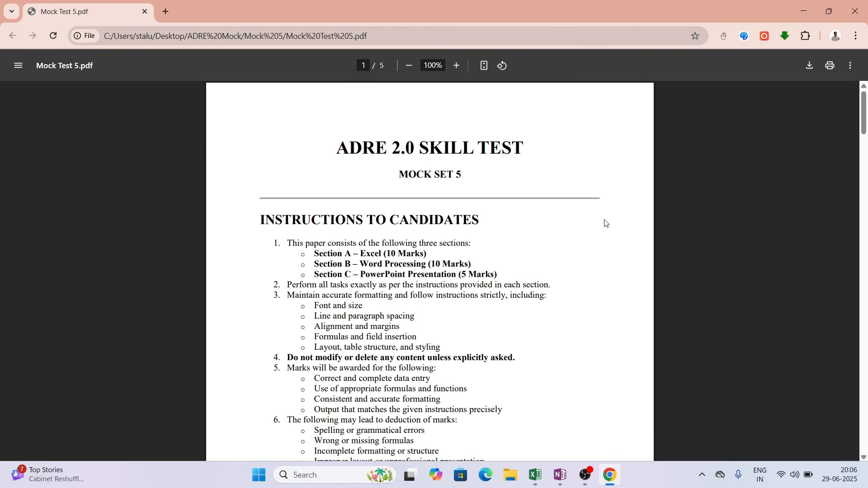
Step: Read the mock test's candidate instructions and Section A, including the save name, student data table and task list, comparing it with the Excel sheet
scroll(606, 223, down, 1)
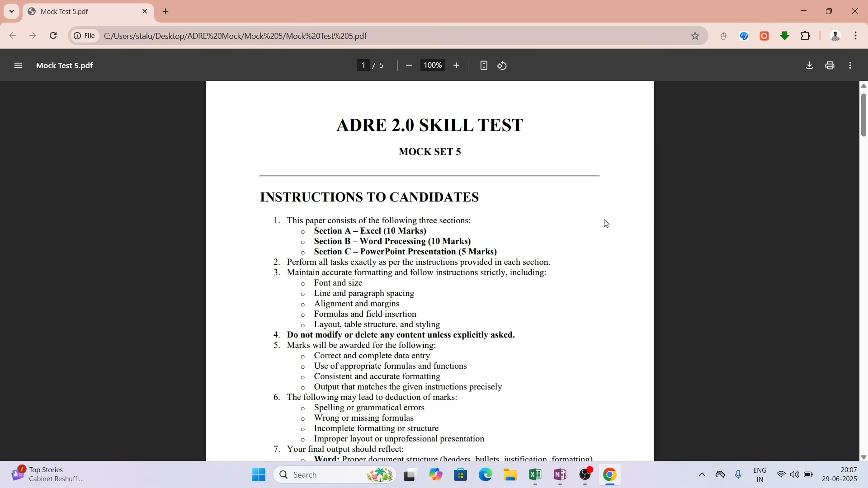
scroll(606, 223, down, 9)
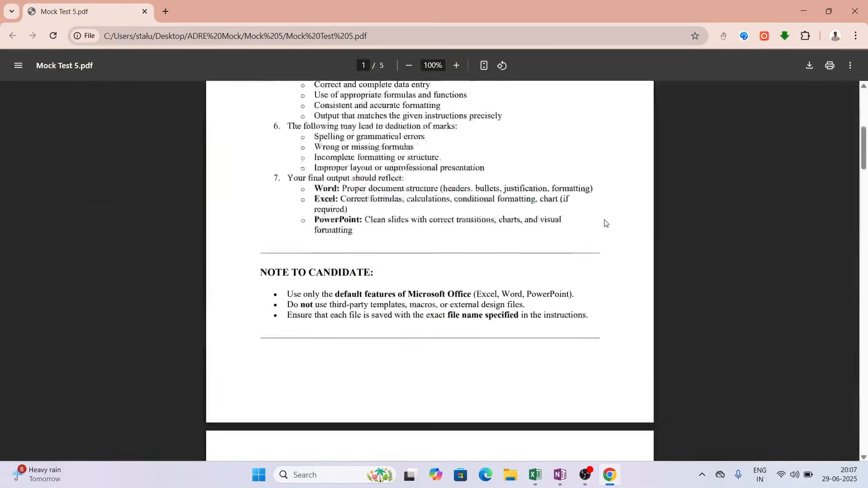
scroll(606, 223, down, 5)
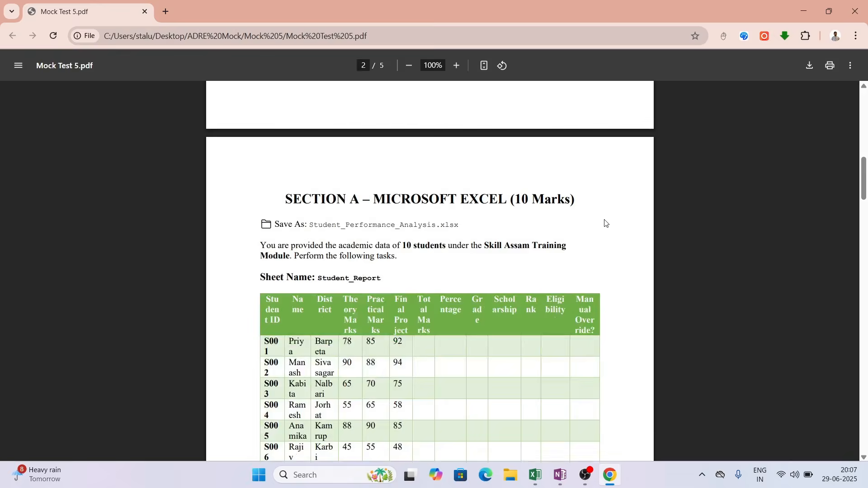
scroll(606, 223, down, 1)
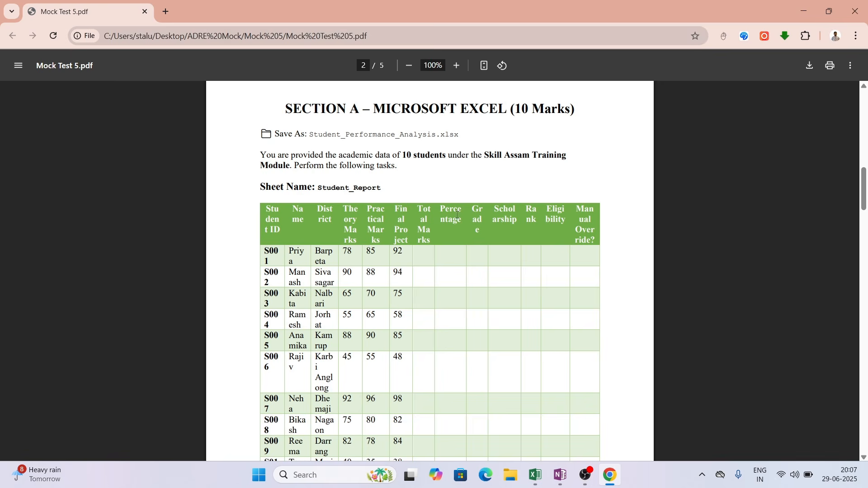
click(529, 477)
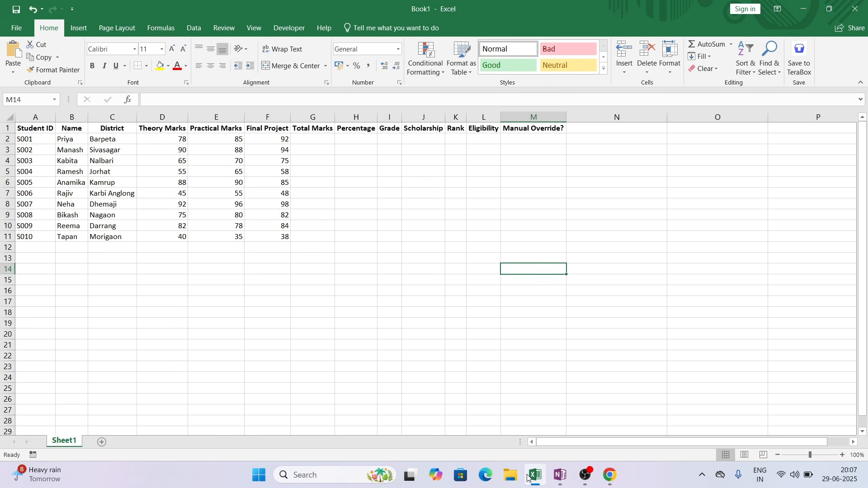
click(530, 477)
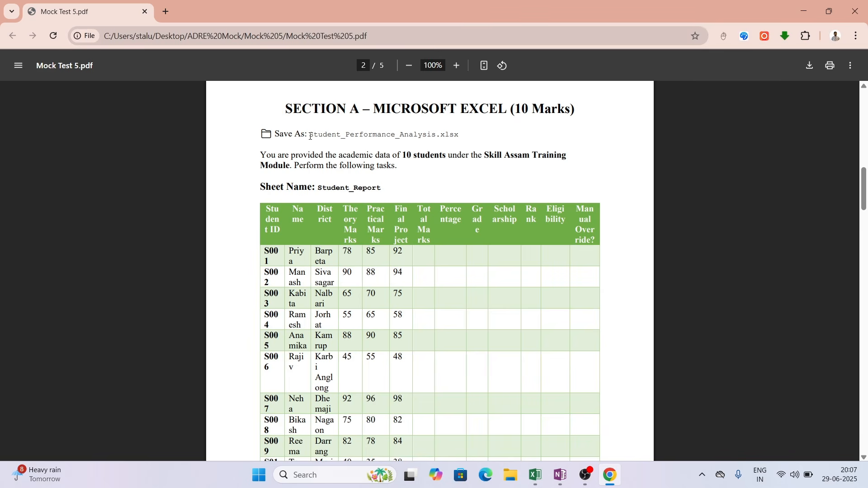
drag(310, 136, 454, 136)
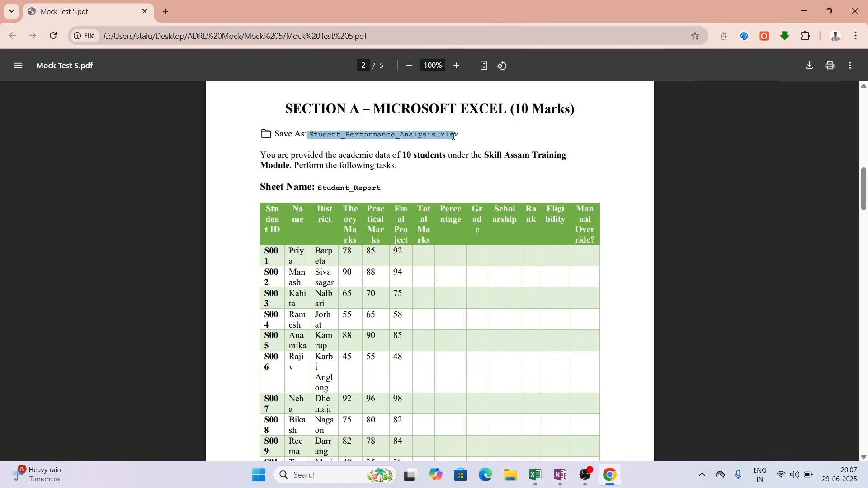
click(454, 136)
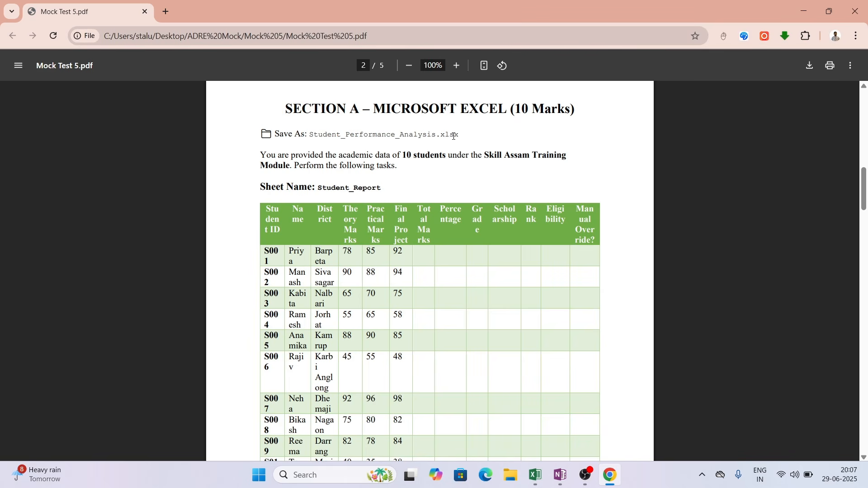
scroll(452, 177, down, 2)
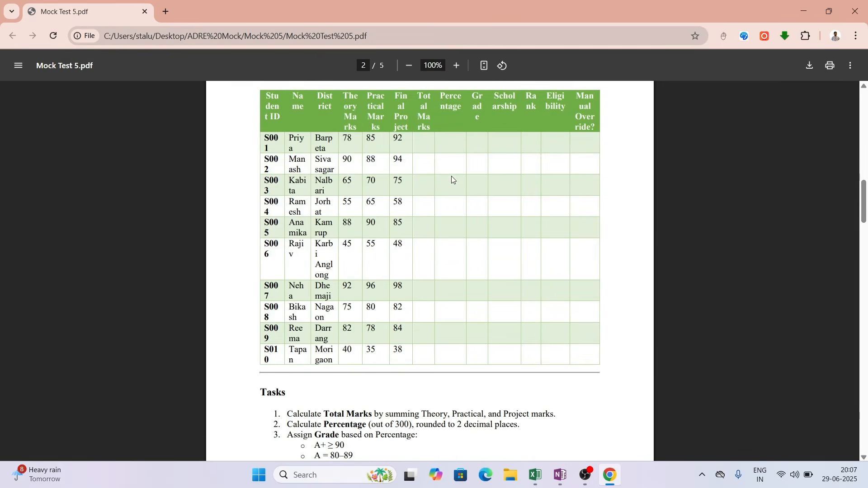
scroll(452, 179, down, 1)
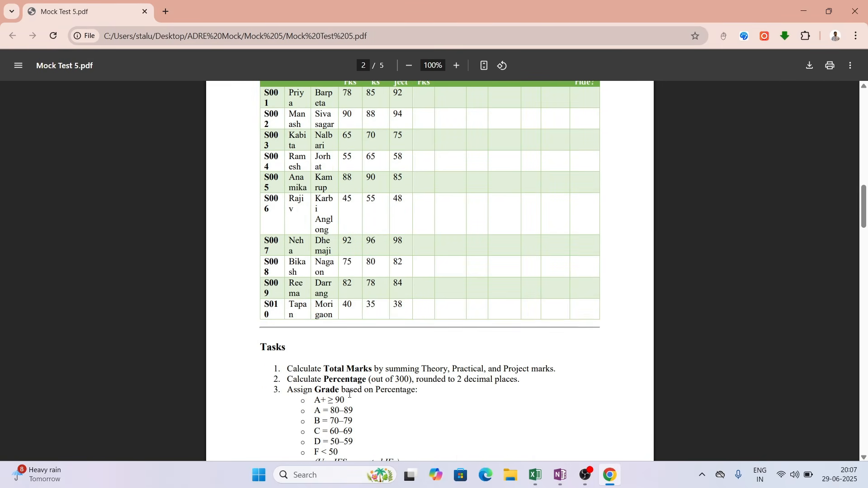
Step: Following task 1, switch to Excel, enter =SUM(D2:F2) in the first Total Marks cell G2 and fill it down to G11
drag(380, 369, 532, 372)
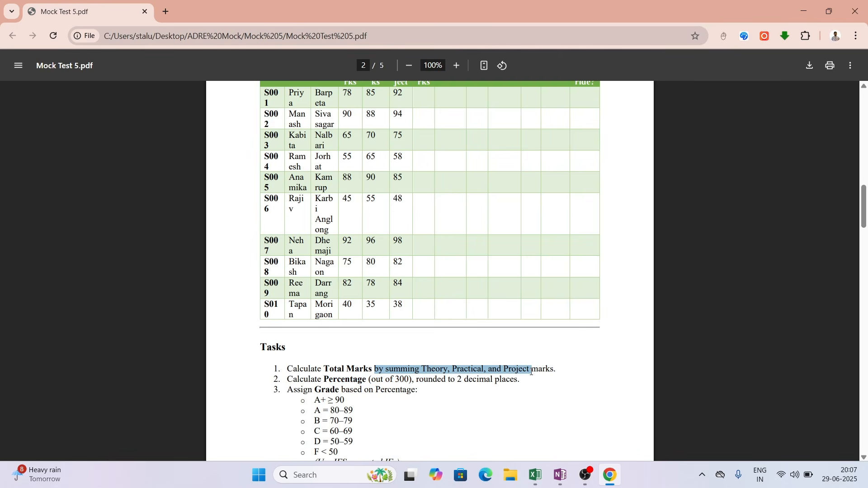
click(536, 475)
double_click(319, 137)
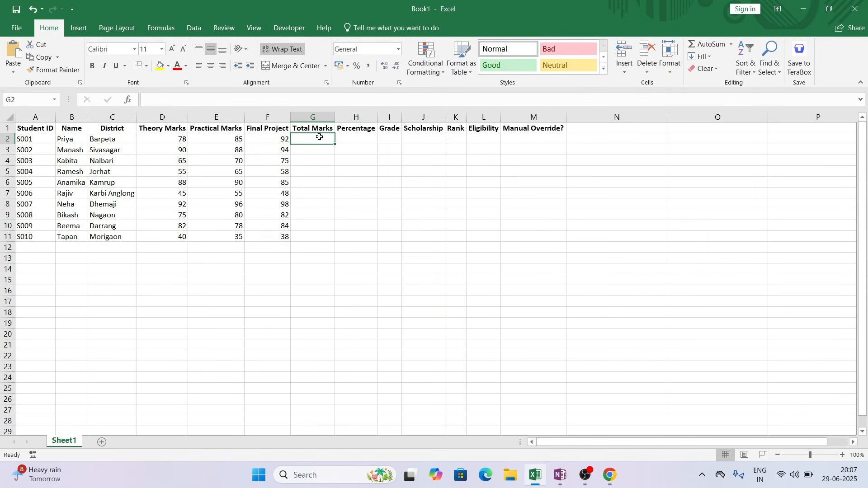
text(=sum)
key(Right)
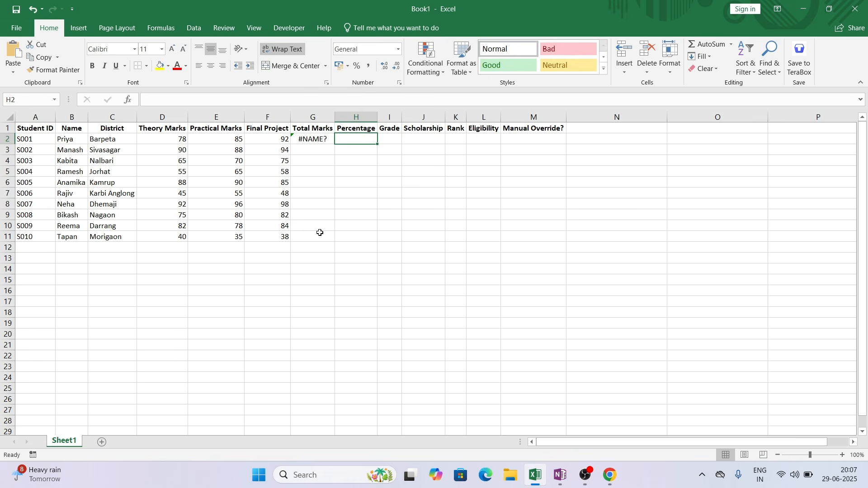
double_click(322, 139)
key(Tab)
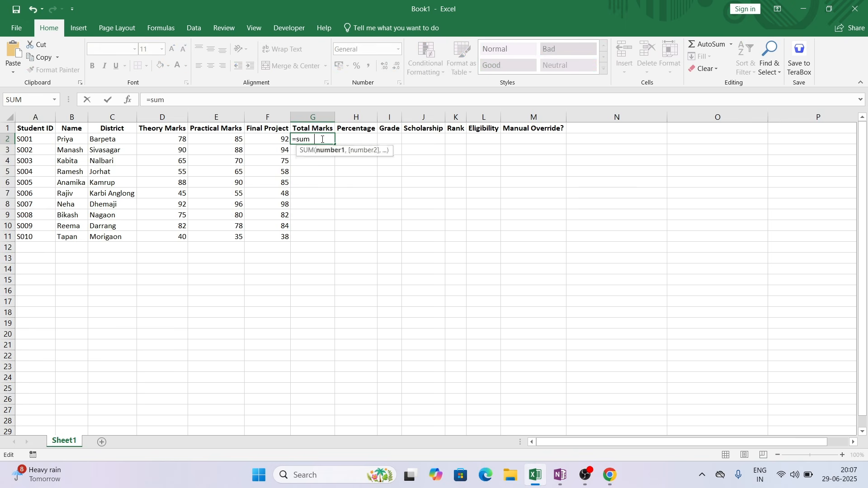
drag(178, 138, 283, 141)
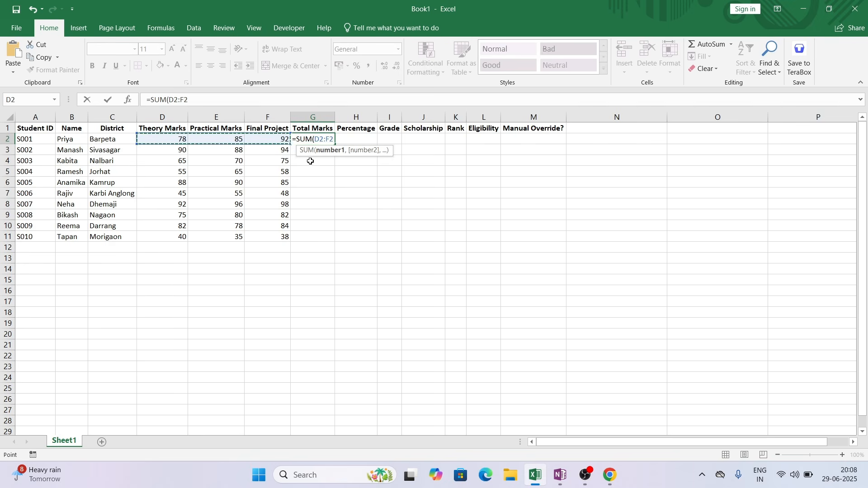
key(Return)
click(329, 139)
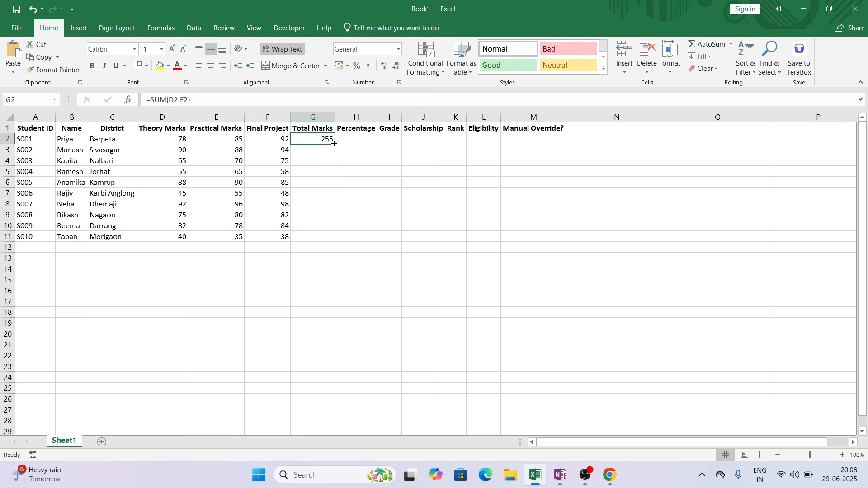
double_click(335, 144)
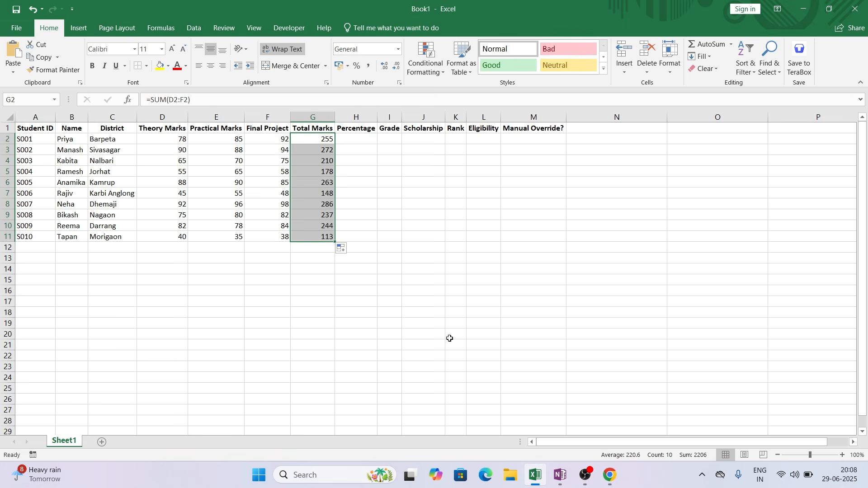
Step: Check the percentage task in the test PDF and insert a blank column before the Percentage column in the Excel sheet
mouse_move(556, 470)
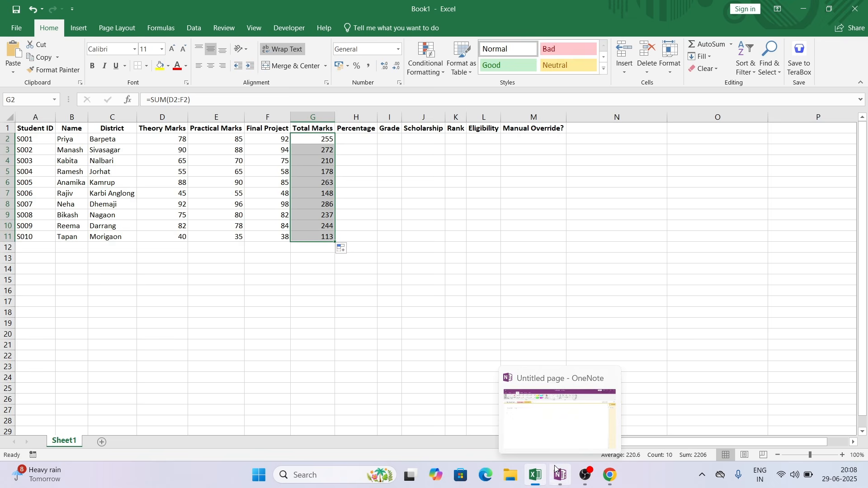
click(610, 474)
drag(329, 382, 501, 380)
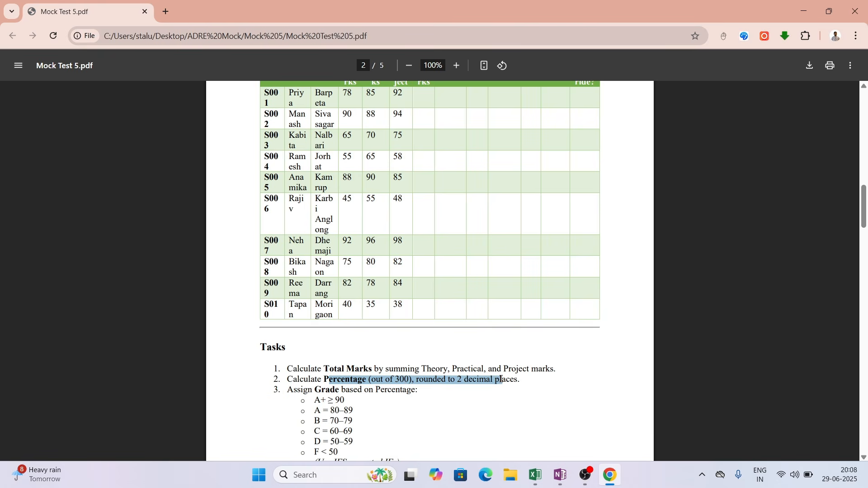
click(530, 473)
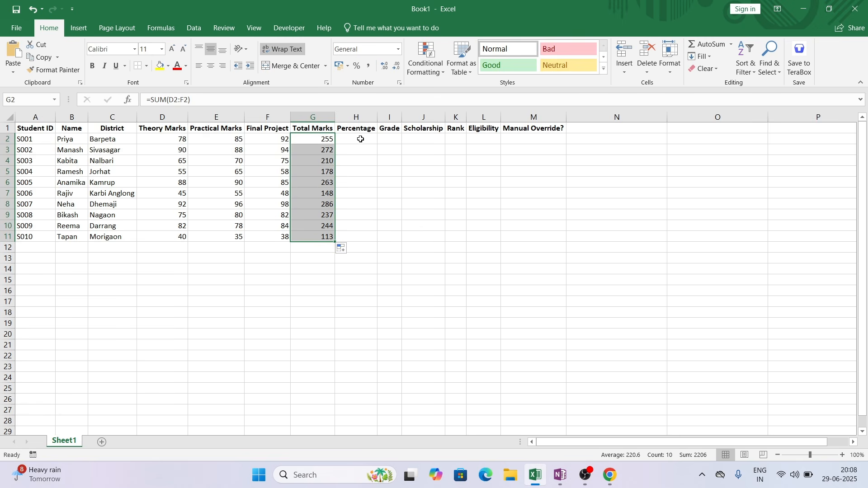
click(355, 117)
right_click(355, 118)
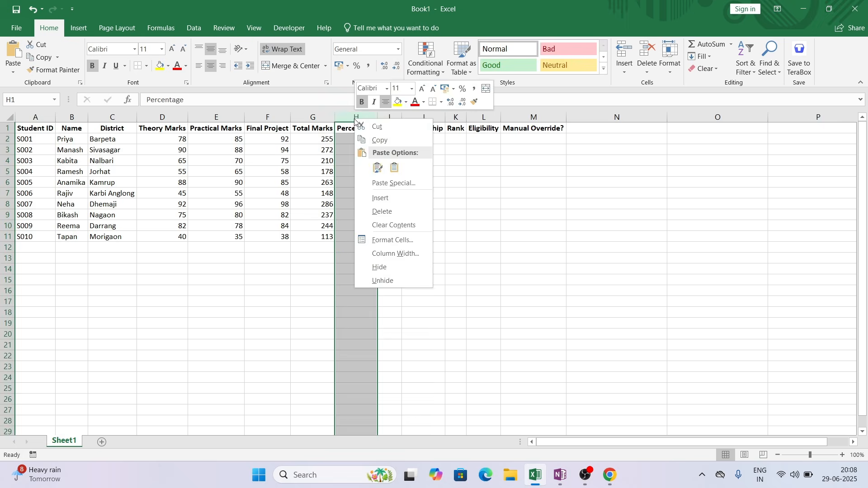
click(410, 195)
Step: Enter =(G2/300)*100 in H2 of the blank column and fill the formula down to H11
click(364, 139)
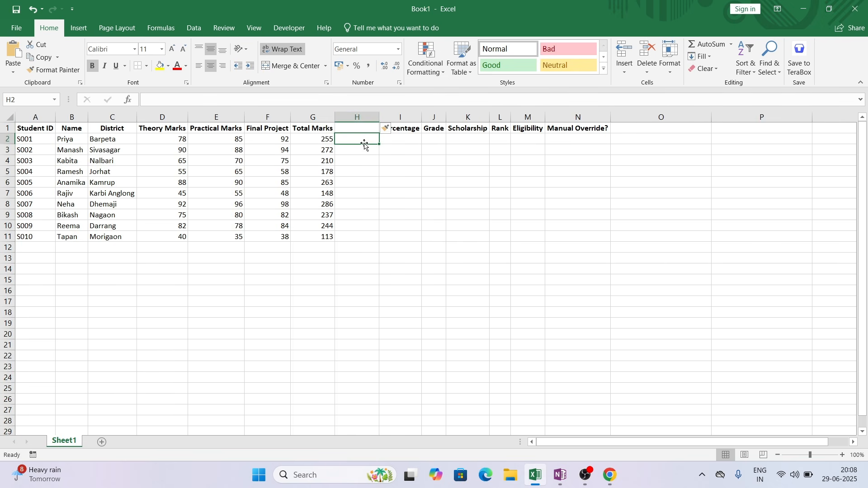
double_click(364, 140)
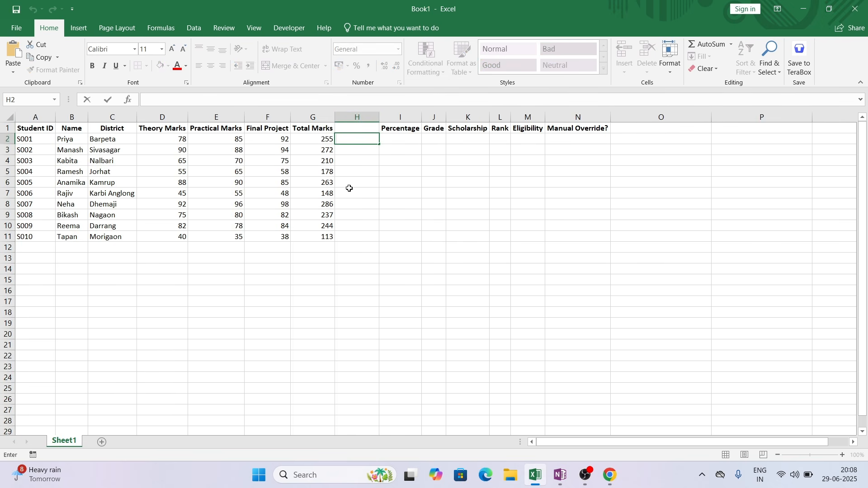
text(=)
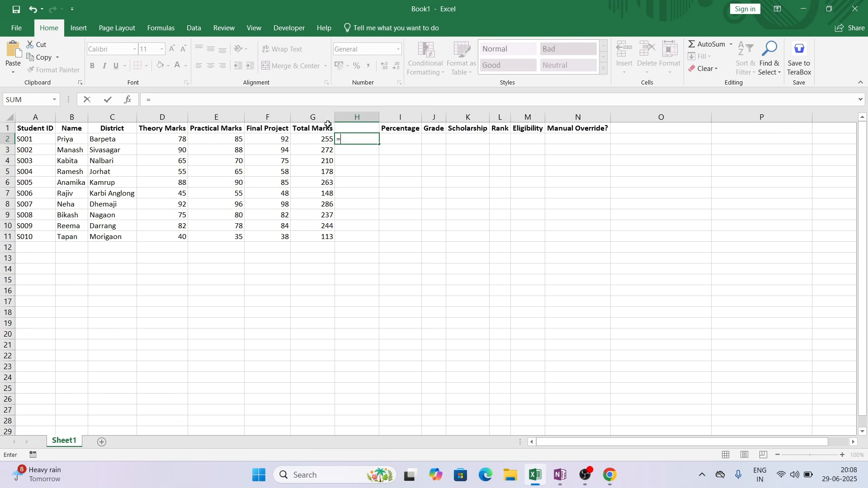
click(318, 137)
text(/3)
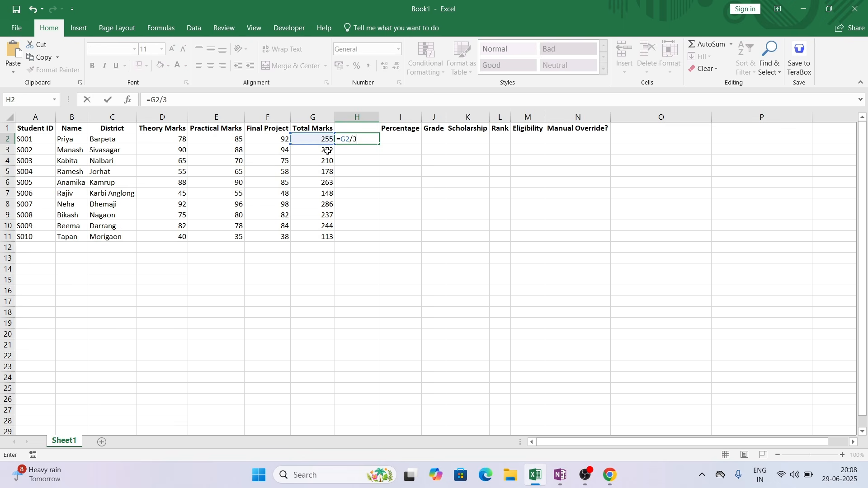
text(00*100)
click(342, 139)
text(()
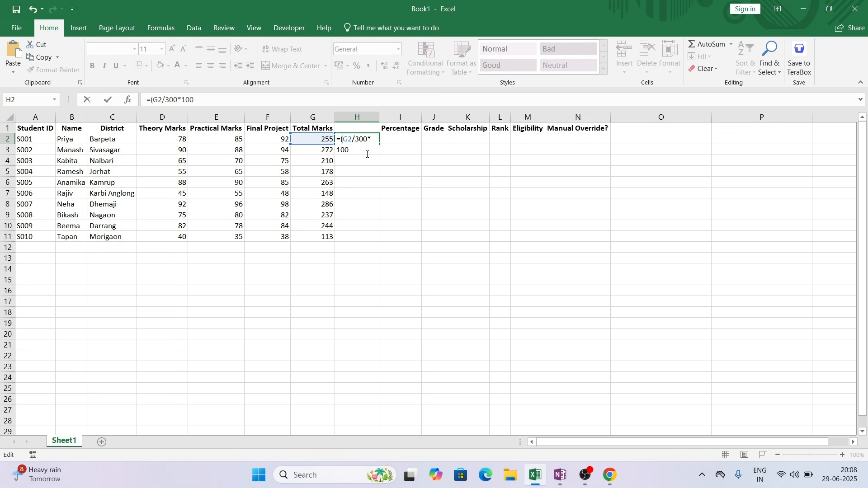
click(369, 140)
text())
key(Return)
click(372, 140)
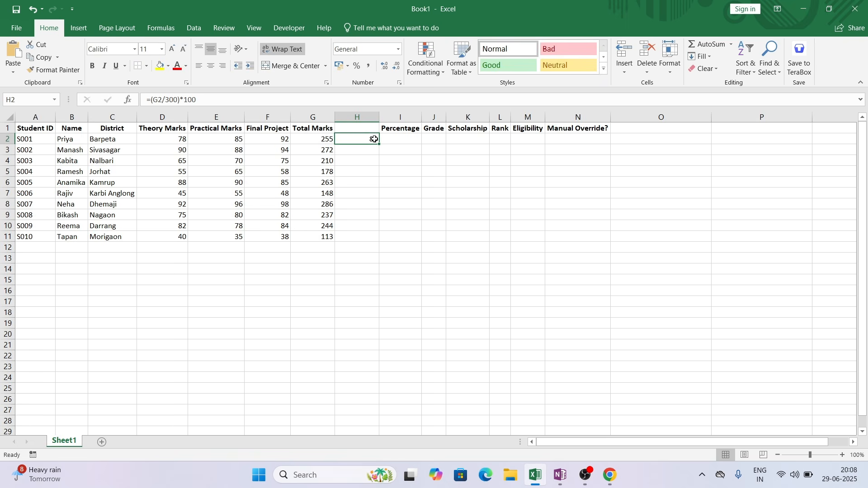
double_click(380, 143)
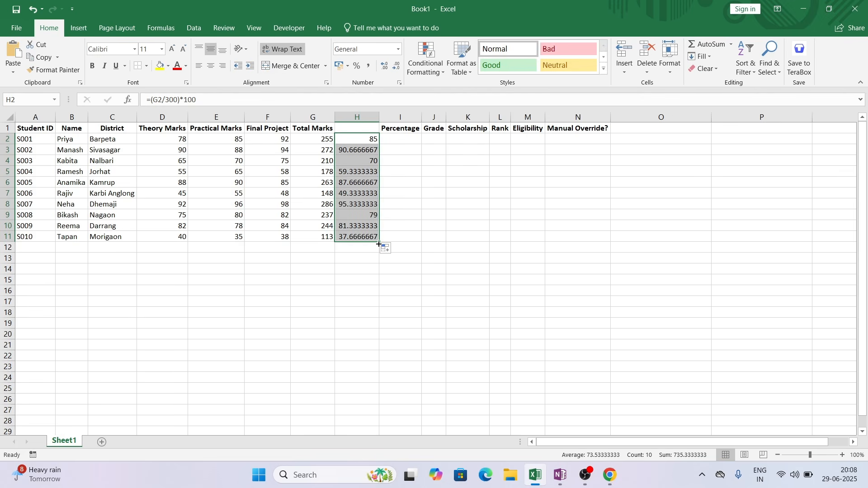
Step: Enter =AVERAGE(D2:F2) in the first Percentage cell I2 and fill the formula down to I11
click(404, 140)
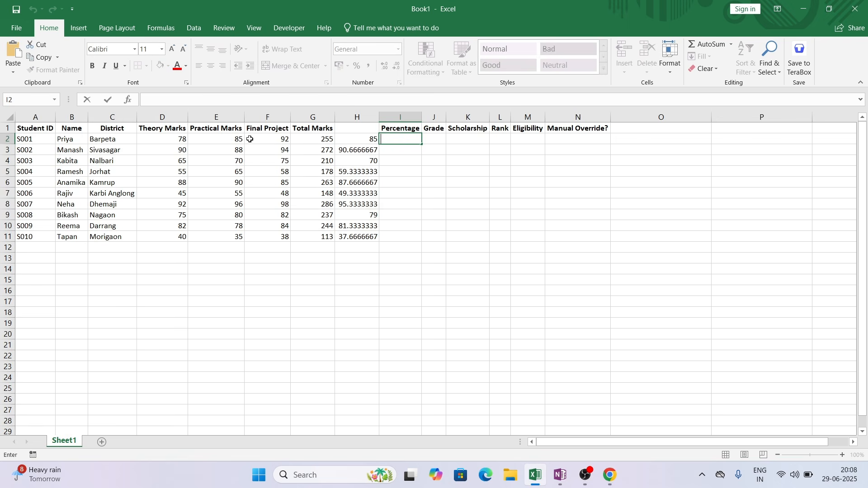
drag(174, 140, 273, 138)
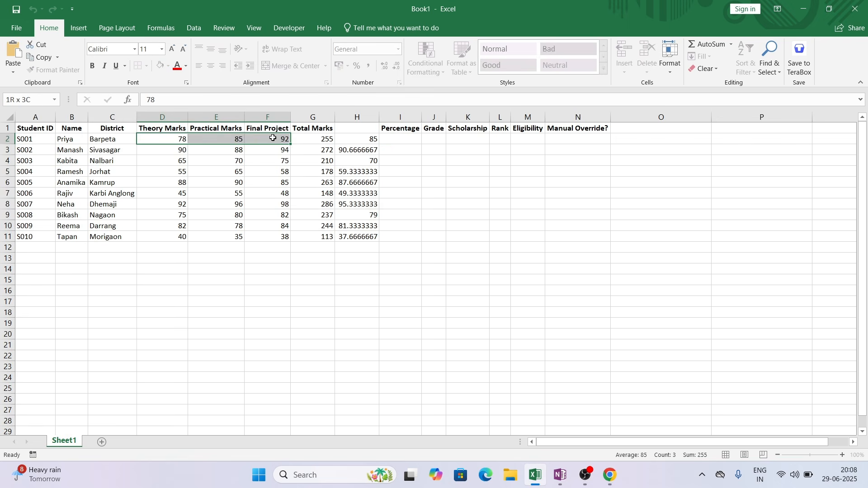
click(405, 141)
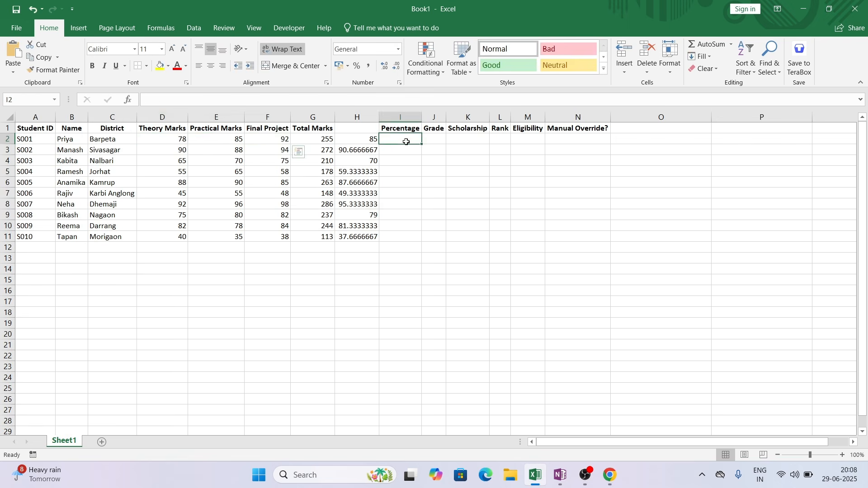
text(=ave)
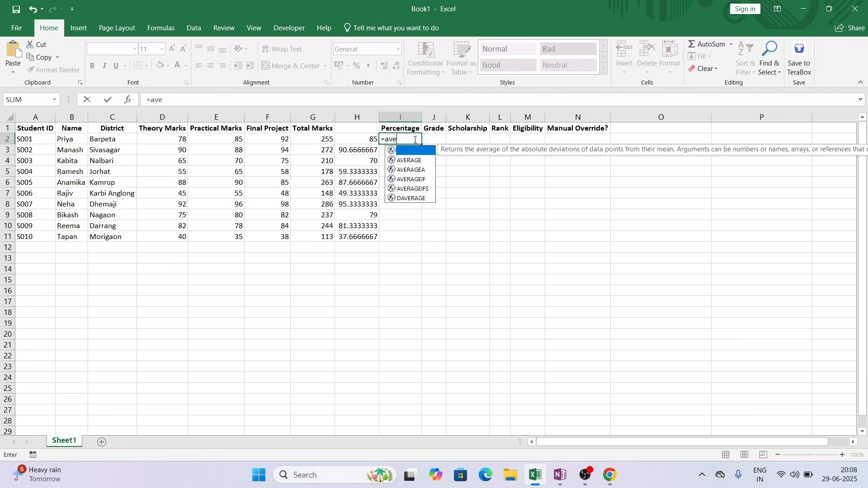
key(Tab)
key(BackSpace)
key(BackSpace)
key(BackSpace)
key(BackSpace)
text(r)
key(Tab)
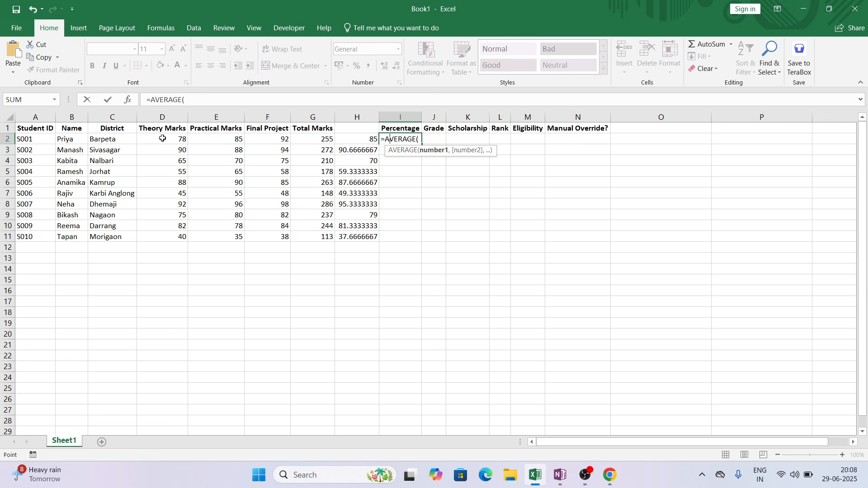
drag(165, 139, 283, 139)
text())
key(Return)
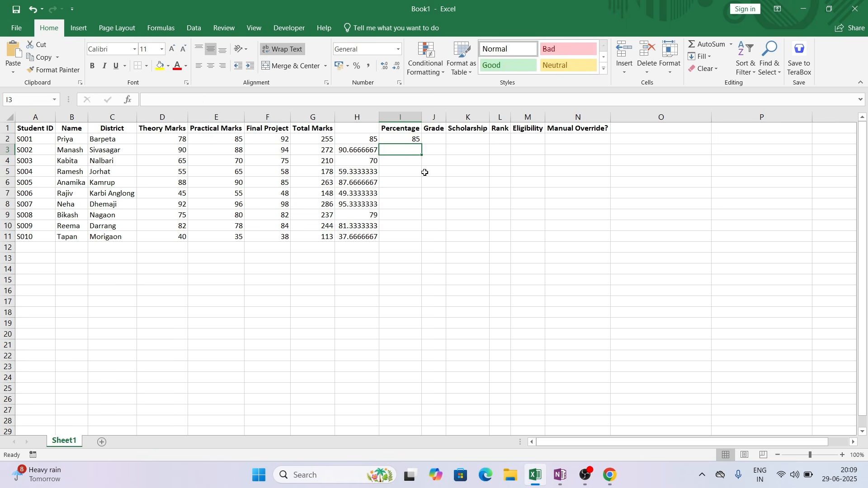
click(414, 139)
double_click(421, 142)
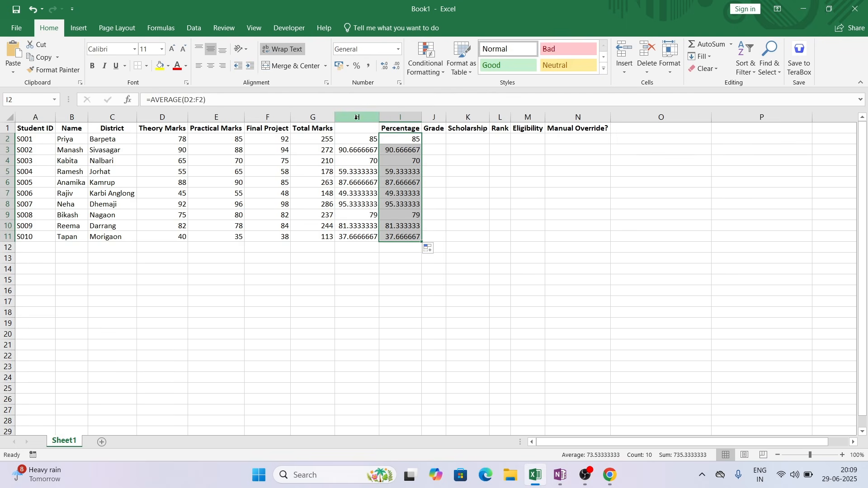
Step: Delete the unlabelled helper column H before the Percentage column and select the first student's marks D2:F2
click(357, 118)
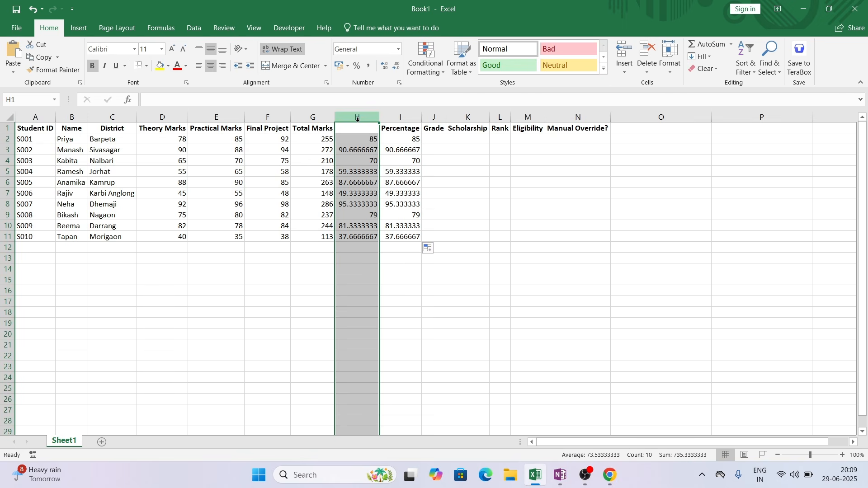
right_click(357, 119)
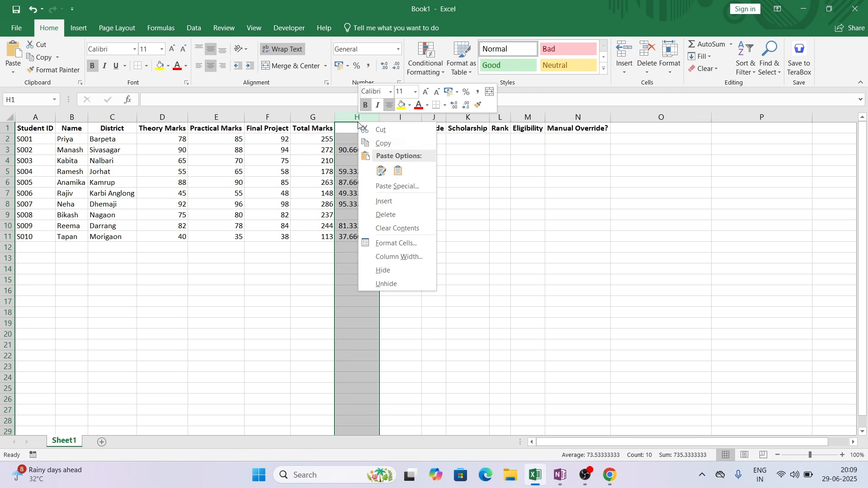
click(398, 215)
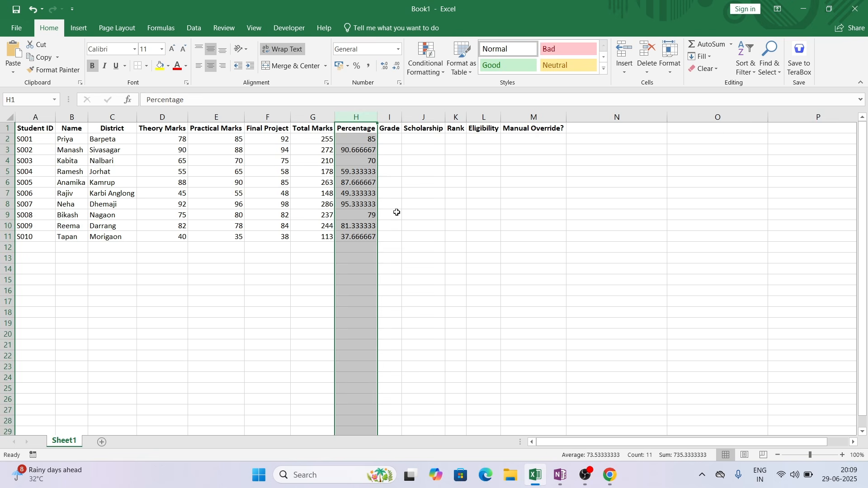
drag(172, 138, 283, 137)
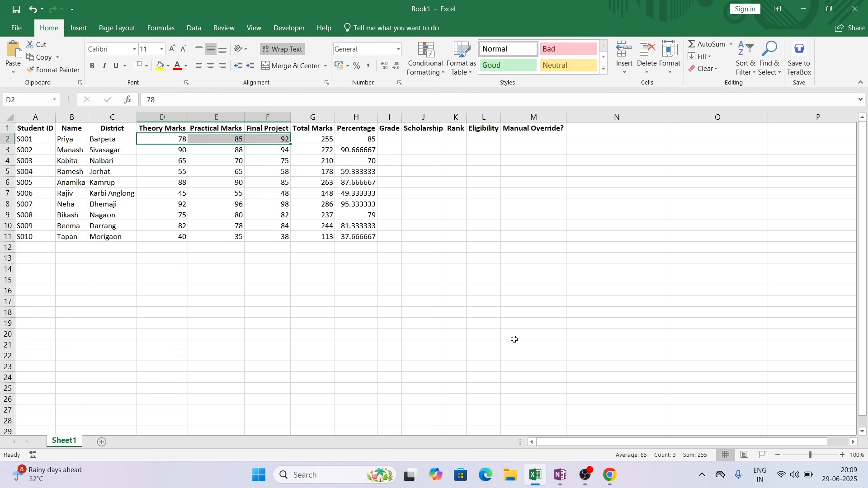
Step: Switch to OneNote and handwrite the percentage formula total/300 × 100 in blue ink
click(561, 475)
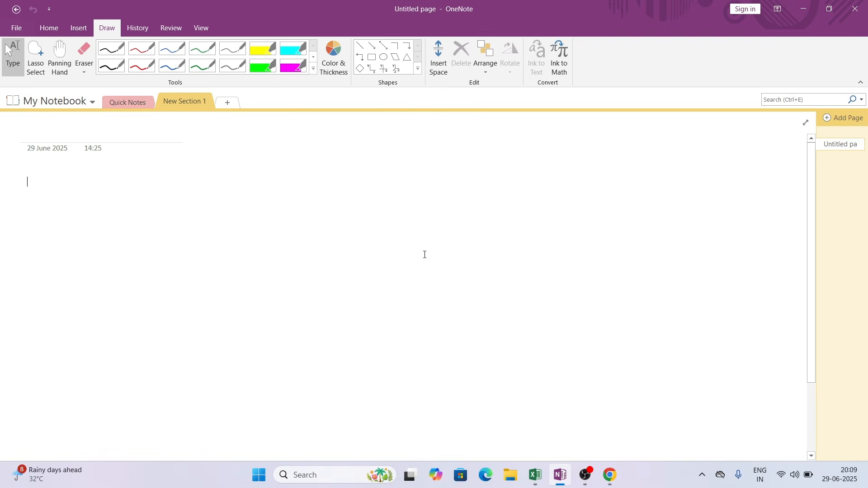
click(172, 66)
mouse_move(148, 218)
mouse_down()
mouse_move(175, 206)
mouse_move(179, 213)
mouse_up()
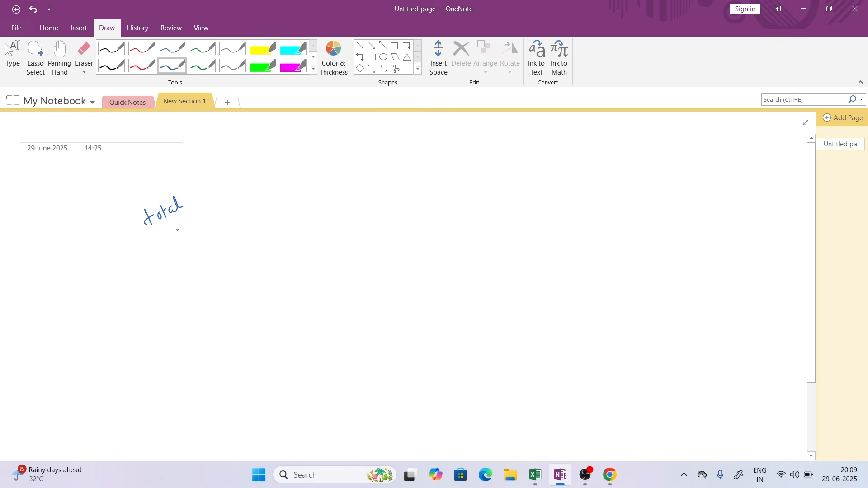
mouse_move(137, 252)
mouse_down()
mouse_move(188, 219)
mouse_move(169, 258)
mouse_up()
drag(179, 241, 185, 233)
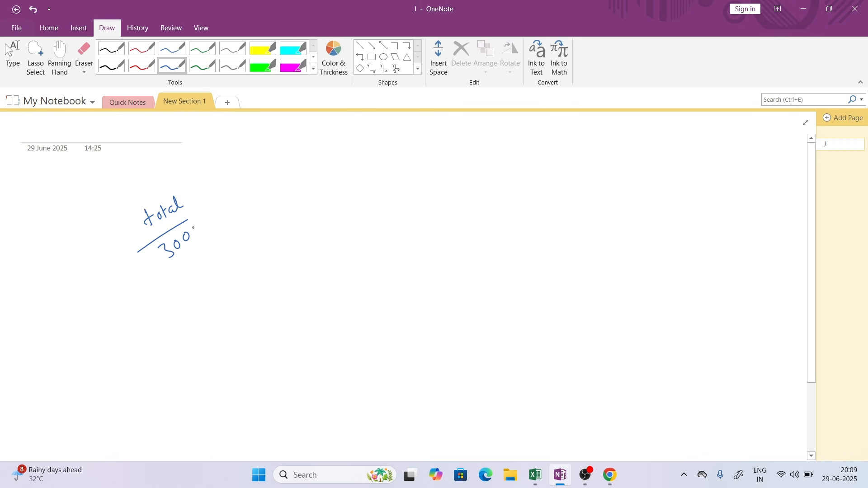
drag(204, 196, 209, 207)
drag(218, 193, 238, 176)
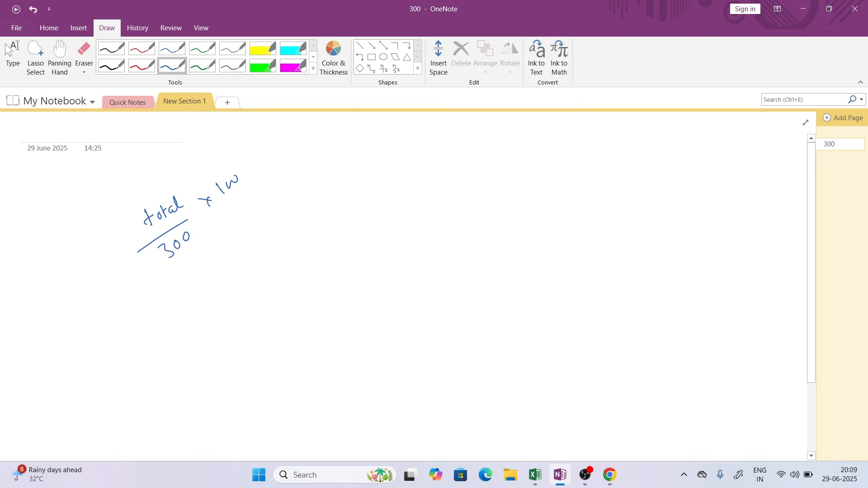
Step: Handwrite the second formula beside it: total divided by # of sub = total/3
drag(361, 183, 362, 200)
drag(370, 189, 390, 186)
drag(391, 167, 395, 183)
mouse_move(348, 213)
mouse_down()
mouse_move(408, 184)
mouse_move(370, 225)
mouse_move(369, 217)
mouse_up()
drag(359, 225, 382, 216)
mouse_move(392, 207)
mouse_down()
mouse_move(387, 218)
mouse_move(393, 208)
mouse_up()
drag(401, 199, 411, 199)
mouse_move(413, 191)
mouse_down()
mouse_move(419, 199)
mouse_move(434, 172)
mouse_up()
drag(460, 144, 458, 159)
drag(463, 149, 470, 153)
drag(475, 147, 499, 149)
drag(482, 166, 482, 179)
Step: Strike out the matching zeros in the percentage formula, write = total/3 below it, and separate the two formulas with a line
drag(157, 305, 164, 301)
drag(161, 304, 168, 299)
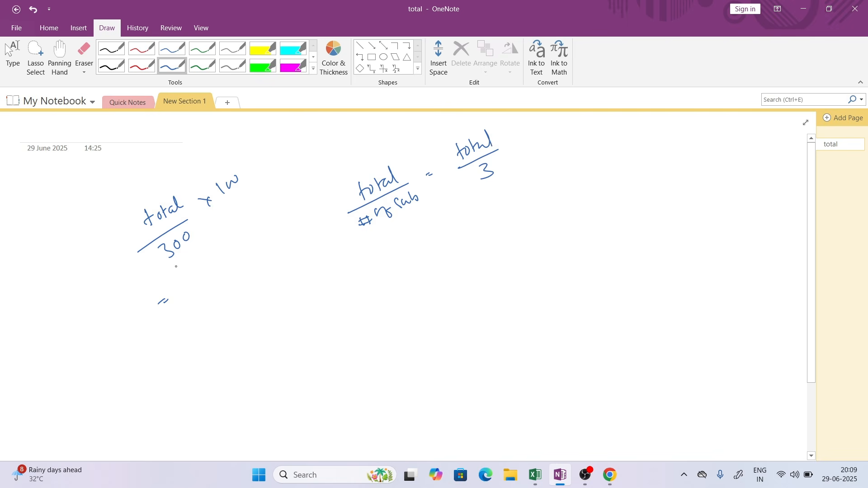
drag(183, 239, 193, 228)
drag(231, 185, 243, 176)
mouse_move(183, 271)
mouse_down()
mouse_move(188, 286)
mouse_move(223, 254)
mouse_move(196, 295)
mouse_up()
drag(220, 287, 223, 300)
drag(251, 153, 332, 269)
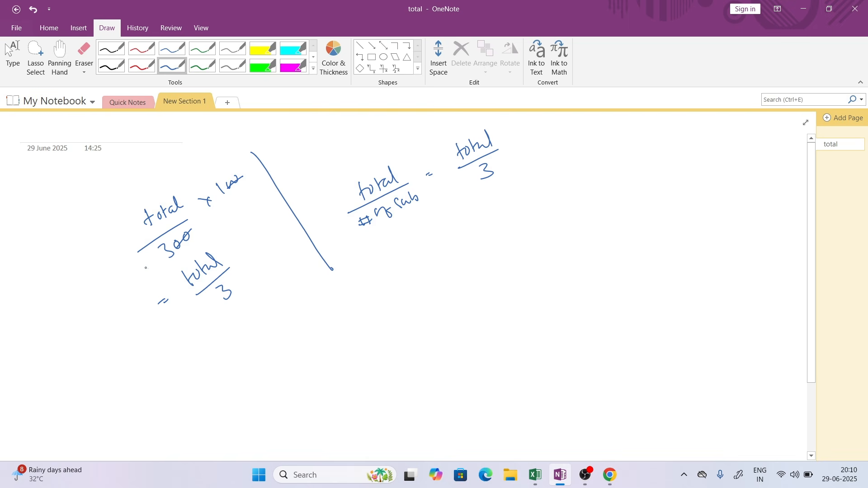
Step: Tick the percentage derivation, write an underlined Average heading above the second formula, and return to Excel
drag(98, 275, 108, 262)
drag(118, 267, 109, 278)
mouse_move(342, 171)
mouse_down()
mouse_move(355, 169)
mouse_move(349, 161)
mouse_up()
mouse_move(352, 156)
mouse_down()
mouse_move(384, 134)
mouse_move(402, 144)
mouse_up()
drag(357, 171, 403, 142)
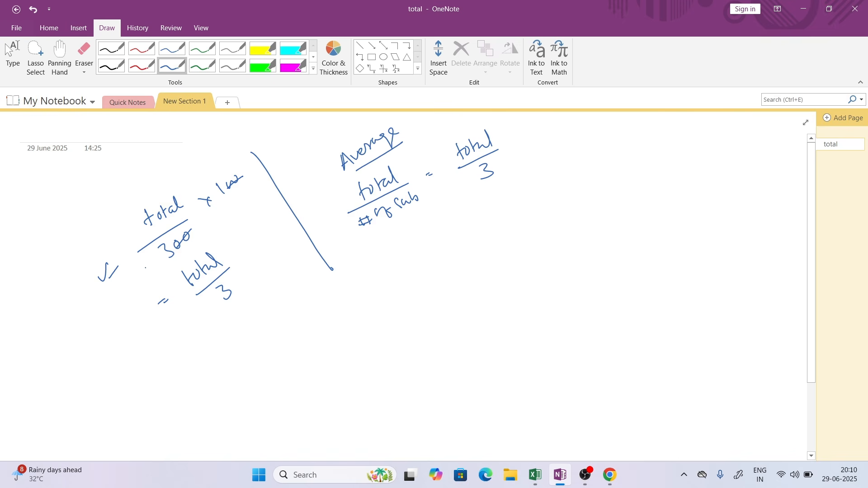
drag(134, 182, 145, 171)
drag(158, 165, 149, 188)
click(13, 54)
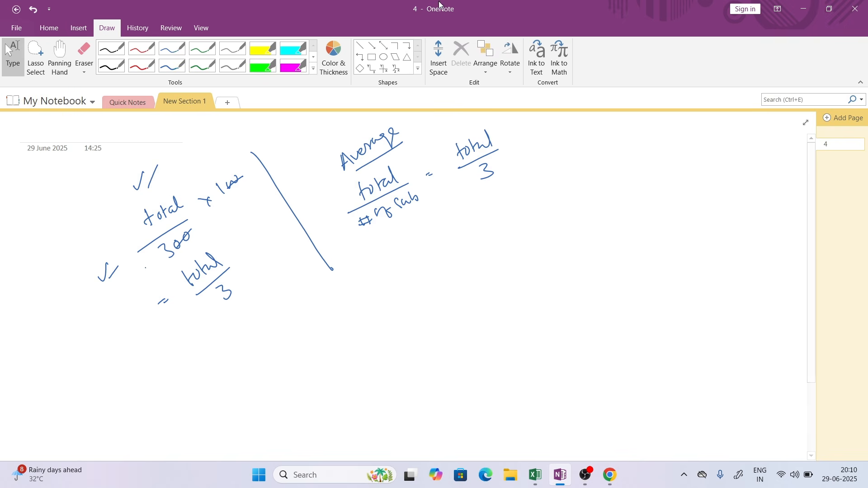
click(804, 9)
Step: Try the Percentage number format on the average results in H2:H11
drag(368, 139, 363, 235)
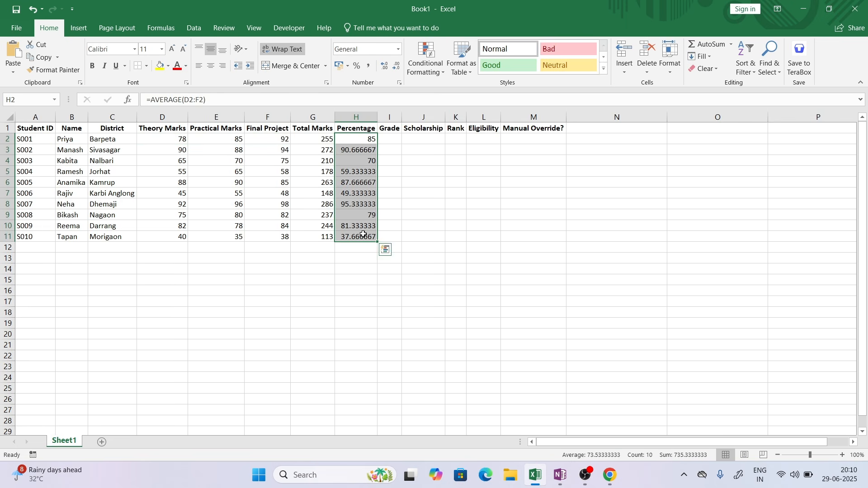
click(399, 50)
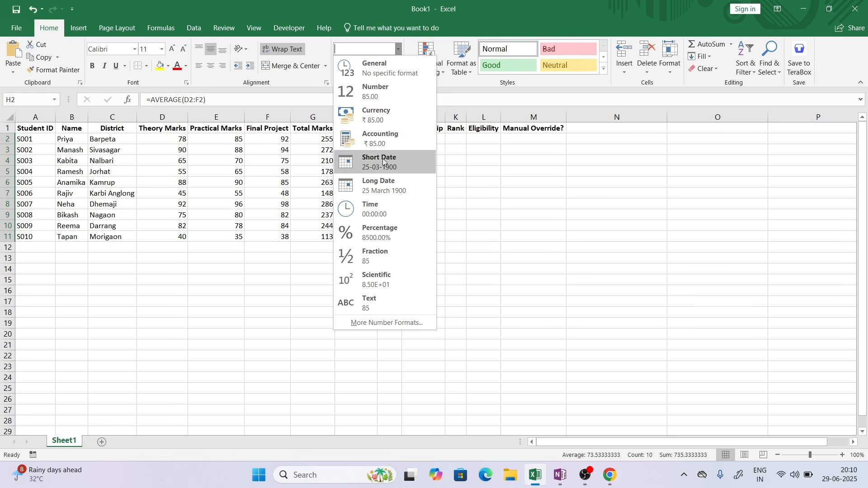
click(375, 235)
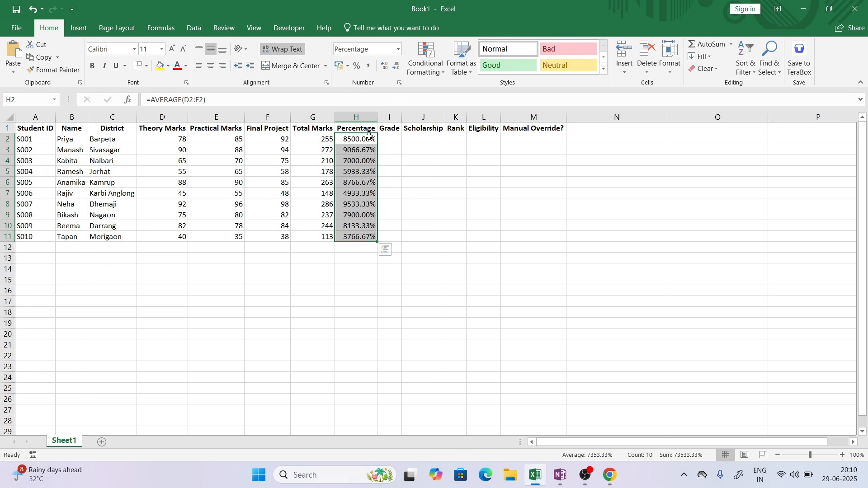
click(610, 475)
click(618, 472)
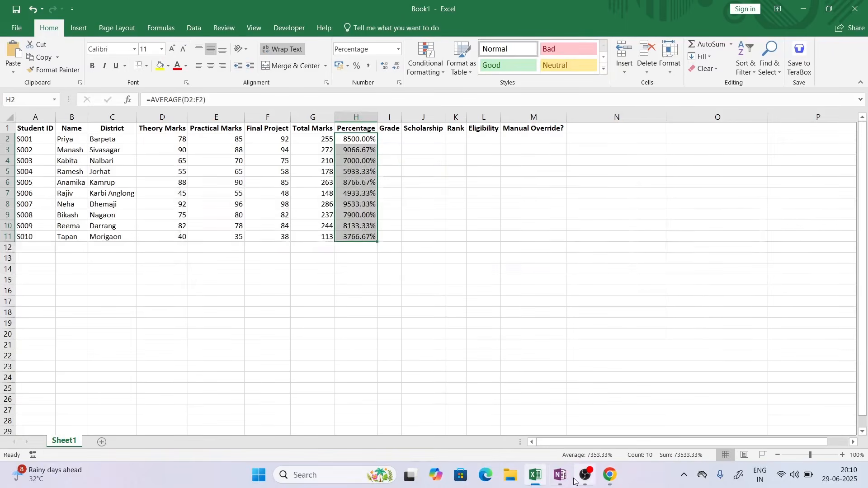
Step: In the OneNote page, write = 85 circled and labelled General / Number, with a downward arrow labelled Percentage
click(561, 475)
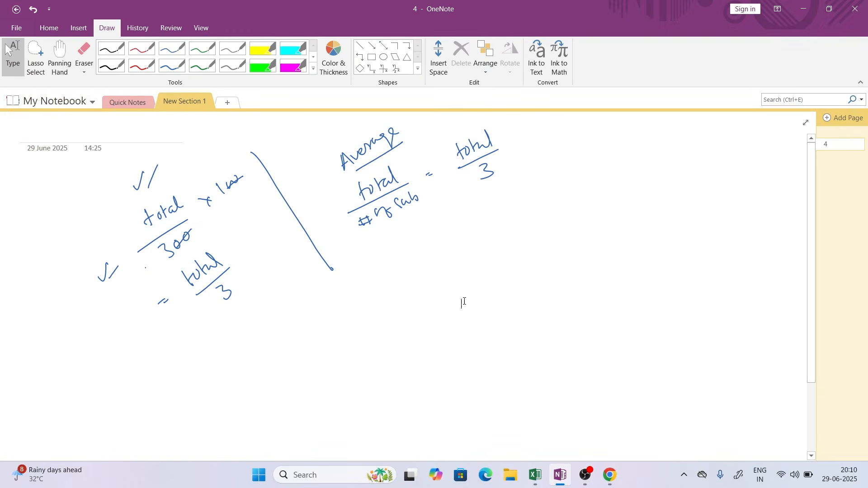
drag(100, 234, 106, 233)
mouse_move(383, 292)
mouse_down()
mouse_move(414, 268)
mouse_move(420, 276)
mouse_up()
mouse_move(423, 256)
mouse_down()
mouse_move(430, 253)
mouse_move(418, 240)
mouse_move(480, 231)
mouse_move(503, 200)
mouse_move(533, 196)
mouse_move(552, 164)
mouse_move(565, 168)
mouse_move(579, 146)
mouse_move(611, 135)
mouse_up()
drag(494, 235, 619, 155)
mouse_move(441, 300)
mouse_down()
mouse_move(466, 337)
mouse_move(472, 307)
mouse_move(556, 264)
mouse_up()
Step: Write 85×100% = 8500% under the arrow, underline the key parts, and draw a curved arrow to the 8500%
mouse_move(452, 372)
mouse_down()
mouse_move(458, 385)
mouse_move(514, 349)
mouse_up()
mouse_move(532, 321)
mouse_down()
mouse_move(533, 350)
mouse_move(526, 331)
mouse_up()
drag(544, 337, 548, 342)
drag(455, 402, 540, 352)
drag(553, 324, 562, 318)
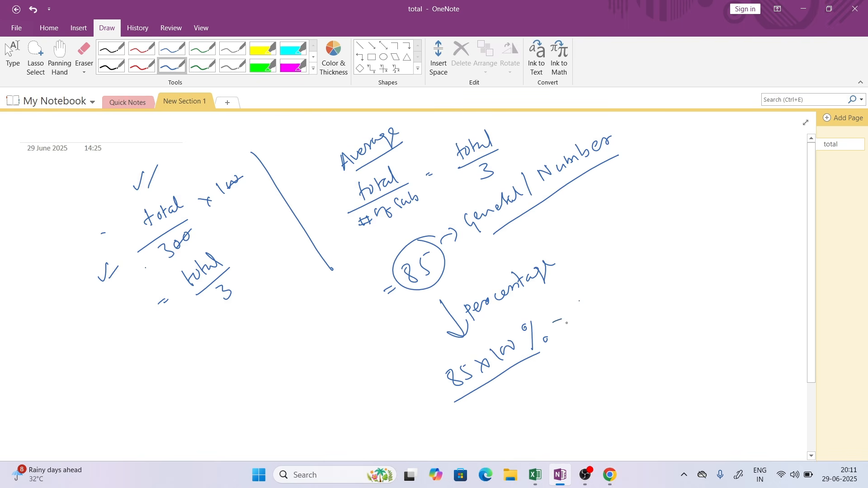
mouse_move(589, 293)
mouse_down()
mouse_move(598, 300)
mouse_move(629, 274)
mouse_up()
drag(644, 256, 642, 279)
mouse_move(564, 210)
mouse_down()
mouse_move(601, 231)
mouse_move(597, 248)
mouse_up()
drag(591, 241, 605, 242)
drag(505, 312, 562, 279)
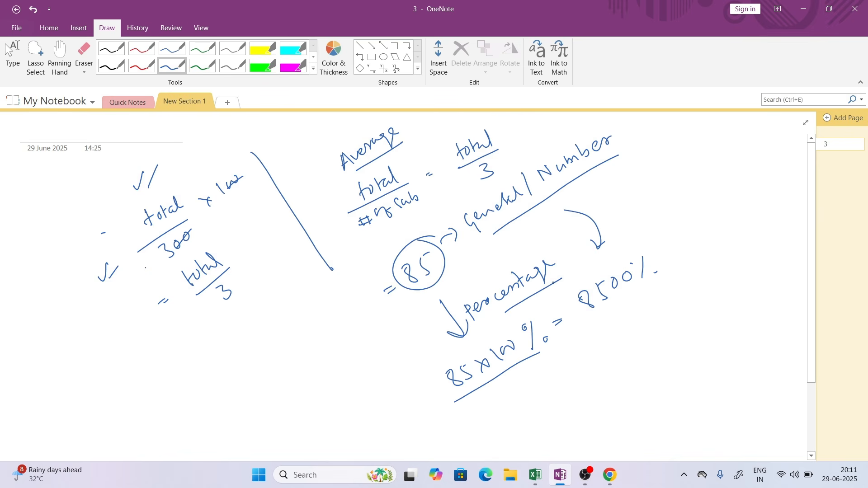
Step: Draw an arrow from the circled 85 to 85/100 = .85 and add a curved arrow with a percent sign below
mouse_move(377, 287)
mouse_down()
mouse_move(357, 294)
mouse_move(342, 335)
mouse_up()
drag(333, 325, 353, 323)
mouse_move(343, 367)
mouse_down()
mouse_move(334, 379)
mouse_move(368, 361)
mouse_up()
drag(372, 354, 382, 345)
drag(312, 396, 319, 393)
drag(311, 401, 322, 397)
drag(262, 417, 264, 420)
mouse_move(277, 410)
mouse_down()
mouse_move(278, 424)
mouse_move(288, 404)
mouse_up()
drag(348, 394, 385, 408)
mouse_move(387, 391)
mouse_down()
mouse_move(398, 398)
mouse_move(391, 411)
mouse_move(368, 424)
mouse_move(355, 416)
mouse_up()
drag(365, 430, 369, 433)
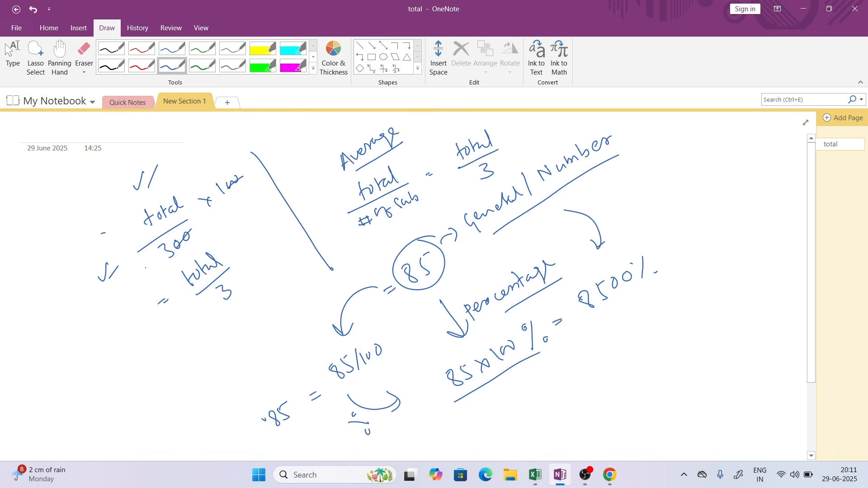
key(Escape)
Step: Switch to Excel, undo the Percentage format, and change H2 to =AVERAGE(D2:F2)/100 filled down to H11
click(536, 475)
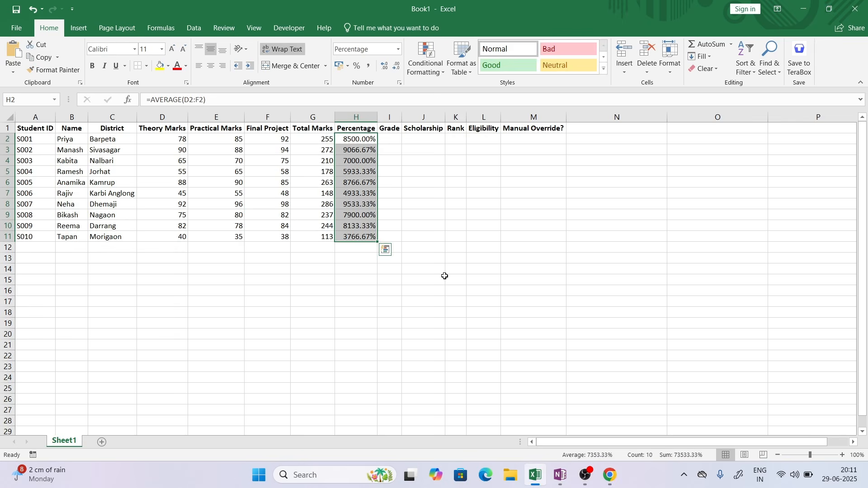
key(ctrl+z)
double_click(371, 139)
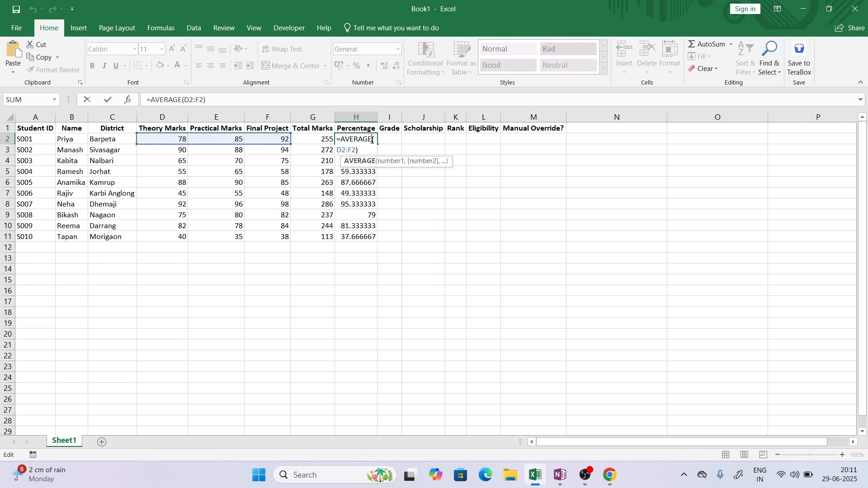
click(364, 150)
text(/100)
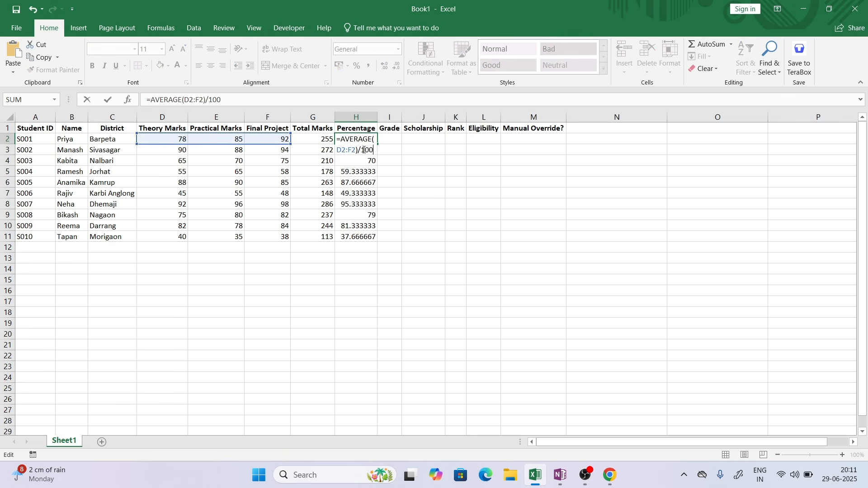
key(Return)
click(372, 140)
double_click(378, 144)
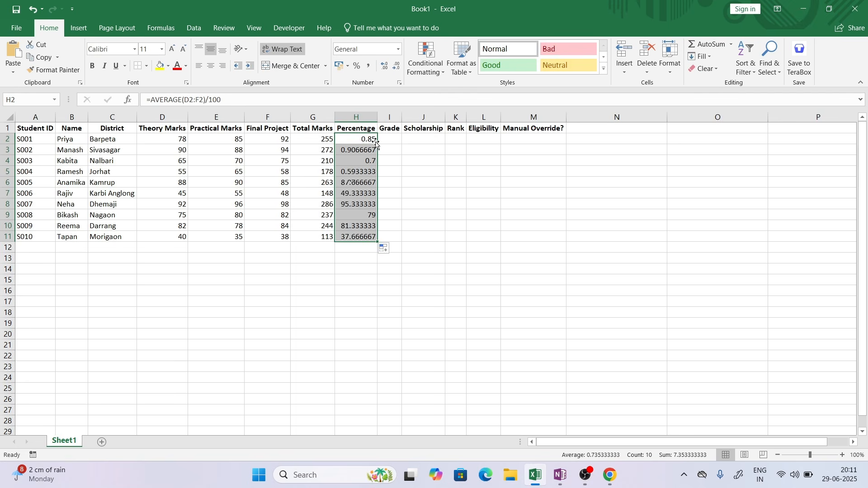
Step: Format H2:H11 as Percentage with 2 decimal places
click(399, 50)
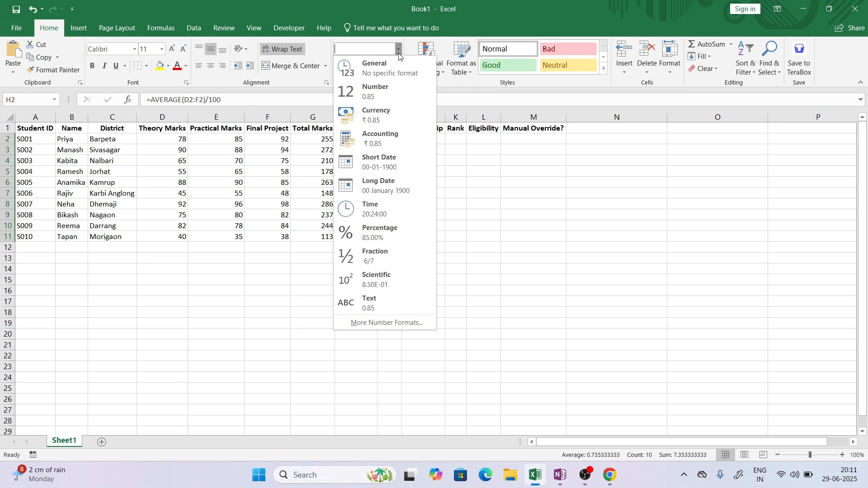
click(389, 232)
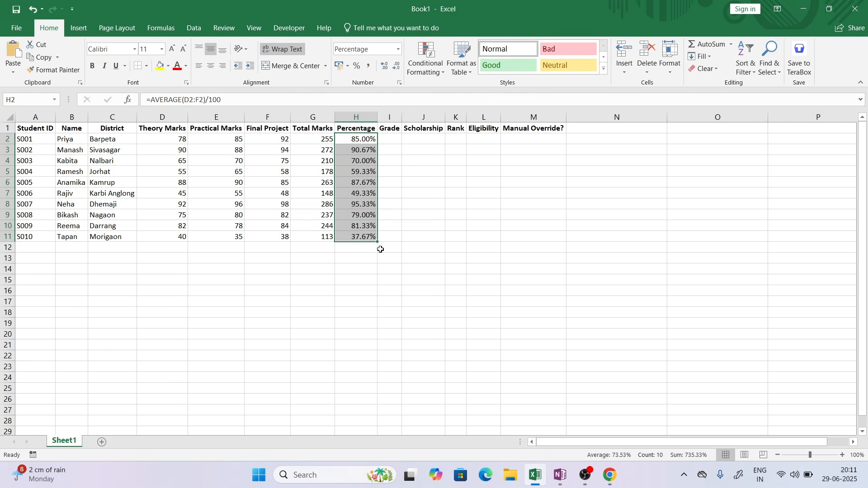
click(398, 49)
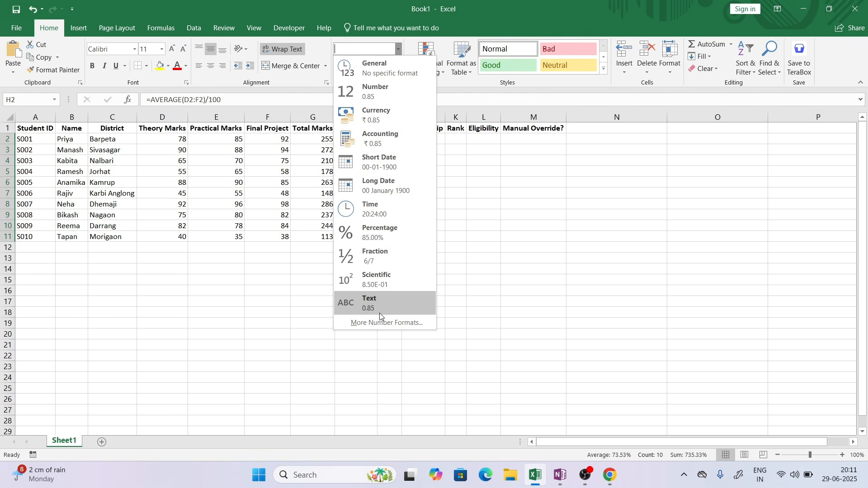
click(385, 323)
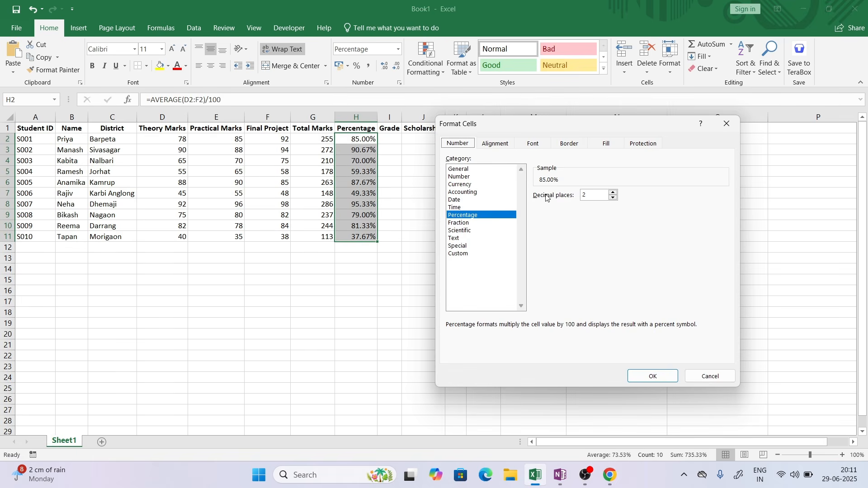
click(614, 199)
click(614, 192)
click(651, 376)
click(497, 334)
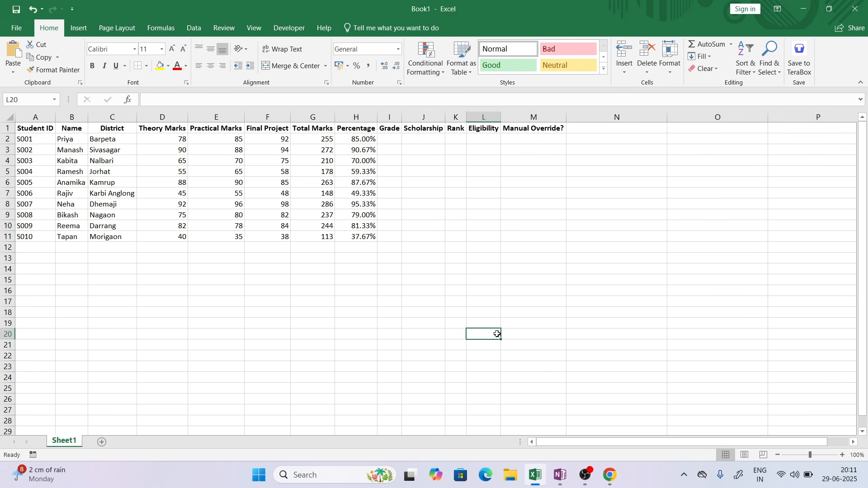
Step: Copy the grade criteria from A+ ≥ 90 to F < 50 in the test PDF and paste them into cell N3 in Excel
click(610, 475)
click(453, 405)
scroll(453, 405, down, 3)
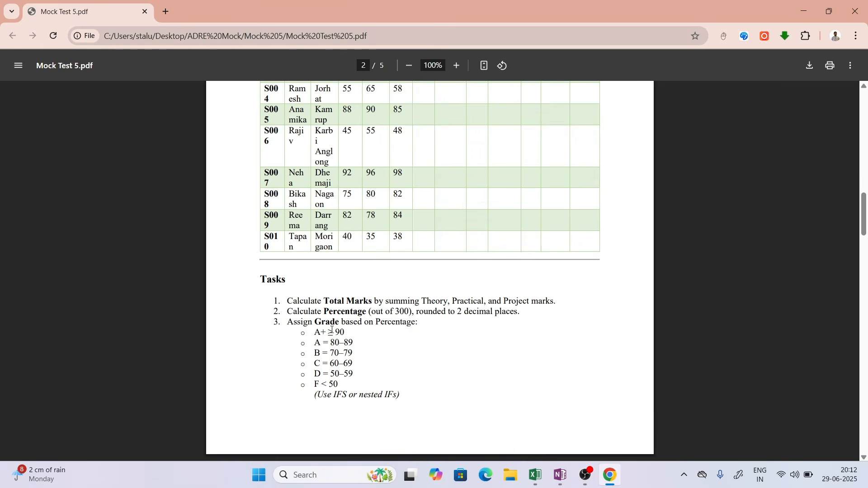
drag(316, 333, 335, 389)
key(ctrl+c)
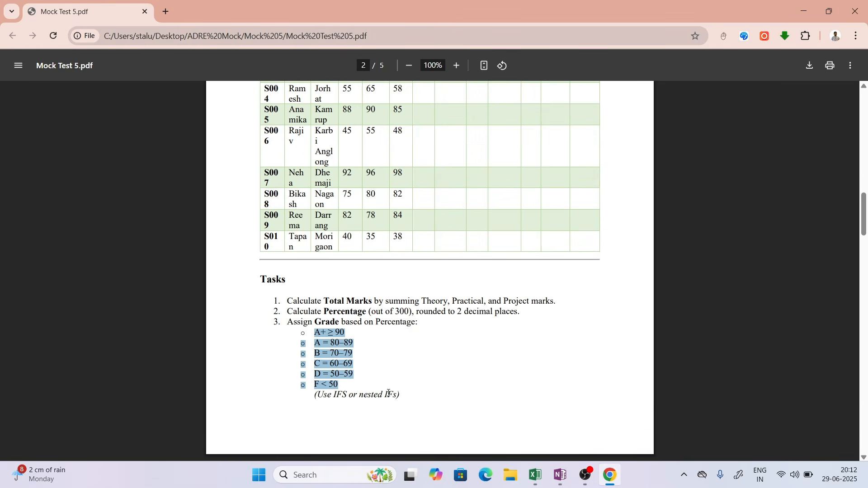
click(536, 475)
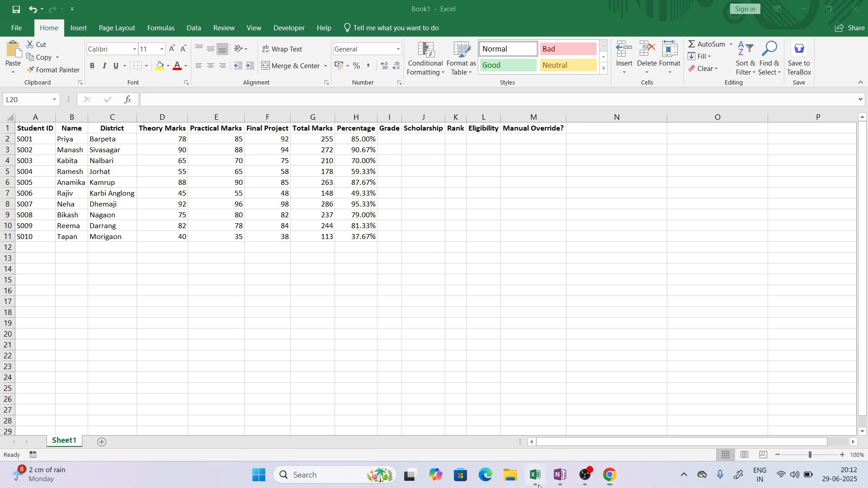
click(625, 151)
key(ctrl+v)
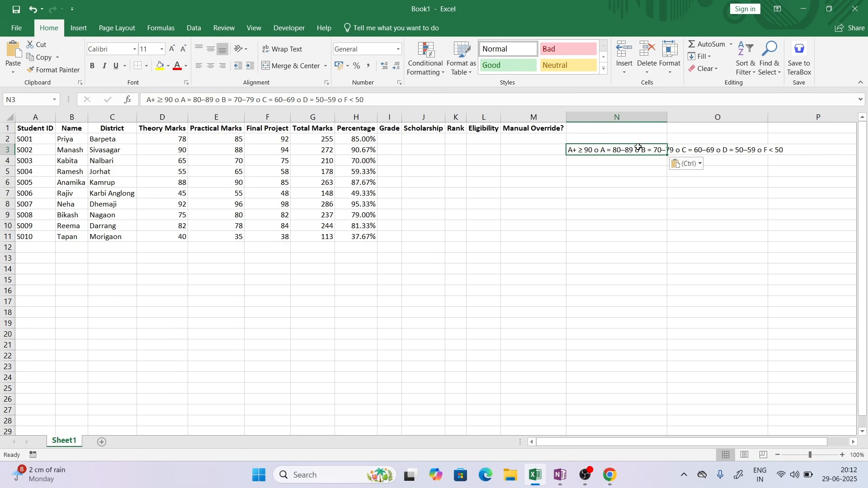
Step: Remove the stray "o" between A+ ≥ 90 and A = 80–89 in the grade criteria in N3
double_click(600, 151)
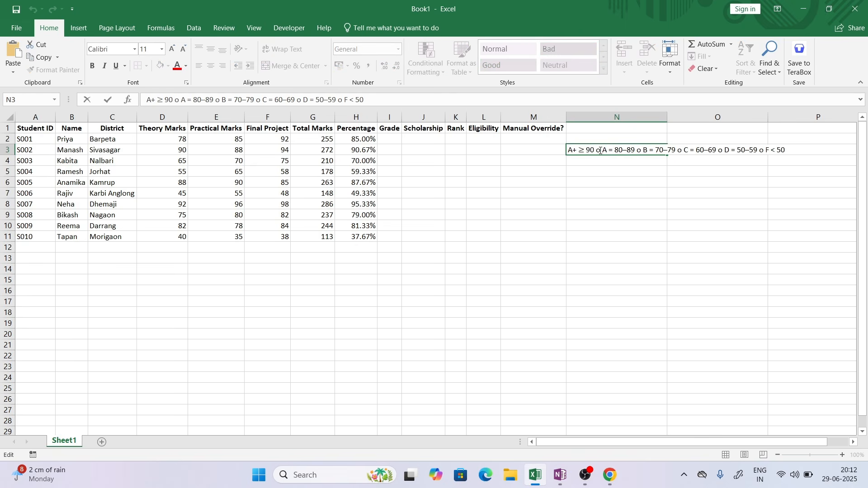
key(BackSpace)
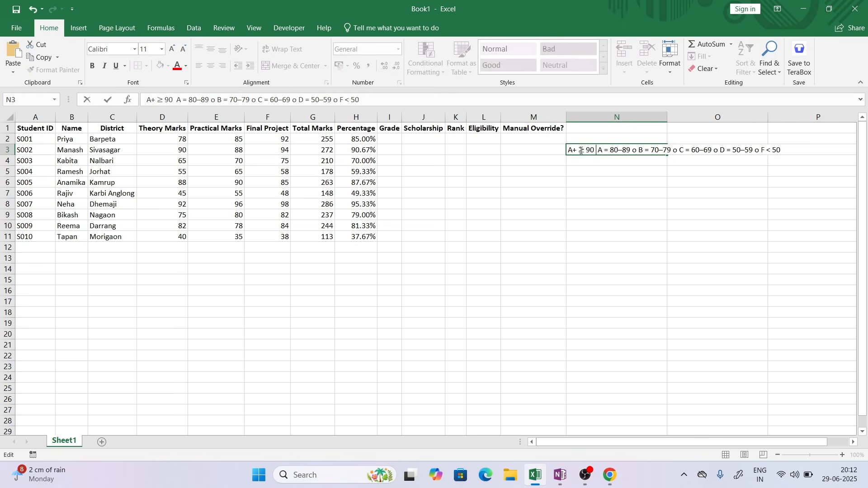
click(599, 211)
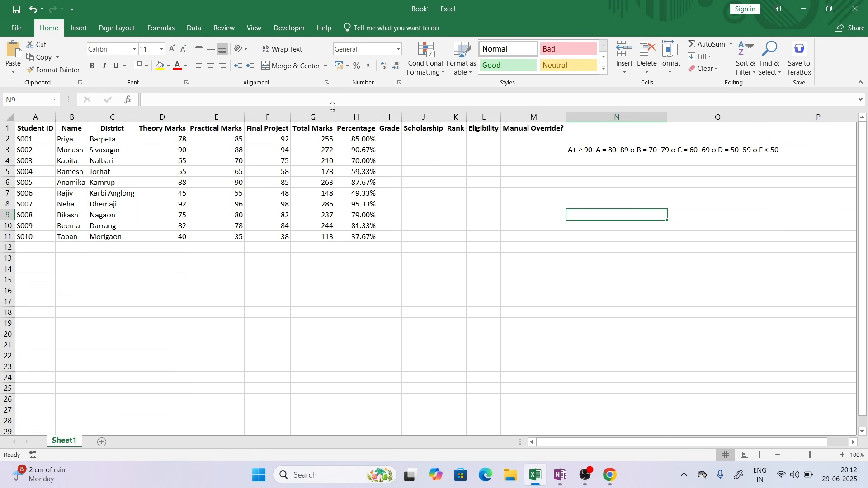
Step: Start an IFS formula in I2 whose first condition is H2>=90% with the result "A+"
double_click(391, 138)
text(=if)
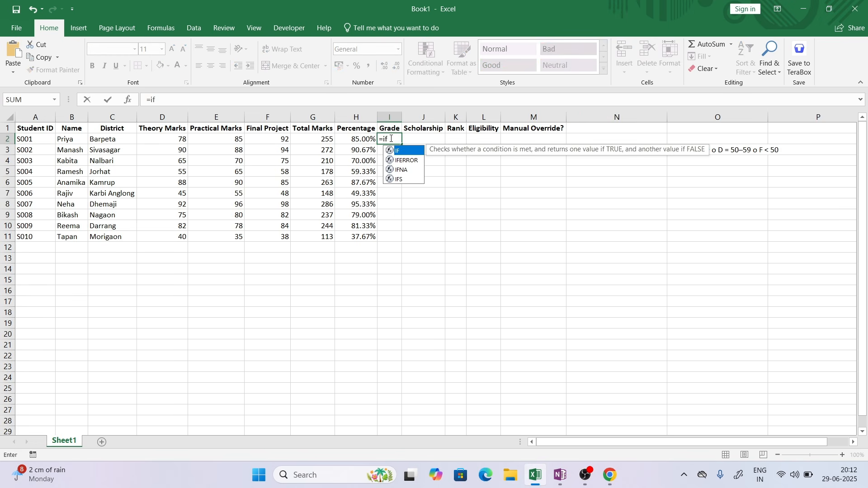
text(s)
key(Tab)
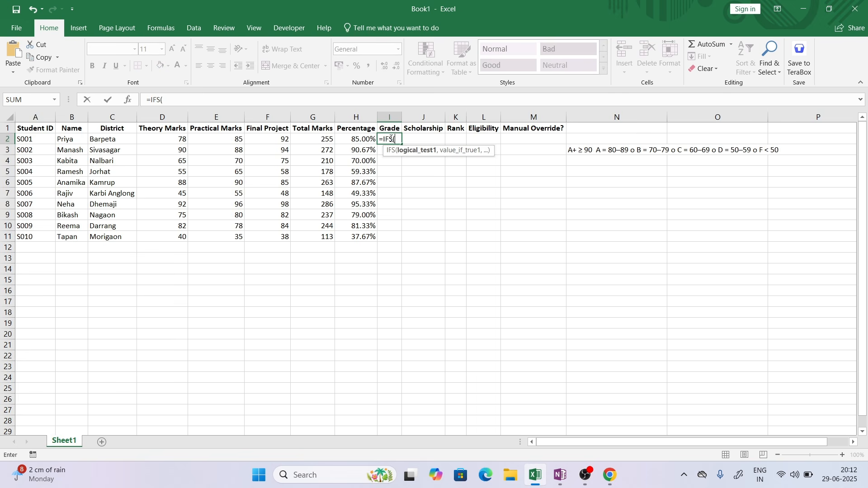
click(362, 139)
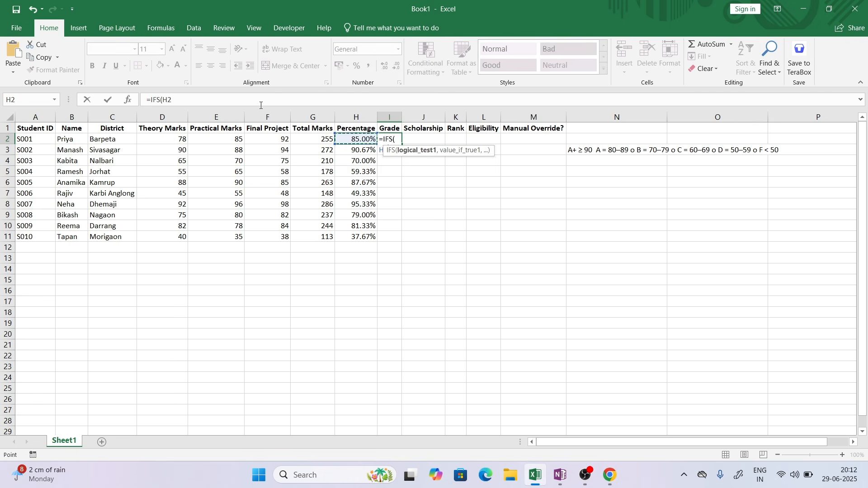
text(>)
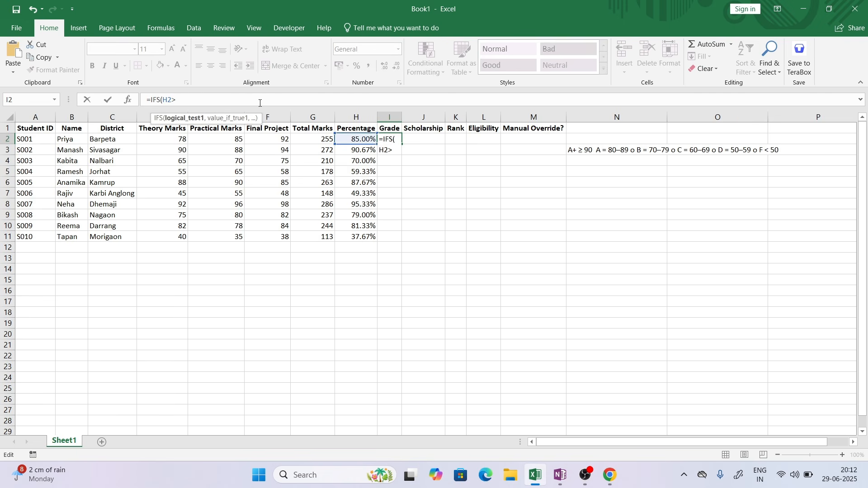
text(=90%,"A)
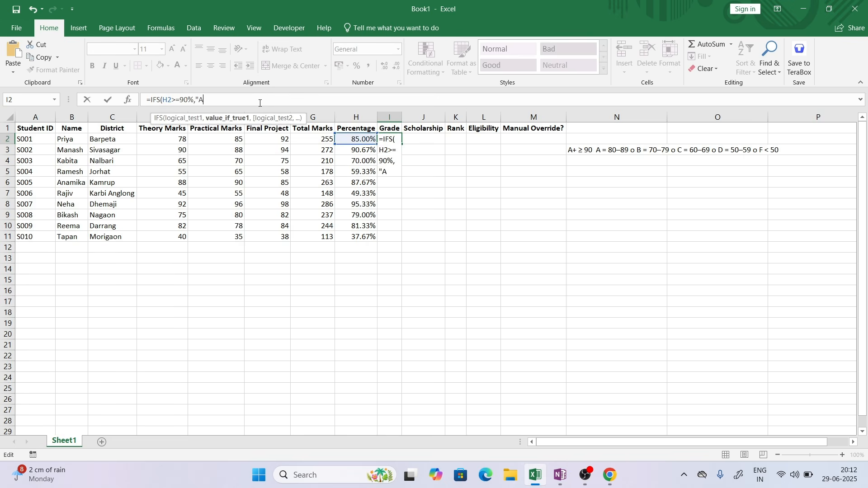
text(+ )
text(,)
Step: Add the conditions H2>=80% for "A" and H2>=70% for "B" to the IFS formula in I2
click(359, 136)
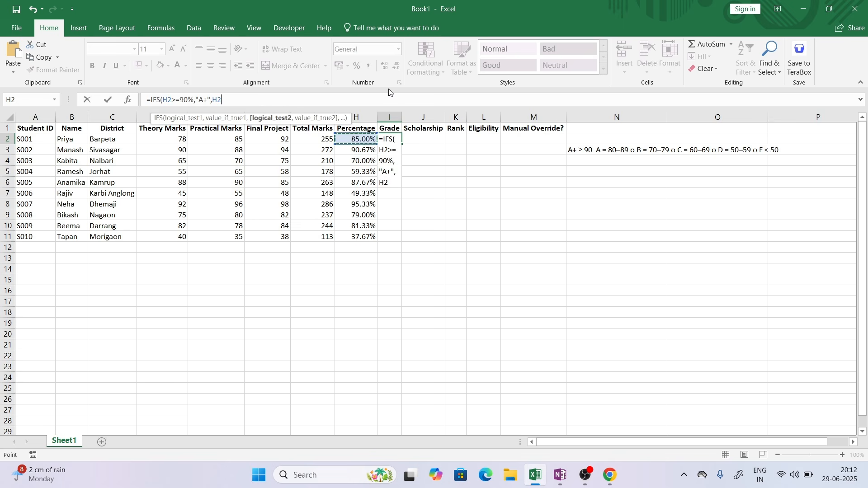
text(>)
text(=9-)
key(BackSpace)
key(BackSpace)
text(80,"A",)
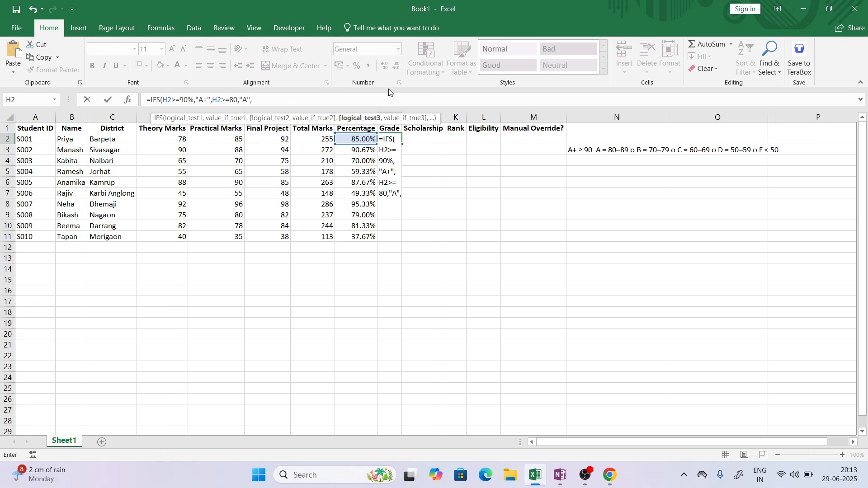
key(Left)
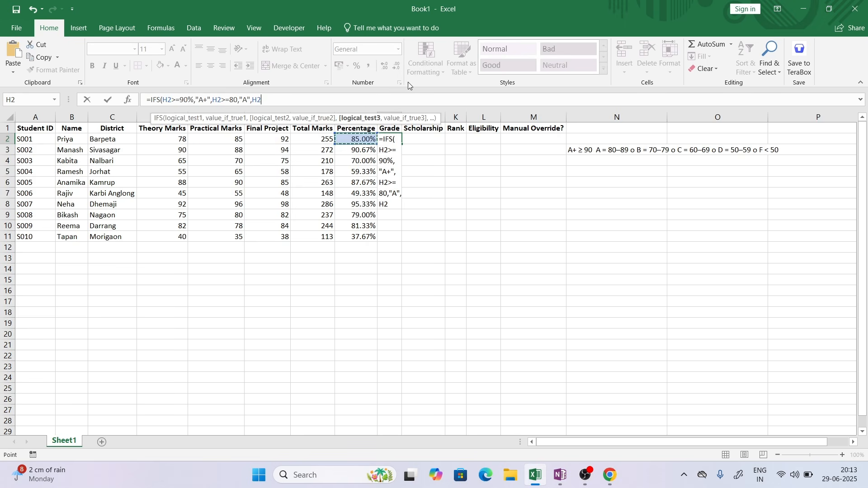
text(>=)
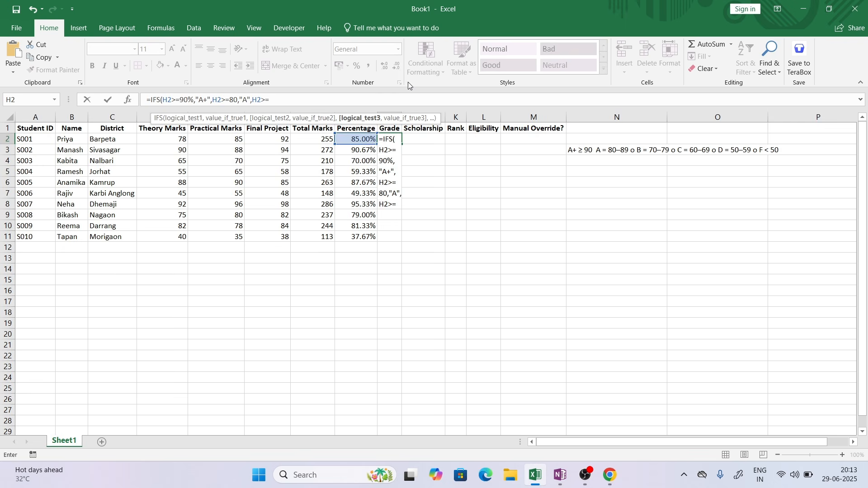
text(70)
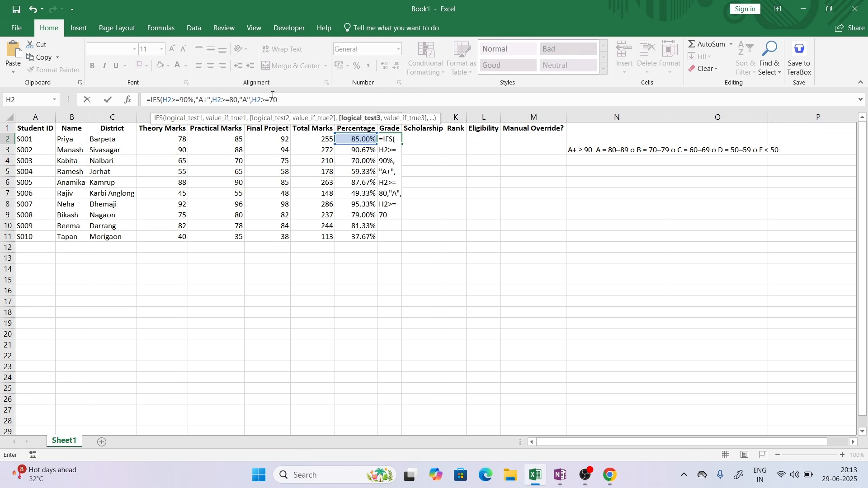
click(238, 101)
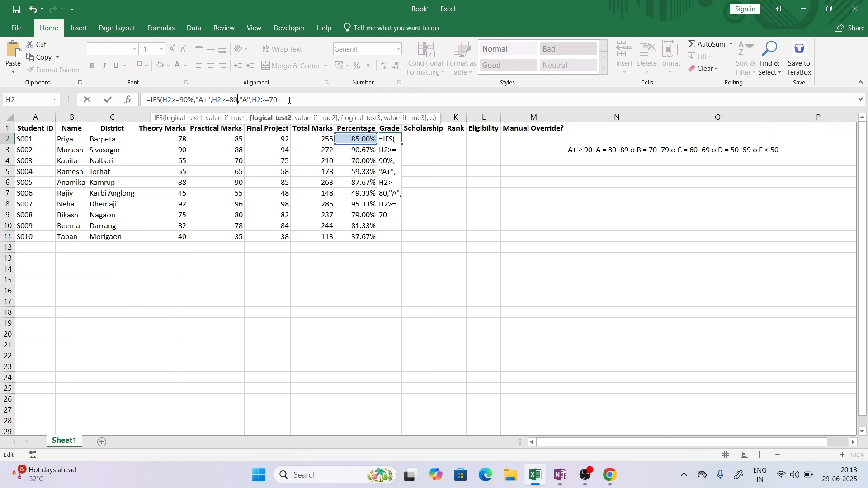
text(%)
click(289, 101)
text(%,")
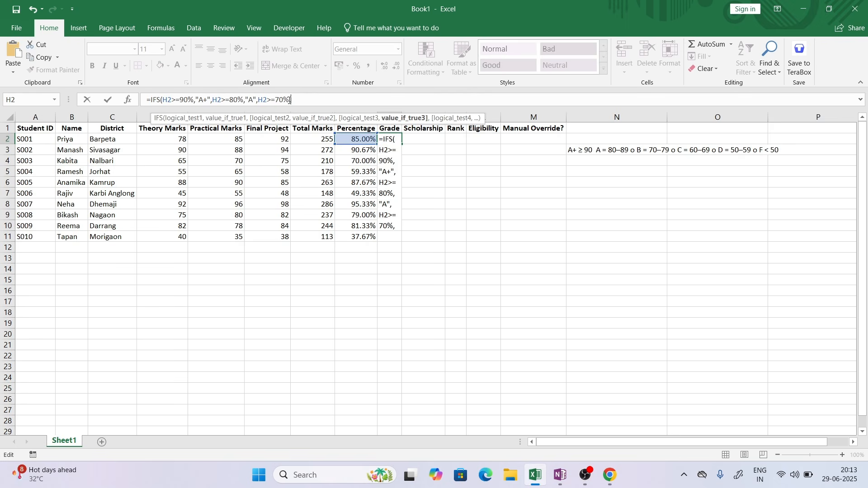
text(B",)
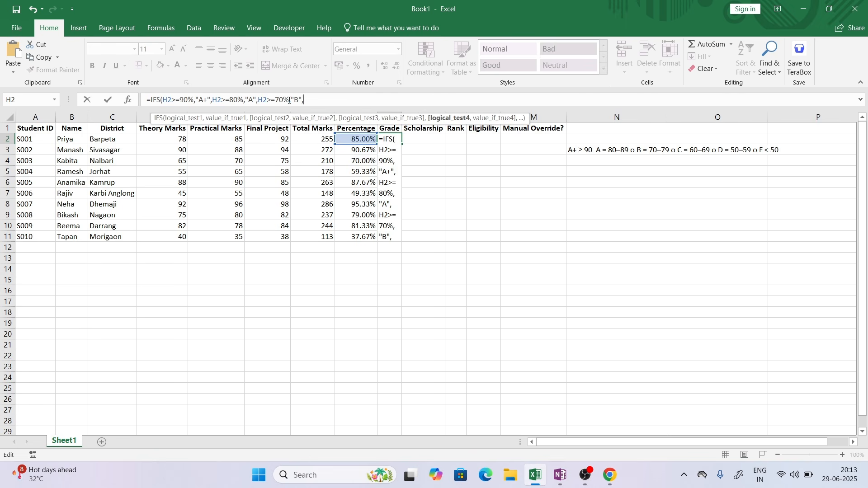
Step: Extend the IFS formula in I2 with the condition H2>=60% for "C"
click(353, 139)
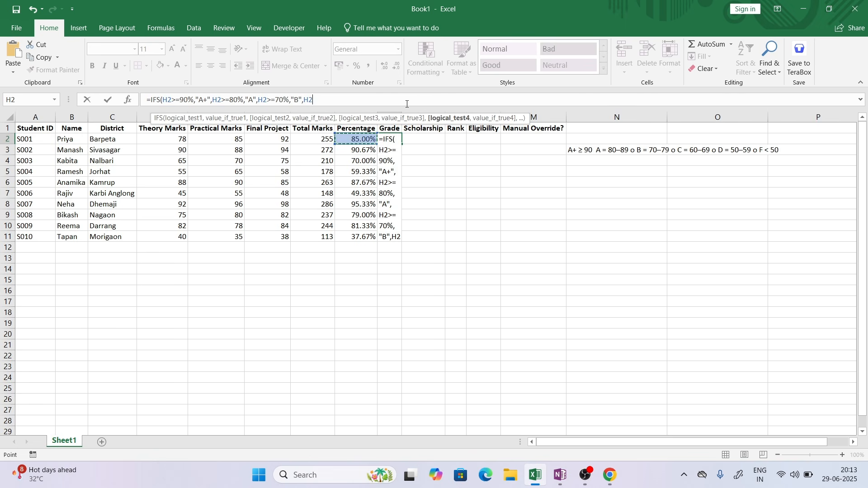
text(>=60)
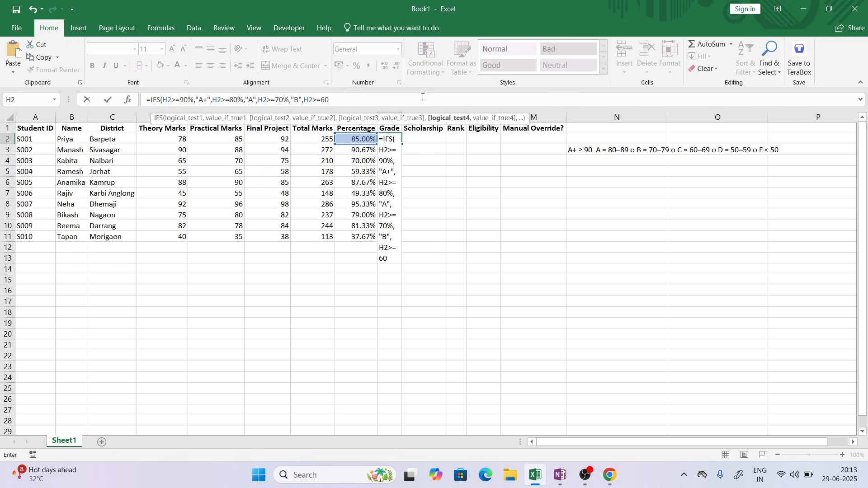
text(%,)
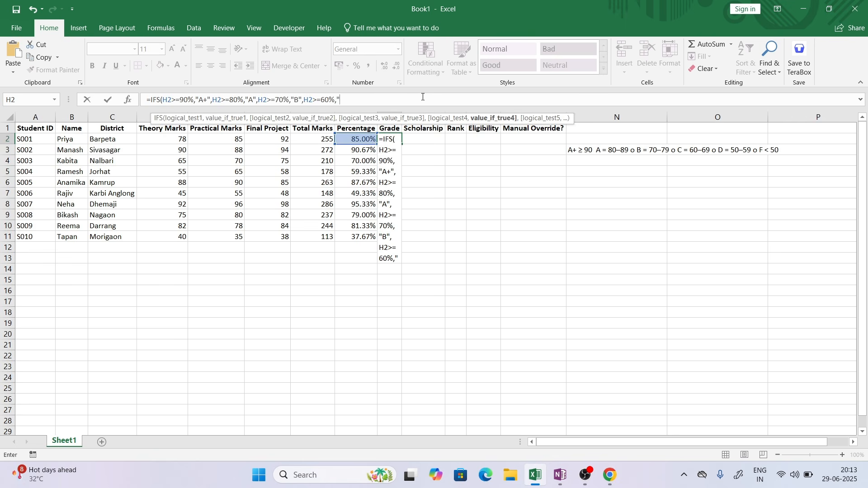
text("C")
key(BackSpace)
text(,)
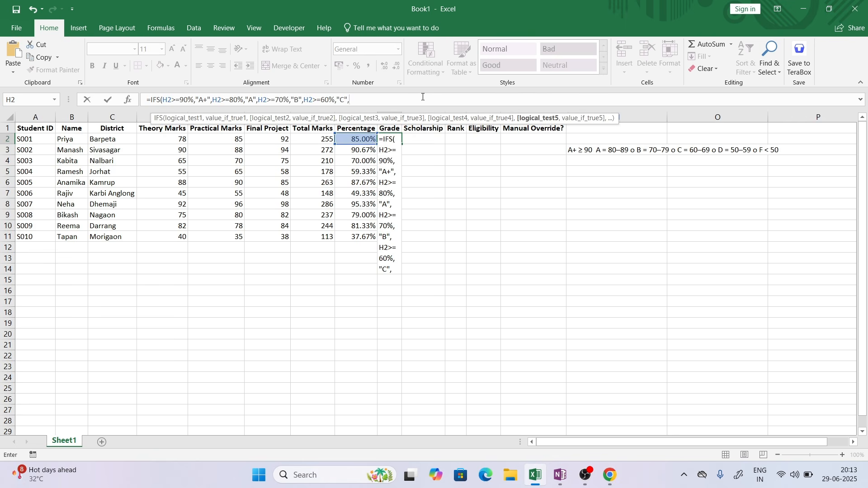
Step: Complete the IFS formula in I2 with H2>=50% for "D" and H2<50% for "F"
text(H2>)
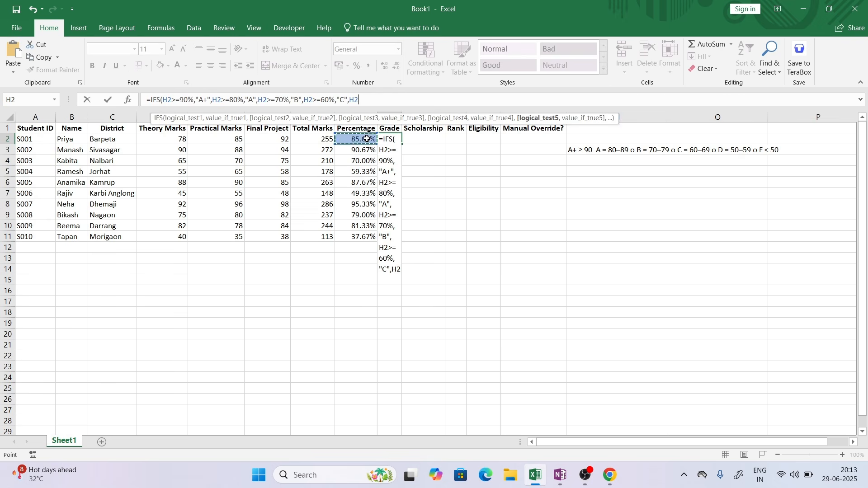
text(=)
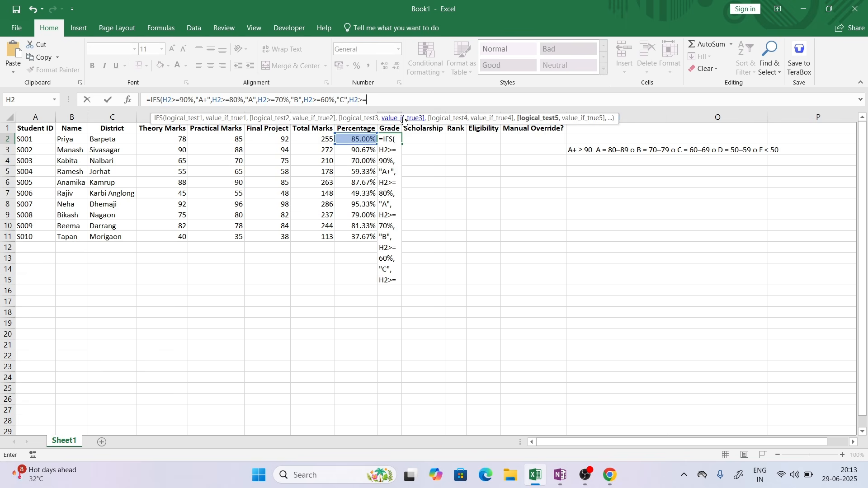
text(50%,"D",)
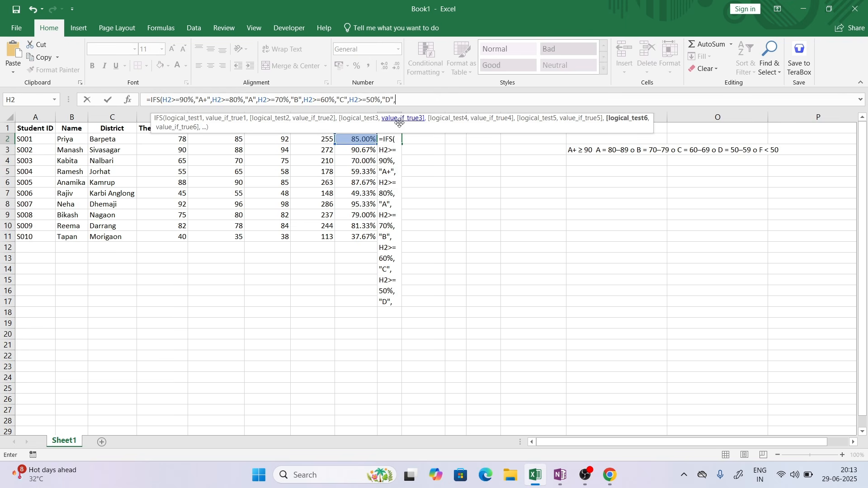
text(H2<)
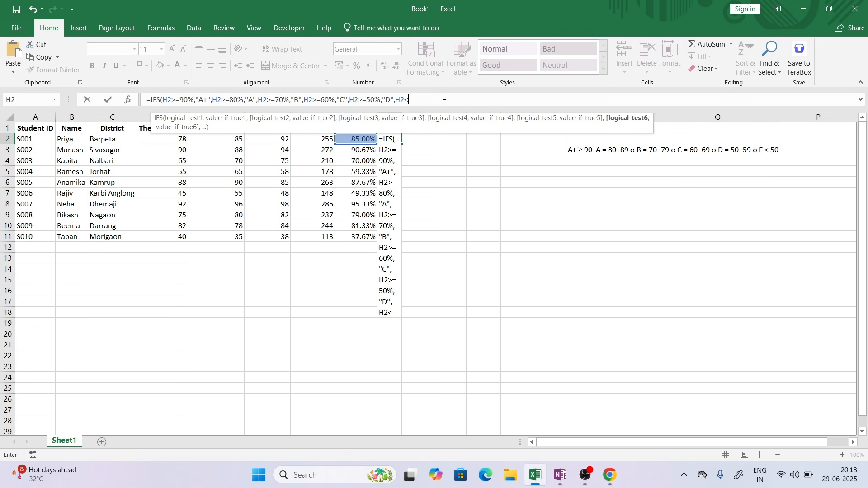
text(50%,")
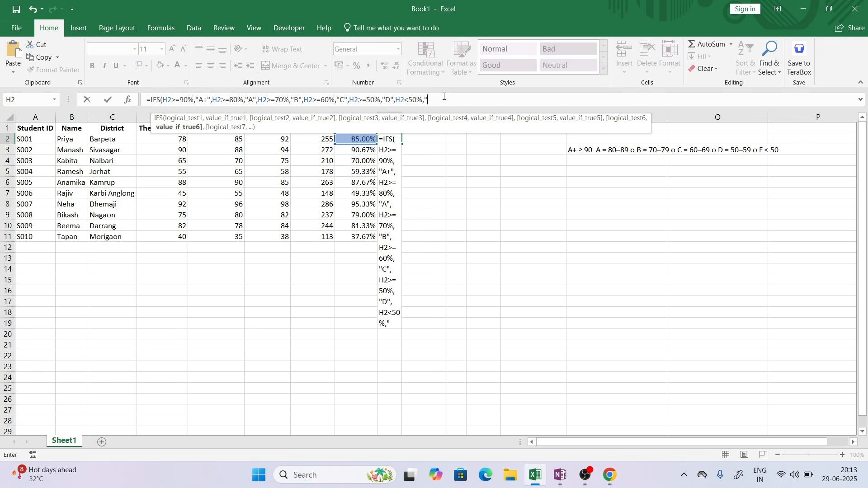
text(F"))
key(Return)
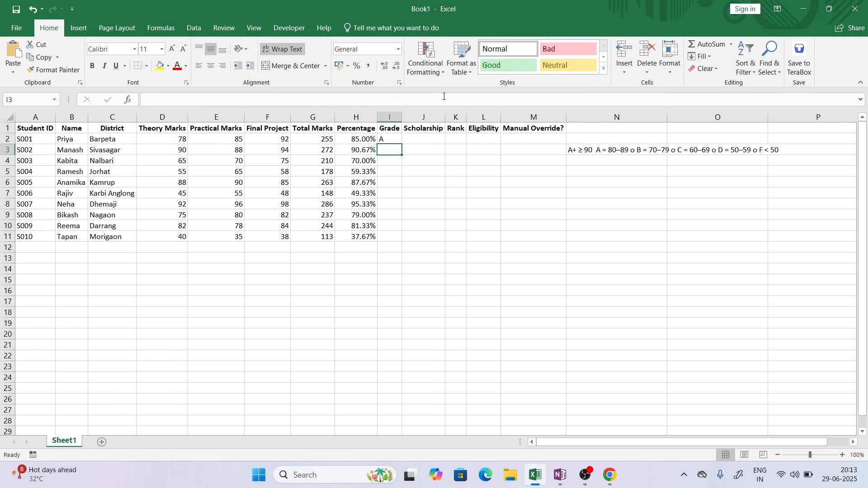
Step: Fill the grade formula from I2 down to I11 and clear the grade criteria from N3
click(400, 141)
double_click(402, 144)
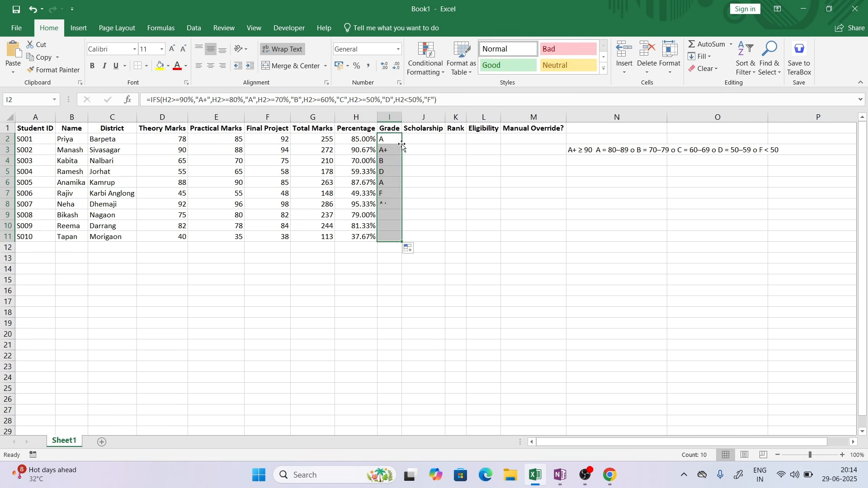
click(360, 151)
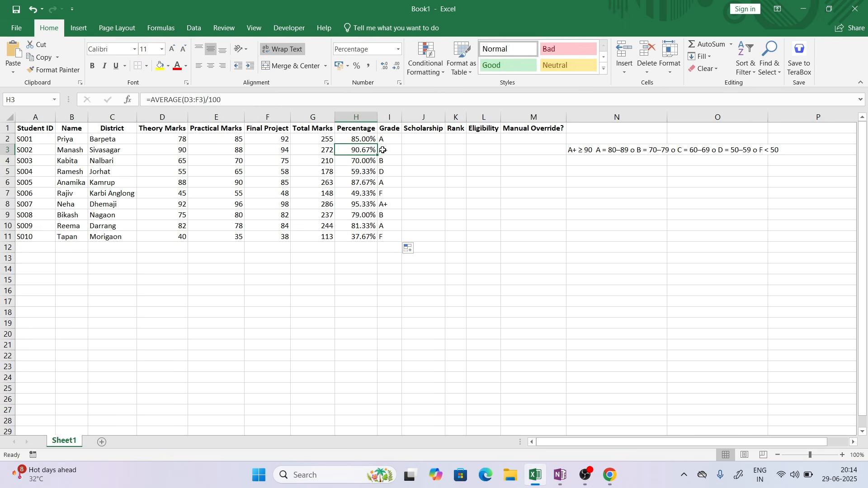
click(382, 151)
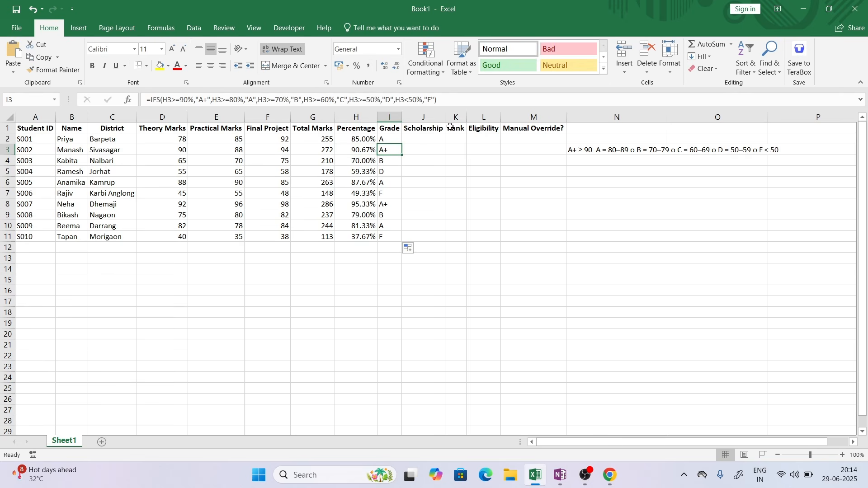
click(633, 150)
key(Delete)
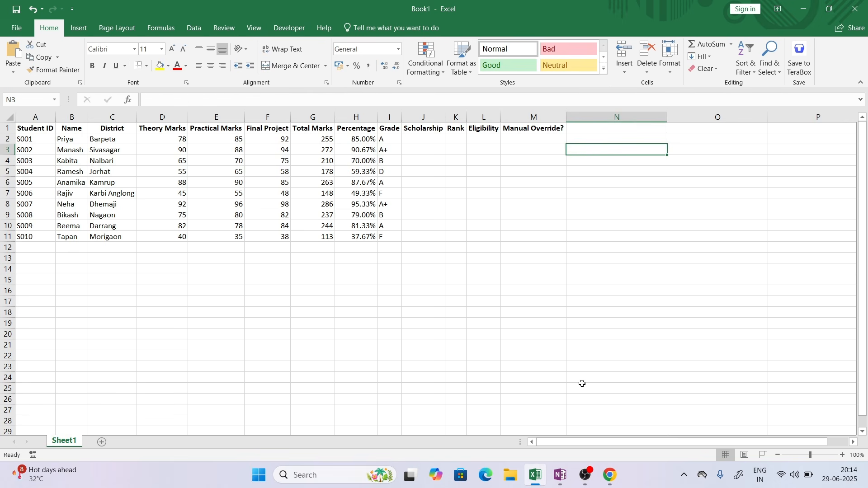
Step: Switch to Mock Test 5.pdf in Chrome and read the Scholarship Eligibility task in question 4
click(610, 475)
click(489, 373)
scroll(489, 374, down, 6)
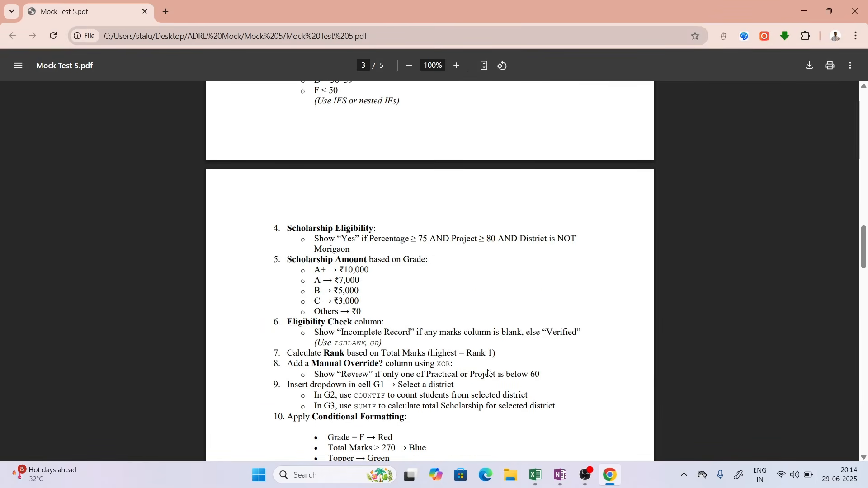
double_click(344, 240)
click(366, 240)
drag(410, 239, 378, 251)
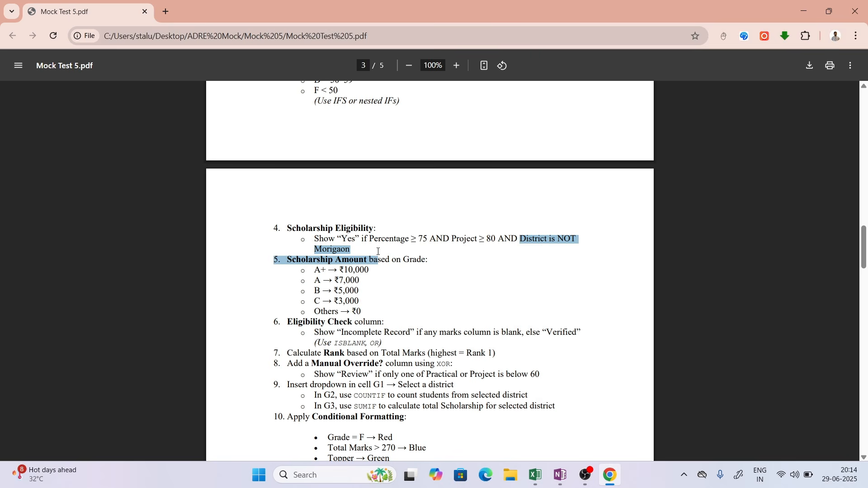
drag(324, 238, 360, 237)
click(348, 239)
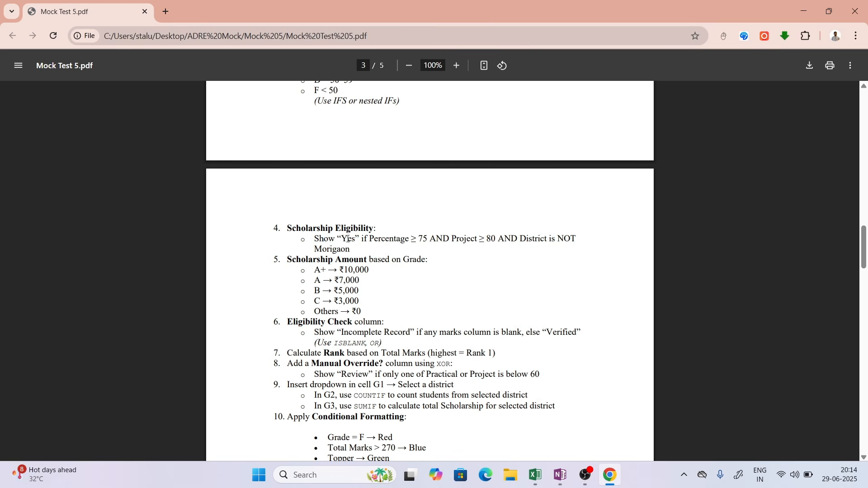
Step: Copy the scholarship eligibility condition from the PDF into N3 of the Excel sheet and fit column N to the text
drag(368, 239, 351, 251)
key(ctrl+c)
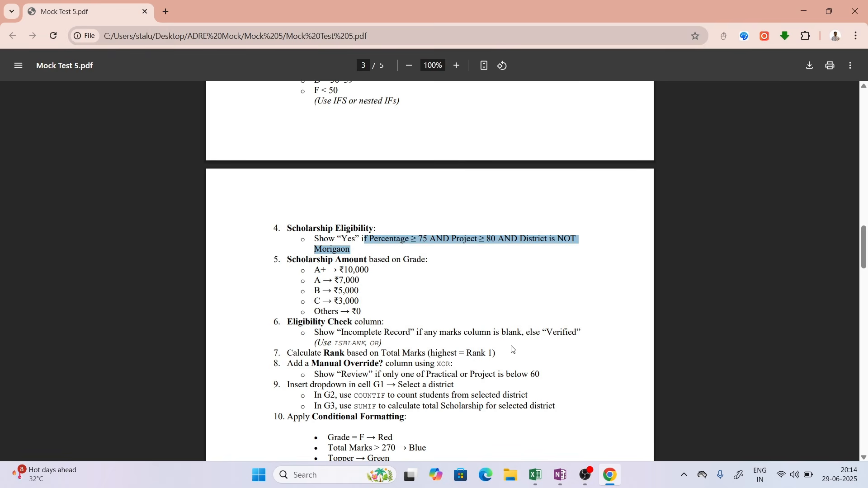
click(536, 475)
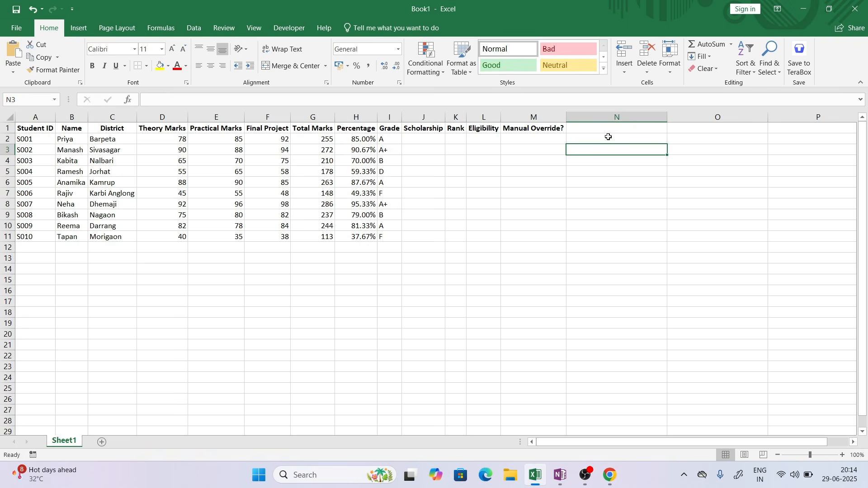
key(ctrl+v)
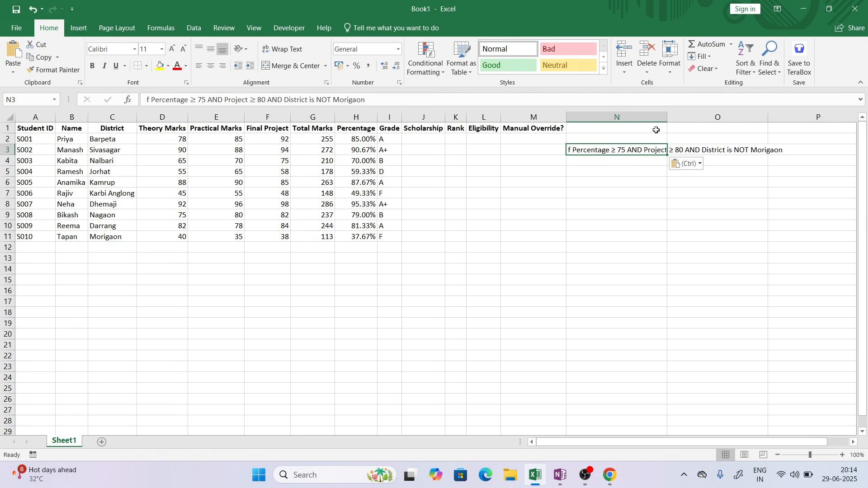
double_click(668, 117)
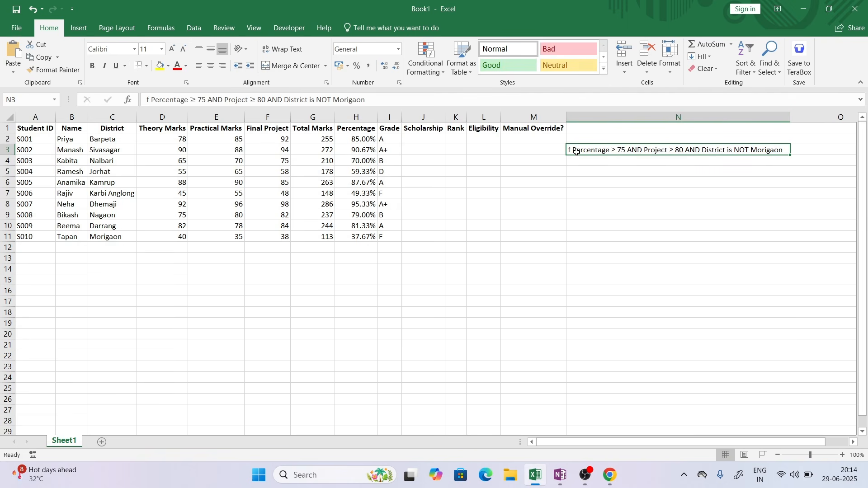
Step: Correct the beginning of the condition text in N3 so it starts with "if Percentage"
double_click(569, 150)
text(i)
click(587, 170)
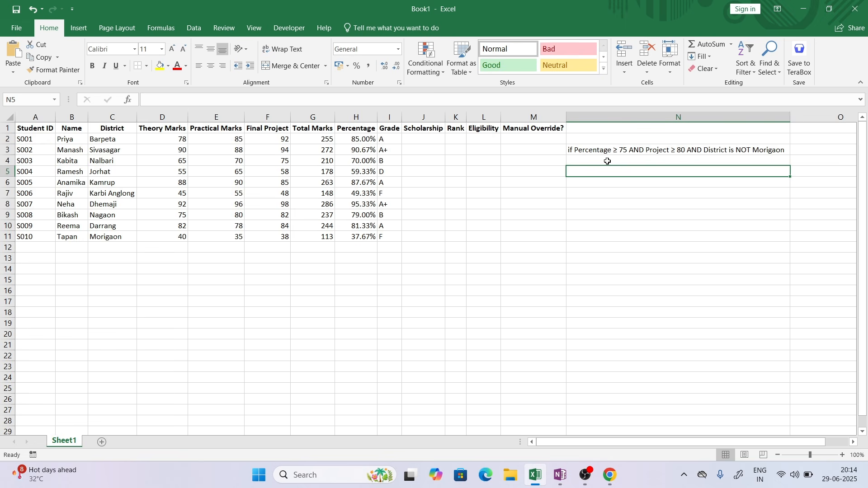
Step: Switch to OneNote and handwrite "AND" and "OR" in blue ink on a blank area below the existing notes
click(560, 475)
click(812, 457)
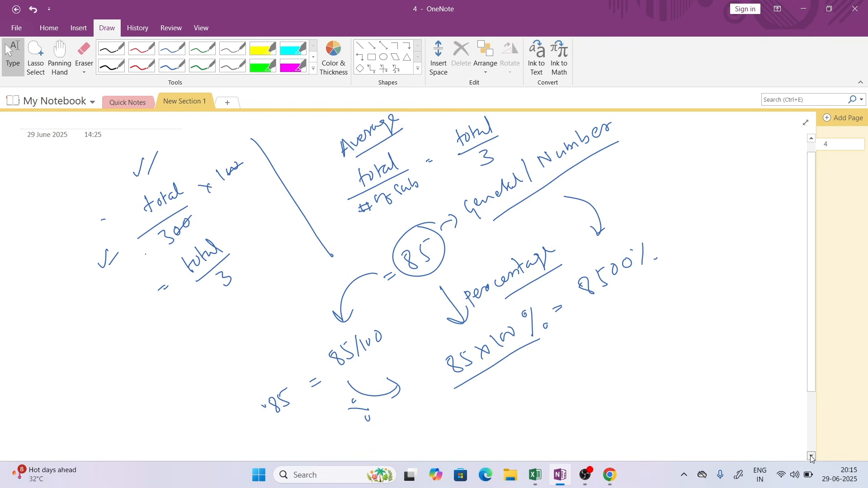
click(812, 458)
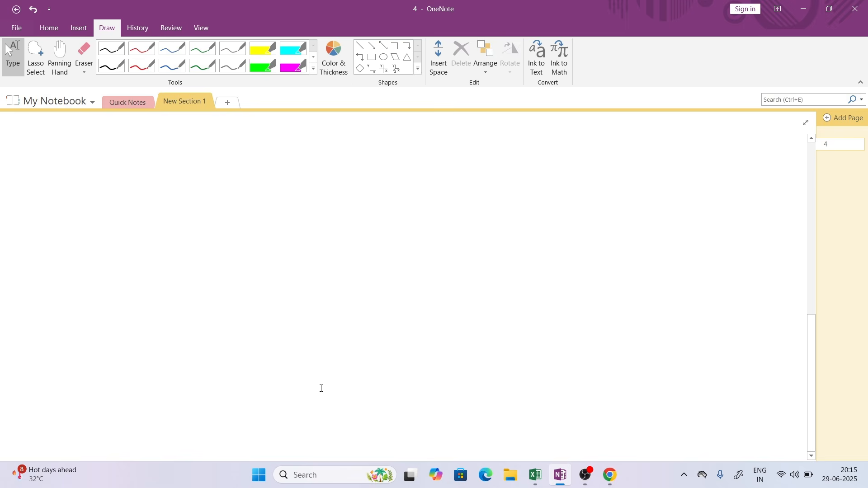
mouse_move(47, 240)
mouse_down()
mouse_move(54, 218)
mouse_move(59, 238)
mouse_move(67, 221)
mouse_move(73, 228)
mouse_up()
mouse_move(80, 216)
mouse_down()
mouse_move(82, 229)
mouse_move(81, 220)
mouse_move(51, 222)
mouse_move(75, 199)
mouse_move(83, 216)
mouse_move(102, 202)
mouse_up()
drag(105, 202, 108, 213)
drag(165, 202, 166, 201)
mouse_move(178, 202)
mouse_down()
mouse_move(177, 216)
mouse_move(194, 210)
mouse_up()
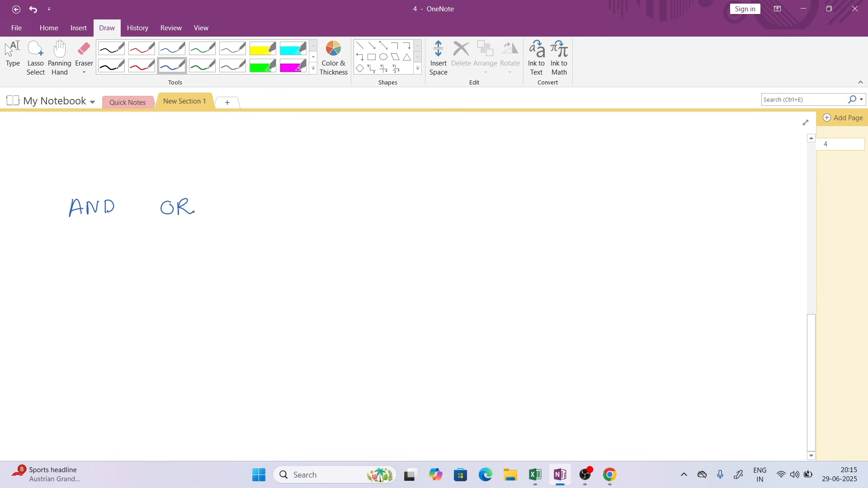
Step: Handwrite "XOR" with a double underline beside OR, and put tick marks above AND and OR
drag(242, 196, 254, 210)
mouse_move(253, 198)
mouse_down()
mouse_move(242, 211)
mouse_move(261, 200)
mouse_move(270, 210)
mouse_up()
mouse_move(270, 195)
mouse_down()
mouse_move(282, 210)
mouse_move(276, 212)
mouse_up()
drag(240, 219, 261, 219)
drag(81, 179, 103, 178)
drag(170, 185, 190, 180)
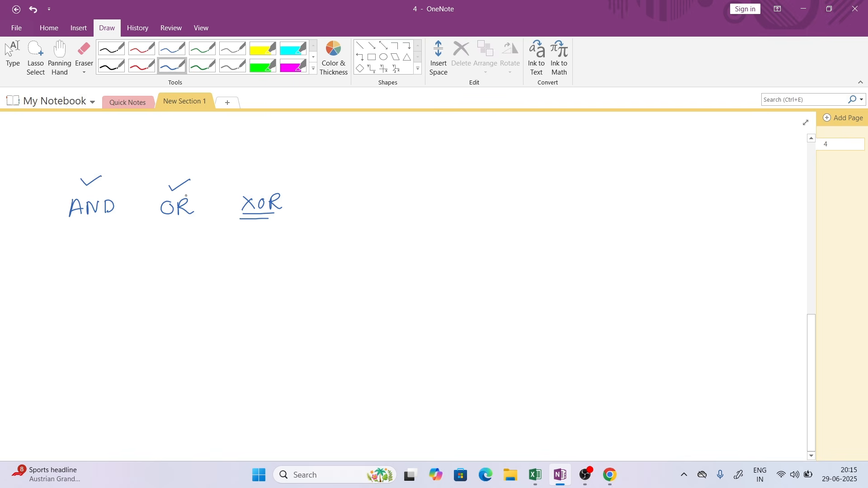
Step: Underline AND and OR, and draw an arrow below AND leading to a row of placeholder dashes
drag(76, 222, 184, 222)
drag(89, 236, 89, 251)
drag(83, 243, 96, 245)
drag(52, 287, 137, 284)
drag(85, 286, 83, 294)
Step: Handwrite the explanation "Both/All should be true" under the AND placeholders
drag(148, 281, 168, 287)
drag(90, 312, 90, 327)
mouse_move(89, 312)
mouse_down()
mouse_move(91, 326)
mouse_move(108, 324)
mouse_up()
mouse_move(113, 309)
mouse_down()
mouse_move(112, 322)
mouse_move(141, 322)
mouse_move(125, 330)
mouse_move(168, 315)
mouse_up()
click(117, 312)
mouse_move(177, 303)
mouse_down()
mouse_move(176, 317)
mouse_move(209, 295)
mouse_move(208, 310)
mouse_up()
drag(158, 332, 167, 335)
drag(170, 334, 177, 329)
drag(191, 327, 219, 331)
drag(63, 320, 78, 316)
Step: Draw an arrow from OR to the handwritten note "either/at least one should be true." and underline the key words of both explanations
mouse_move(170, 190)
mouse_down()
mouse_move(170, 161)
mouse_move(218, 146)
mouse_move(224, 154)
mouse_move(254, 141)
mouse_move(253, 155)
mouse_move(270, 150)
mouse_up()
mouse_move(273, 138)
mouse_down()
mouse_move(275, 152)
mouse_move(279, 143)
mouse_move(291, 152)
mouse_move(313, 149)
mouse_up()
mouse_move(318, 141)
mouse_down()
mouse_move(312, 150)
mouse_move(322, 149)
mouse_up()
drag(318, 143, 327, 141)
mouse_move(338, 138)
mouse_down()
mouse_move(339, 148)
mouse_move(398, 144)
mouse_up()
drag(399, 141, 426, 144)
mouse_move(429, 131)
mouse_down()
mouse_move(427, 143)
mouse_move(455, 143)
mouse_up()
drag(458, 138, 478, 142)
drag(478, 133, 503, 141)
drag(504, 137, 512, 139)
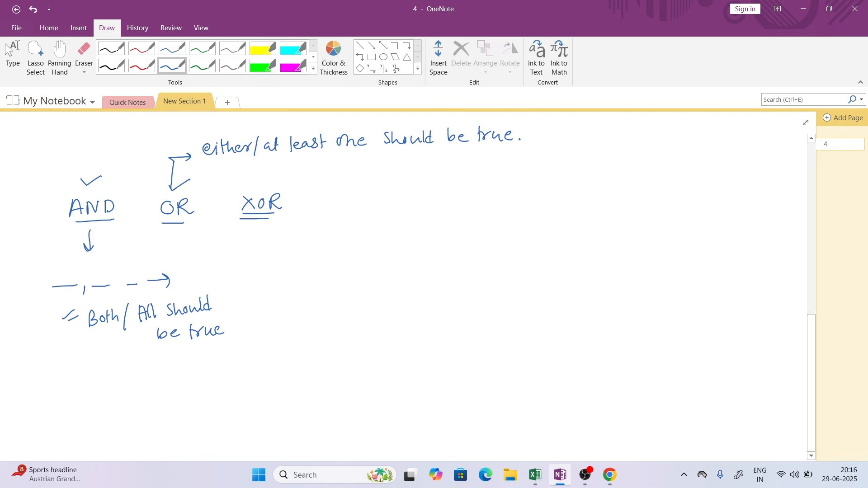
drag(261, 158, 433, 158)
drag(168, 349, 208, 346)
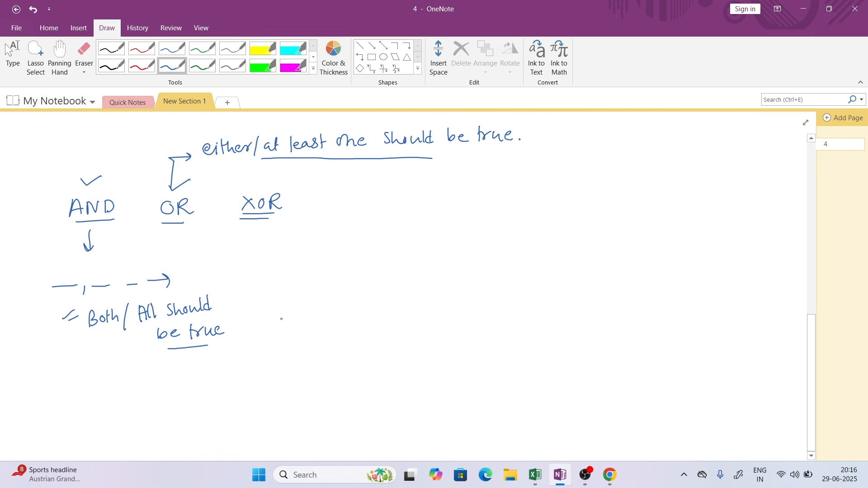
Step: Draw a vertical divider beside XOR and handwrite "logical Condition" next to it
drag(323, 187, 313, 289)
mouse_move(361, 201)
mouse_down()
mouse_move(360, 213)
mouse_move(367, 207)
mouse_up()
mouse_move(381, 206)
mouse_down()
mouse_move(377, 221)
mouse_move(399, 212)
mouse_up()
drag(404, 207, 452, 202)
drag(455, 203, 467, 207)
drag(477, 202, 478, 207)
drag(483, 199, 489, 207)
Step: Handwrite the example conditions 5>4, 7<9 and 3>5 beside "logical Condition"
mouse_move(485, 199)
mouse_down()
mouse_move(516, 206)
mouse_move(591, 195)
mouse_up()
mouse_move(555, 230)
mouse_down()
mouse_move(557, 242)
mouse_move(566, 236)
mouse_up()
mouse_move(575, 228)
mouse_down()
mouse_move(567, 237)
mouse_move(577, 247)
mouse_move(588, 228)
mouse_move(589, 244)
mouse_up()
drag(557, 273, 557, 286)
mouse_move(569, 270)
mouse_down()
mouse_move(572, 291)
mouse_move(584, 287)
mouse_up()
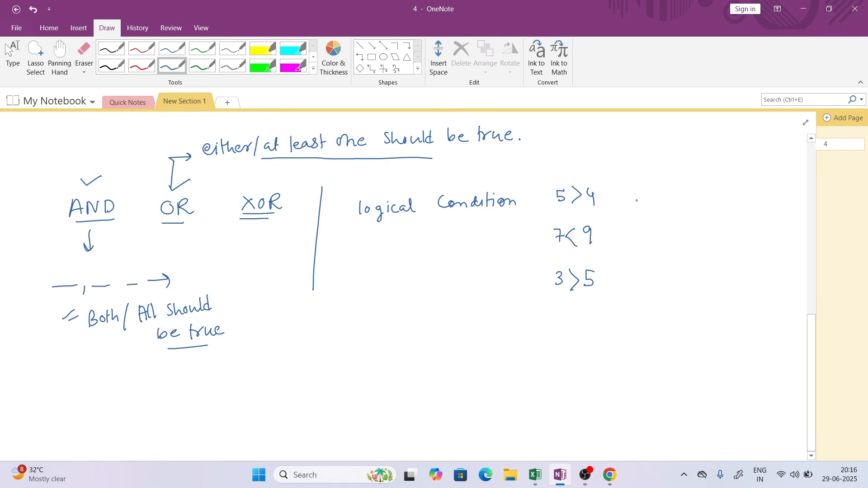
Step: Handwrite "result → Yes/No" with a second arrow to "True/False" above the examples, and underline the words
mouse_move(611, 141)
mouse_down()
mouse_move(711, 150)
mouse_move(731, 135)
mouse_move(737, 141)
mouse_up()
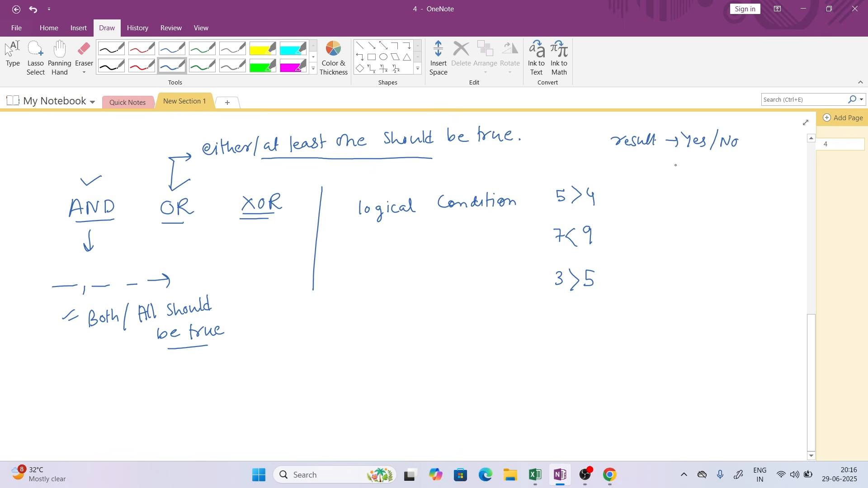
mouse_move(650, 157)
mouse_down()
mouse_move(681, 175)
mouse_move(748, 174)
mouse_up()
drag(623, 147, 696, 152)
drag(688, 155, 696, 155)
drag(722, 154, 728, 155)
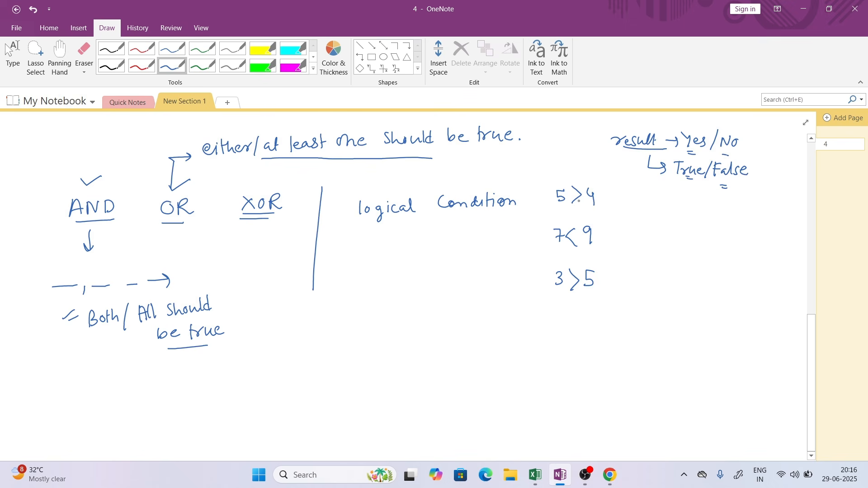
Step: Tick the conditions 5>4 and 7<9 and mark each with an arrow to "True"
drag(606, 197, 617, 195)
mouse_move(606, 202)
mouse_down()
mouse_move(643, 206)
mouse_move(665, 195)
mouse_move(661, 205)
mouse_up()
drag(664, 200, 683, 205)
drag(683, 202, 689, 207)
mouse_move(605, 241)
mouse_down()
mouse_move(626, 240)
mouse_move(619, 245)
mouse_move(610, 224)
mouse_move(656, 226)
mouse_move(650, 241)
mouse_up()
drag(654, 232, 681, 240)
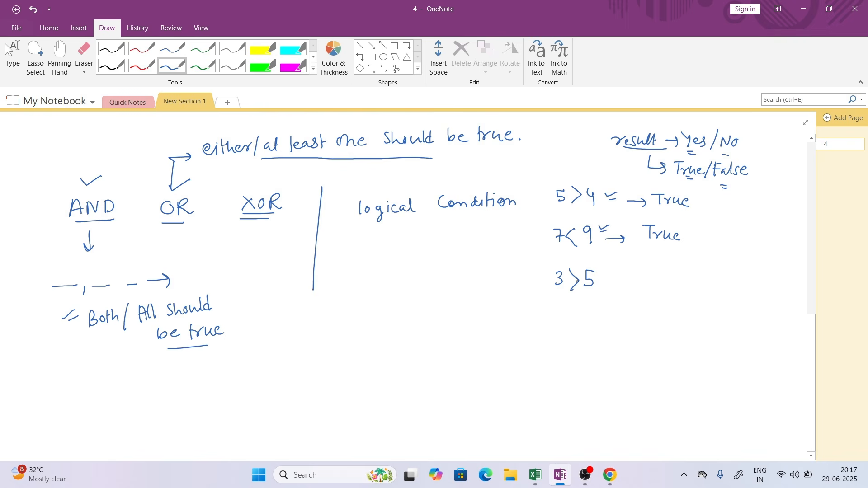
Step: Mark 3>5 with an arrow to "False" and bracket the three example conditions with a tick
mouse_move(607, 280)
mouse_down()
mouse_move(639, 284)
mouse_move(652, 267)
mouse_up()
drag(640, 276, 663, 280)
mouse_move(672, 270)
mouse_down()
mouse_move(665, 278)
mouse_move(682, 278)
mouse_up()
mouse_move(541, 194)
mouse_down()
mouse_move(529, 234)
mouse_move(541, 270)
mouse_up()
mouse_move(510, 223)
mouse_down()
mouse_move(521, 220)
mouse_move(525, 233)
mouse_up()
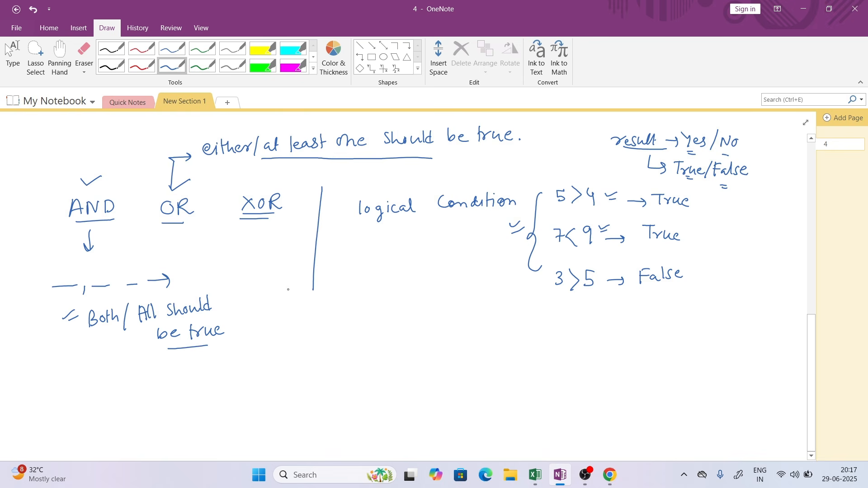
Step: Circle the word AND and handwrite "AND(" below the notes
mouse_move(90, 216)
mouse_down()
mouse_move(121, 212)
mouse_move(111, 226)
mouse_up()
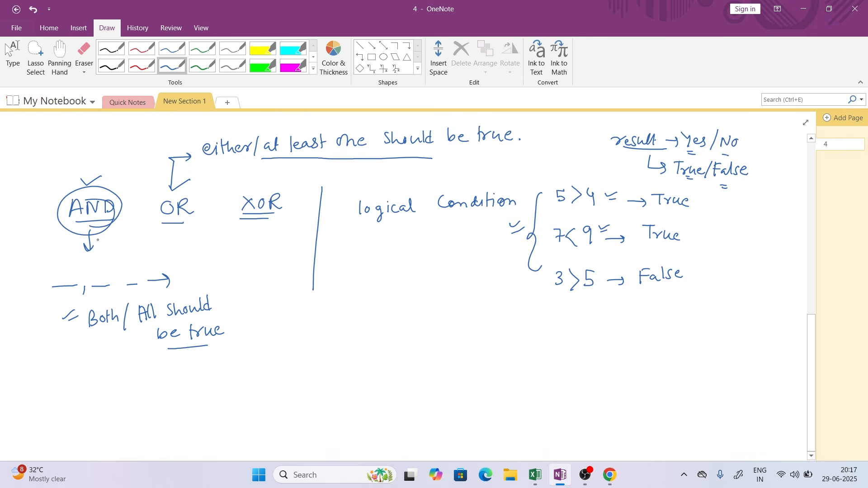
mouse_move(266, 386)
mouse_down()
mouse_move(294, 368)
mouse_move(298, 382)
mouse_move(324, 377)
mouse_up()
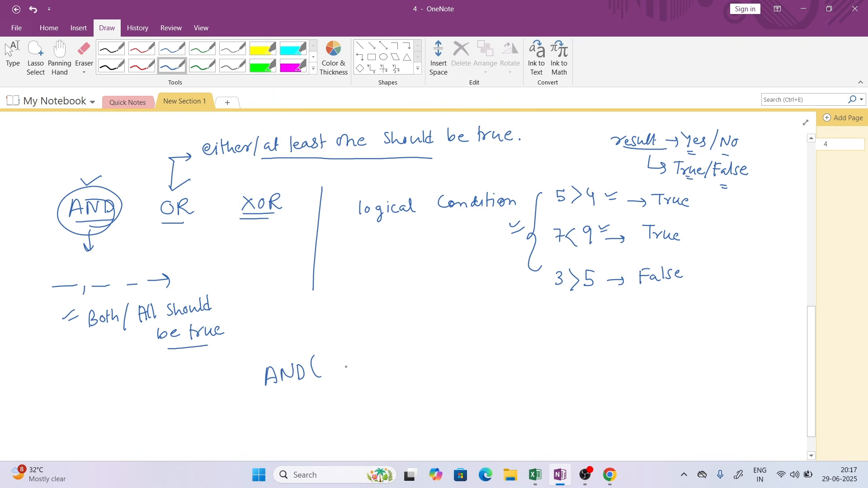
click(811, 456)
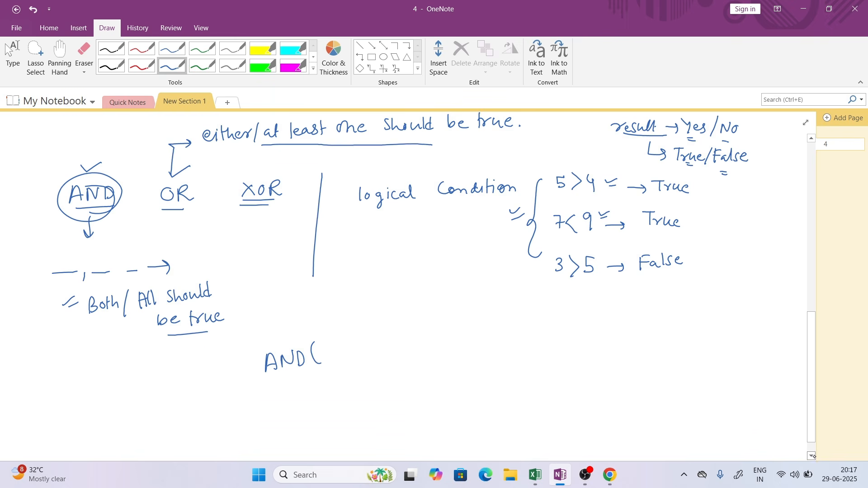
click(812, 456)
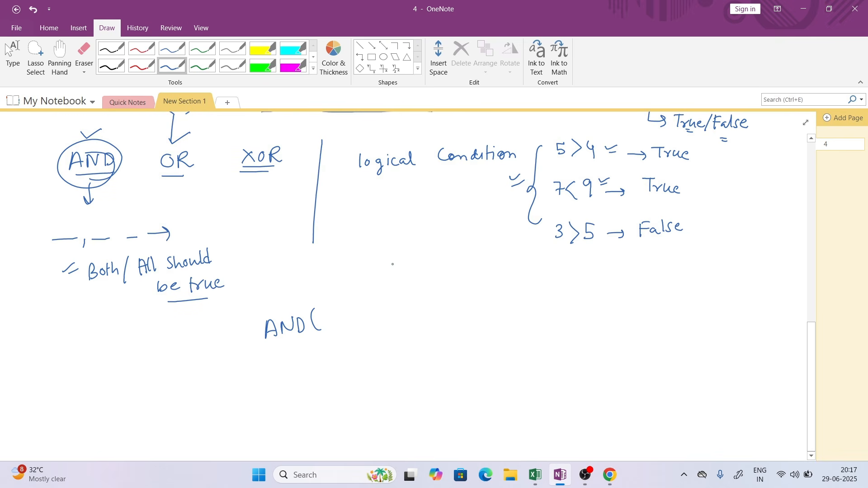
Step: Draw a truth table header reading "Condition1 AND Condition2" and "Result", with an underline and a vertical divider
mouse_move(378, 312)
mouse_down()
mouse_move(455, 321)
mouse_move(499, 313)
mouse_up()
drag(503, 318, 513, 305)
mouse_move(516, 317)
mouse_down()
mouse_move(522, 303)
mouse_move(517, 318)
mouse_move(553, 315)
mouse_up()
mouse_move(554, 310)
mouse_down()
mouse_move(593, 308)
mouse_move(597, 299)
mouse_move(646, 308)
mouse_up()
click(631, 300)
drag(669, 281, 652, 417)
drag(374, 334, 729, 332)
mouse_move(682, 299)
mouse_down()
mouse_move(695, 313)
mouse_move(727, 296)
mouse_move(735, 313)
mouse_up()
Step: Handwrite the first truth table row: True AND True → True
drag(393, 349, 406, 349)
mouse_move(404, 349)
mouse_down()
mouse_move(403, 364)
mouse_move(421, 355)
mouse_move(428, 363)
mouse_move(479, 363)
mouse_move(492, 349)
mouse_move(540, 345)
mouse_move(536, 360)
mouse_up()
mouse_move(543, 347)
mouse_down()
mouse_move(543, 361)
mouse_move(563, 357)
mouse_up()
drag(564, 354, 685, 356)
mouse_move(677, 350)
mouse_down()
mouse_move(678, 363)
mouse_move(703, 349)
mouse_move(698, 362)
mouse_up()
drag(704, 362, 721, 355)
mouse_move(723, 358)
mouse_down()
mouse_move(728, 352)
mouse_move(730, 362)
mouse_up()
Step: Handwrite the second truth table row: True AND False → False
drag(389, 384, 407, 382)
mouse_move(403, 384)
mouse_down()
mouse_move(403, 397)
mouse_move(421, 387)
mouse_up()
drag(420, 387, 427, 394)
drag(431, 390, 484, 394)
mouse_move(476, 389)
mouse_down()
mouse_move(497, 382)
mouse_move(500, 392)
mouse_move(536, 392)
mouse_move(546, 378)
mouse_up()
drag(550, 384, 554, 390)
drag(557, 376, 561, 391)
drag(564, 387, 701, 376)
mouse_move(695, 378)
mouse_down()
mouse_move(694, 390)
mouse_move(709, 391)
mouse_up()
mouse_move(712, 377)
mouse_down()
mouse_move(712, 391)
mouse_move(726, 383)
mouse_up()
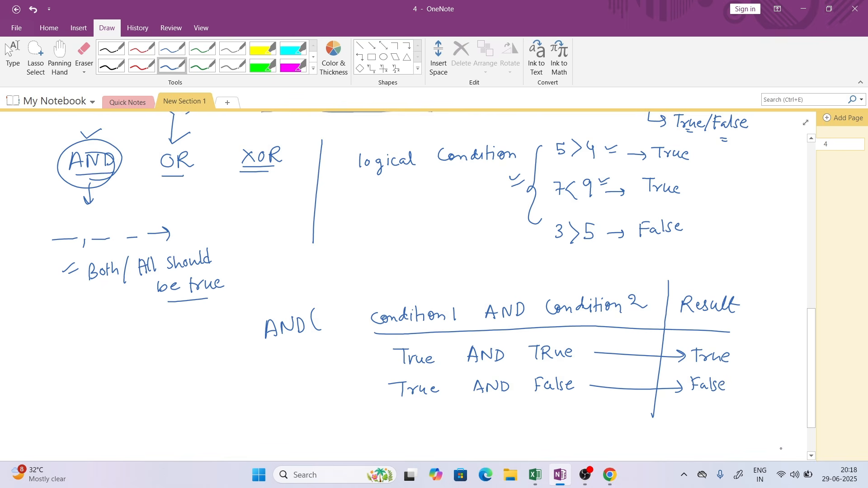
Step: Extend the table's vertical divider and handwrite the third row: False AND True → False
click(811, 456)
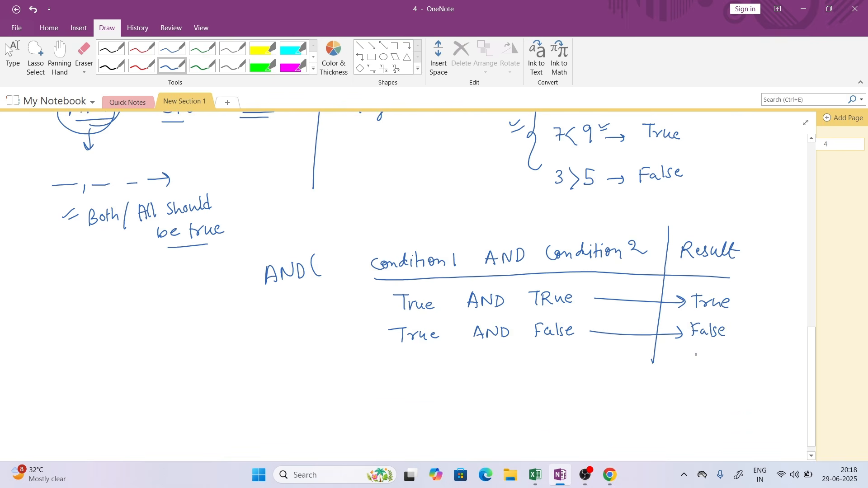
drag(656, 350, 641, 414)
mouse_move(394, 367)
mouse_down()
mouse_move(409, 364)
mouse_move(395, 381)
mouse_up()
drag(410, 372, 412, 379)
drag(415, 364, 420, 380)
drag(426, 374, 483, 377)
mouse_move(476, 372)
mouse_down()
mouse_move(497, 363)
mouse_move(500, 375)
mouse_up()
drag(500, 363, 499, 375)
mouse_move(546, 360)
mouse_down()
mouse_move(555, 359)
mouse_move(552, 375)
mouse_up()
mouse_move(555, 367)
mouse_down()
mouse_move(669, 373)
mouse_move(663, 380)
mouse_move(690, 360)
mouse_up()
mouse_move(679, 362)
mouse_down()
mouse_move(677, 376)
mouse_move(696, 375)
mouse_up()
mouse_move(700, 361)
mouse_down()
mouse_move(701, 376)
mouse_move(720, 376)
mouse_up()
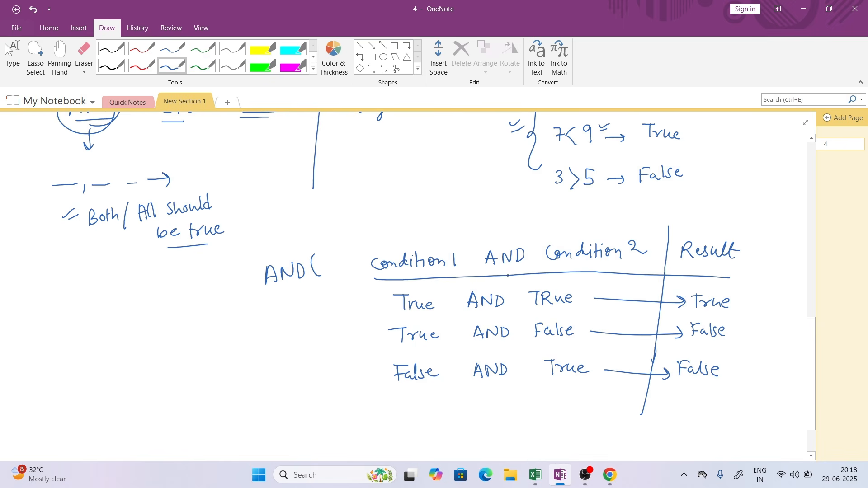
Step: Handwrite the fourth truth table row: False AND False → False
mouse_move(401, 400)
mouse_down()
mouse_move(402, 417)
mouse_move(410, 399)
mouse_up()
drag(400, 410, 407, 410)
drag(413, 409, 424, 414)
drag(429, 411, 490, 406)
mouse_move(493, 400)
mouse_down()
mouse_move(492, 411)
mouse_move(502, 410)
mouse_up()
mouse_move(504, 410)
mouse_down()
mouse_move(505, 397)
mouse_move(507, 411)
mouse_up()
drag(507, 398, 507, 410)
drag(555, 395, 554, 409)
mouse_move(555, 395)
mouse_down()
mouse_move(565, 394)
mouse_move(569, 406)
mouse_up()
drag(571, 395, 575, 407)
mouse_move(581, 400)
mouse_down()
mouse_move(578, 408)
mouse_move(672, 410)
mouse_up()
mouse_move(669, 400)
mouse_down()
mouse_move(677, 408)
mouse_move(663, 414)
mouse_up()
mouse_move(690, 398)
mouse_down()
mouse_move(690, 413)
mouse_move(698, 398)
mouse_move(706, 412)
mouse_up()
mouse_move(708, 399)
mouse_down()
mouse_move(709, 413)
mouse_move(723, 410)
mouse_up()
drag(686, 406, 693, 404)
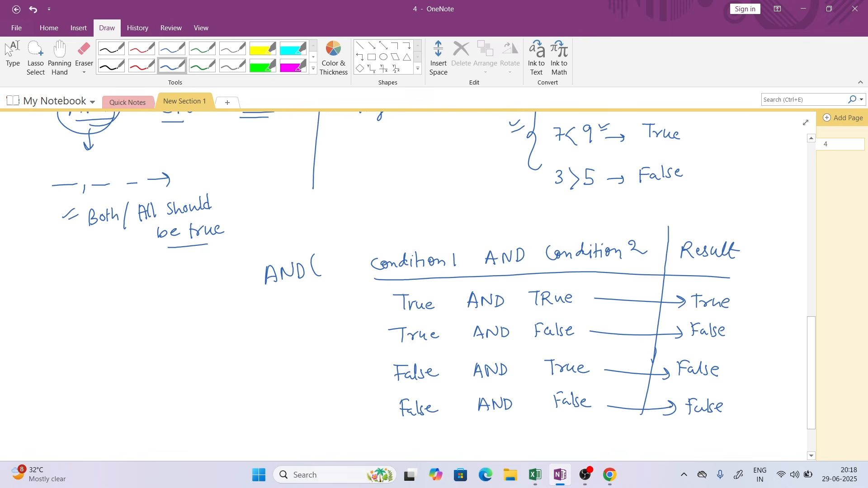
Step: Underline both False inputs in the last row, circle the True result, and mark the True inputs of the first row
drag(561, 415, 581, 414)
drag(413, 426, 424, 424)
drag(705, 316, 728, 311)
drag(381, 297, 394, 292)
drag(534, 318, 543, 318)
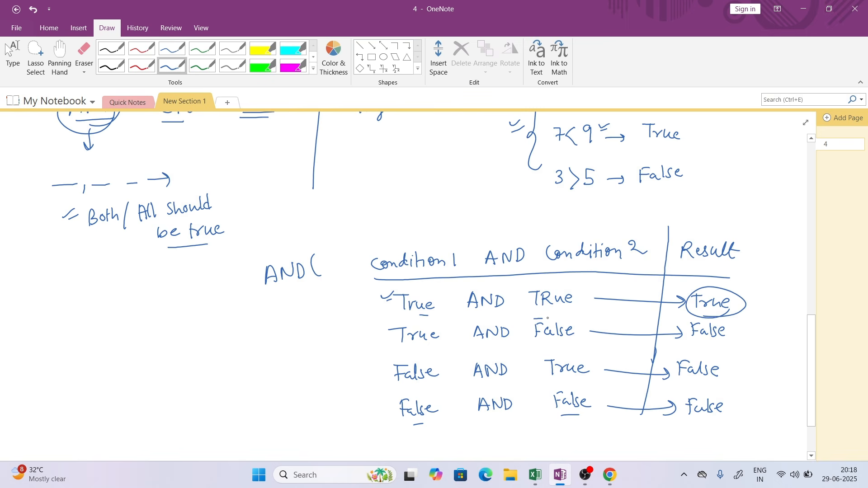
Step: Check the Excel sheet, return to OneNote, and handwrite the underlined heading "Condition1 OR Condition2" below the AND table
click(536, 475)
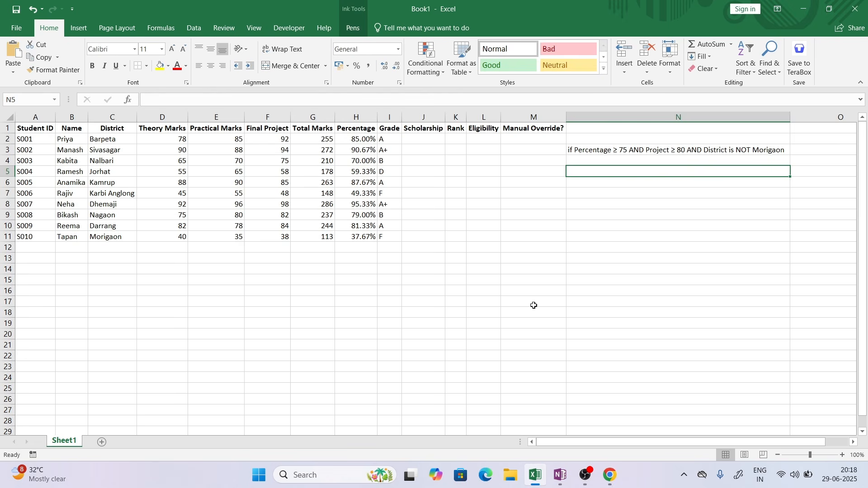
click(560, 475)
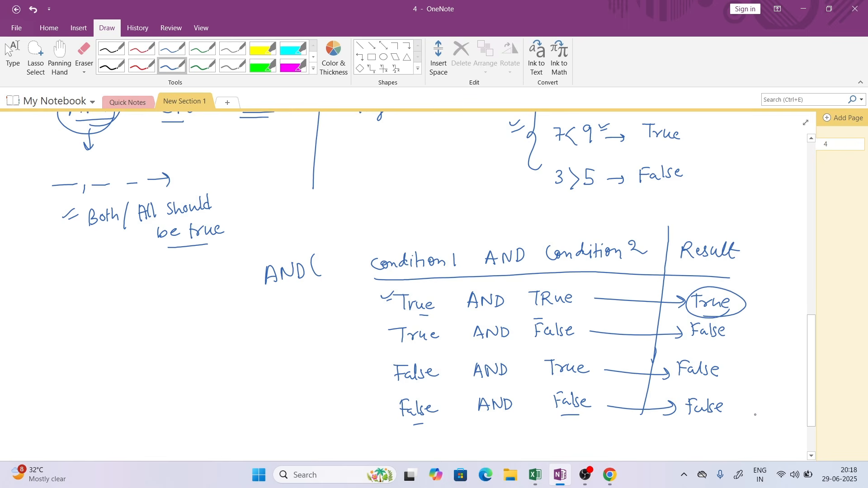
click(812, 456)
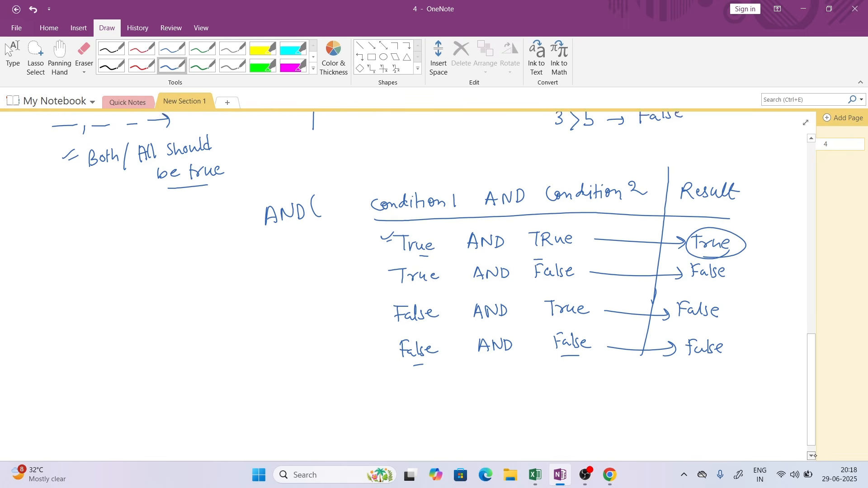
scroll(812, 456, down, 5)
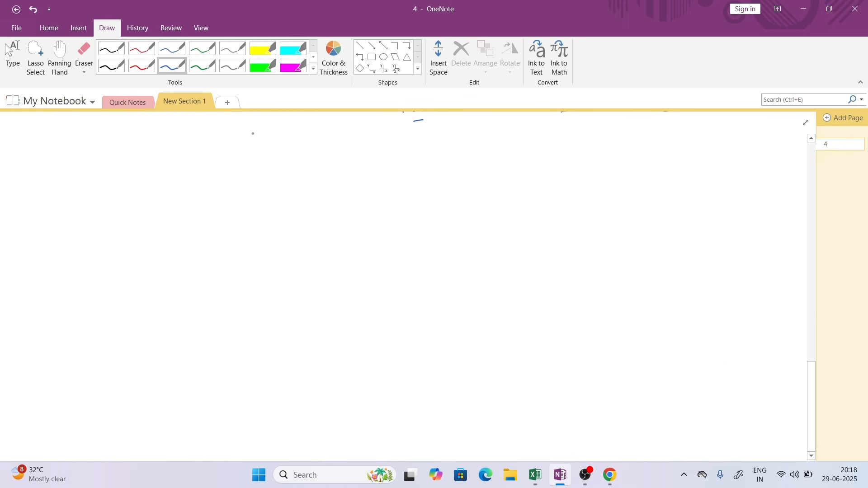
mouse_move(219, 190)
mouse_down()
mouse_move(231, 199)
mouse_move(258, 191)
mouse_move(264, 201)
mouse_move(293, 199)
mouse_up()
drag(302, 181, 300, 194)
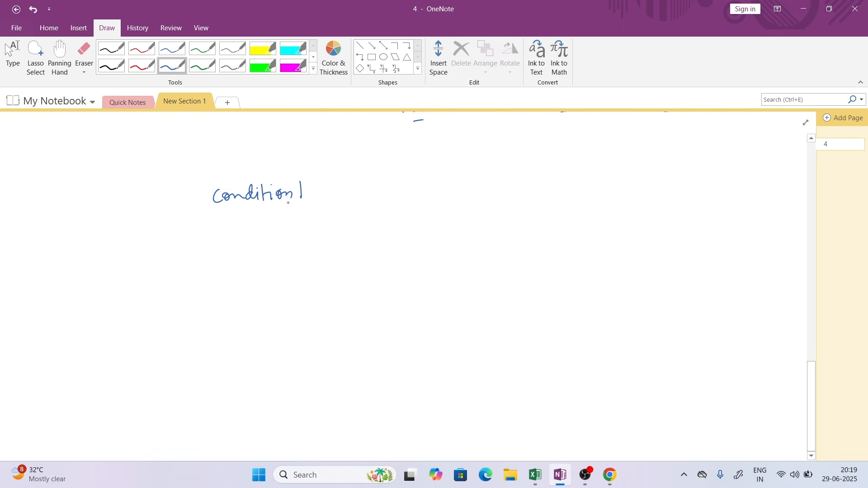
mouse_move(354, 182)
mouse_down()
mouse_move(344, 192)
mouse_move(354, 181)
mouse_up()
drag(357, 180, 358, 198)
mouse_move(357, 180)
mouse_down()
mouse_move(381, 196)
mouse_move(411, 183)
mouse_move(461, 189)
mouse_up()
drag(463, 183, 478, 186)
drag(482, 179, 499, 189)
drag(207, 212, 582, 209)
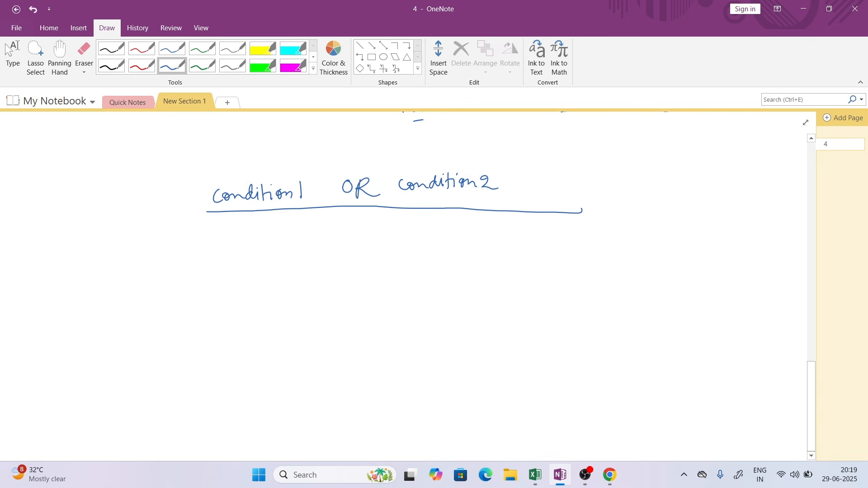
Step: Draw a vertical divider in the OR table and handwrite the column heading "Result"
drag(512, 165, 503, 321)
drag(522, 180, 521, 194)
drag(522, 180, 534, 193)
drag(536, 185, 559, 192)
drag(564, 176, 564, 192)
drag(569, 177, 570, 191)
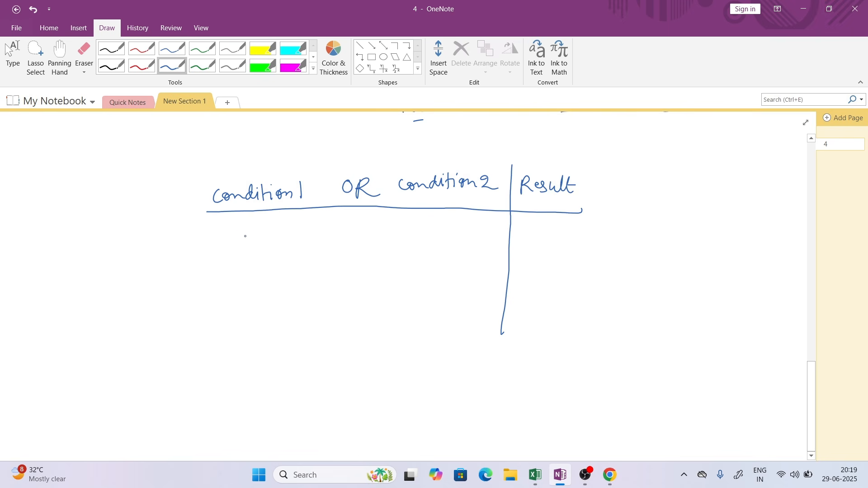
Step: Handwrite "True OR True" as the inputs of the OR table's first row
drag(257, 241, 264, 234)
mouse_move(266, 234)
mouse_down()
mouse_move(270, 242)
mouse_move(276, 236)
mouse_up()
drag(277, 239, 319, 226)
mouse_move(329, 226)
mouse_down()
mouse_move(330, 241)
mouse_move(385, 226)
mouse_up()
drag(379, 227, 379, 242)
drag(382, 236, 412, 233)
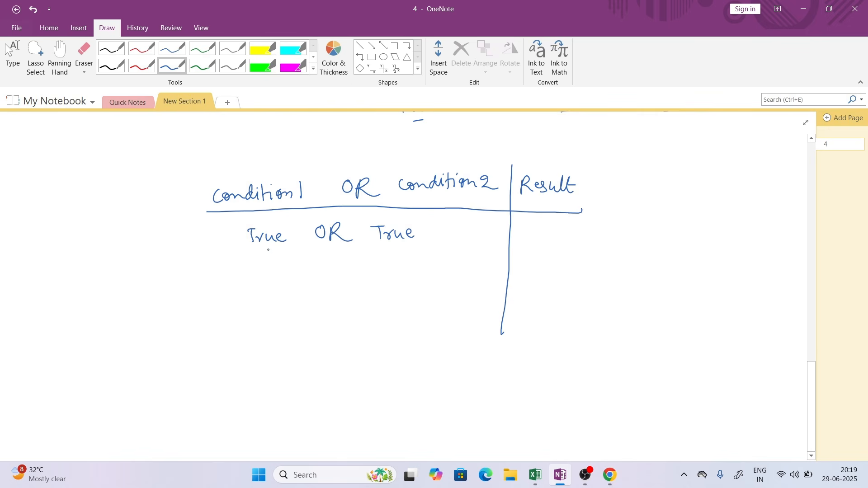
Step: Circle OR in the table heading and annotate it with an arrow to the underlined note "Any one"
drag(374, 174, 400, 151)
mouse_move(397, 150)
mouse_down()
mouse_move(436, 156)
mouse_move(448, 136)
mouse_move(474, 130)
mouse_up()
drag(394, 134, 411, 122)
drag(414, 159, 483, 138)
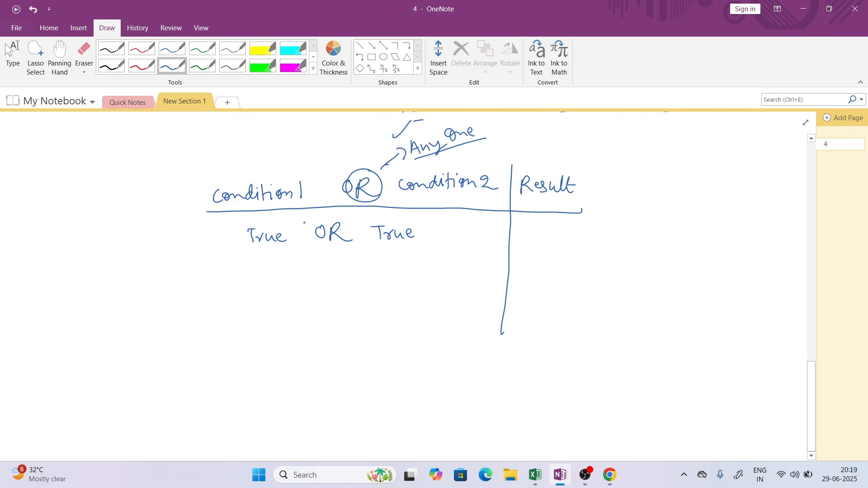
Step: Double-underline the first True input in row one and draw an arrow to the handwritten result "True"
drag(259, 248, 276, 245)
drag(264, 251, 277, 249)
drag(427, 233, 552, 243)
drag(554, 239, 562, 238)
Step: Handwrite the second OR row, False OR True → True, and circle its True input
mouse_move(253, 272)
mouse_down()
mouse_move(293, 280)
mouse_move(350, 271)
mouse_up()
mouse_move(344, 273)
mouse_down()
mouse_move(358, 280)
mouse_move(395, 260)
mouse_up()
drag(390, 261, 391, 277)
mouse_move(394, 276)
mouse_down()
mouse_move(405, 267)
mouse_move(412, 275)
mouse_up()
drag(413, 271, 420, 270)
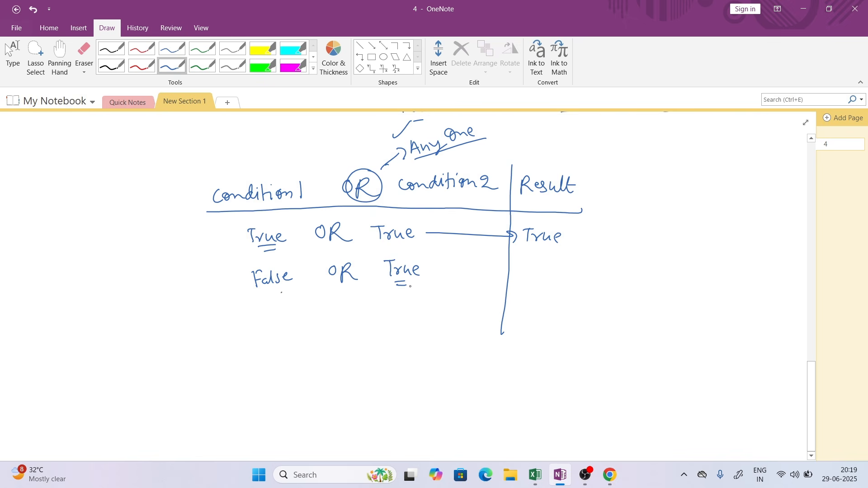
mouse_move(430, 266)
mouse_down()
mouse_move(406, 255)
mouse_move(514, 274)
mouse_up()
mouse_move(508, 266)
mouse_down()
mouse_move(511, 282)
mouse_move(537, 263)
mouse_move(560, 276)
mouse_up()
drag(563, 271, 569, 278)
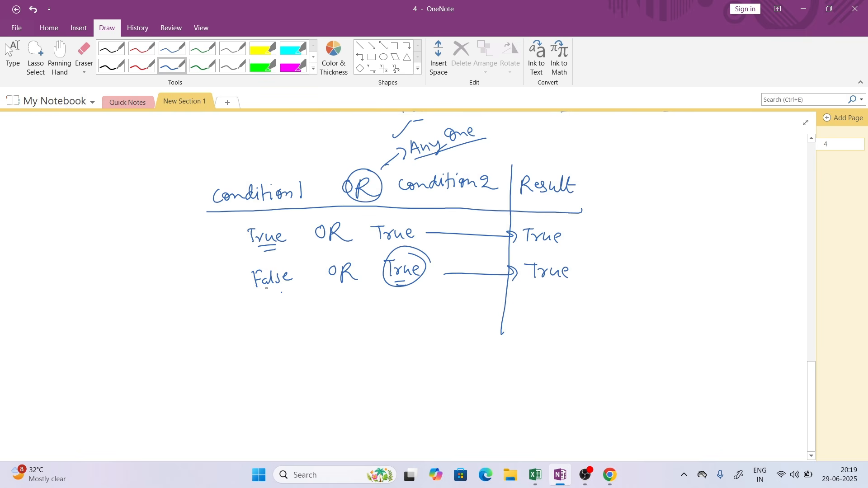
Step: Handwrite the third OR row: True OR False → True
drag(262, 312, 268, 323)
drag(274, 318, 279, 320)
drag(350, 310, 358, 321)
mouse_move(359, 311)
mouse_down()
mouse_move(372, 319)
mouse_move(402, 317)
mouse_up()
drag(402, 307, 409, 304)
mouse_move(406, 311)
mouse_down()
mouse_move(517, 316)
mouse_move(548, 301)
mouse_up()
drag(543, 302, 541, 314)
drag(545, 309, 572, 311)
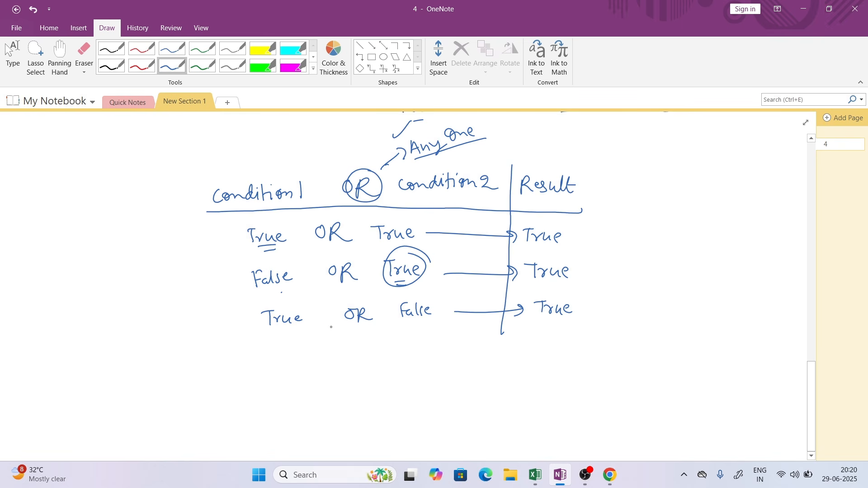
Step: Handwrite the fourth OR row, False OR False → False, and extend the vertical divider down beside it
drag(277, 358, 284, 358)
mouse_move(289, 363)
mouse_down()
mouse_move(317, 366)
mouse_move(356, 354)
mouse_move(362, 364)
mouse_up()
mouse_move(363, 354)
mouse_down()
mouse_move(371, 362)
mouse_move(422, 362)
mouse_up()
drag(423, 361, 558, 361)
drag(559, 348, 564, 362)
drag(573, 357, 576, 356)
drag(507, 323, 504, 380)
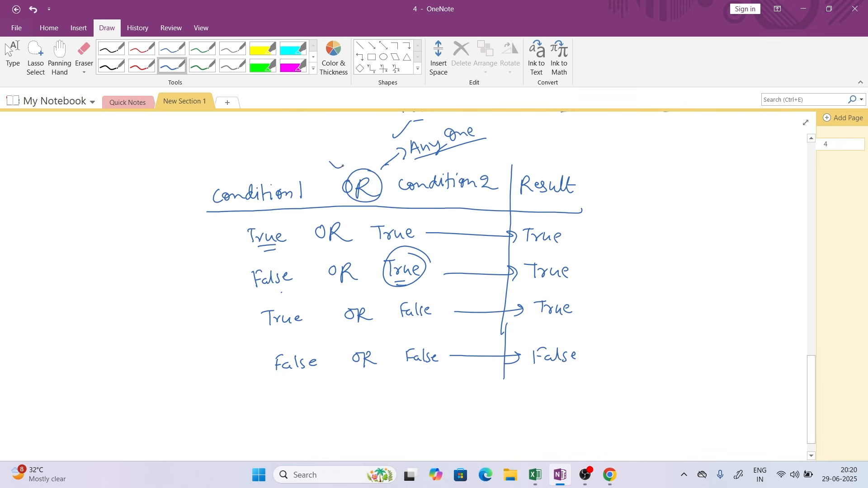
Step: Handwrite the summary note "AND → All true" below the OR table
mouse_move(131, 425)
mouse_down()
mouse_move(139, 408)
mouse_move(145, 425)
mouse_move(155, 411)
mouse_up()
drag(157, 411, 158, 425)
drag(175, 417, 194, 414)
mouse_move(188, 411)
mouse_down()
mouse_move(185, 426)
mouse_move(222, 422)
mouse_up()
drag(215, 414, 225, 421)
mouse_move(229, 406)
mouse_down()
mouse_move(230, 421)
mouse_move(249, 417)
mouse_up()
drag(246, 407, 260, 407)
drag(260, 409, 275, 413)
Step: Handwrite "OR → Any true (one) → Atleast" under the AND summary and underline "Atleast"
drag(147, 442, 168, 452)
drag(173, 447, 186, 446)
mouse_move(181, 439)
mouse_down()
mouse_move(182, 452)
mouse_move(219, 447)
mouse_up()
mouse_move(219, 441)
mouse_down()
mouse_move(238, 448)
mouse_move(235, 457)
mouse_up()
drag(248, 431, 249, 447)
mouse_move(245, 437)
mouse_down()
mouse_move(277, 434)
mouse_move(290, 443)
mouse_up()
drag(299, 434, 325, 431)
mouse_move(325, 423)
mouse_down()
mouse_move(329, 441)
mouse_move(372, 436)
mouse_up()
mouse_move(365, 432)
mouse_down()
mouse_move(377, 429)
mouse_move(376, 436)
mouse_up()
drag(384, 422, 400, 428)
drag(404, 425, 413, 431)
drag(408, 425, 421, 424)
drag(369, 439, 431, 442)
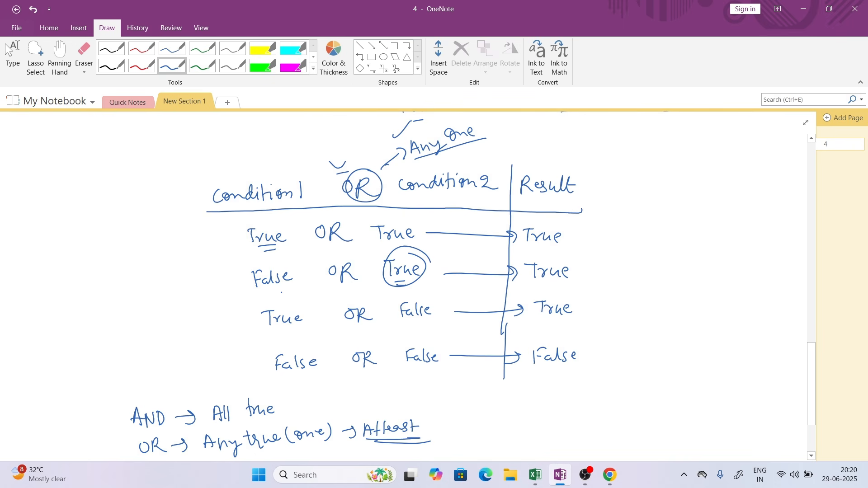
Step: Stop inking and switch to the Excel workbook
click(13, 56)
click(536, 475)
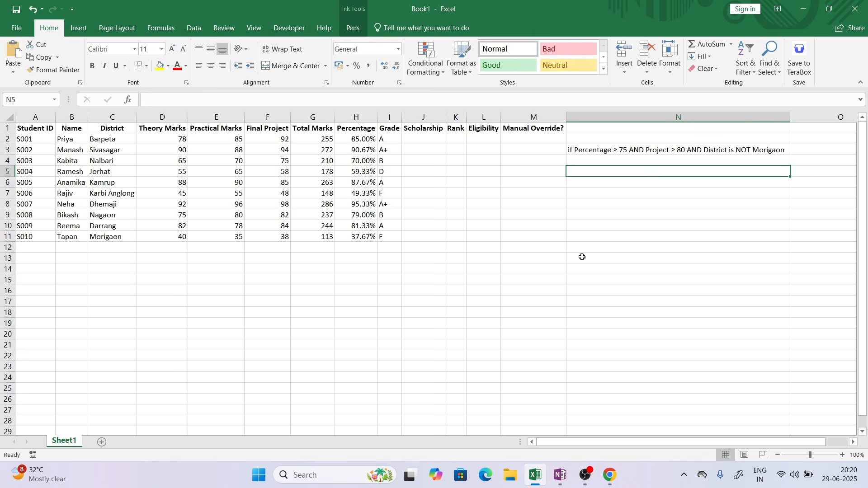
Step: Enter TRUE in cells J17 and K17 as the first input pair of a demo truth table
click(424, 302)
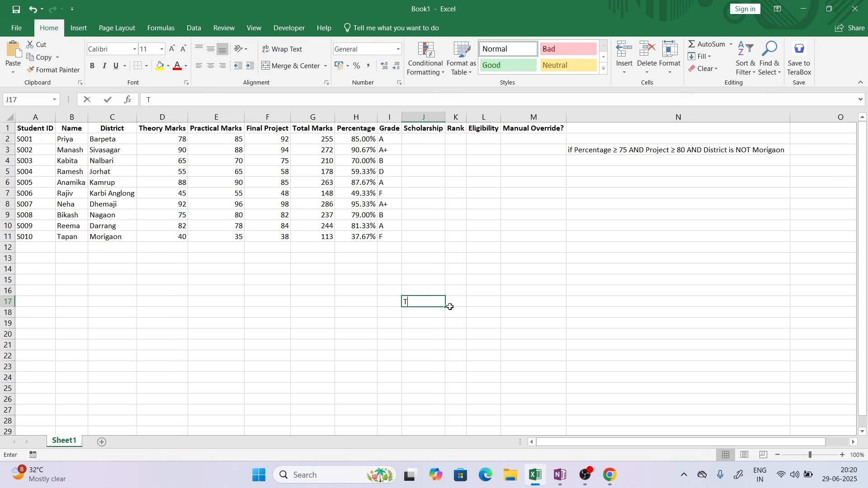
text(Tr)
text(RUE)
key(Tab)
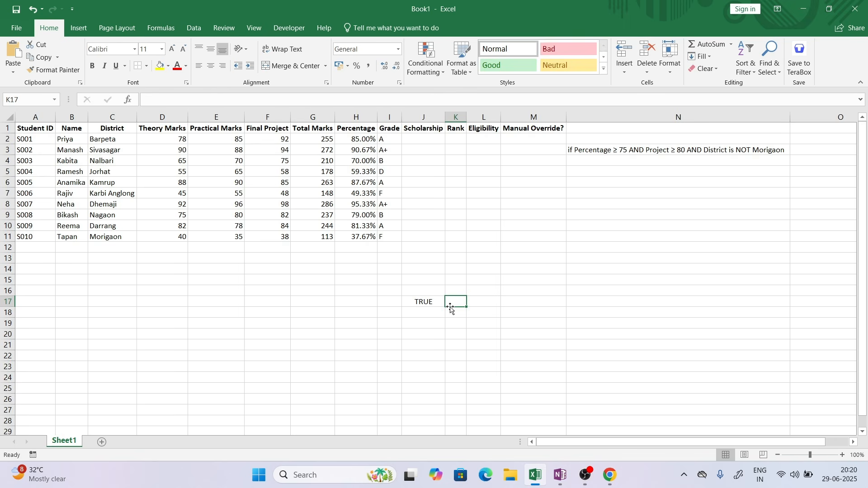
text(TRUE)
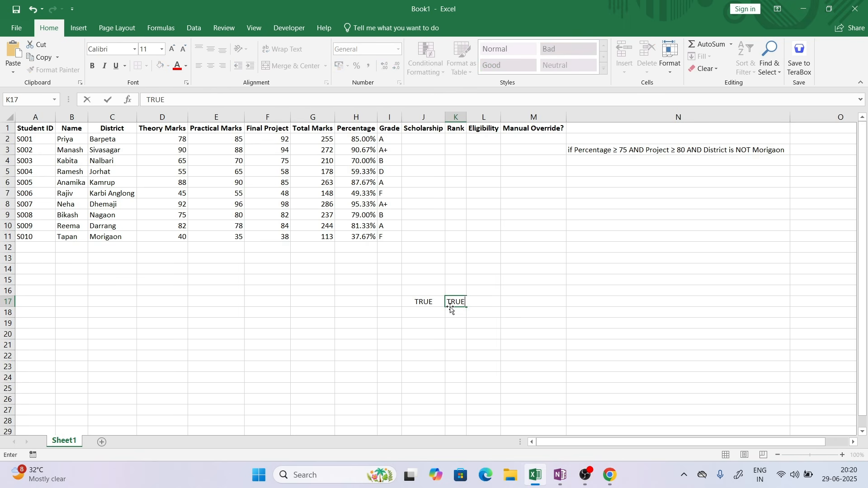
key(Return)
Step: Enter TRUE, FALSE and FALSE in cells J18 to J20
key(Return)
key(Up)
text(TRUE)
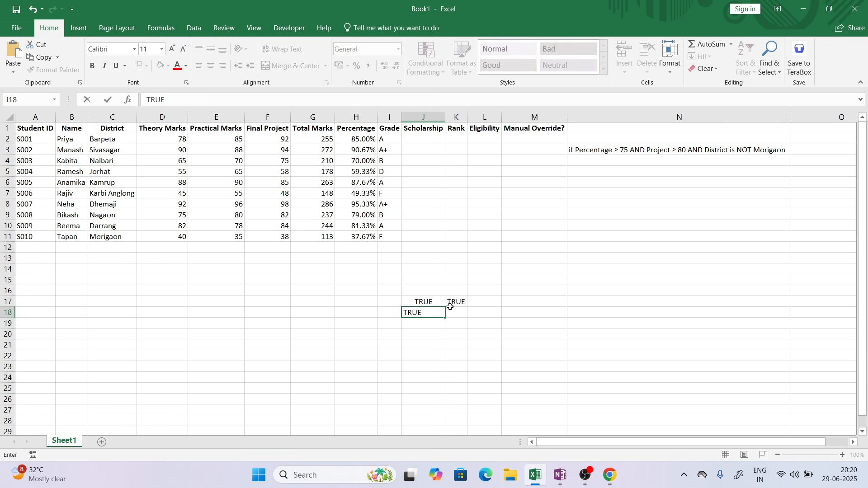
key(Return)
text(FALSE)
key(Return)
text(FALSE)
key(Return)
Step: Enter FALSE, TRUE and FALSE in cells K18 to K20
click(451, 310)
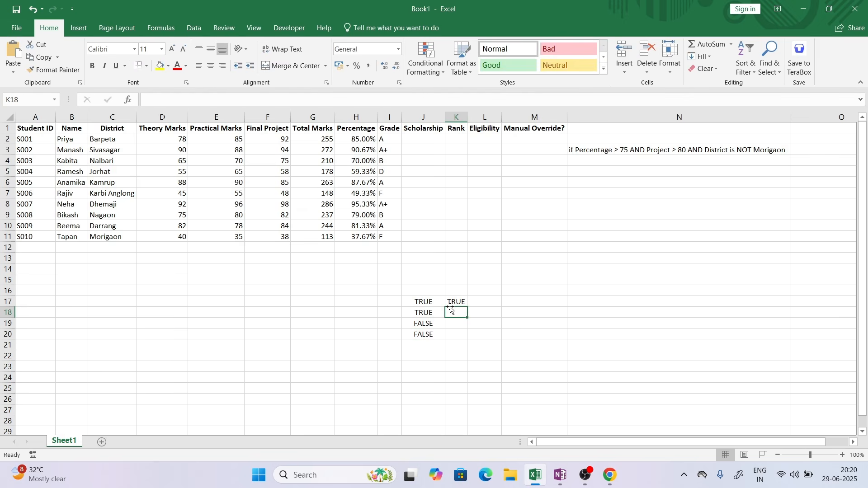
text(FALSE)
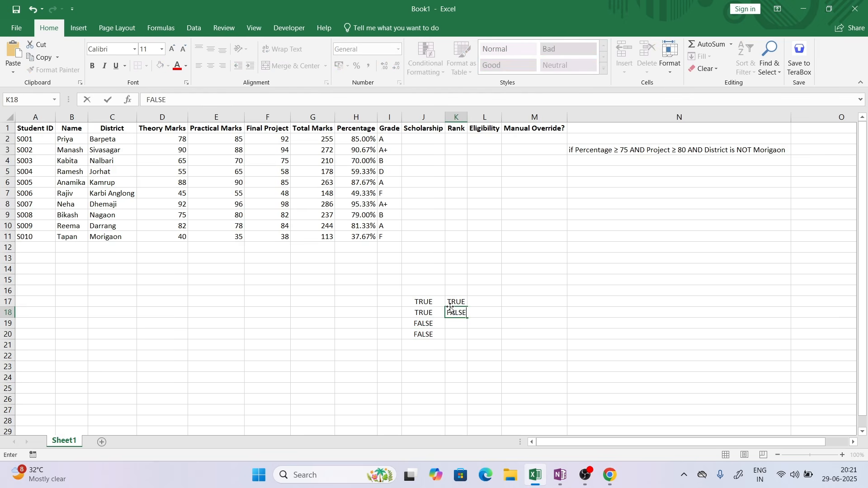
key(Return)
text(TRUE)
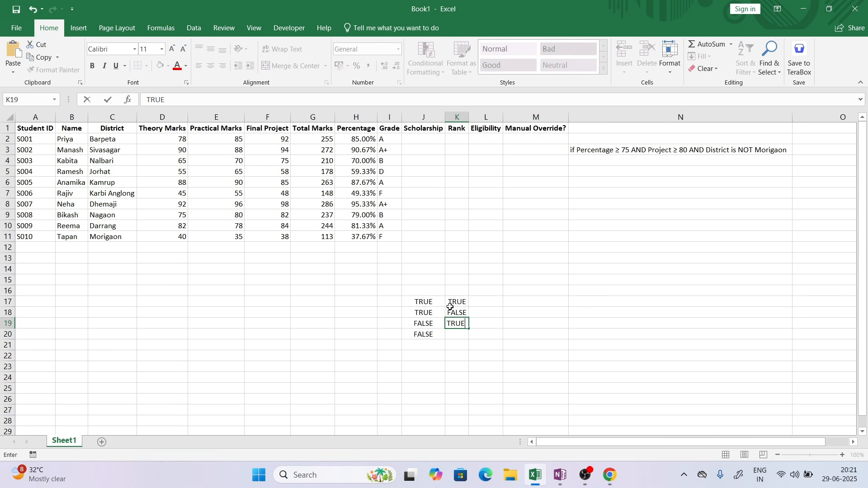
key(Up)
key(Down)
key(Down)
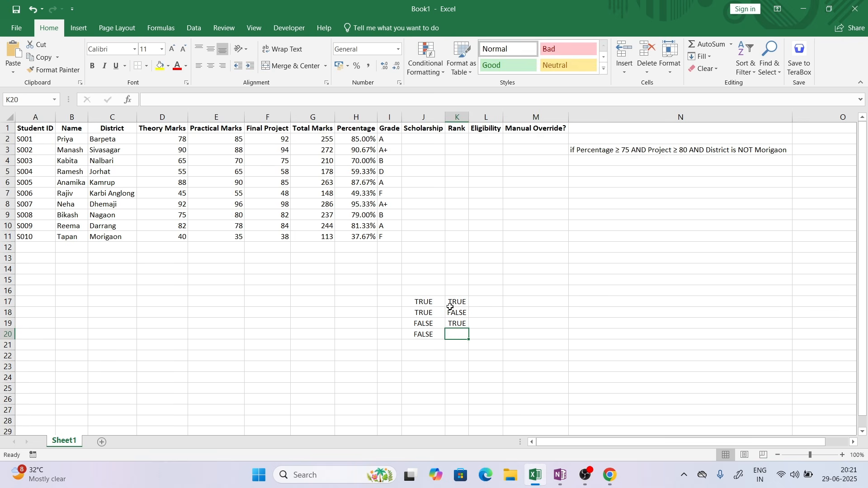
text(FALSE)
key(Return)
Step: Add the column headings "AND" in L16 and "OR" in M16
key(Up)
key(Up)
key(Up)
key(Up)
key(Up)
key(Right)
key(Right)
key(Left)
text(AND)
key(Return)
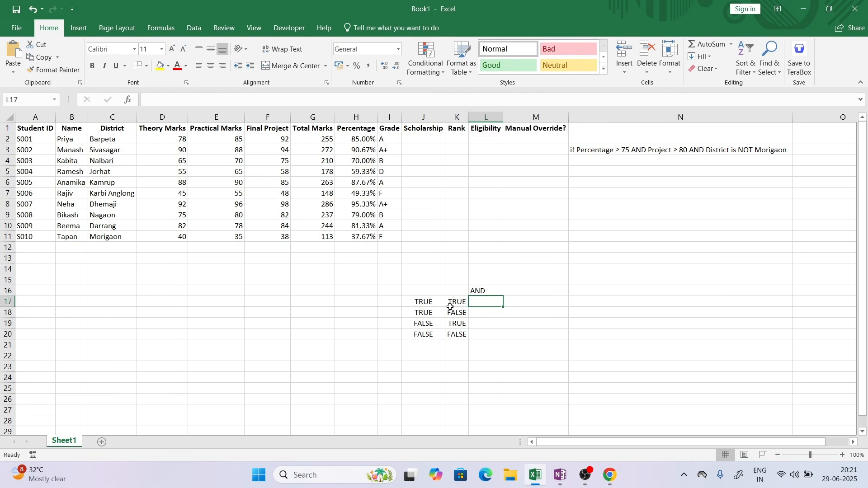
key(Up)
key(Right)
text(OR)
key(Return)
Step: Enter =AND(J17,K17) in L17 and fill the formula down to L20
key(Left)
text(=)
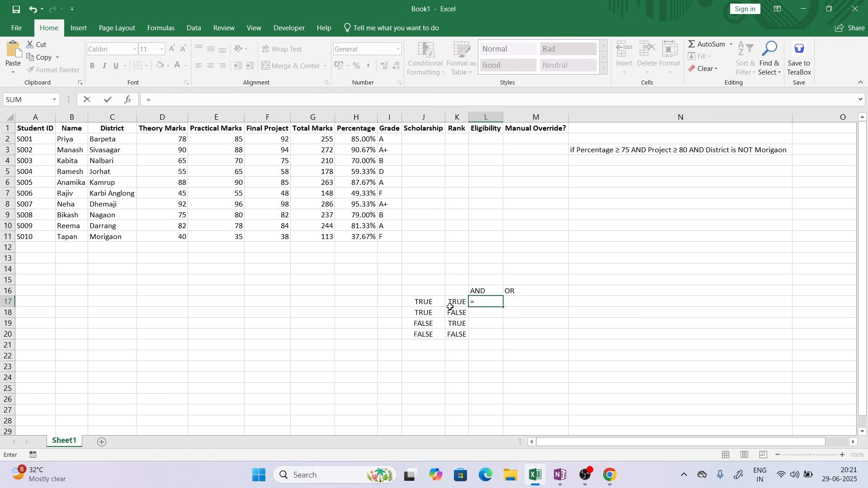
text(and)
key(Tab)
click(425, 303)
text(,)
click(456, 302)
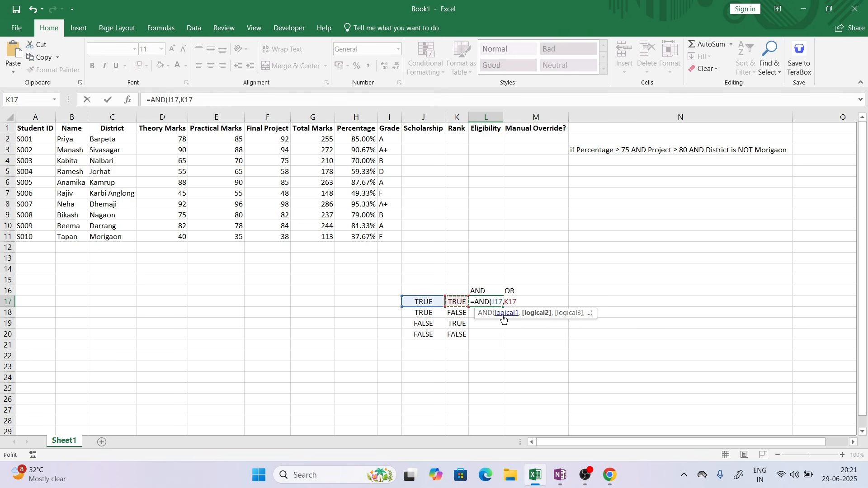
text())
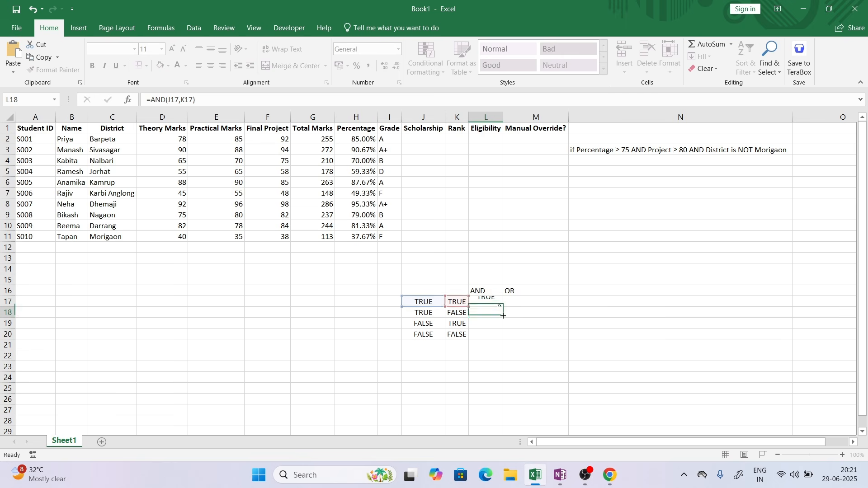
key(Return)
click(492, 298)
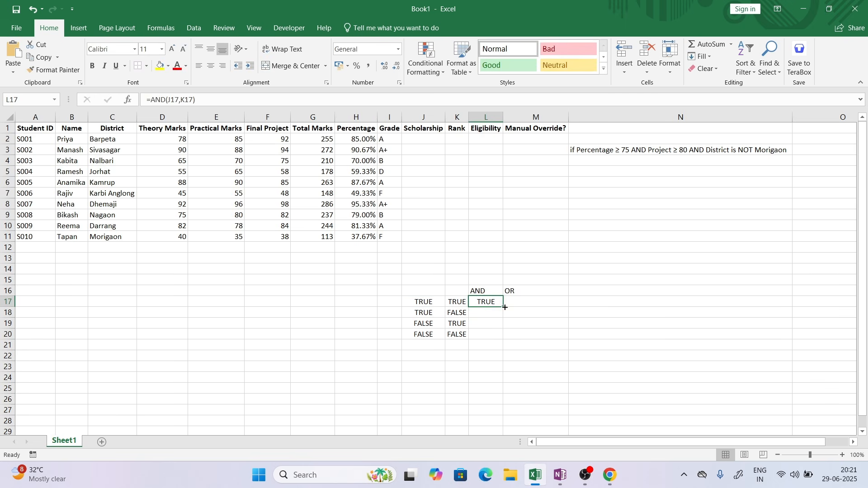
drag(503, 307, 503, 340)
Step: Compare the input pairs in J17:K20 with the AND results beside them
drag(428, 302, 451, 303)
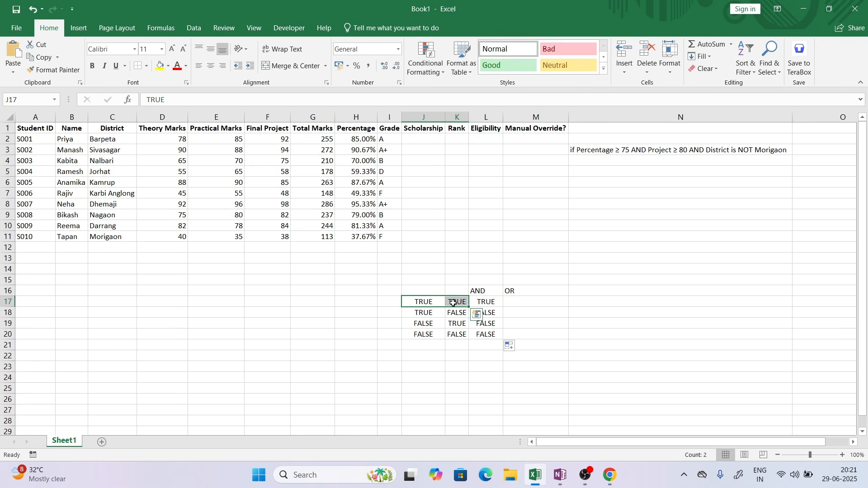
click(491, 305)
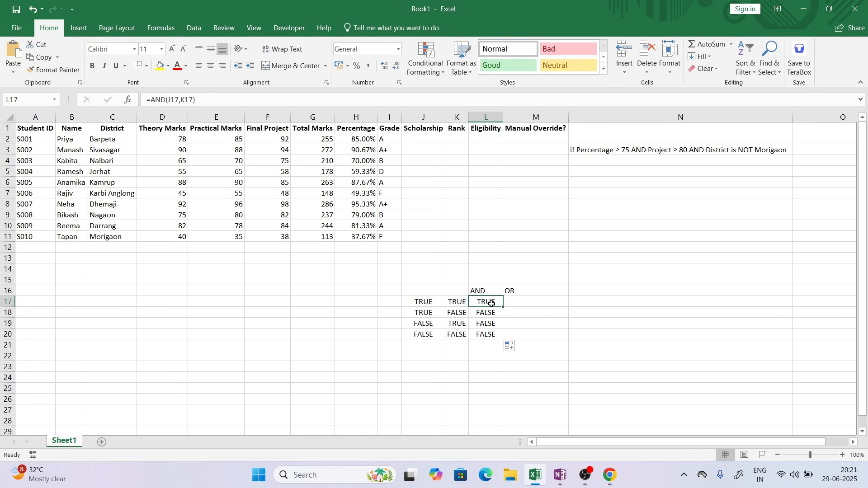
drag(458, 313, 418, 335)
click(473, 316)
click(481, 332)
click(480, 322)
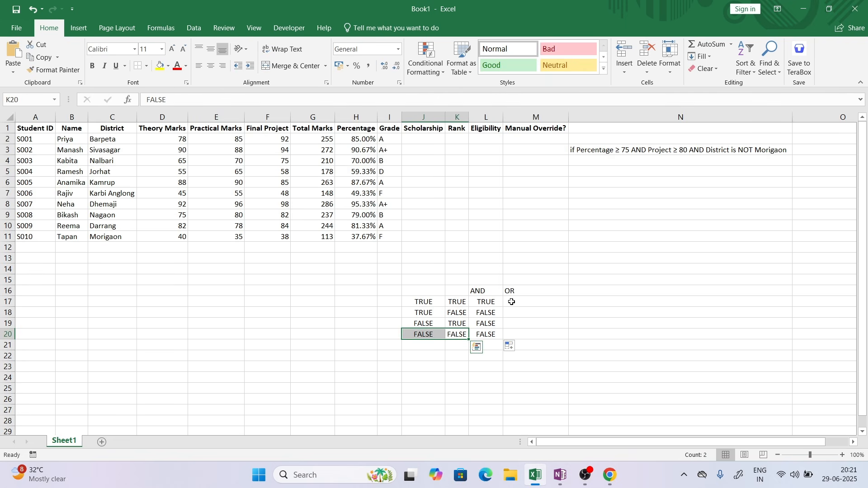
Step: Enter an OR formula for J17 and K17 in M17 and fill it down to M20
click(514, 302)
text(=o)
key(Tab)
click(443, 302)
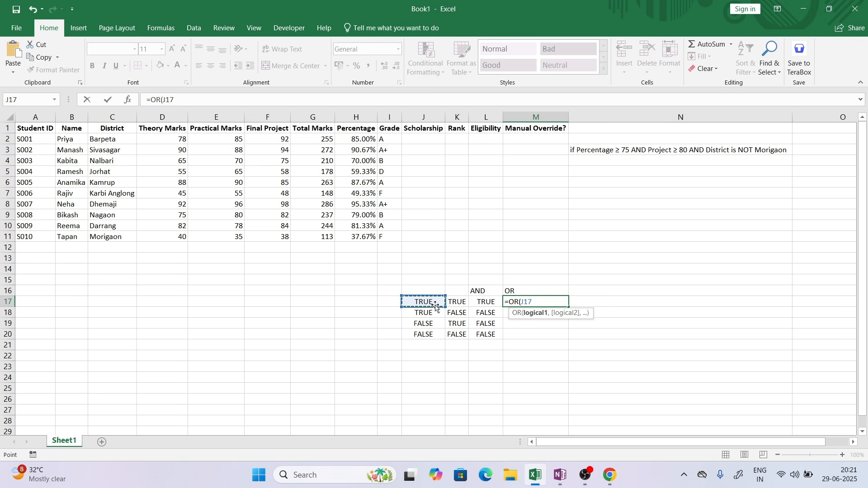
text(,)
click(451, 302)
key(Return)
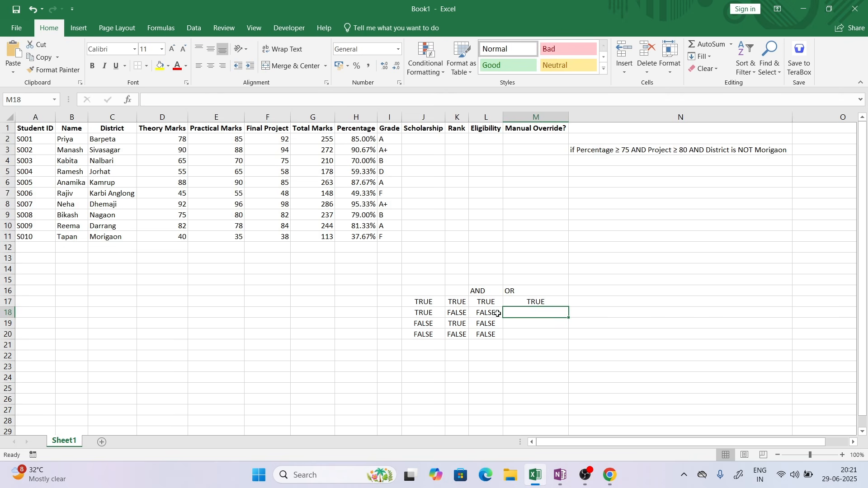
click(557, 302)
double_click(569, 307)
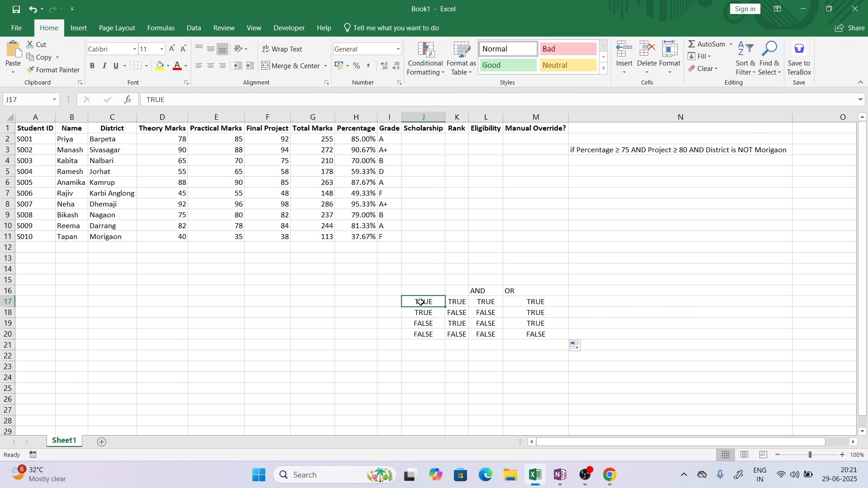
Step: Compare the input pairs in J17:K20 with the OR results in column M, row by row
drag(420, 302, 451, 302)
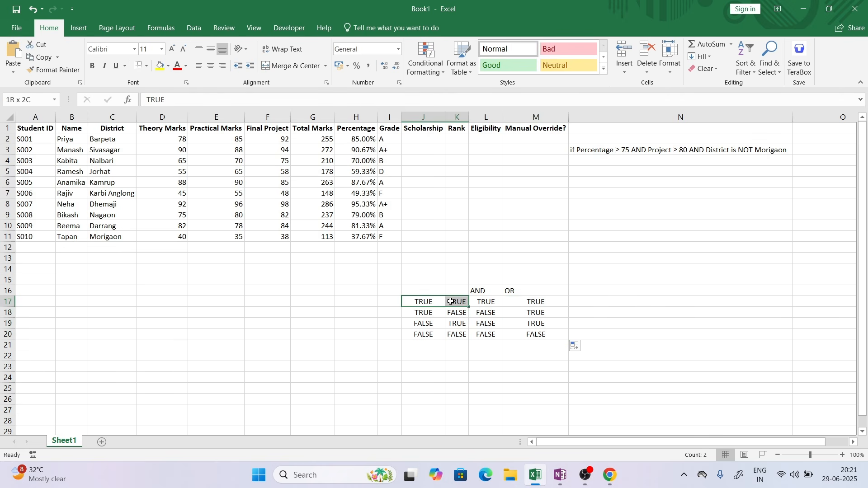
click(430, 313)
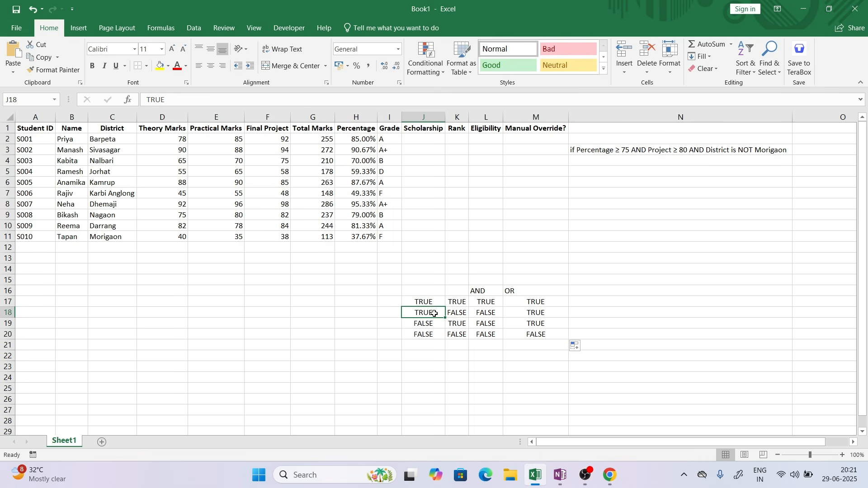
click(532, 313)
click(430, 331)
drag(434, 331, 456, 324)
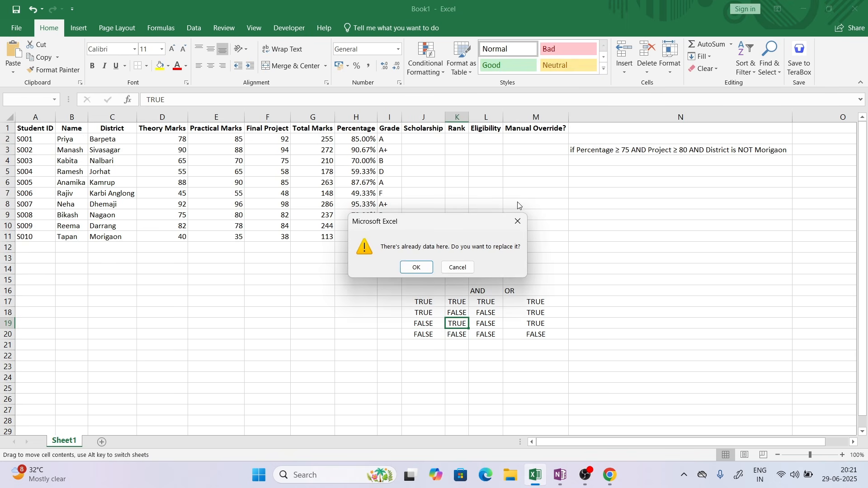
click(518, 221)
drag(436, 323, 455, 323)
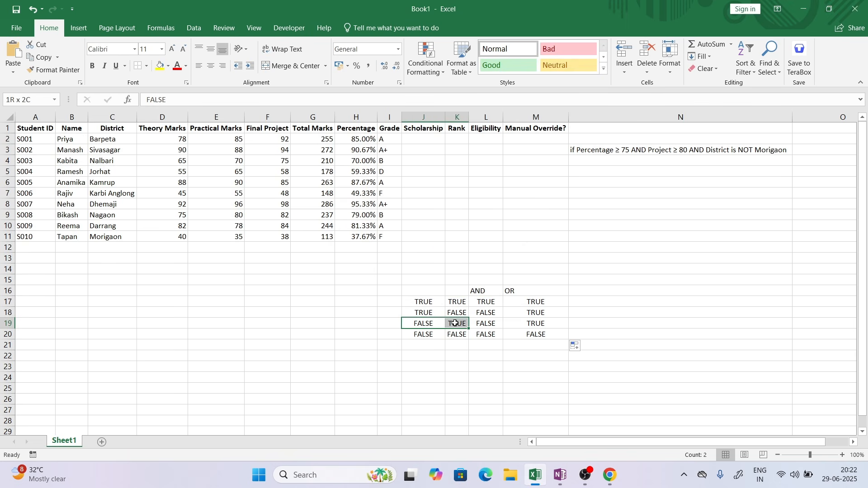
click(455, 323)
click(521, 323)
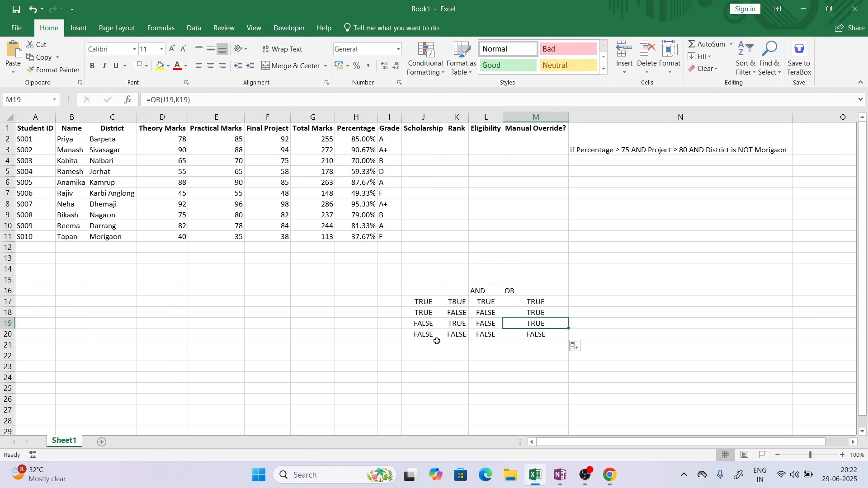
click(535, 333)
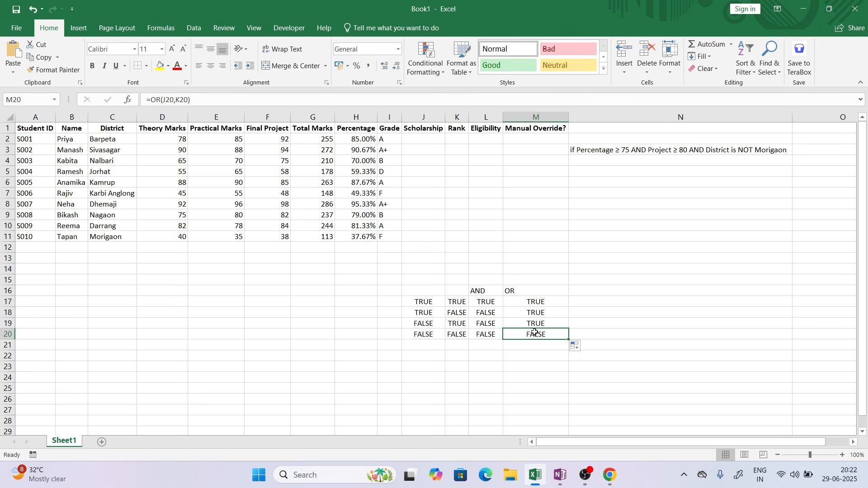
Step: Clear the demo truth table from J15:M20
drag(427, 281, 566, 333)
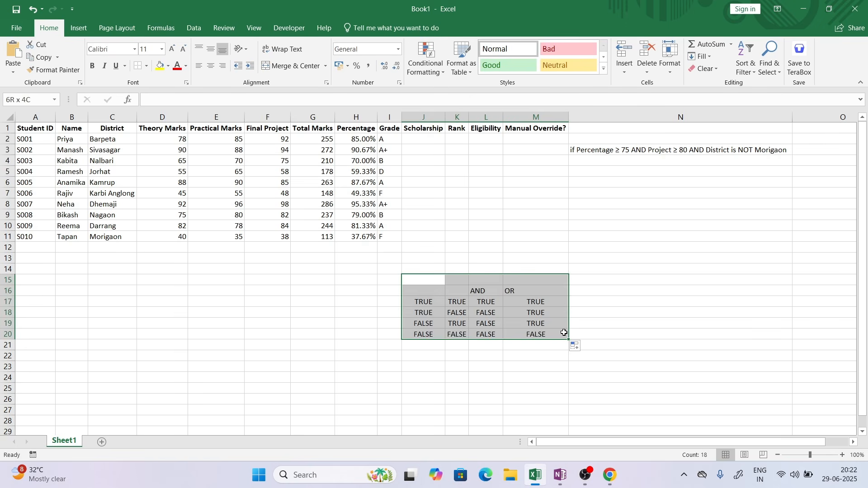
key(Delete)
click(629, 245)
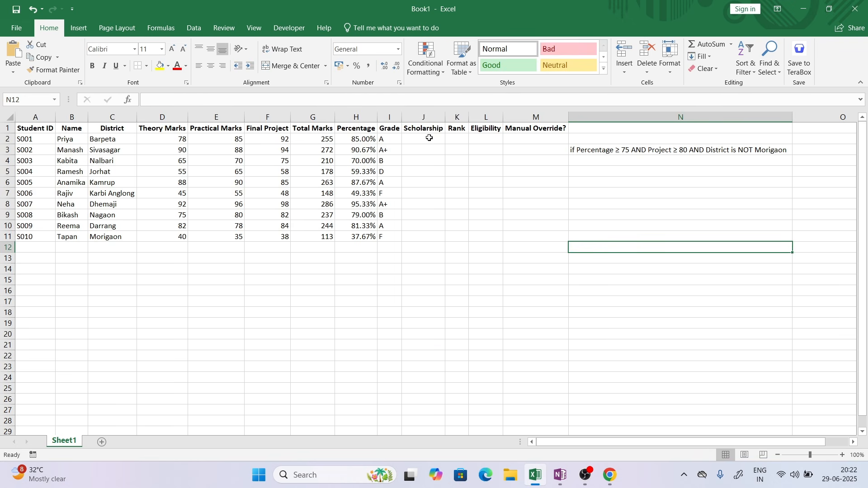
Step: Start an IF formula in J2, the first student's Scholarship cell
click(425, 138)
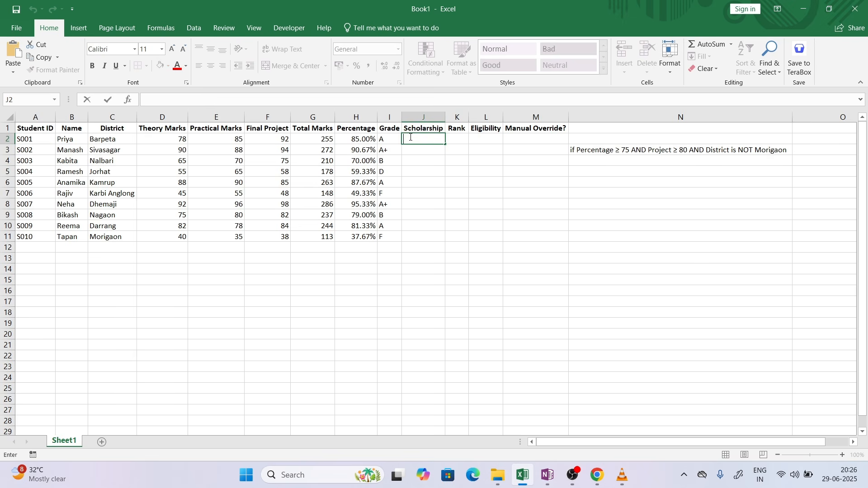
text(=if)
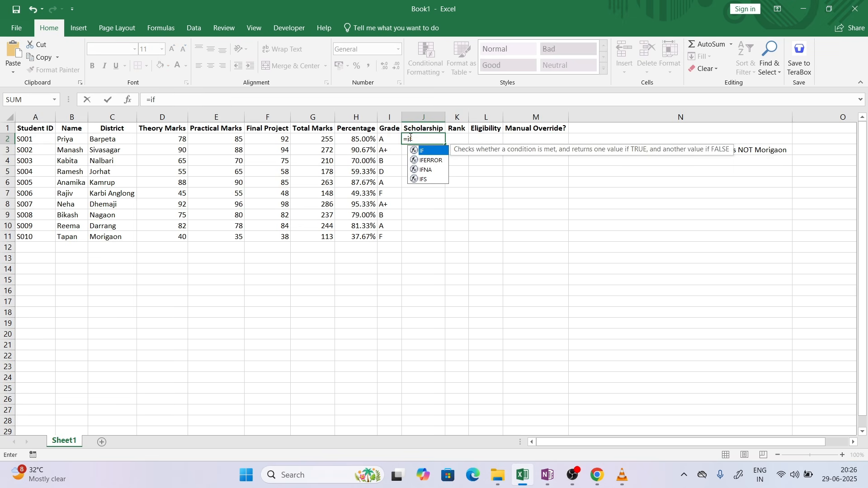
text(()
click(349, 139)
text(>=75)
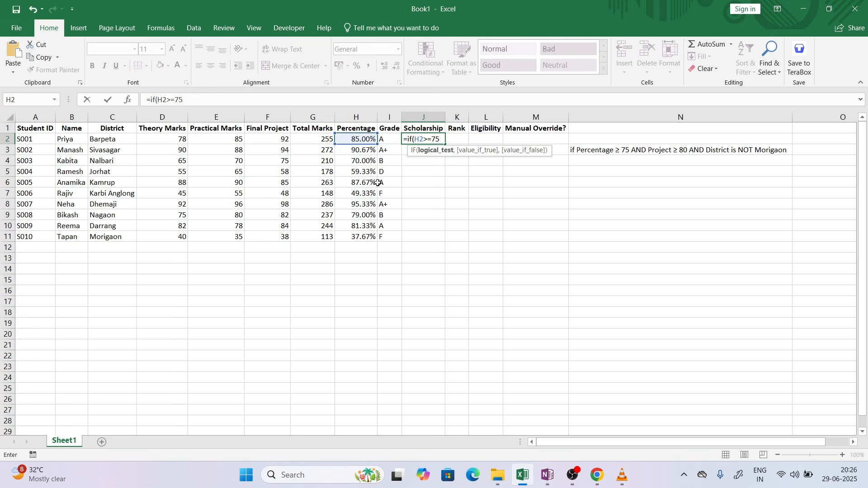
key(BackSpace)
key(BackSpace)
key(BackSpace)
key(BackSpace)
key(BackSpace)
key(BackSpace)
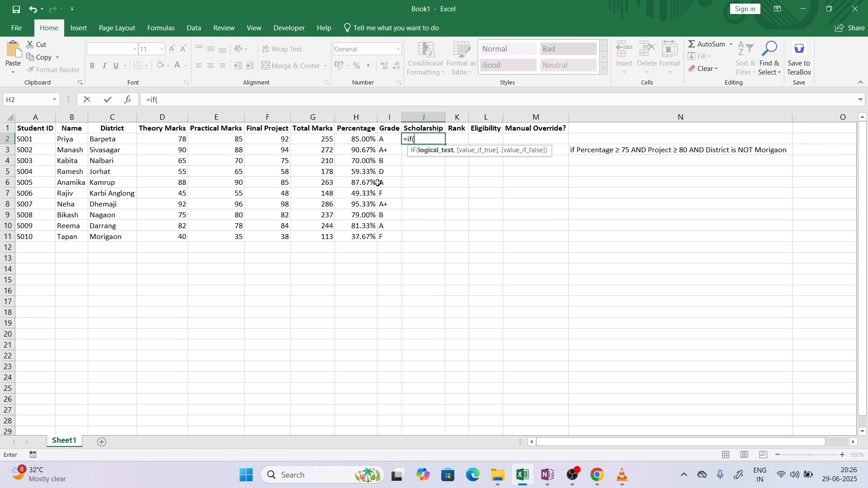
Step: Nest an AND test in the J2 formula with the conditions H2>=75% and F2>=80
text(AN)
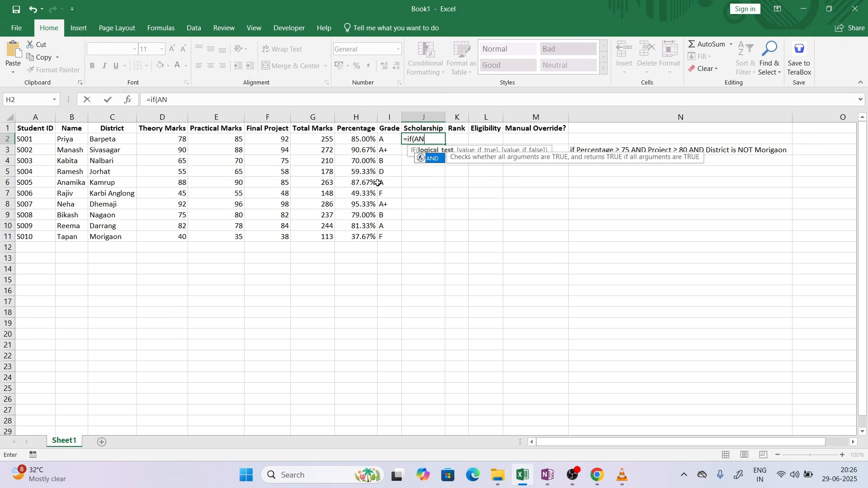
text(D()
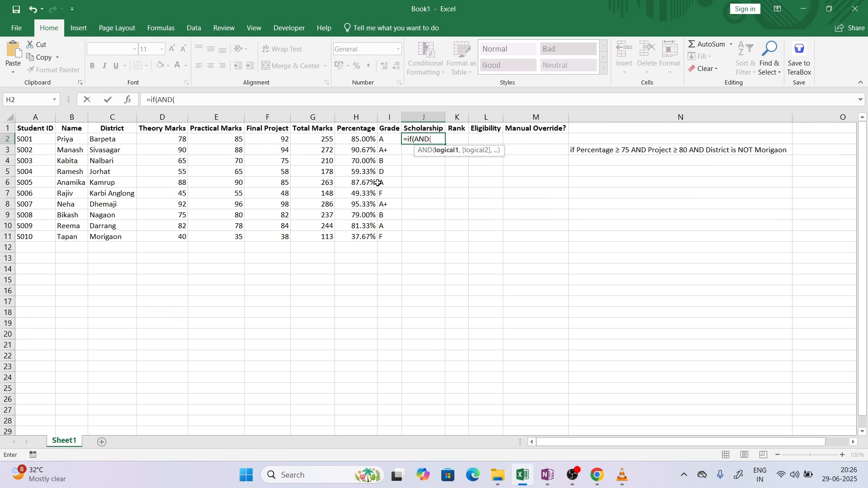
click(366, 138)
text(>)
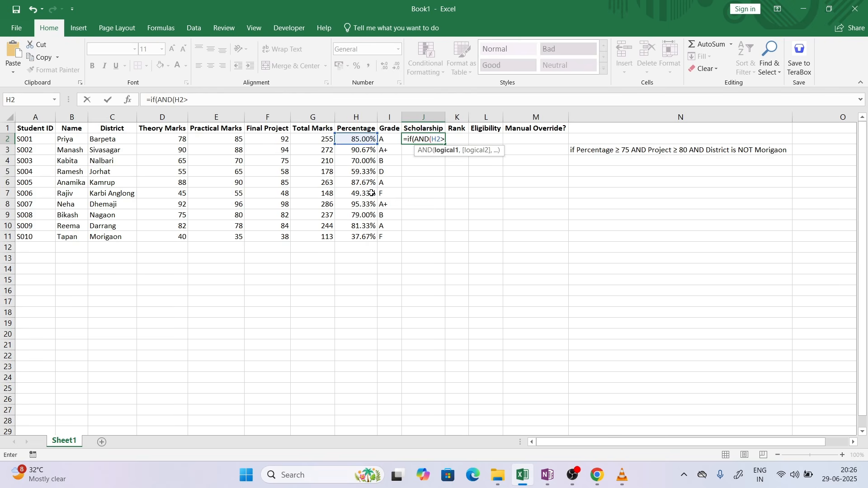
text(=)
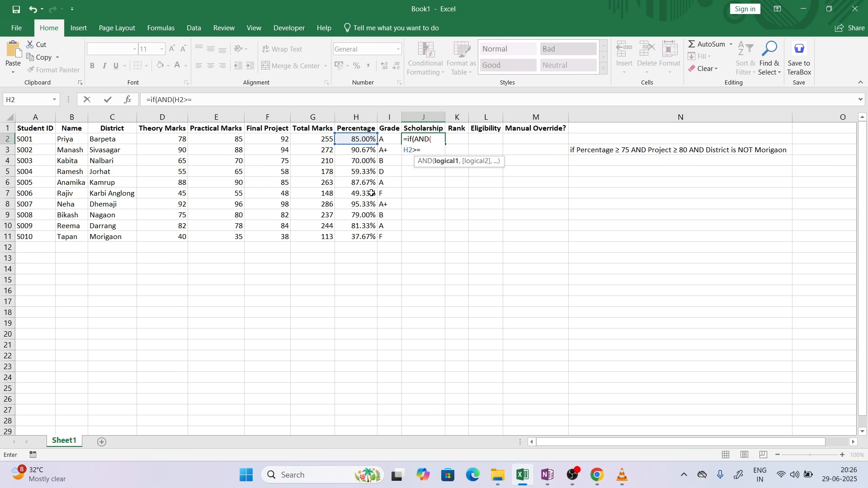
text(75%,)
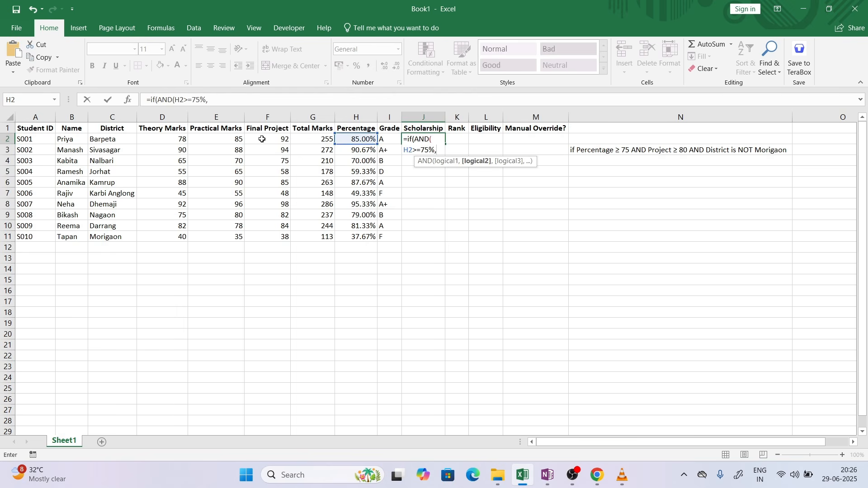
click(262, 140)
text(>)
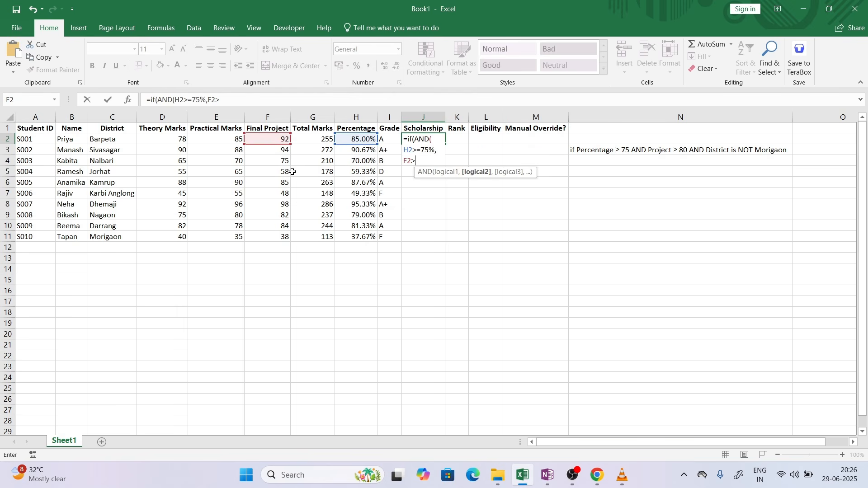
text(=80,)
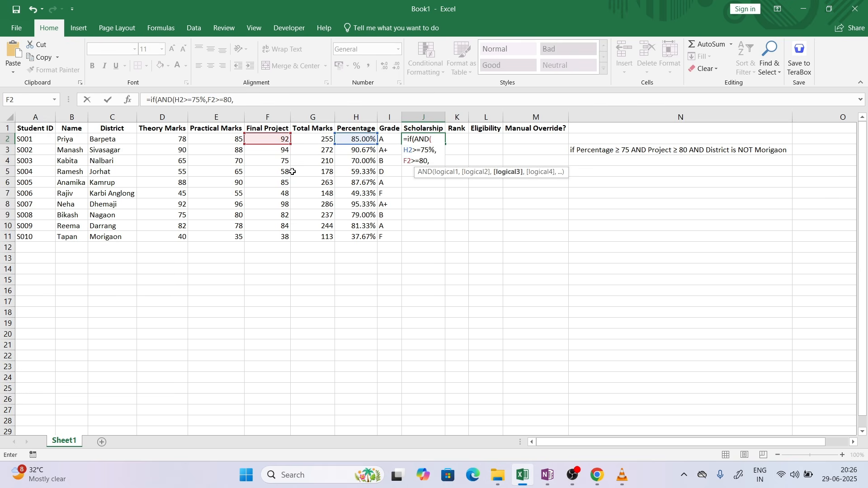
Step: Complete the J2 formula with the condition C2<>"Morigaon", returning "Yes" if all are met and an empty text otherwise
click(123, 140)
text(<>)
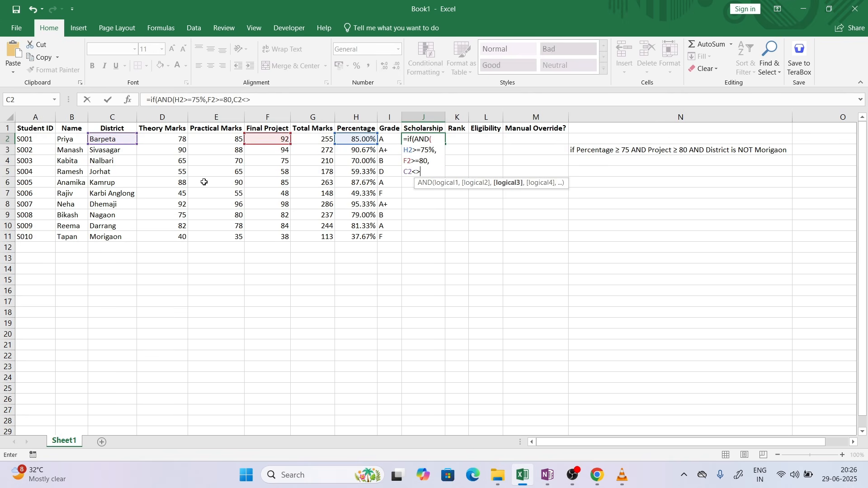
text("Morigaon")
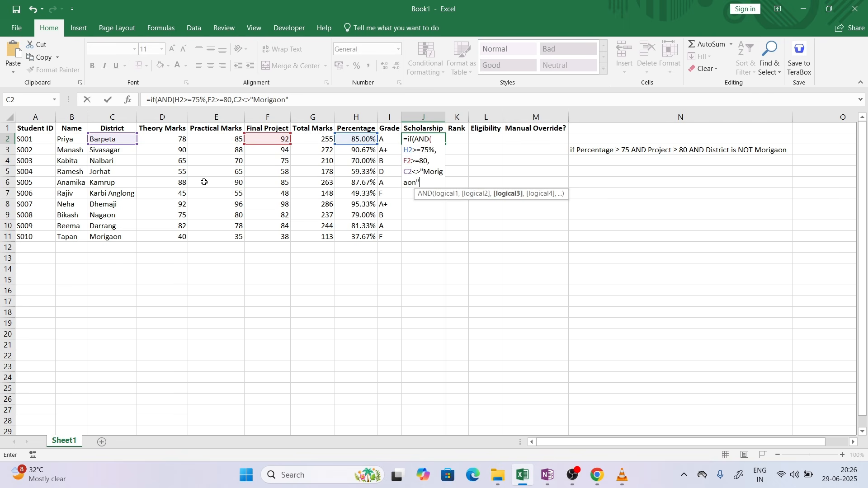
text(),)
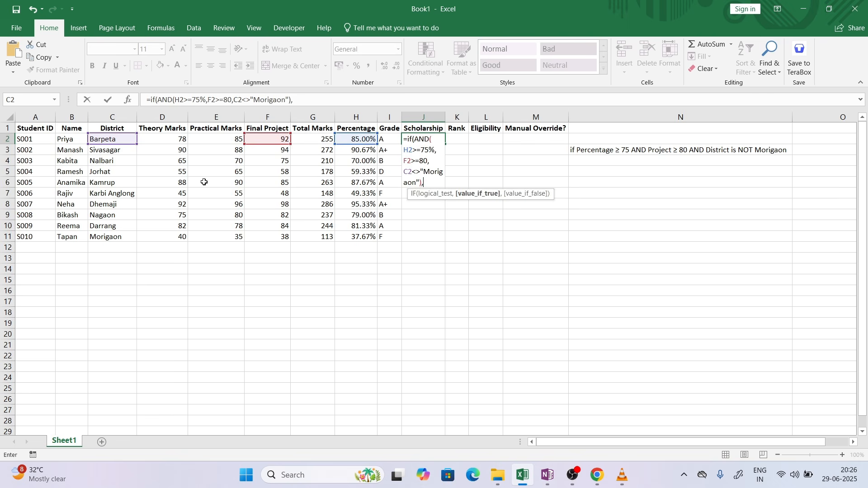
text("Yes",)
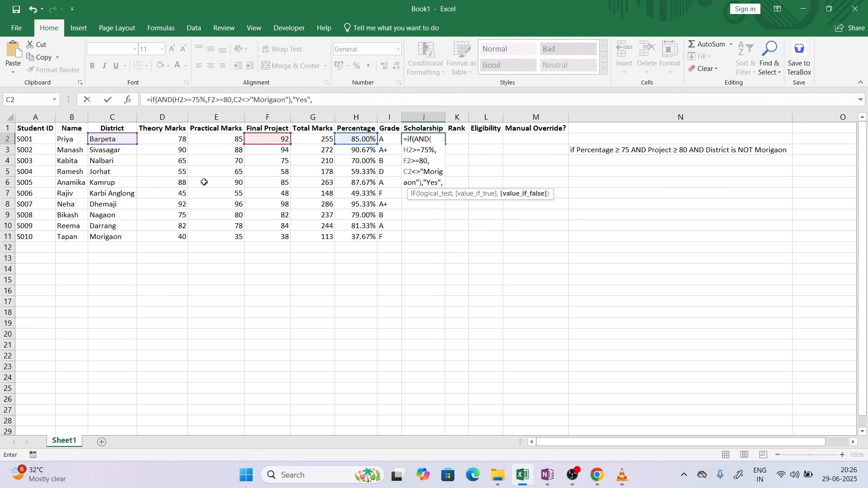
text(""))
key(Return)
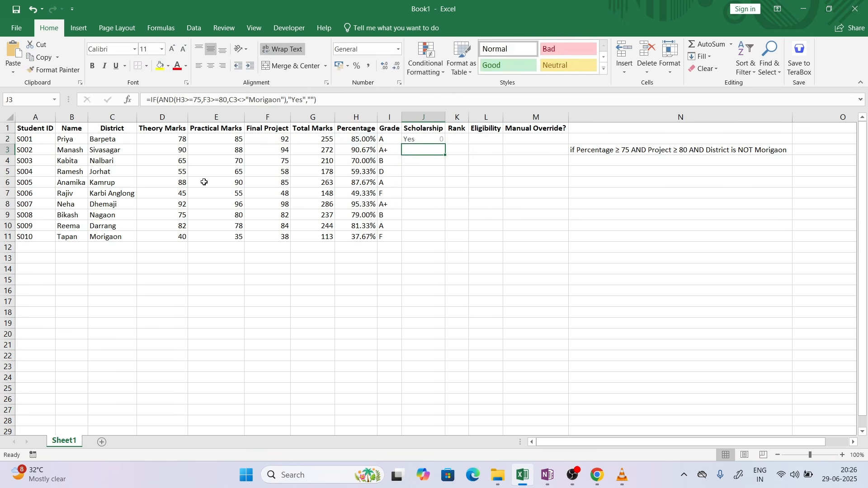
Step: Check the J2 result against the first student's percentage, final project mark and district
click(411, 139)
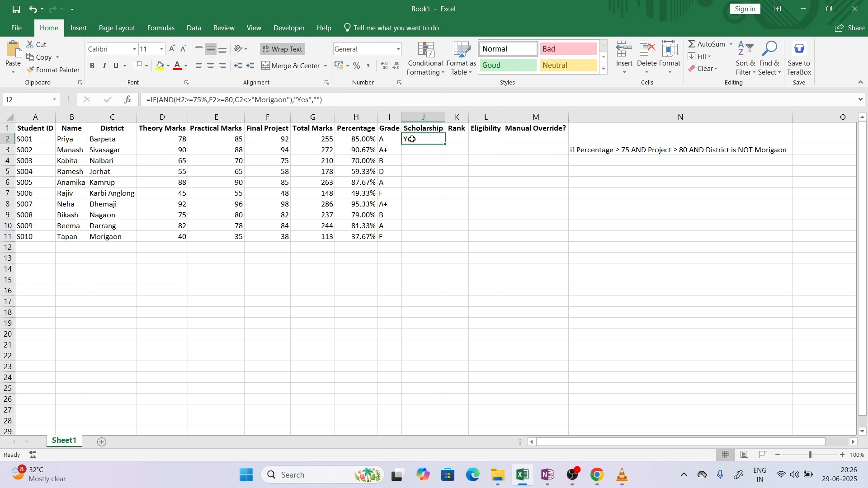
click(363, 141)
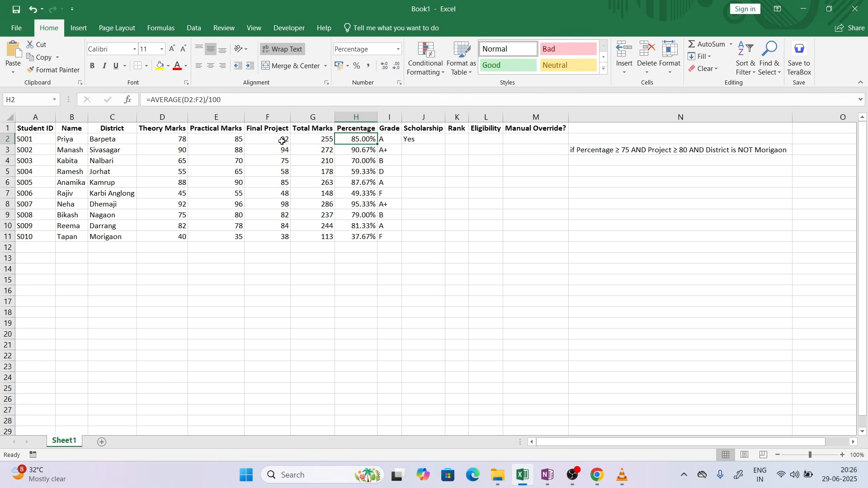
click(281, 140)
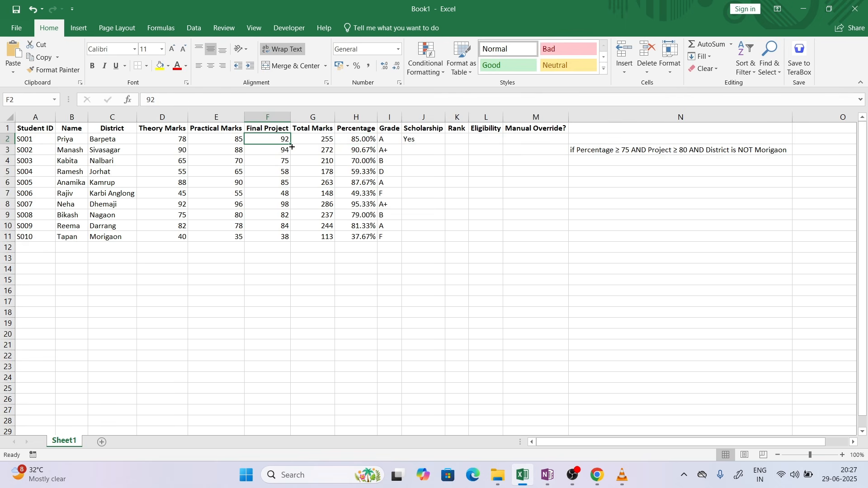
click(128, 139)
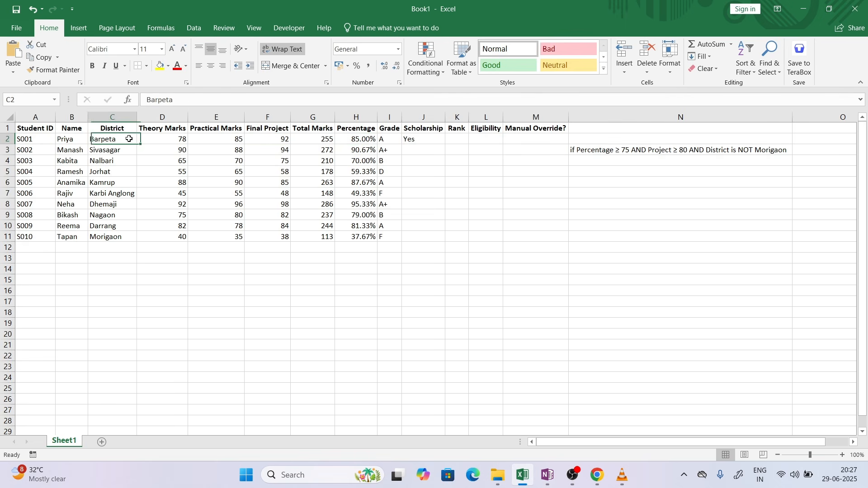
Step: Fill the scholarship eligibility formula from J2 down to J11 and check the copied formula in J10
click(436, 142)
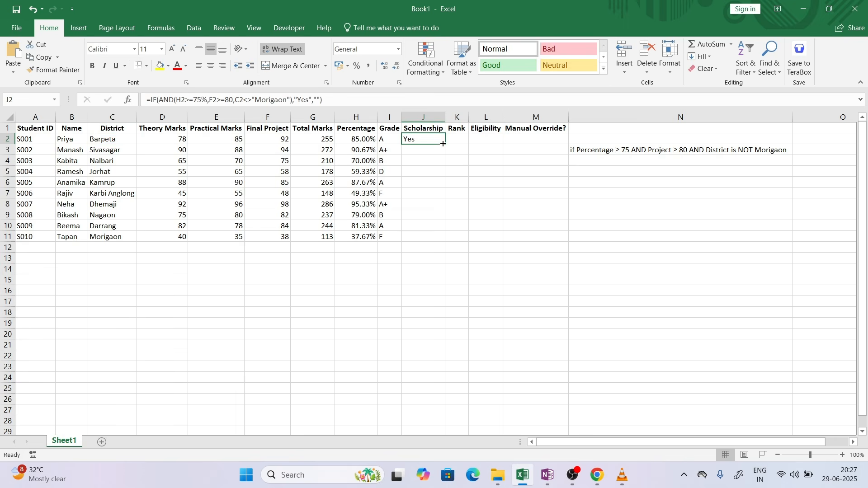
double_click(445, 145)
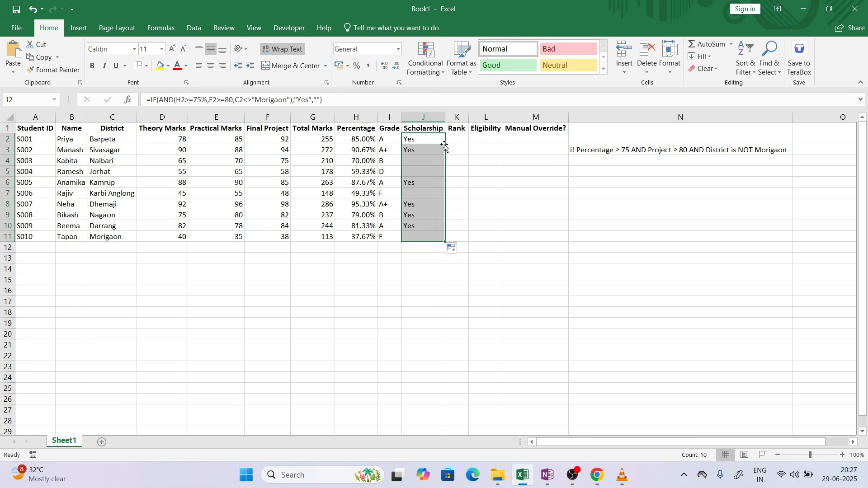
click(412, 228)
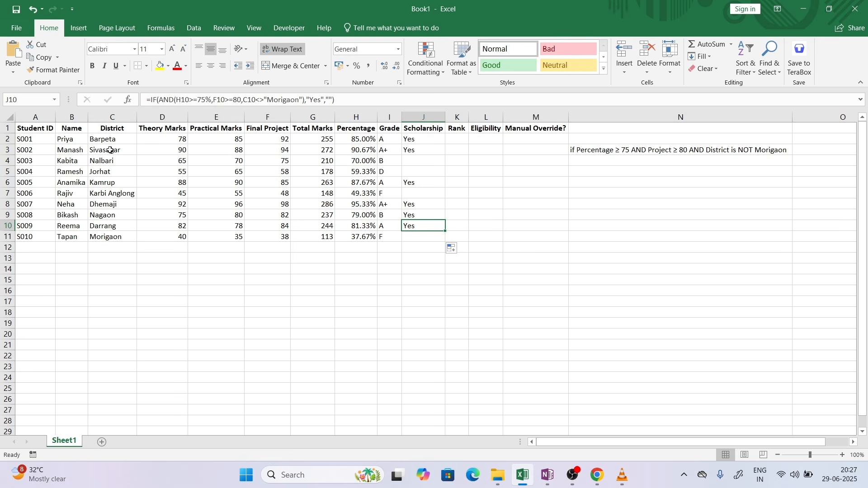
Step: Clear the scholarship eligibility rule note from N3
click(643, 150)
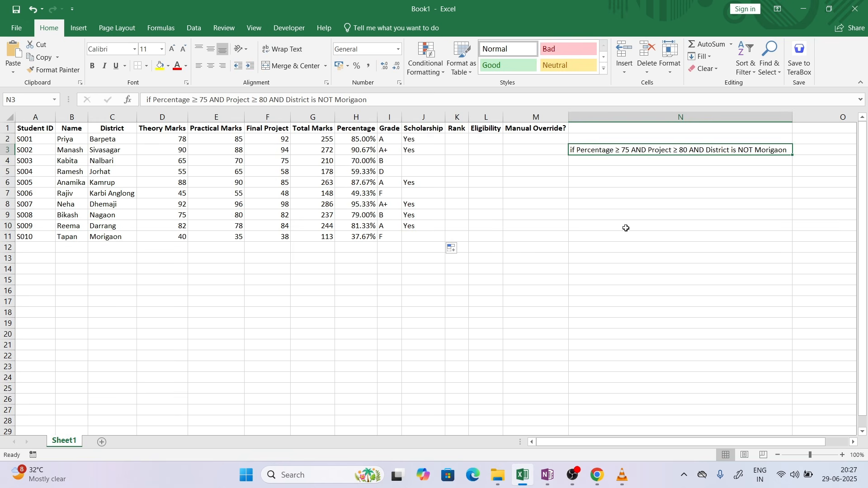
key(Delete)
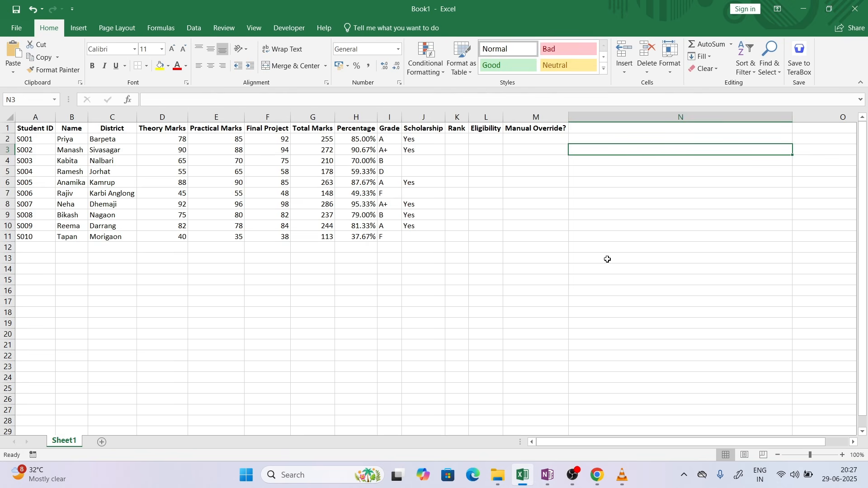
click(583, 482)
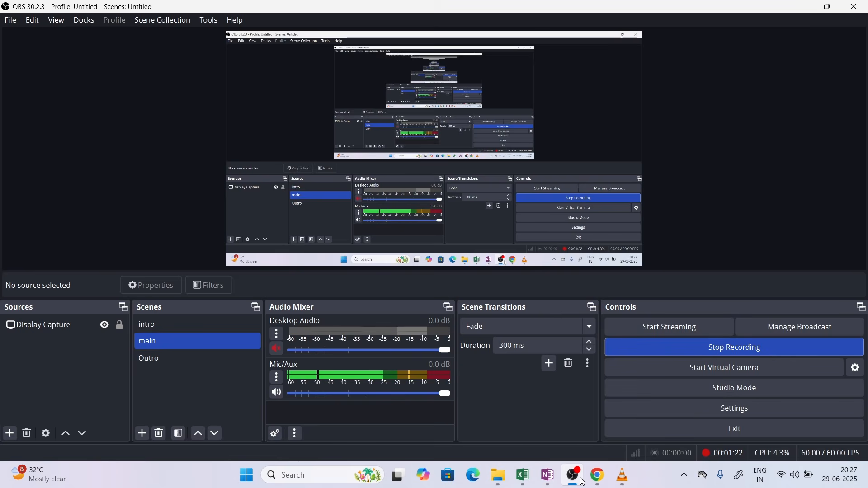
click(583, 482)
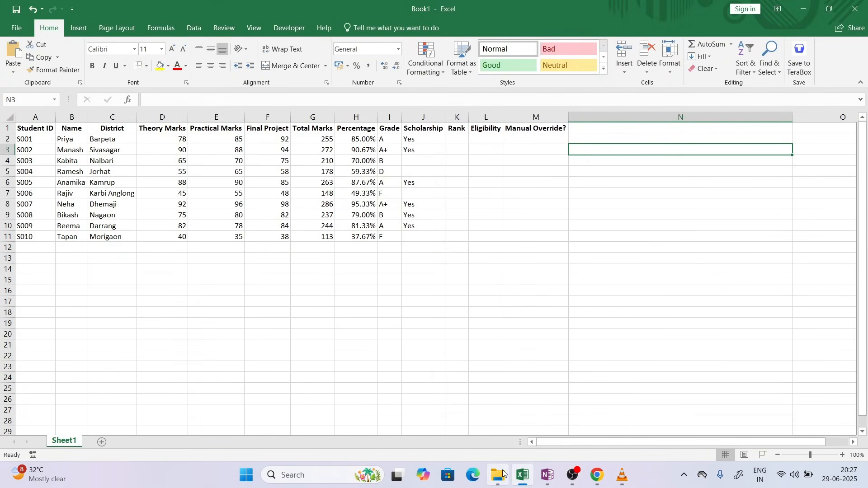
mouse_move(505, 474)
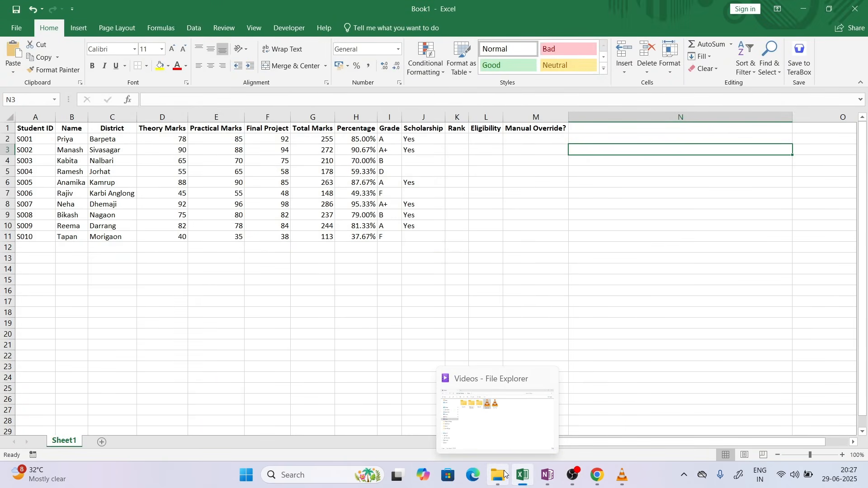
click(665, 486)
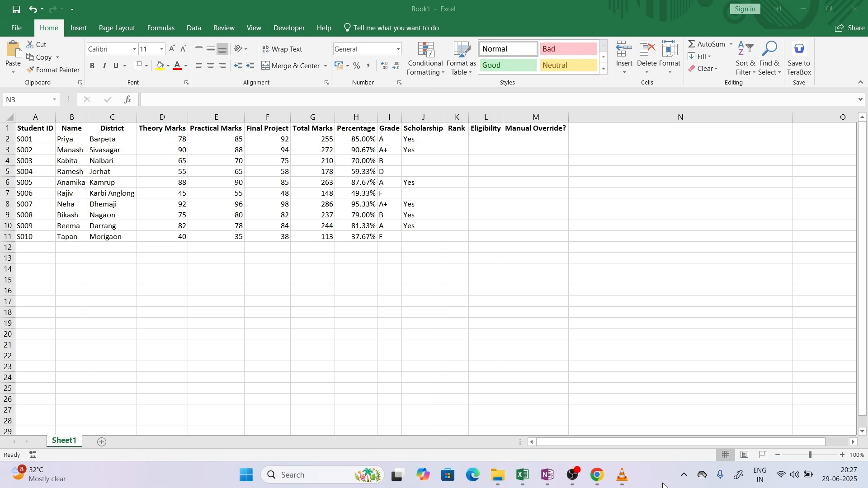
Step: Copy the grade-based scholarship amounts, A+ through Others, from the Mock Test 5 PDF in Chrome and return to the Excel workbook
click(597, 476)
click(467, 330)
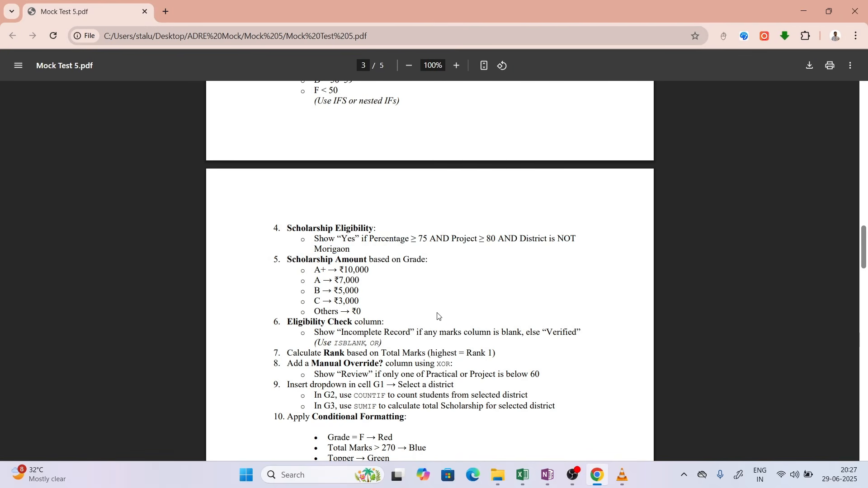
mouse_move(294, 260)
mouse_down()
mouse_move(393, 258)
mouse_move(371, 271)
mouse_move(362, 322)
mouse_move(366, 312)
mouse_move(302, 260)
mouse_move(304, 270)
mouse_up()
key(ctrl+c)
click(366, 312)
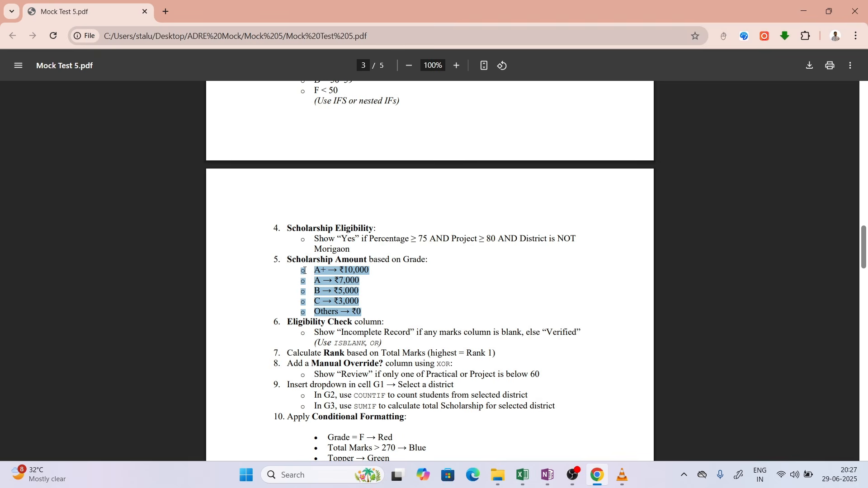
click(523, 474)
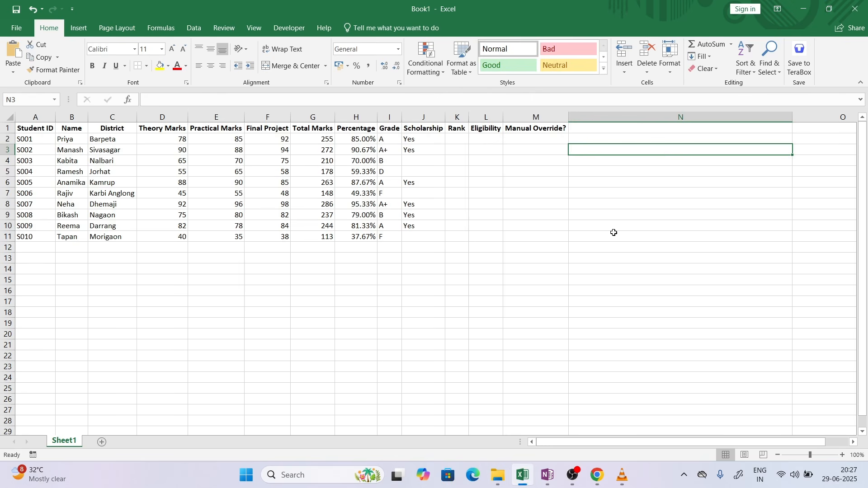
Step: Try pasting the copied scholarship amounts into N3, and undo the entry
double_click(651, 151)
key(ctrl+v)
key(Return)
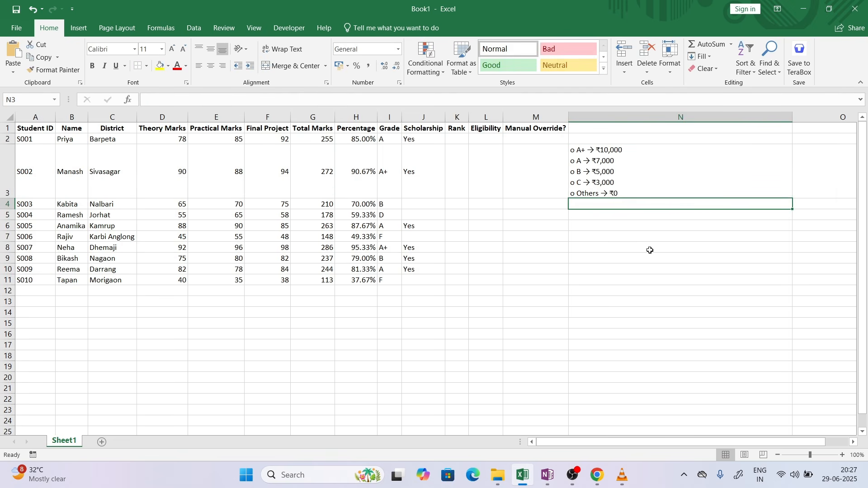
key(ctrl+z)
Step: Paste the copied list of scholarship amounts by grade into the single cell N14
click(618, 272)
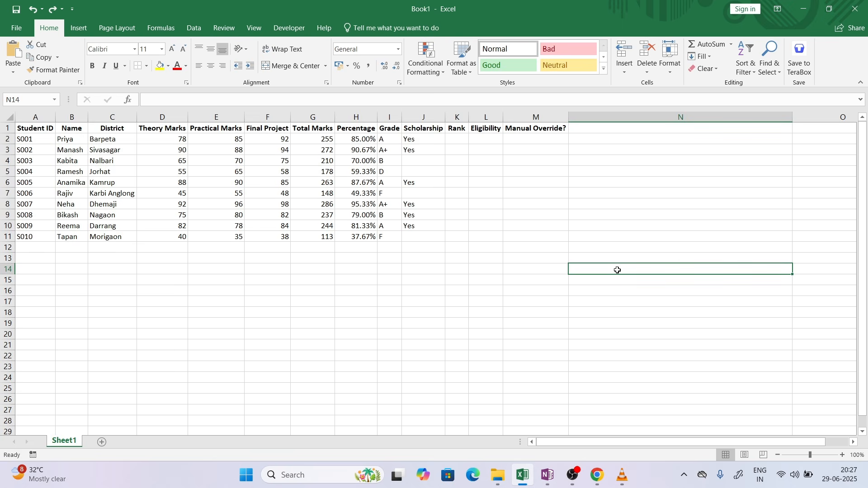
double_click(618, 271)
key(ctrl+v)
key(Return)
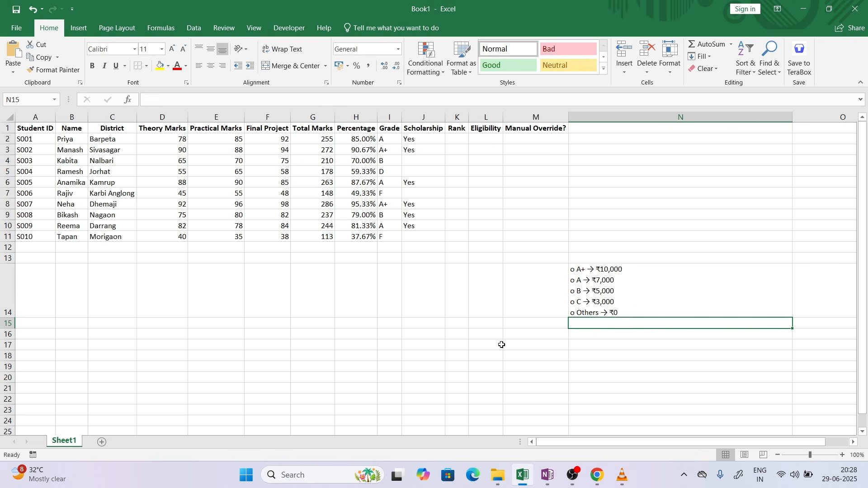
Step: Check the scholarship amount rule in the Mock Test 5 PDF in Chrome, return to Excel, and insert a blank column before Rank
click(598, 474)
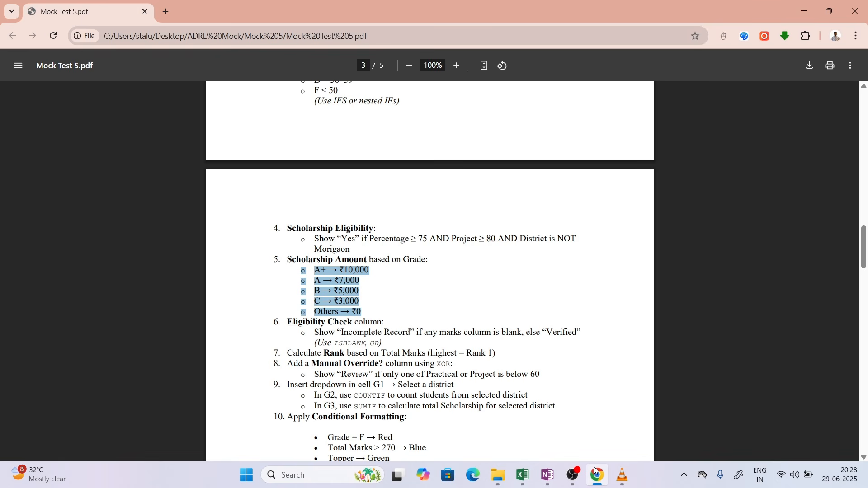
click(596, 474)
click(459, 117)
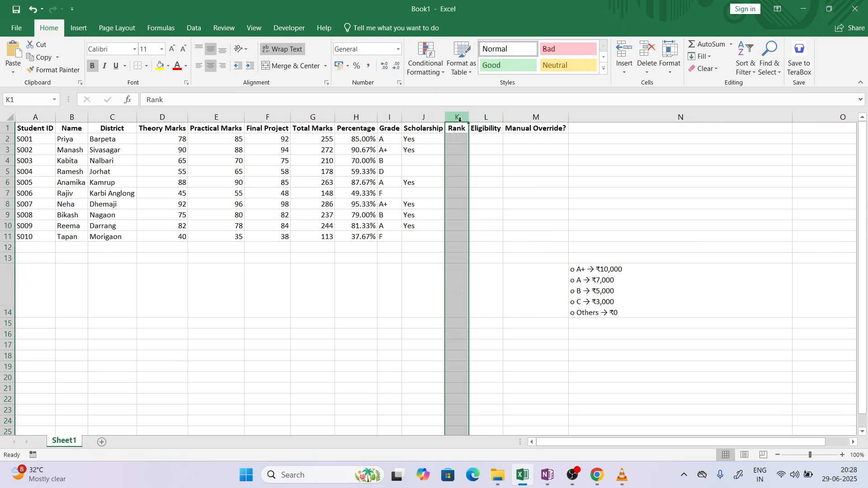
right_click(459, 119)
click(488, 205)
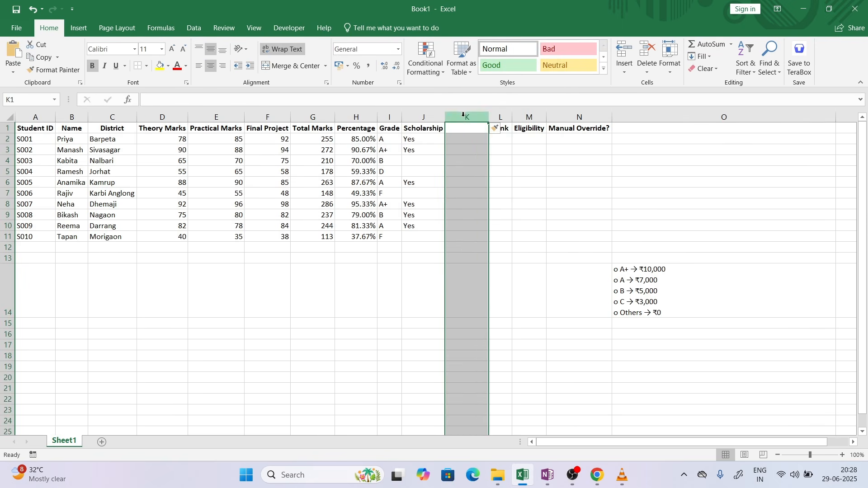
Step: Enter the heading Scholarship Amount in K1 with a line break between the words, and fit column K and row 1 to show it on one line
click(465, 128)
text(Scholarship)
key(alt+Return)
text(Amount)
key(Return)
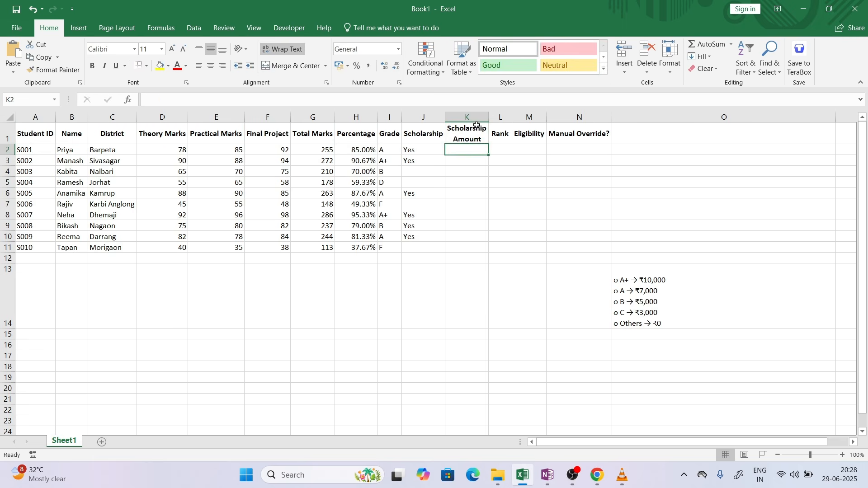
drag(489, 118, 559, 118)
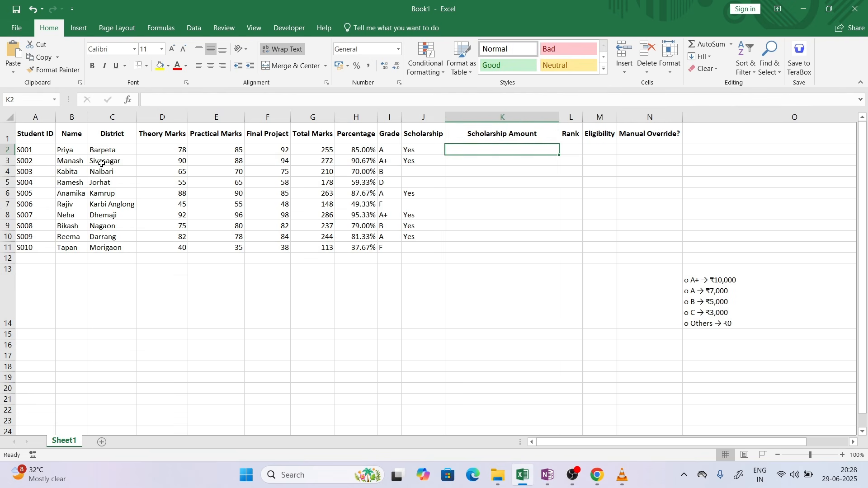
double_click(9, 145)
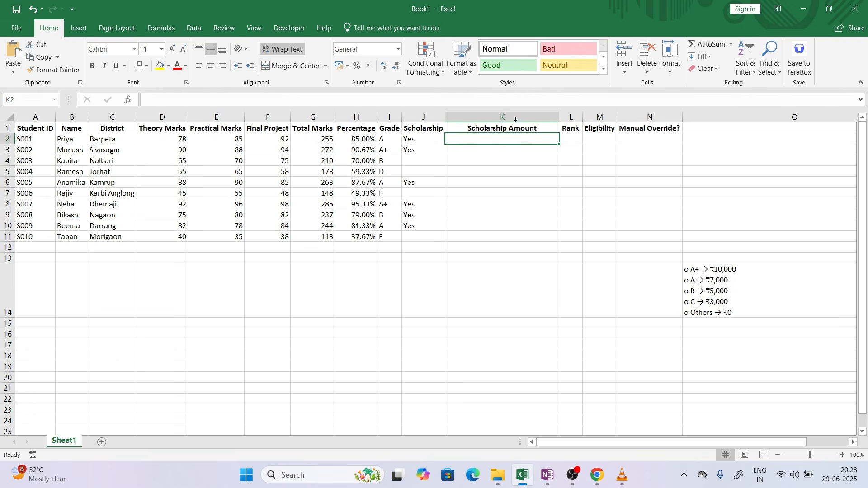
double_click(559, 117)
Step: Begin an IF formula in K2 that tests whether J2 equals "Yes", with a nested IFS as the true result
double_click(493, 140)
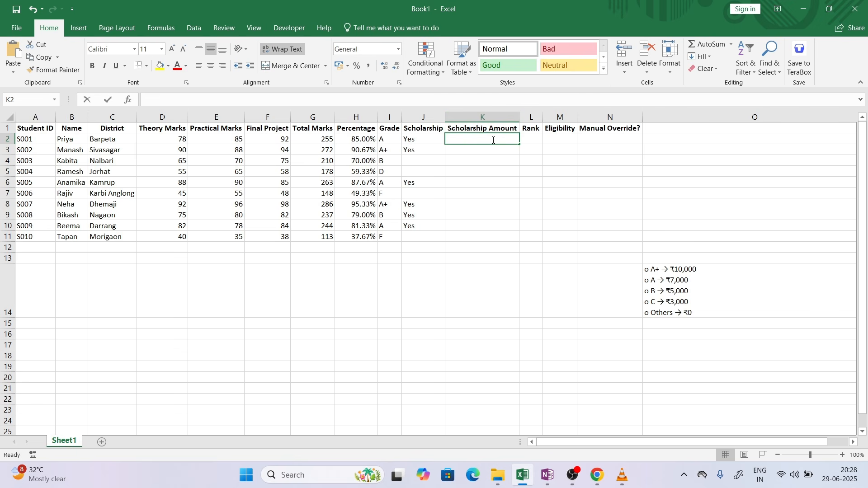
text(=if)
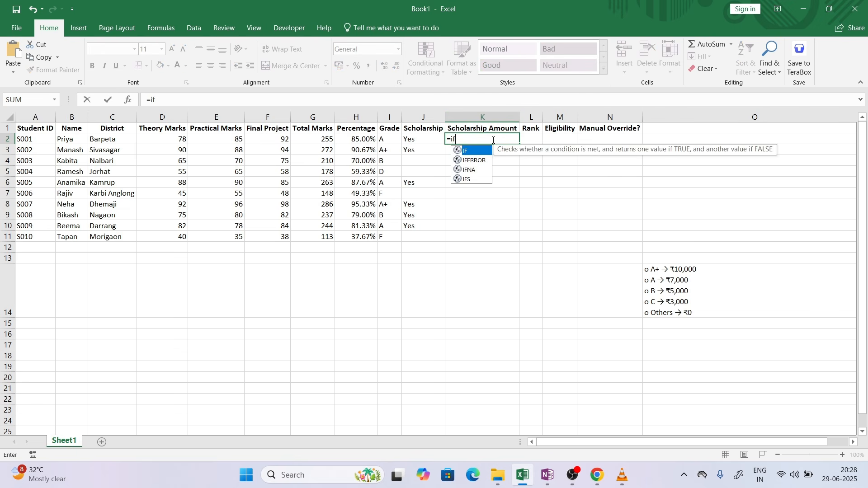
text(()
click(427, 137)
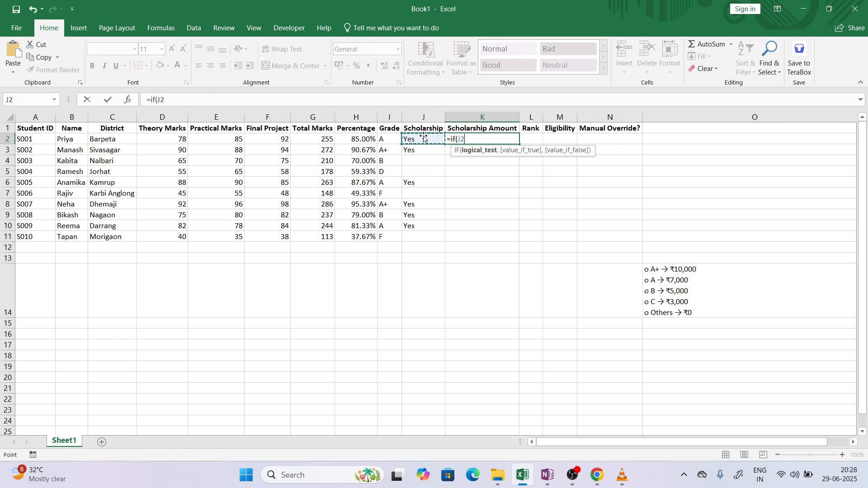
text(="Yes",)
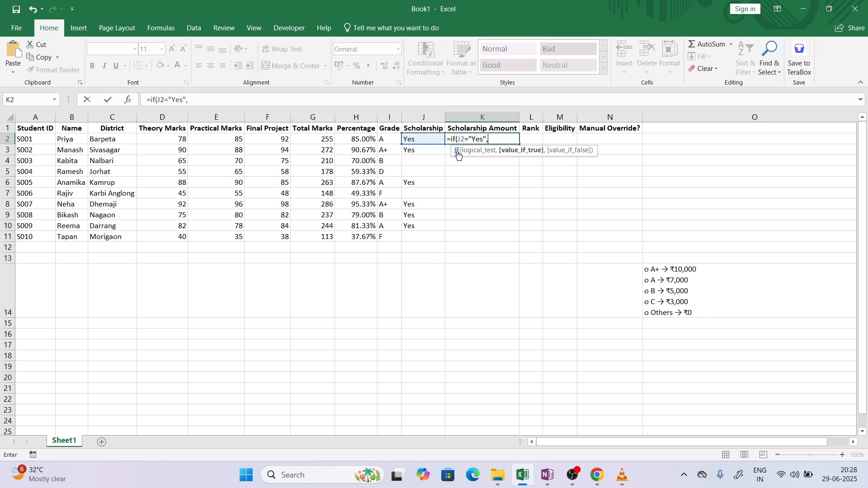
text(ifs)
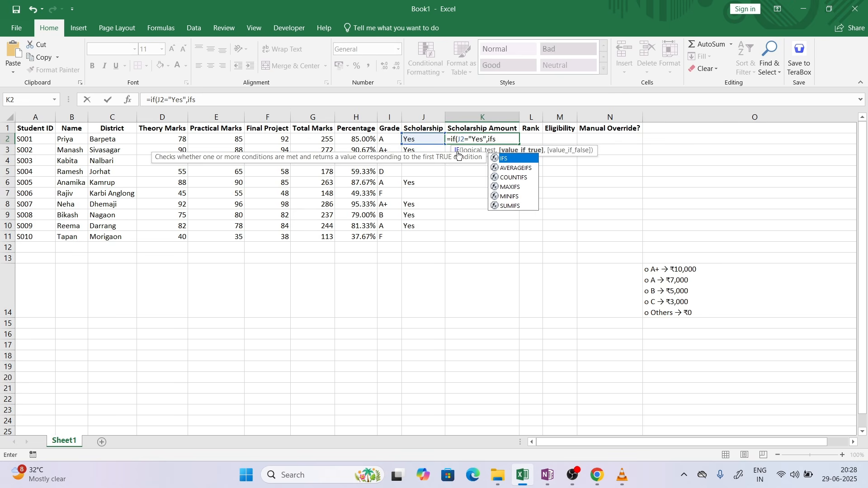
text(()
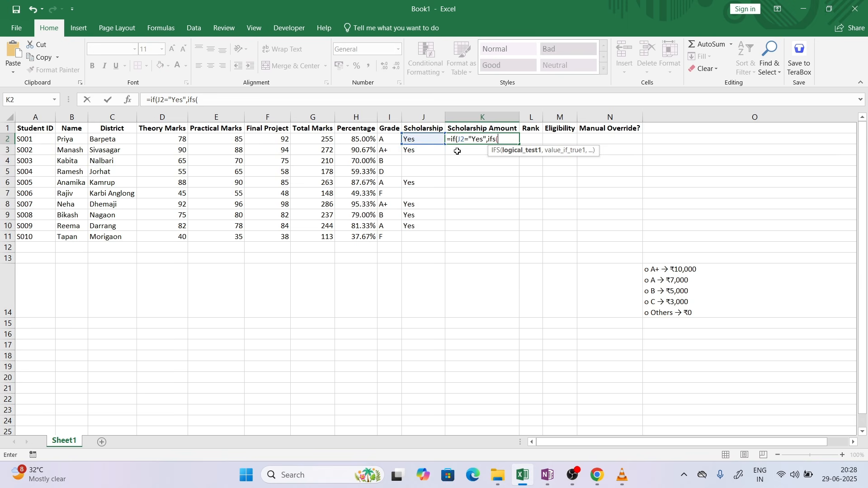
Step: Add the first IFS condition to the K2 formula, returning 10000 when grade I2 is "A+"
click(388, 140)
text(="A)
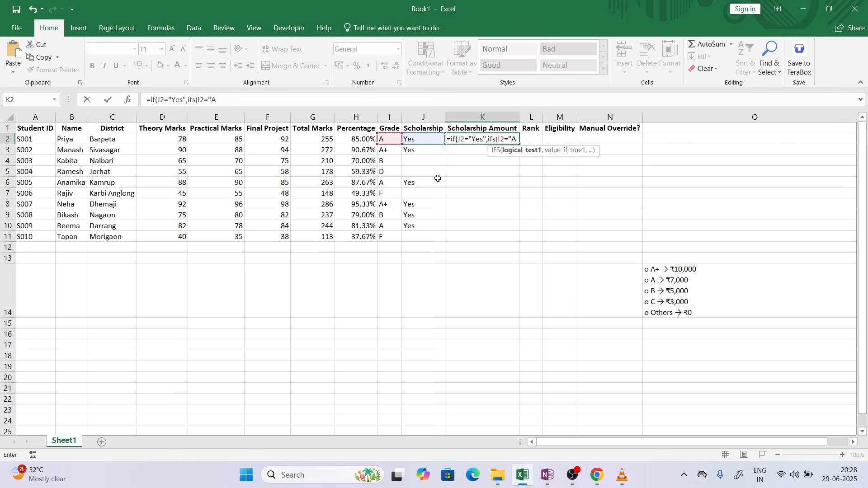
text(+",)
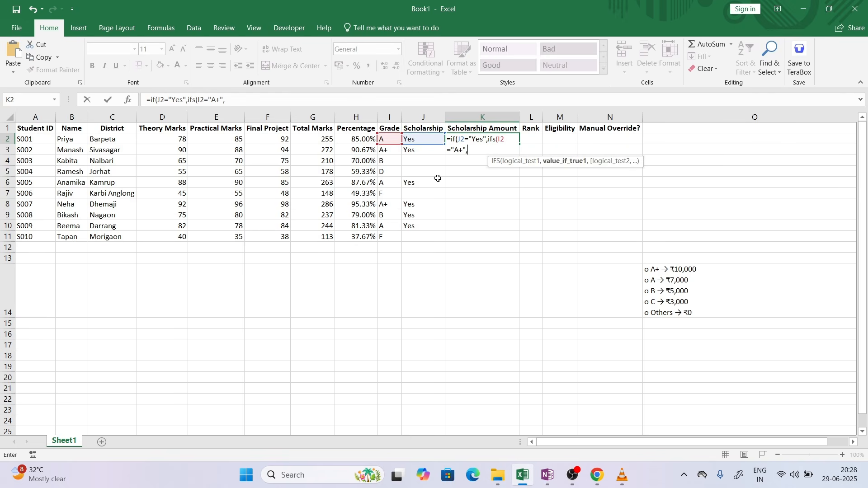
text(10,00)
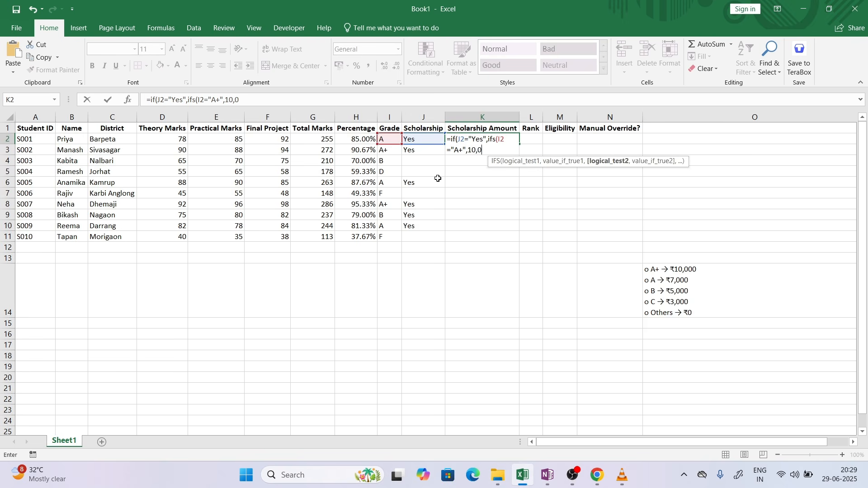
key(BackSpace)
key(BackSpace)
key(BackSpace)
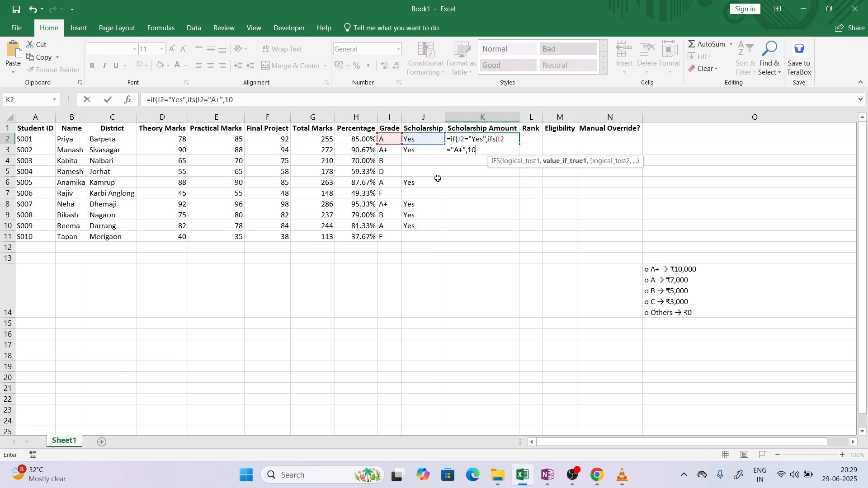
text(000,)
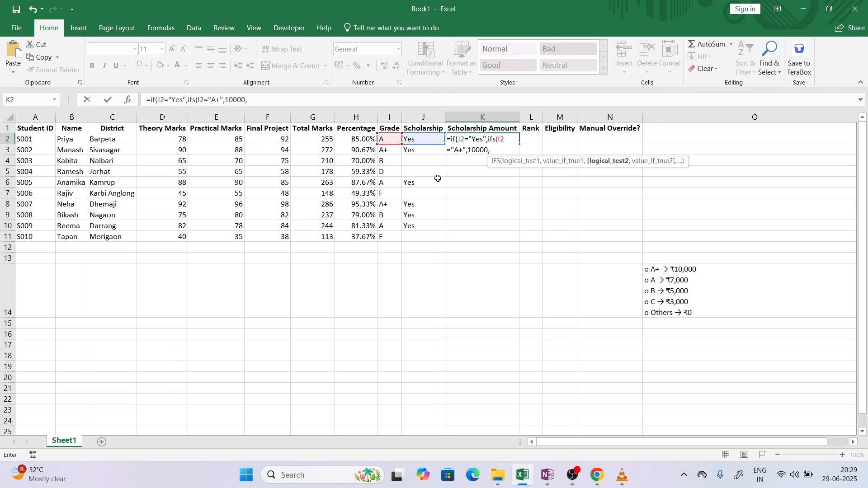
Step: Extend the IFS in K2 to return 7000 when I2 is "A" and 5000 when it is "B"
click(390, 140)
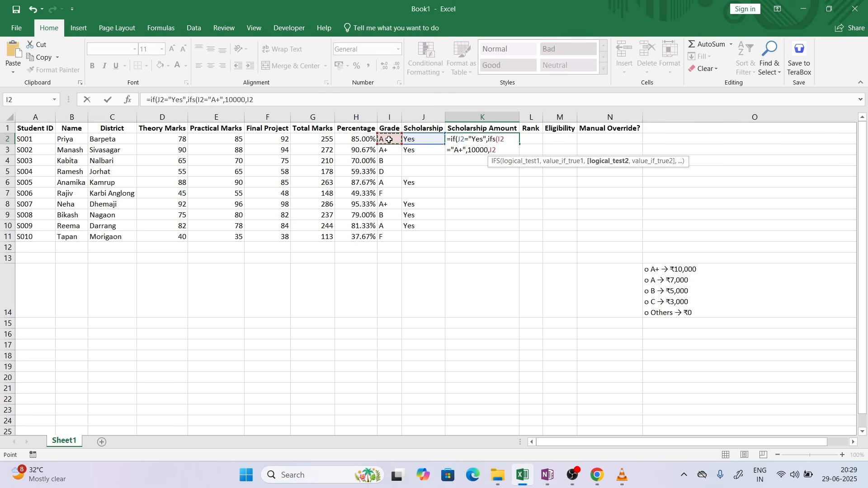
text(="A",)
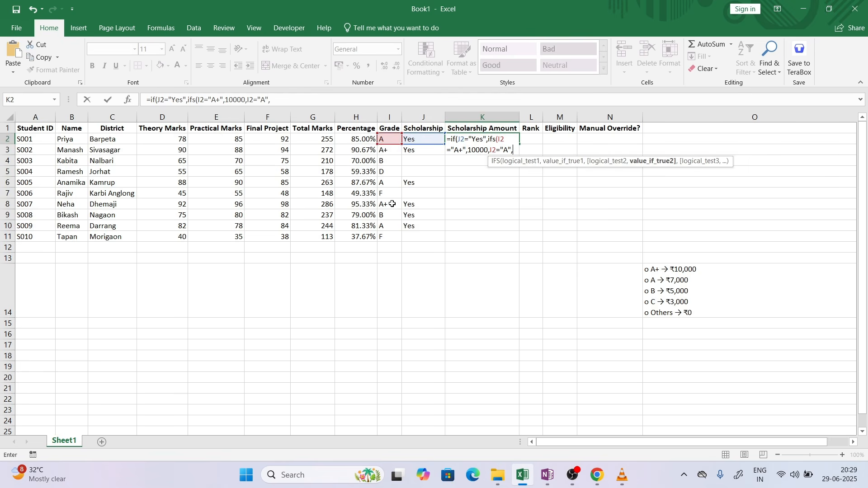
text(7000,)
click(394, 140)
text(=")
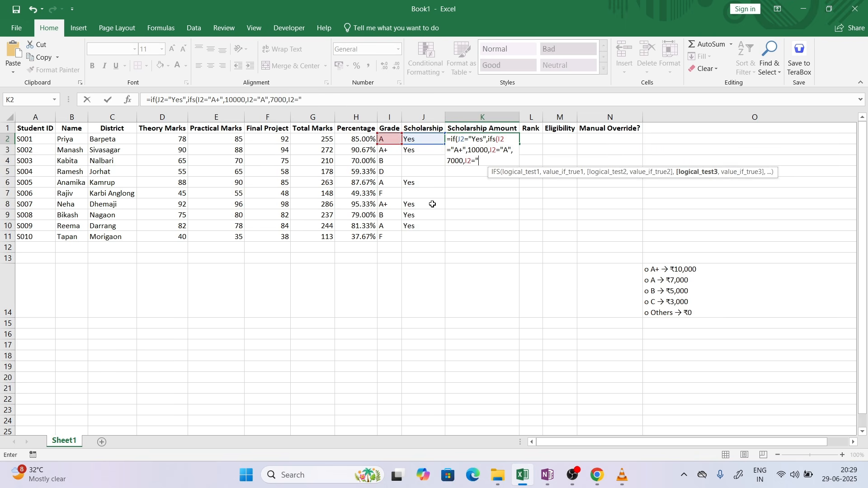
text(B",)
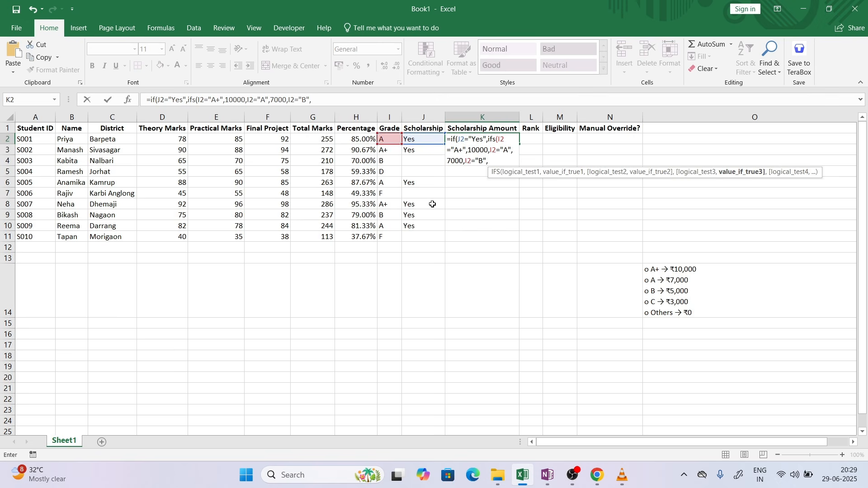
text(5000,)
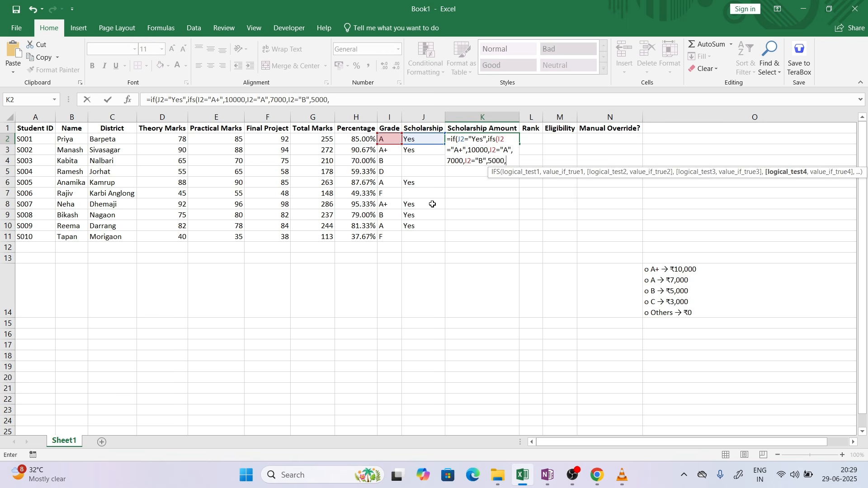
Step: Finish the K2 formula with 3000 when I2 is "C" and 0 for students without a scholarship, and enter it
click(383, 140)
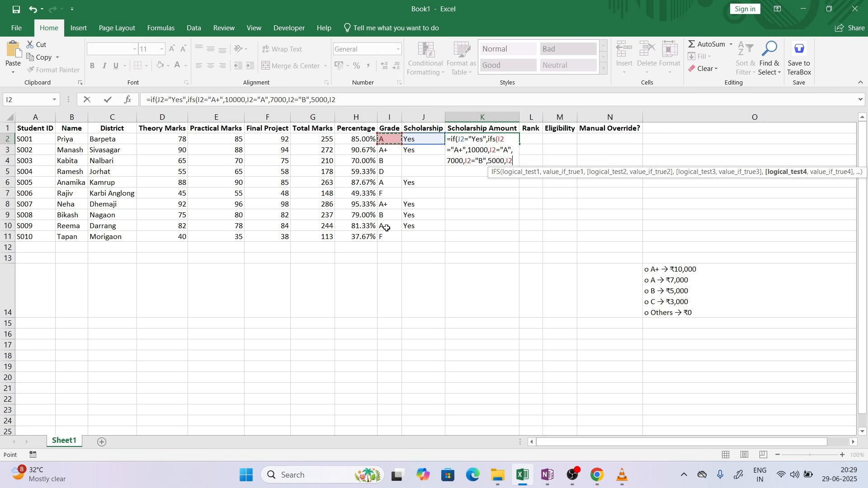
text(="C)
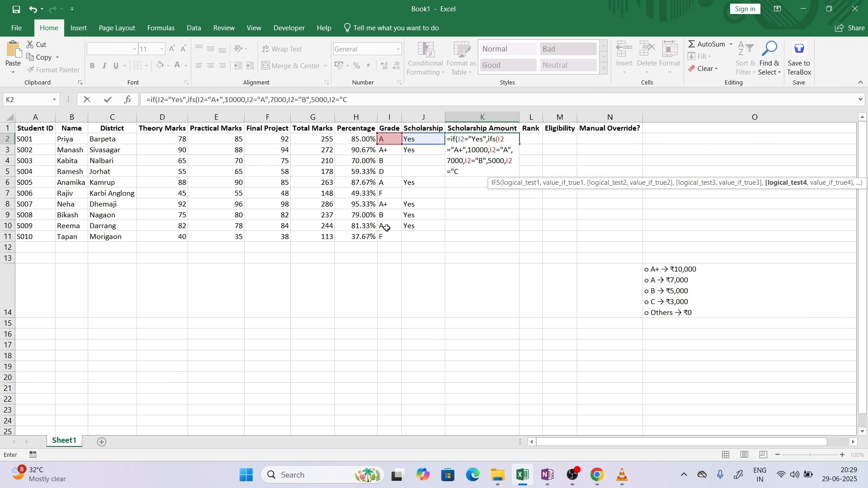
text(",)
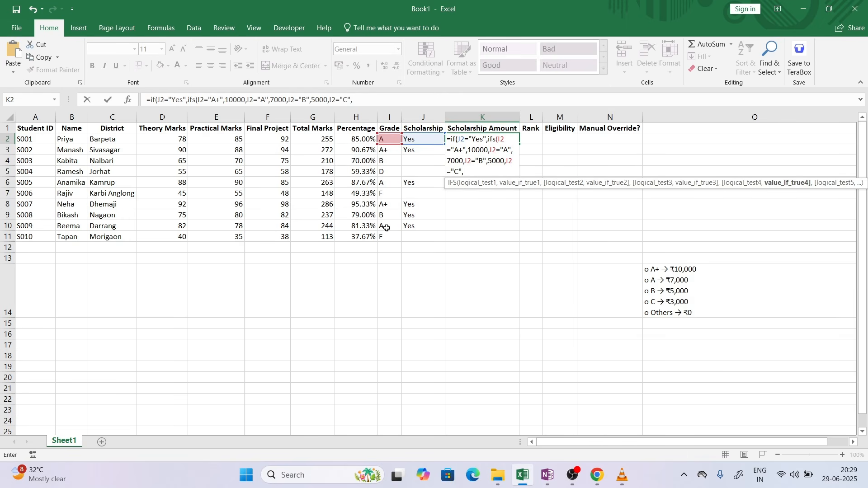
key(BackSpace)
text(3000),0))
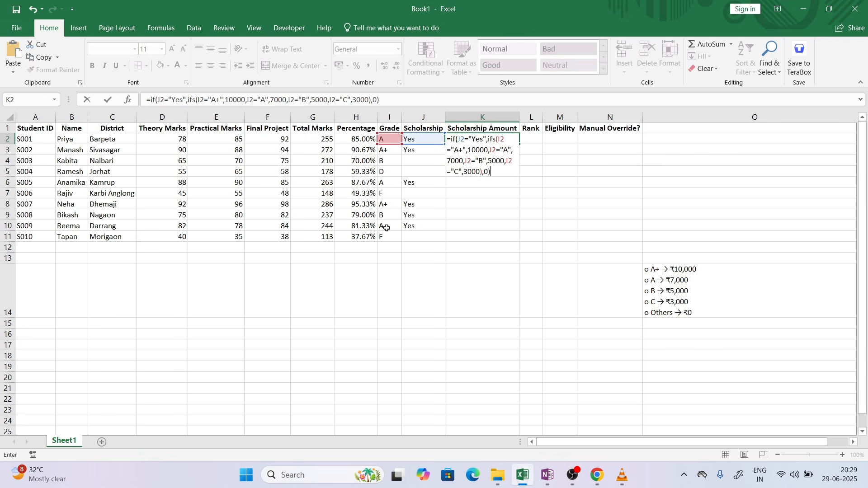
key(Return)
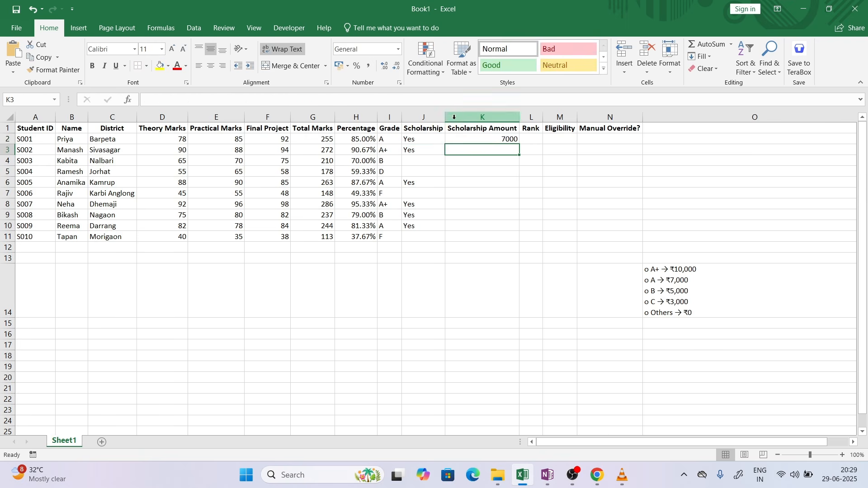
Step: Check the K2 amount against its scholarship and grade cells, and fill the formula down through K11
click(475, 136)
click(414, 139)
click(392, 139)
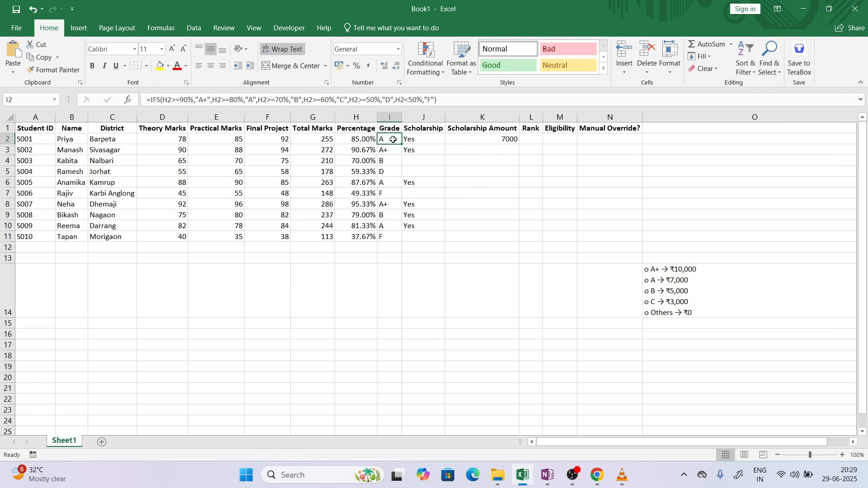
click(514, 140)
double_click(519, 144)
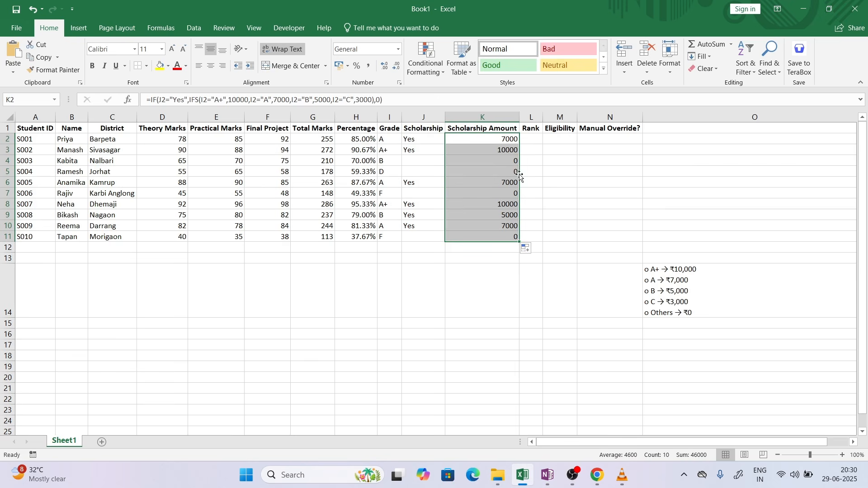
Step: Format the scholarship amounts in K2:K11 as ₹ currency with 0 decimal places
click(398, 49)
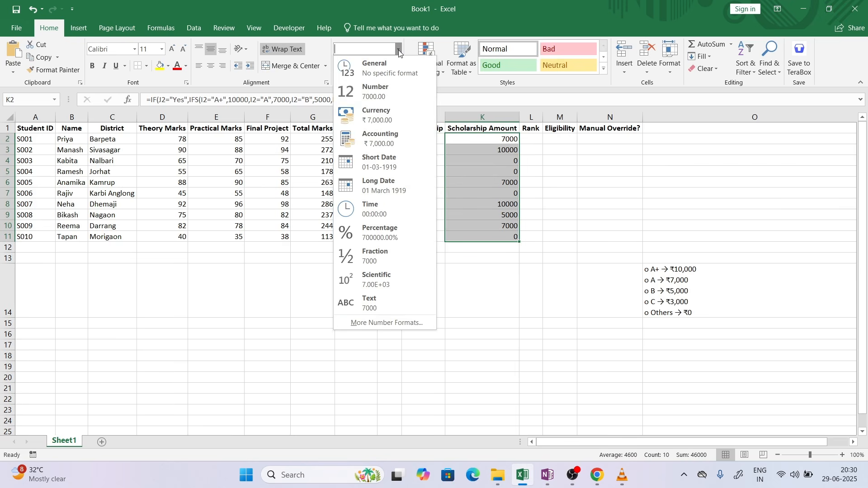
click(384, 111)
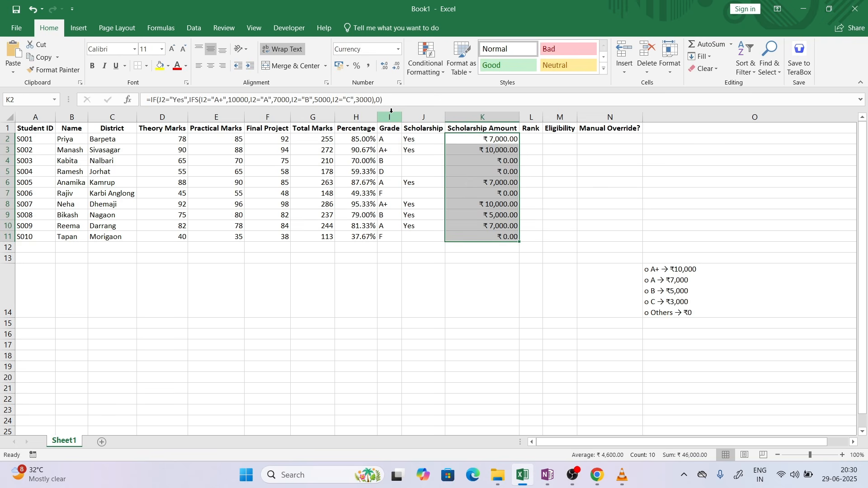
click(398, 50)
click(401, 322)
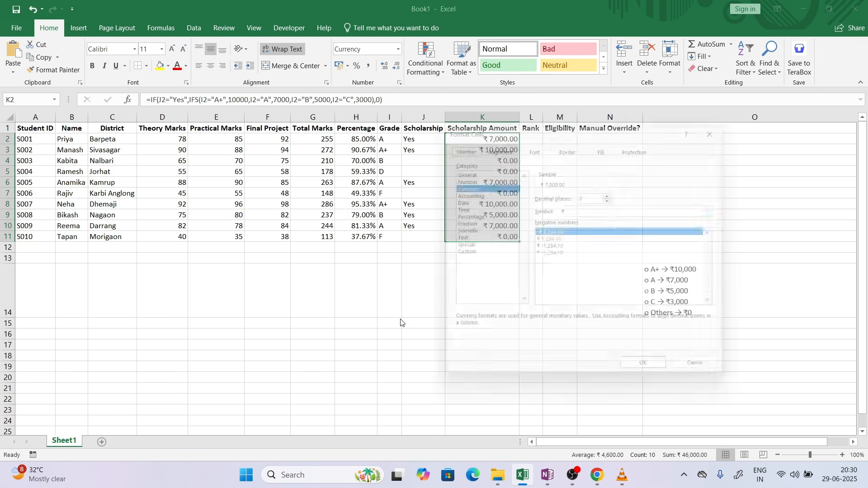
click(614, 193)
click(614, 192)
click(614, 192)
click(614, 192)
click(614, 193)
click(614, 199)
click(614, 199)
click(613, 199)
click(614, 199)
click(614, 199)
click(614, 199)
click(614, 199)
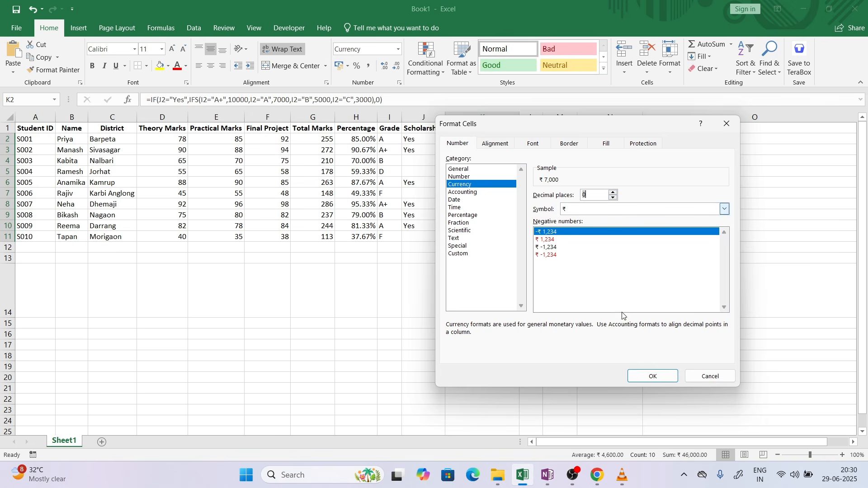
click(651, 377)
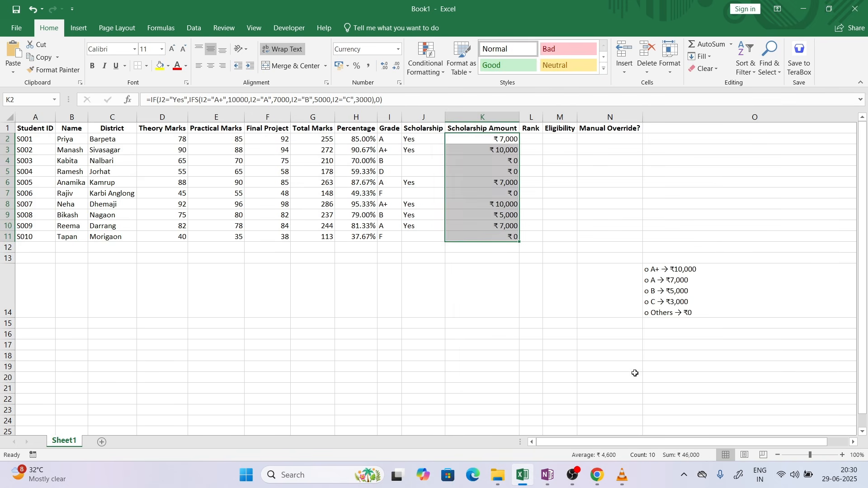
click(525, 289)
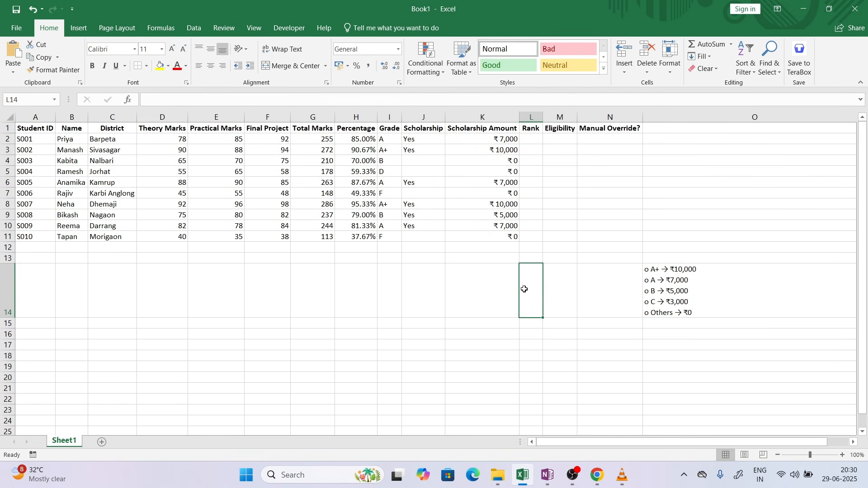
Step: Review the Eligibility Check task in the Mock Test 5 PDF, including its output texts and required functions, and return to the workbook
click(597, 480)
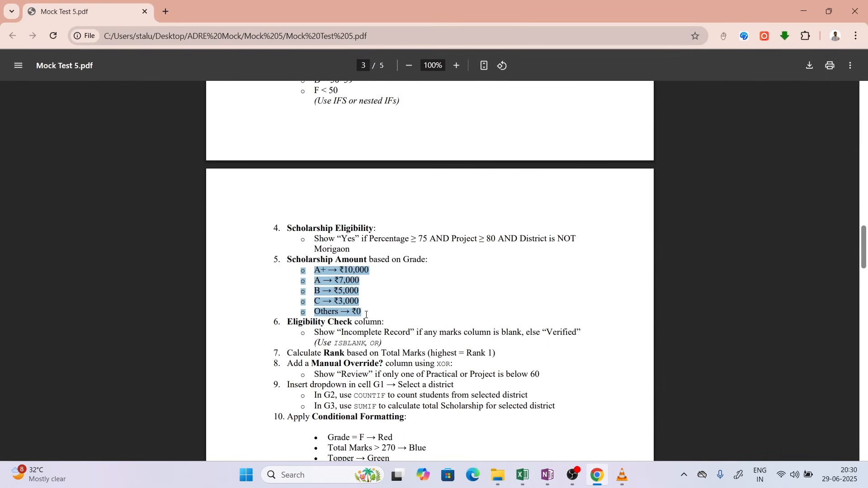
double_click(310, 321)
double_click(340, 322)
click(330, 332)
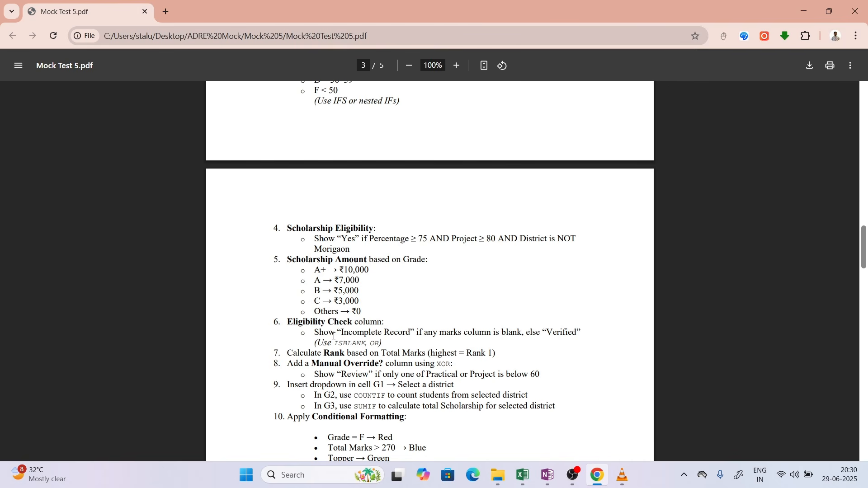
drag(343, 339, 414, 338)
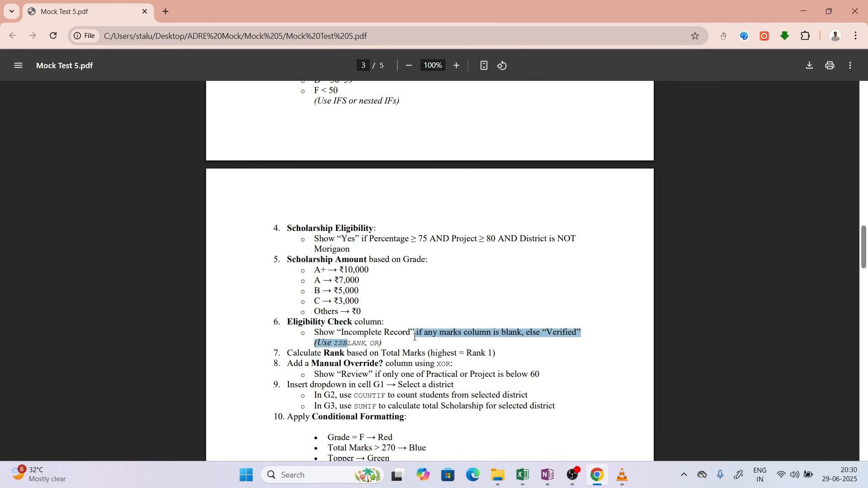
click(415, 337)
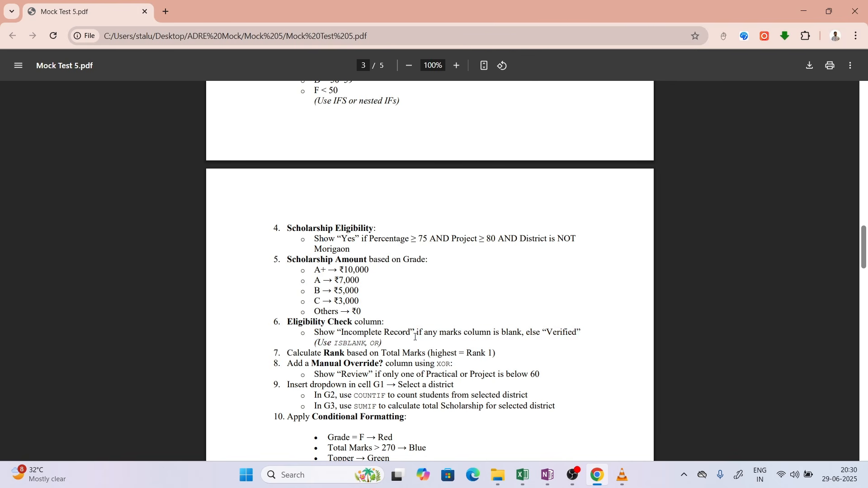
triple_click(484, 337)
drag(524, 337, 526, 338)
click(524, 475)
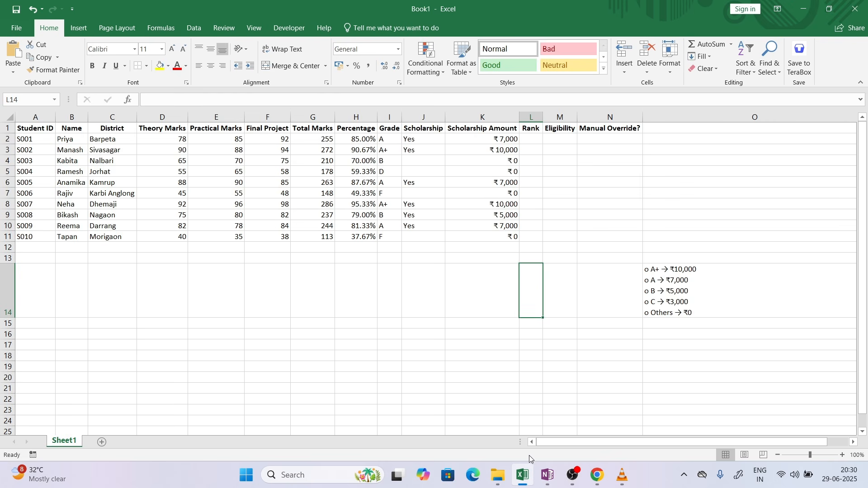
click(598, 471)
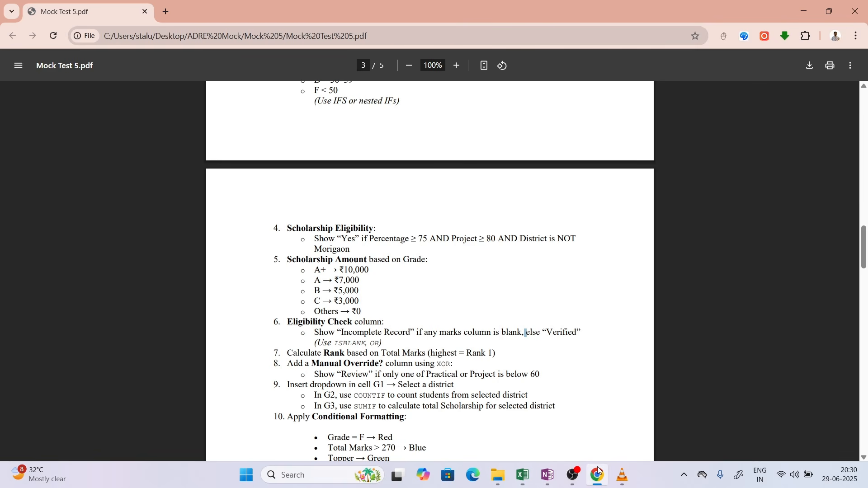
click(598, 470)
Step: Clear the grade-to-amount notes from cell O14
click(684, 311)
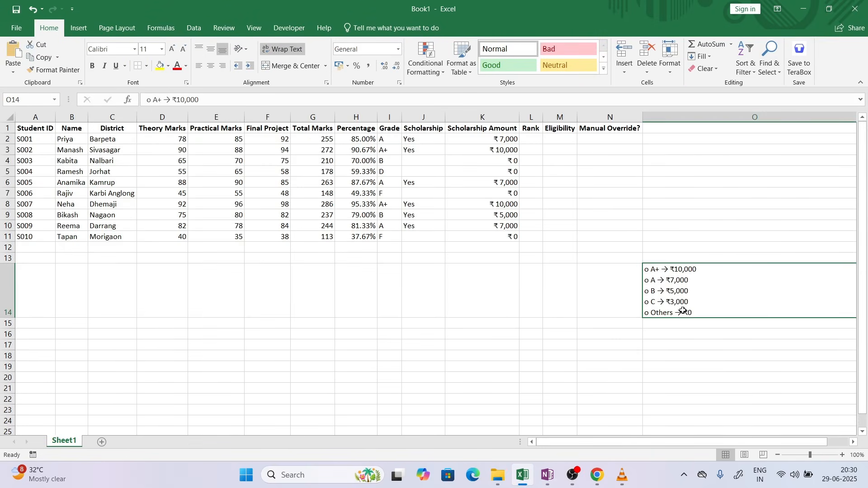
key(Delete)
scroll(682, 308, right, 5)
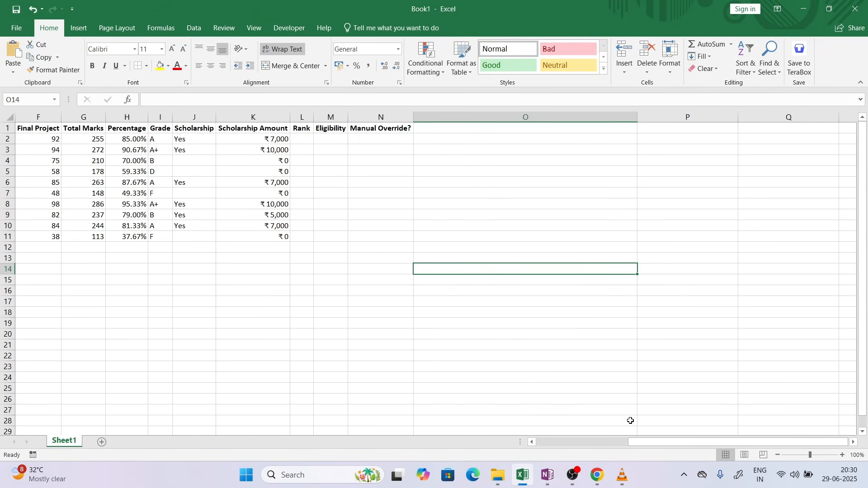
drag(606, 443, 550, 452)
double_click(558, 139)
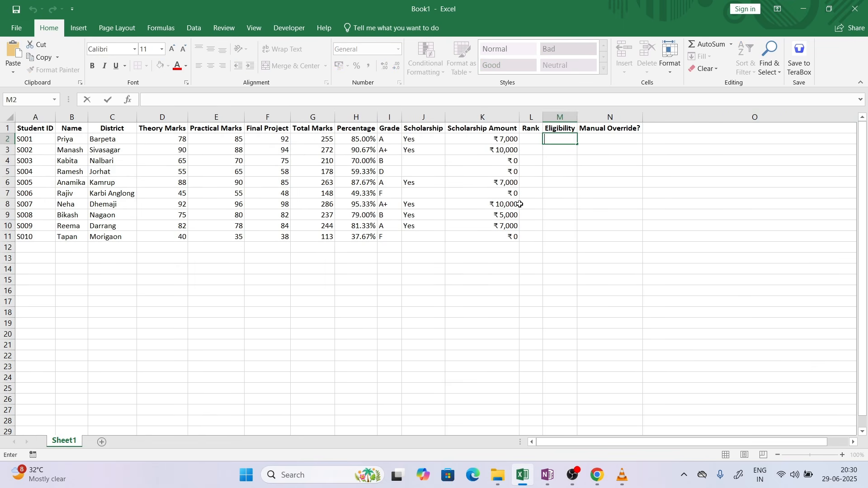
text(=IS)
key(Tab)
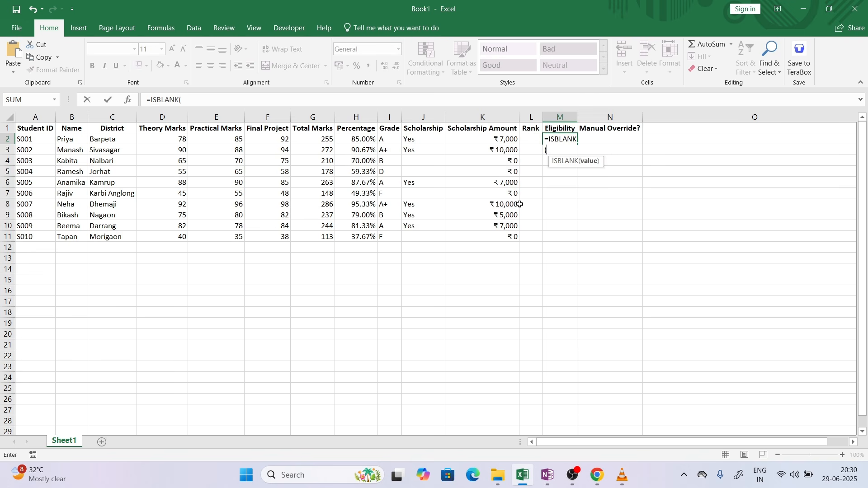
key(BackSpace)
key(BackSpace)
key(BackSpace)
key(BackSpace)
key(BackSpace)
key(BackSpace)
key(BackSpace)
key(BackSpace)
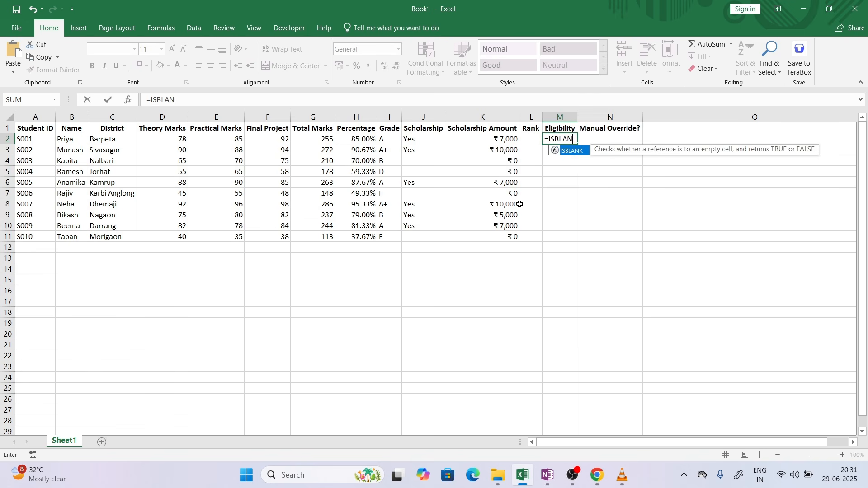
key(BackSpace)
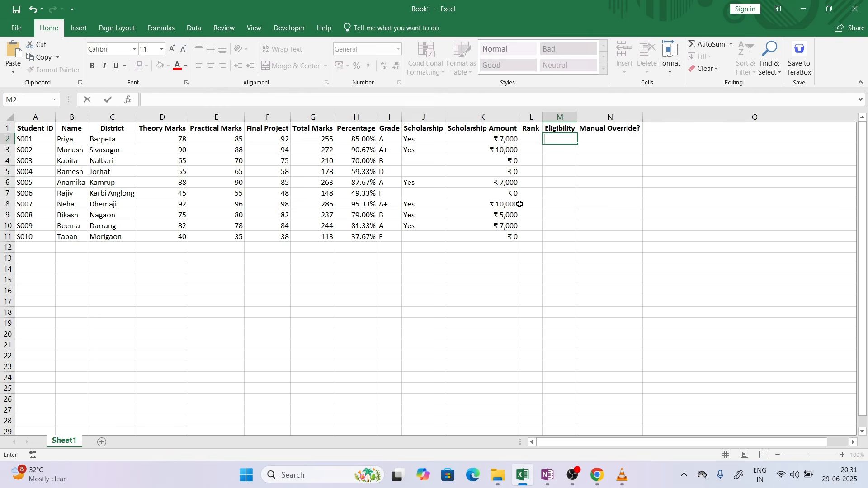
click(521, 206)
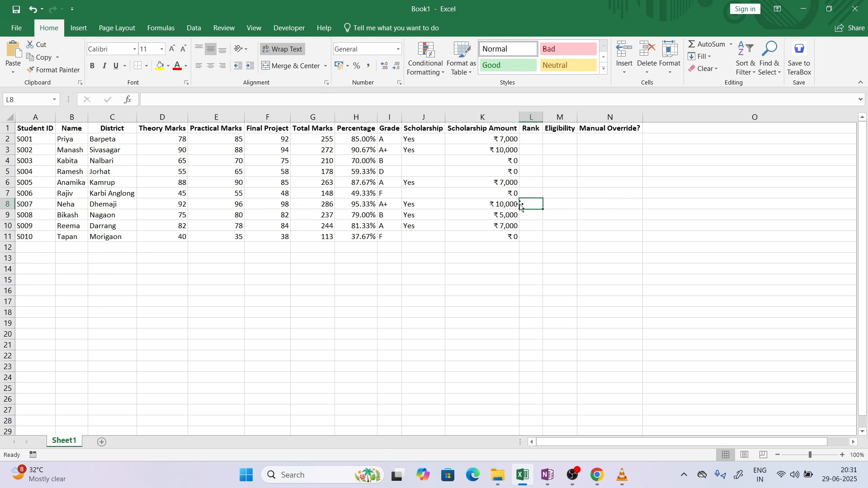
Step: Start an IF formula in M2 with an OR test whose first condition is ISBLANK of D2
click(568, 135)
text(=if)
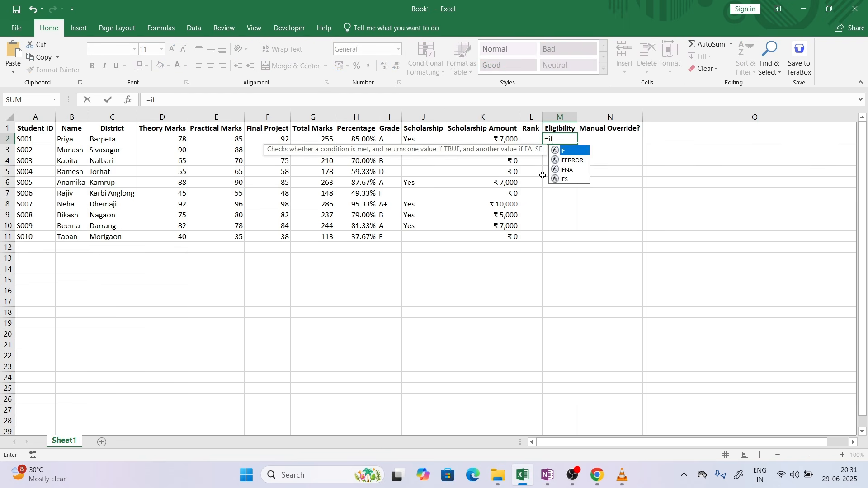
text((or)
key(Tab)
text(is)
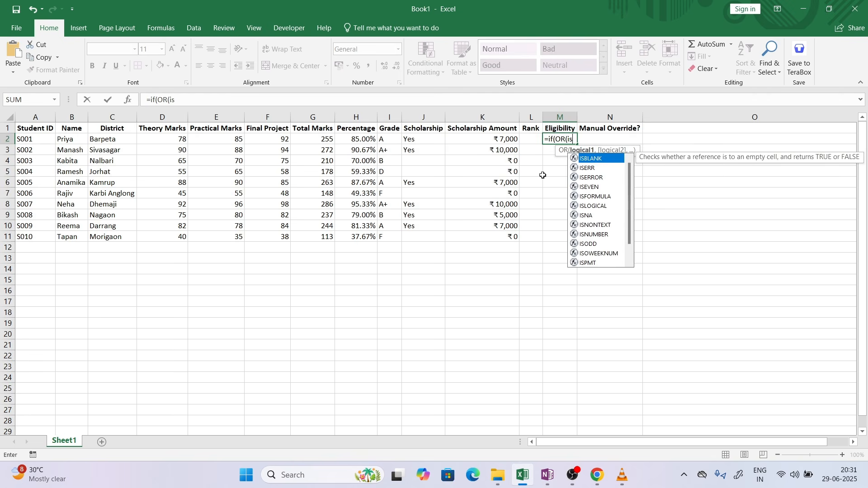
key(Tab)
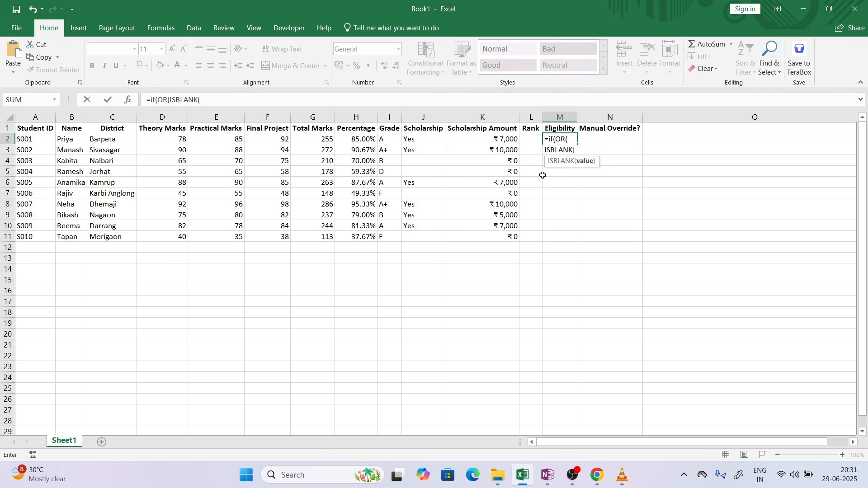
click(166, 139)
Step: Extend the OR test in M2 with ISBLANK conditions for E2 and F2, and close the logical test
text(),is)
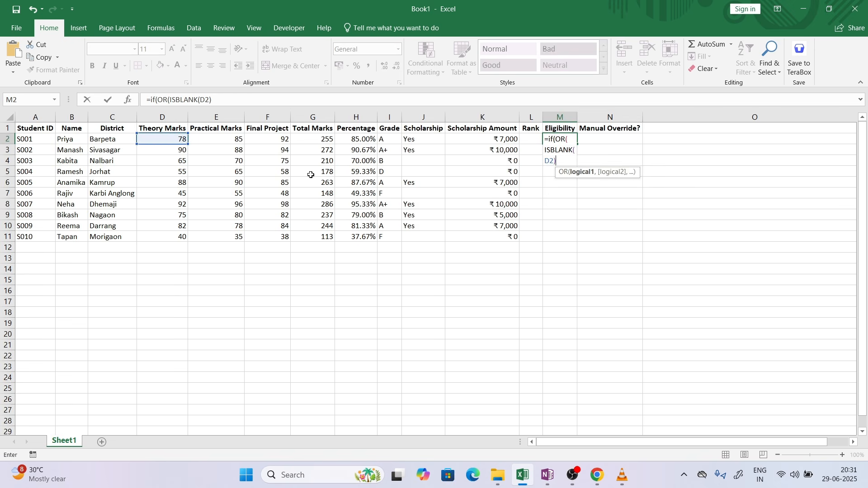
key(Tab)
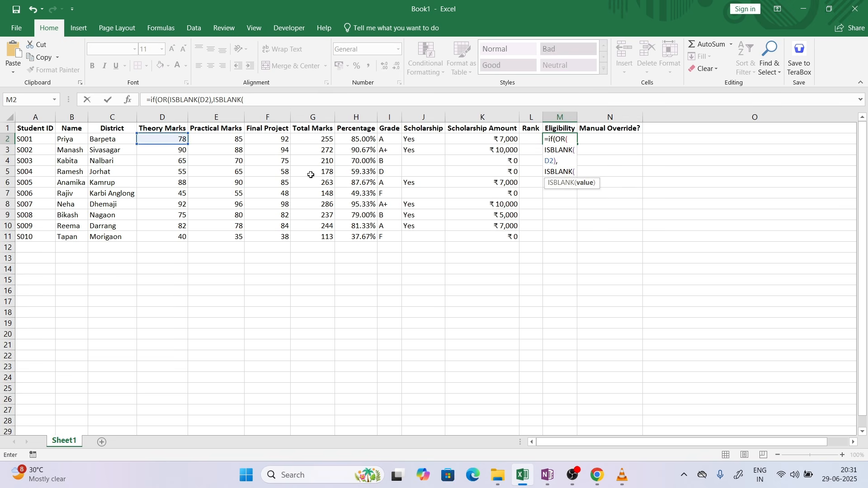
click(224, 141)
text(),is)
key(Tab)
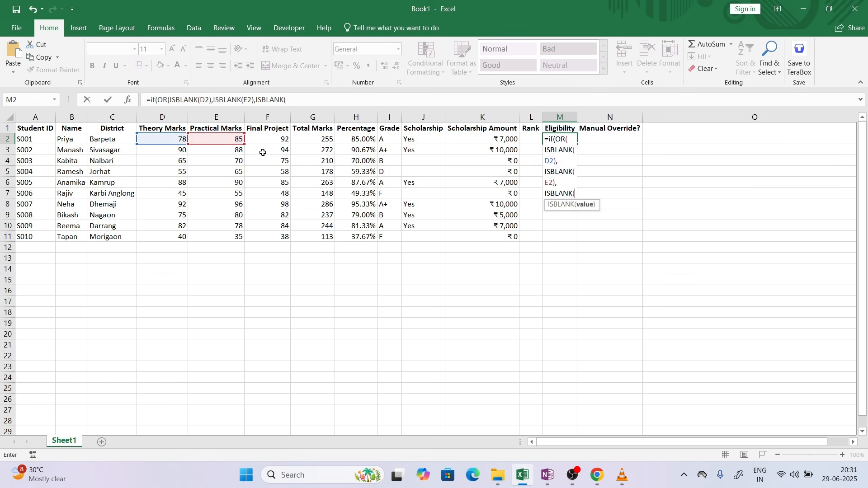
click(255, 138)
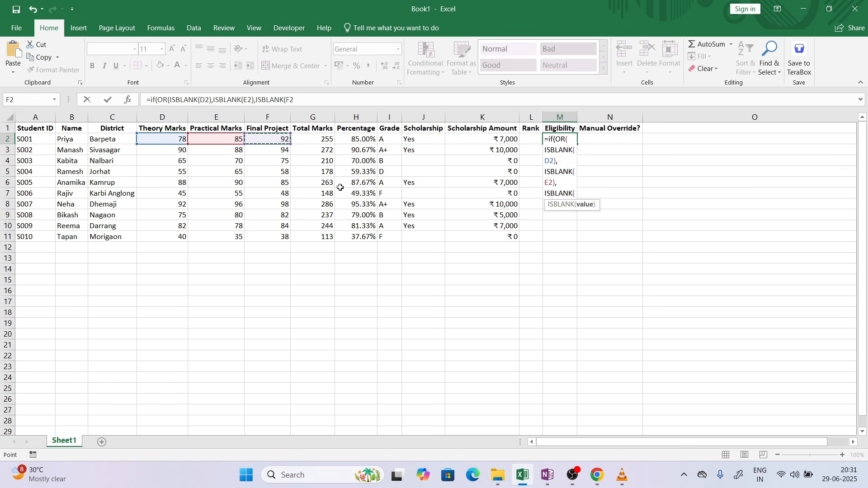
text()),)
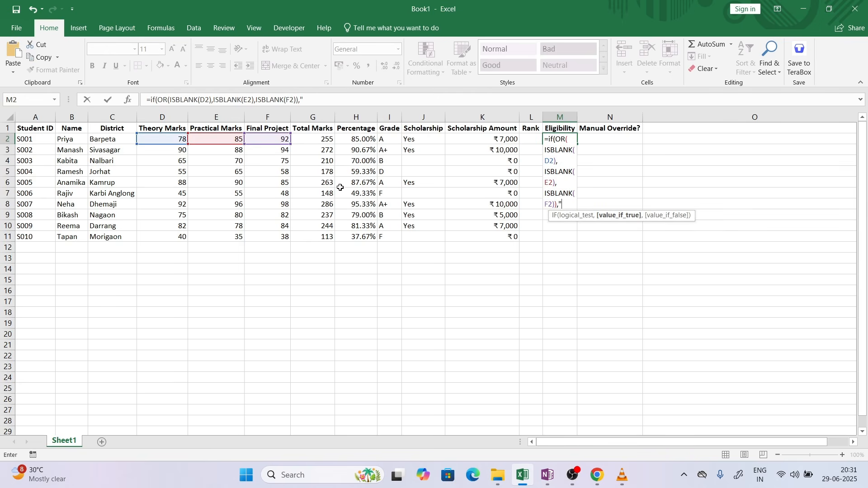
Step: Copy "Incomplete Record" from the PDF into the M2 formula as the value if true, keeping only straight quotation marks
click(599, 477)
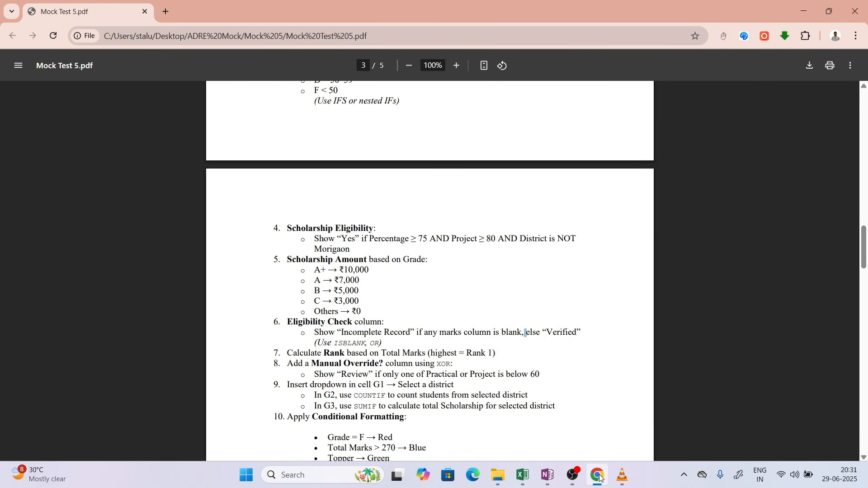
drag(341, 333, 409, 332)
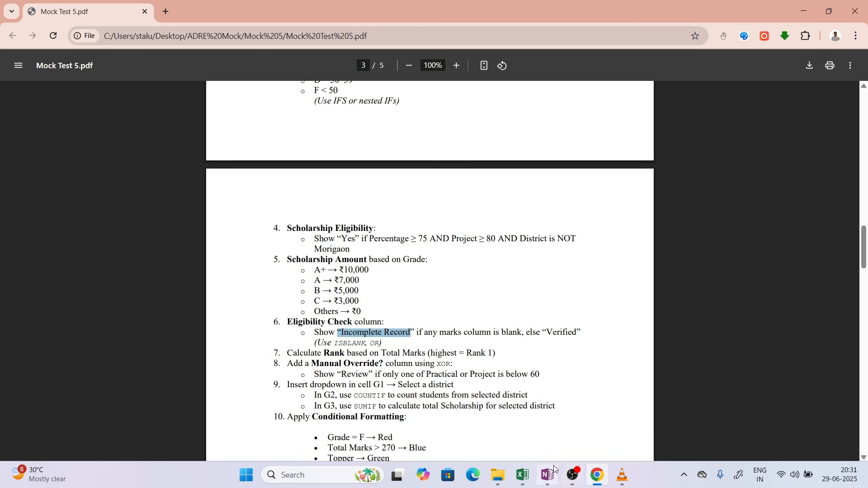
click(524, 475)
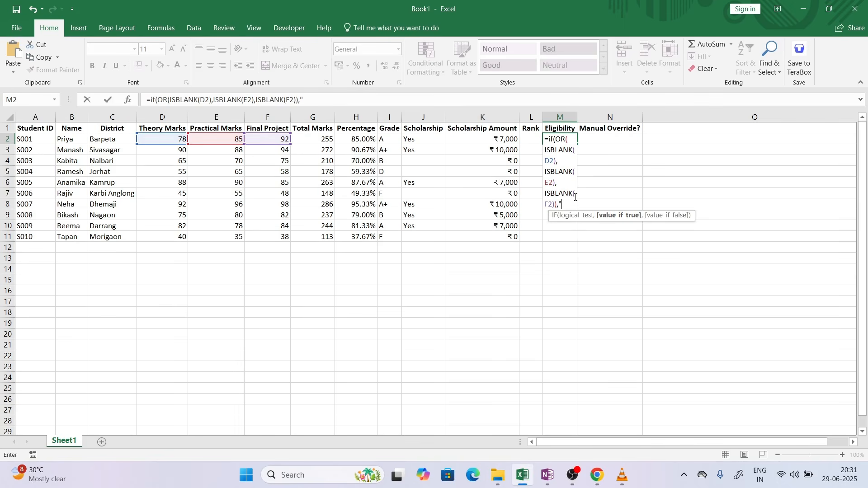
key(ctrl+v)
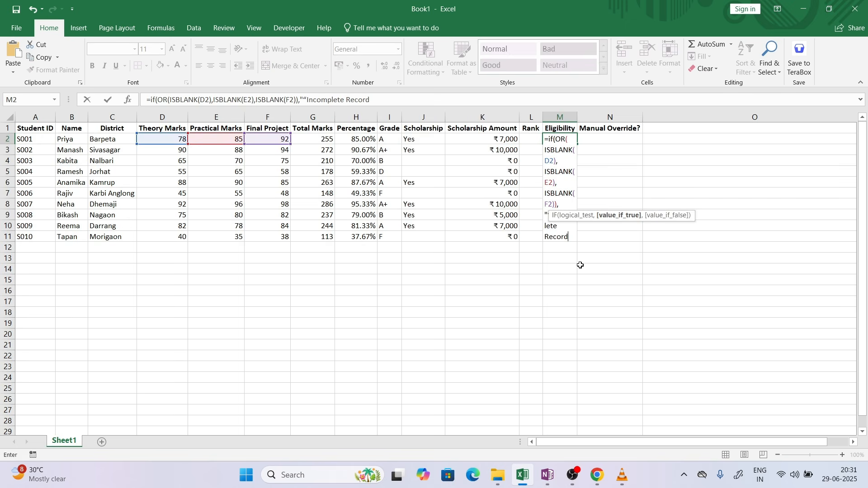
click(552, 215)
key(BackSpace)
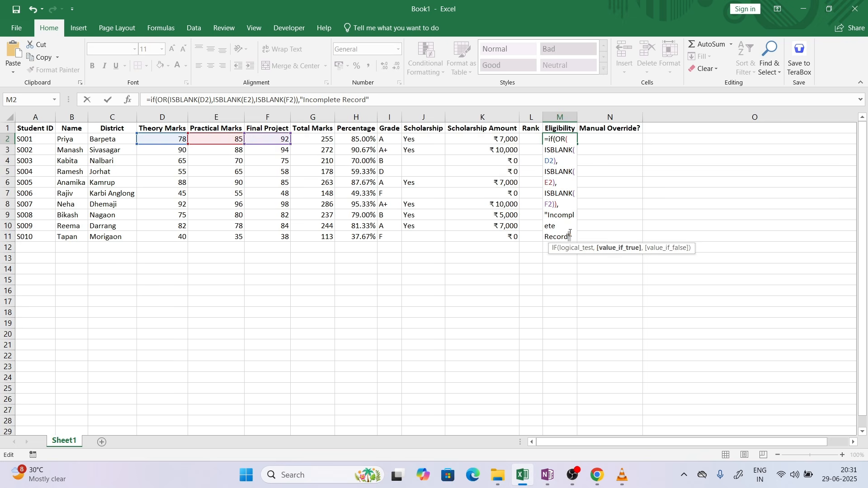
Step: Finish the M2 formula with "Verified" as the value if false, and fill it down through M11
text(,)
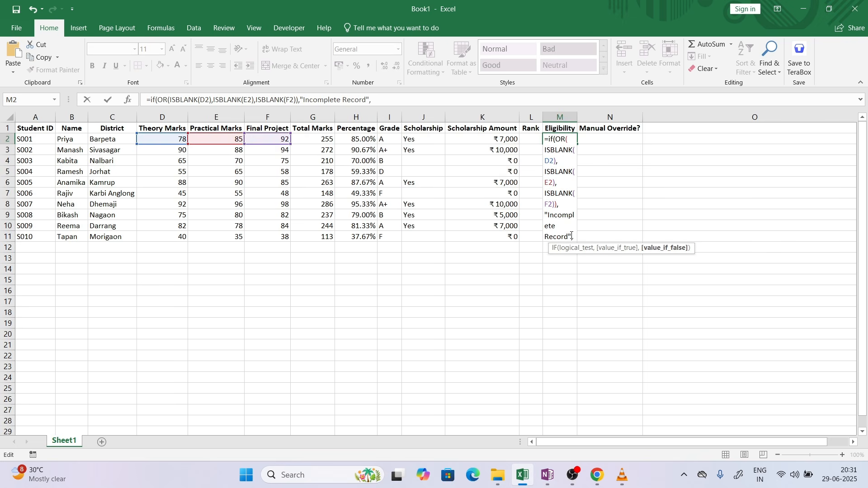
text("Ve)
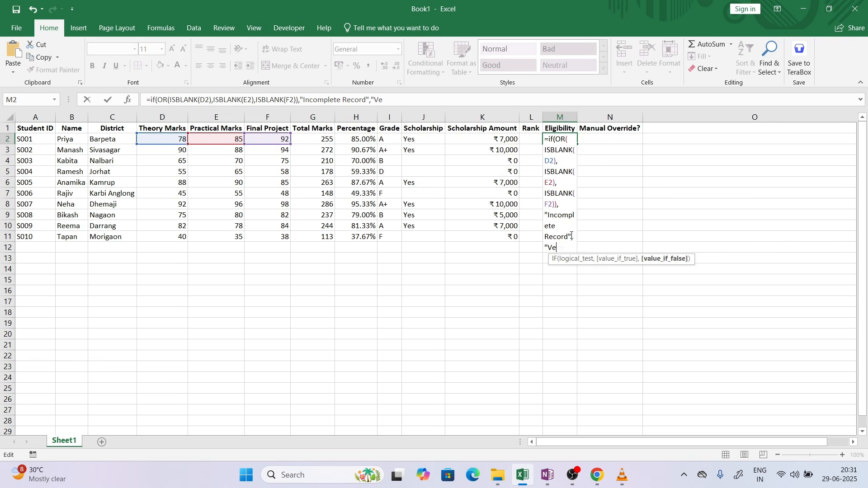
text(rified"))
key(Return)
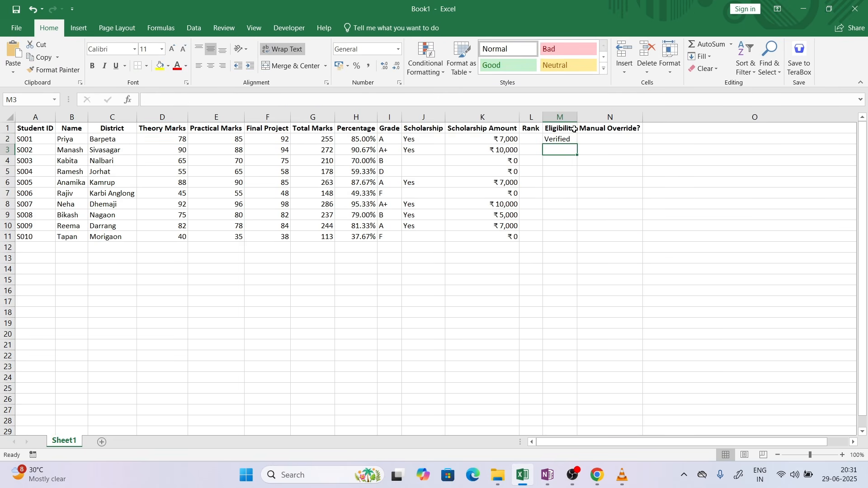
click(559, 139)
double_click(578, 145)
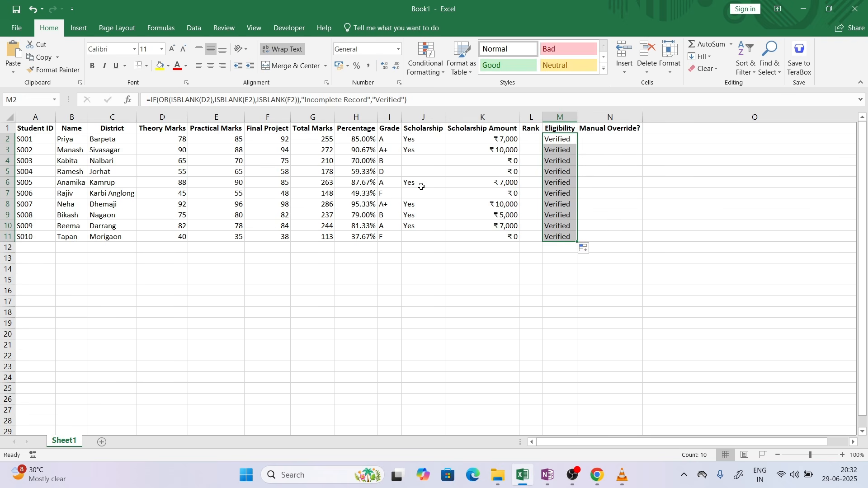
Step: Test the eligibility formula by clearing the Final Project mark in F5, and autofit the Eligibility column
click(278, 172)
key(Delete)
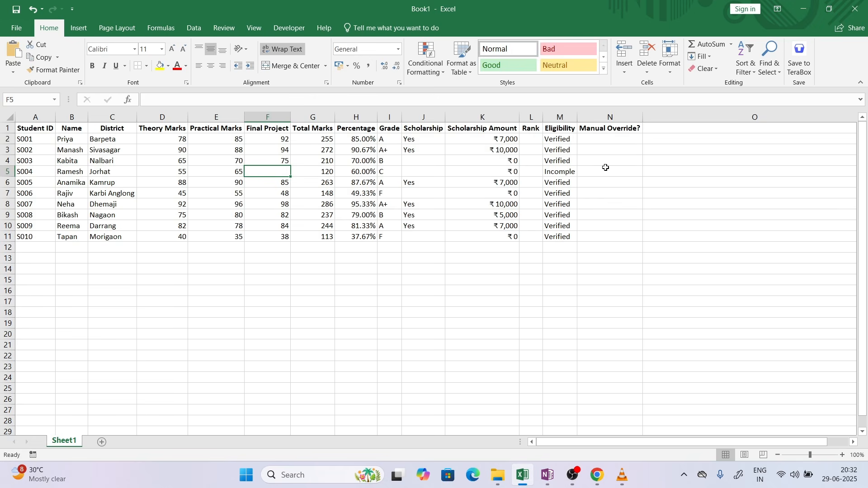
double_click(577, 117)
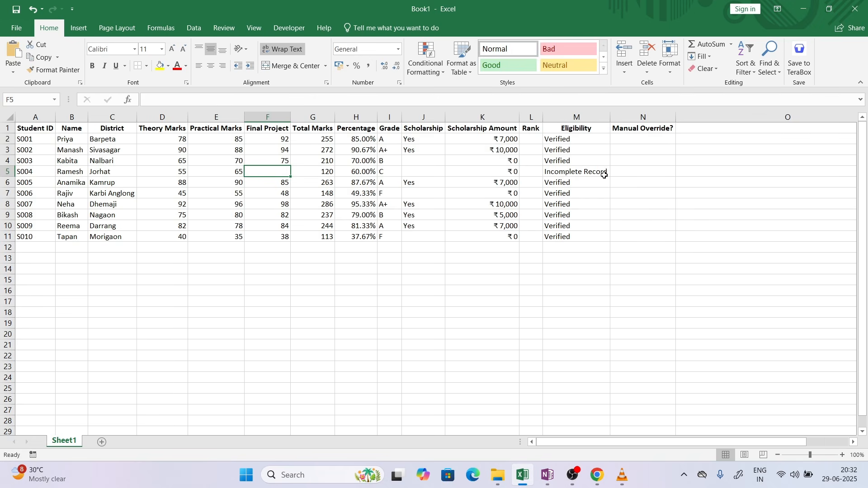
Step: Undo the Eligibility column autofit and the clearing of F5, and reduce row 5 to the height of its neighbouring rows
key(ctrl+z)
key(ctrl+z)
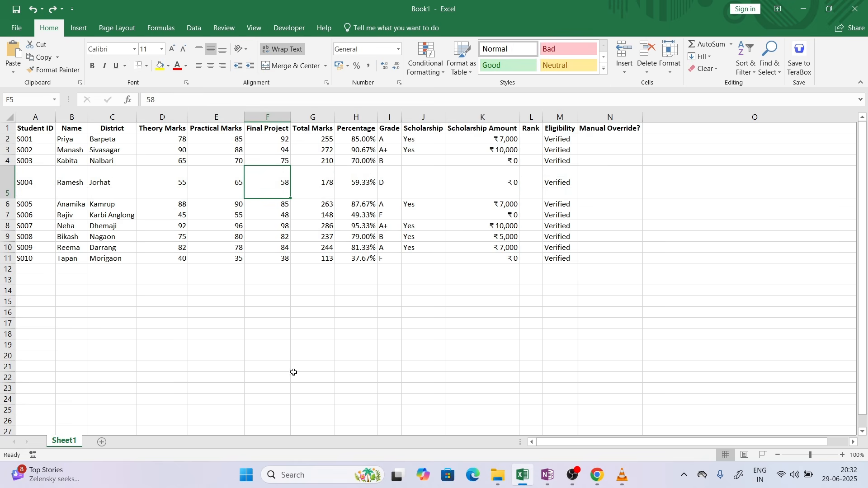
drag(12, 198, 8, 176)
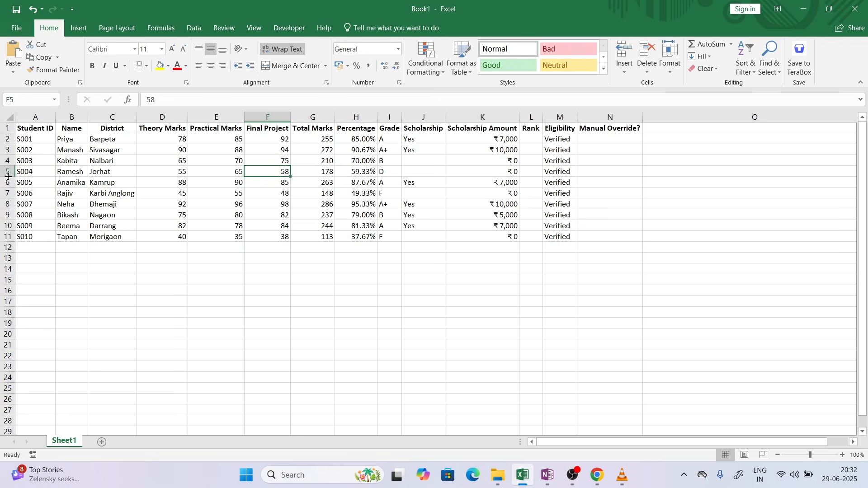
click(286, 323)
click(179, 235)
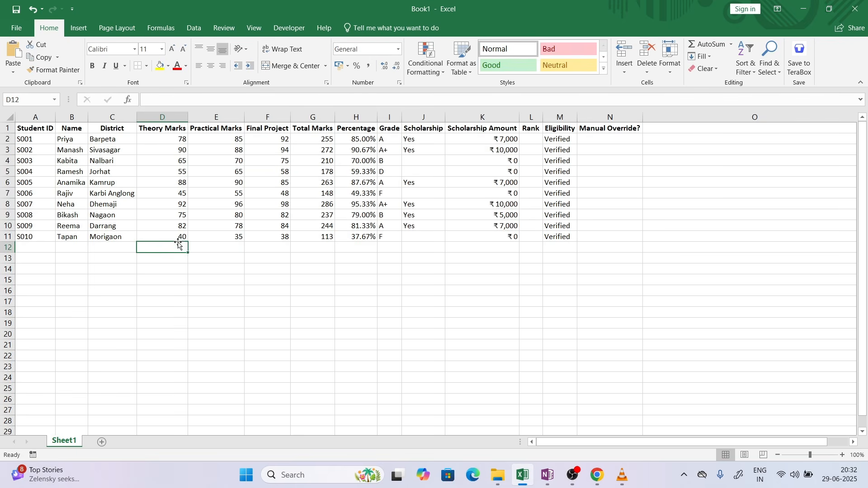
Step: Test the eligibility formula by clearing the Theory Marks in D11, and autofit the Eligibility column
key(Delete)
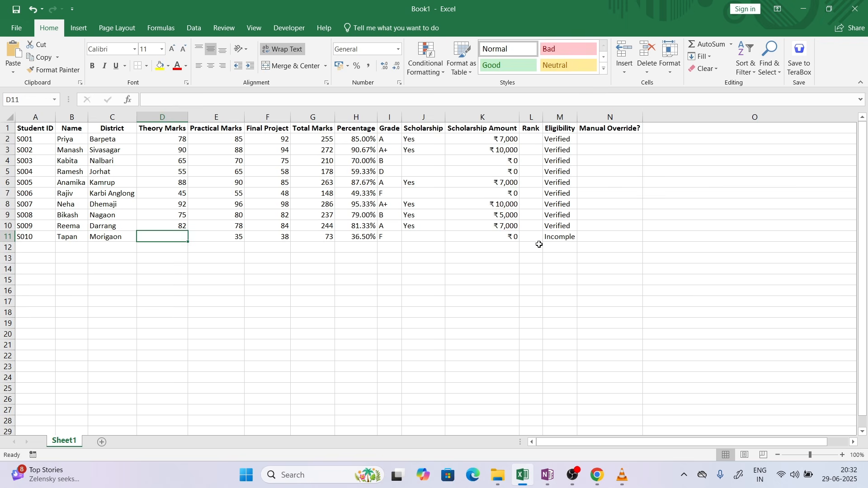
double_click(578, 117)
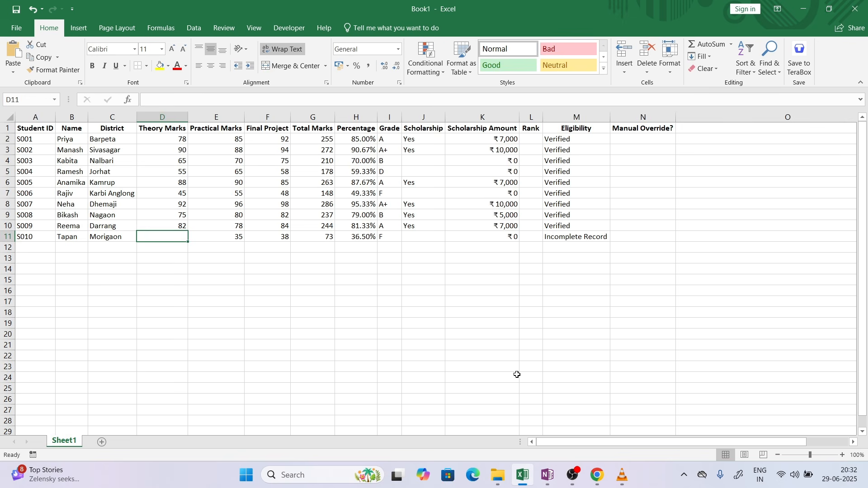
click(590, 154)
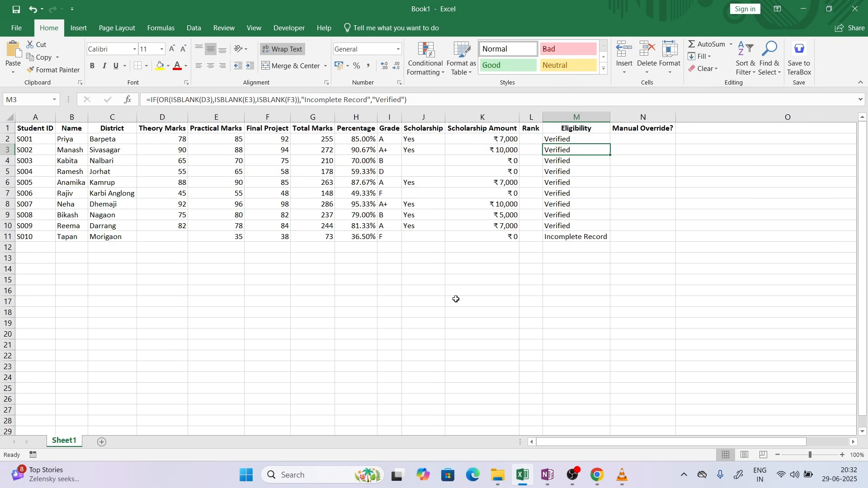
Step: Consult the Rank task in the Mock Test 5 PDF in Chrome, and start a RANK formula in cell L2 of the Excel sheet
click(597, 474)
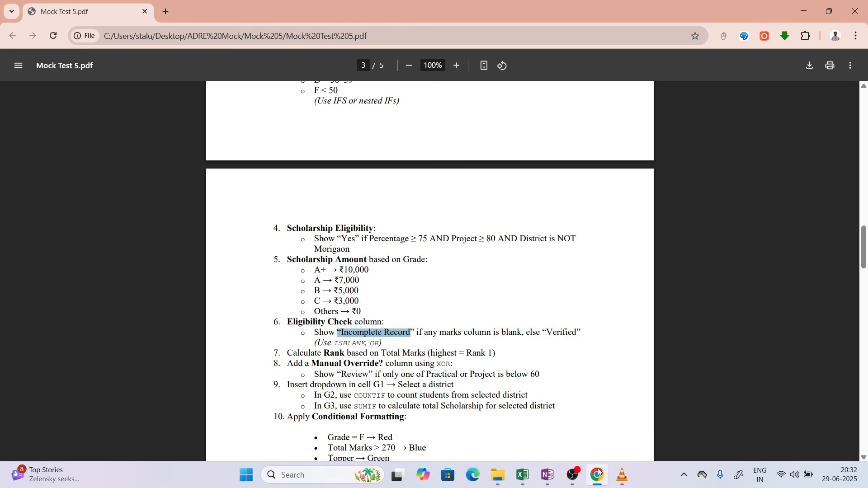
click(540, 362)
scroll(539, 361, down, 1)
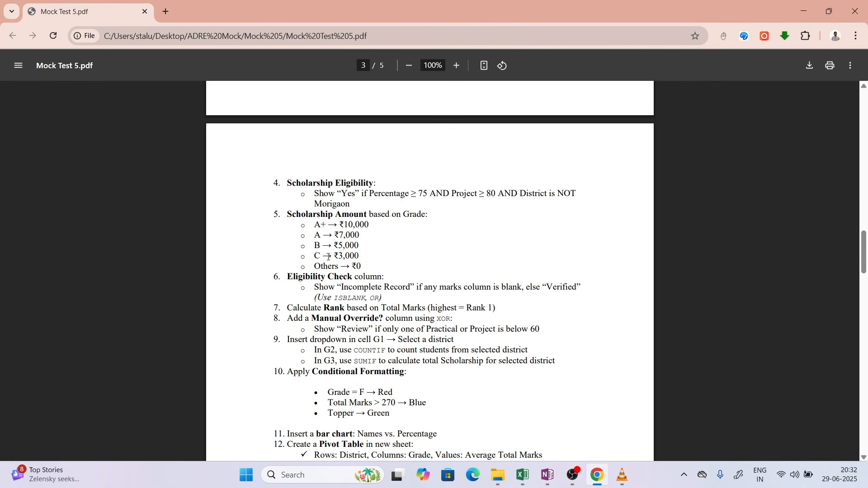
drag(354, 308, 496, 308)
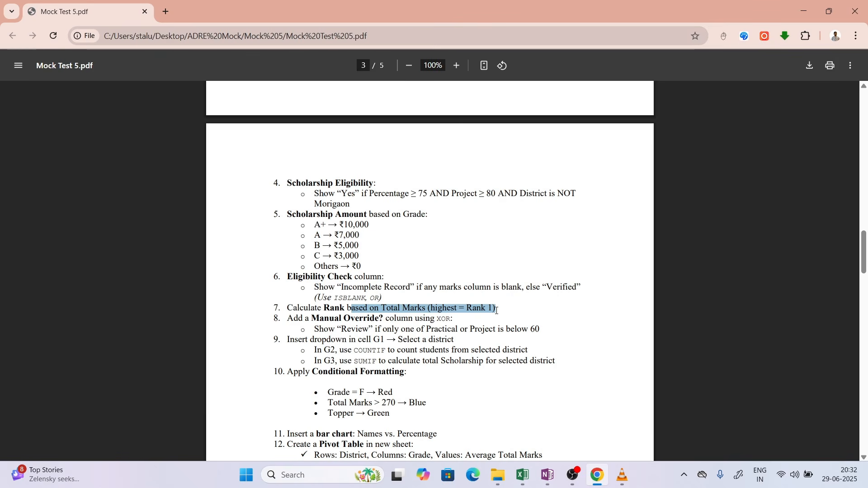
click(523, 475)
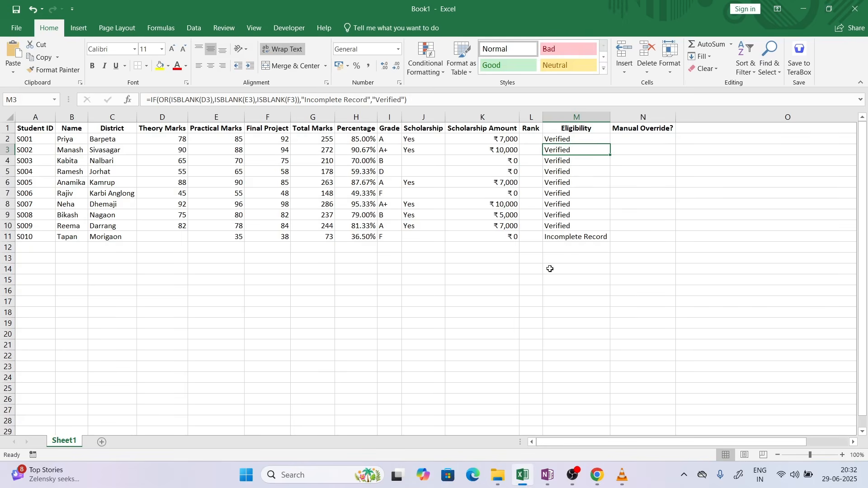
click(533, 138)
text(=ra)
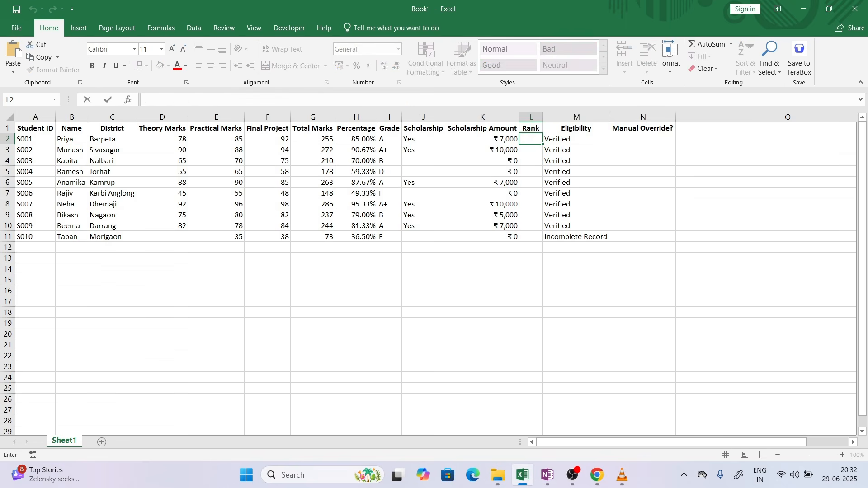
text(nk)
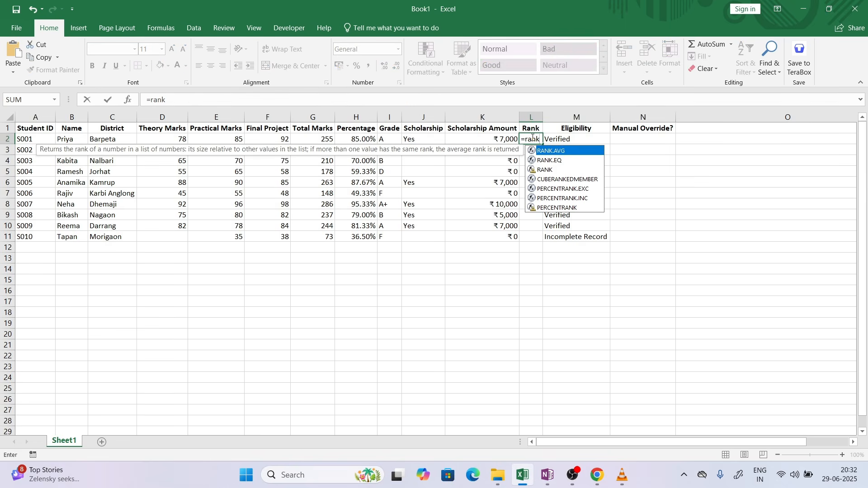
key(Down)
key(Down)
key(Down)
key(Tab)
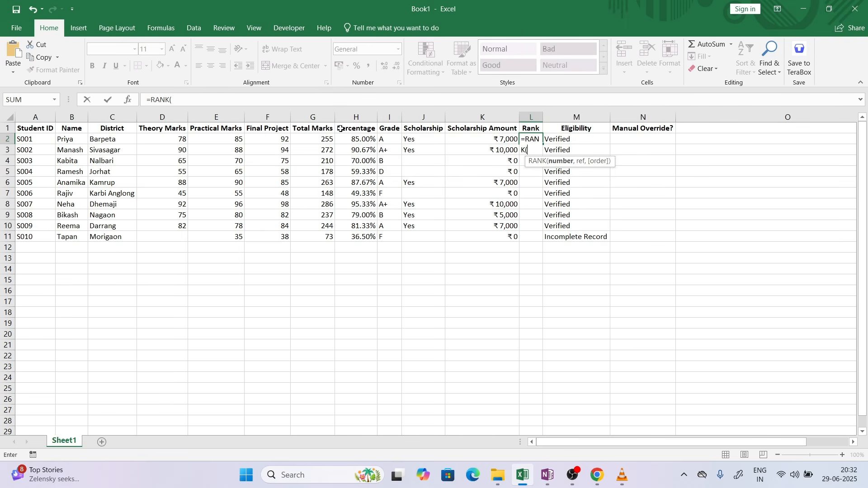
Step: Complete the L2 RANK formula with G2 as the number and G2:G11 as the reference, leaving out the order argument
click(317, 140)
text(,)
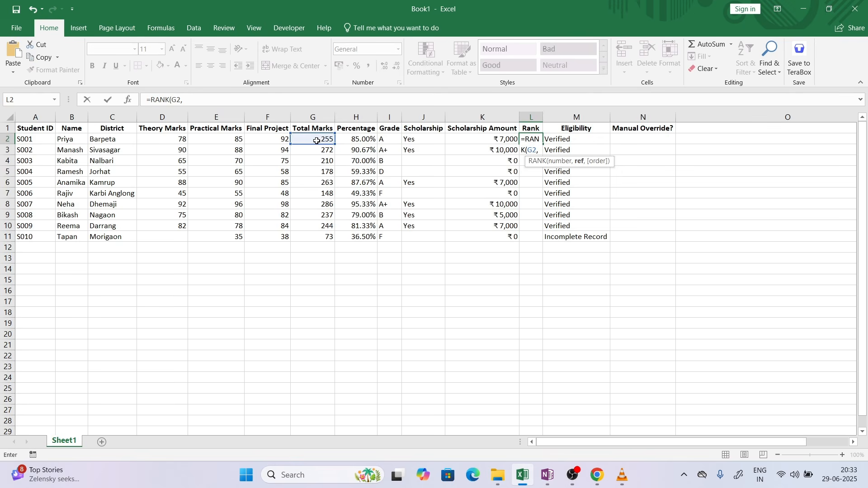
drag(318, 141, 319, 234)
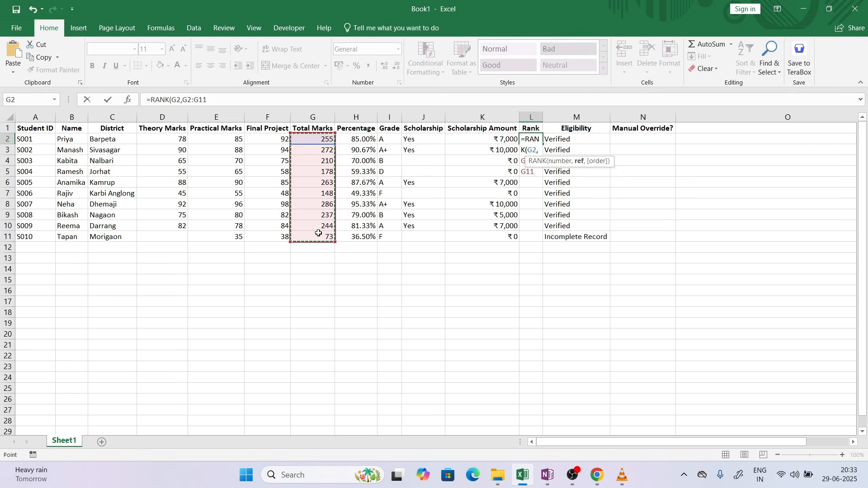
text(,)
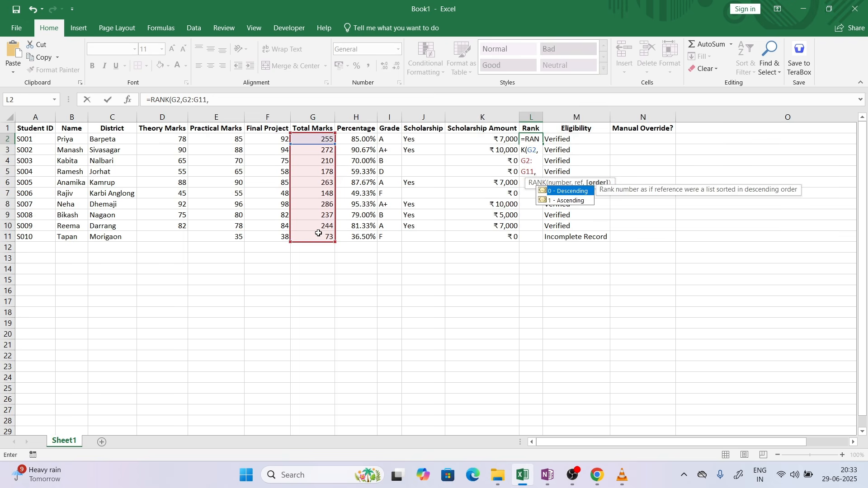
text(1)
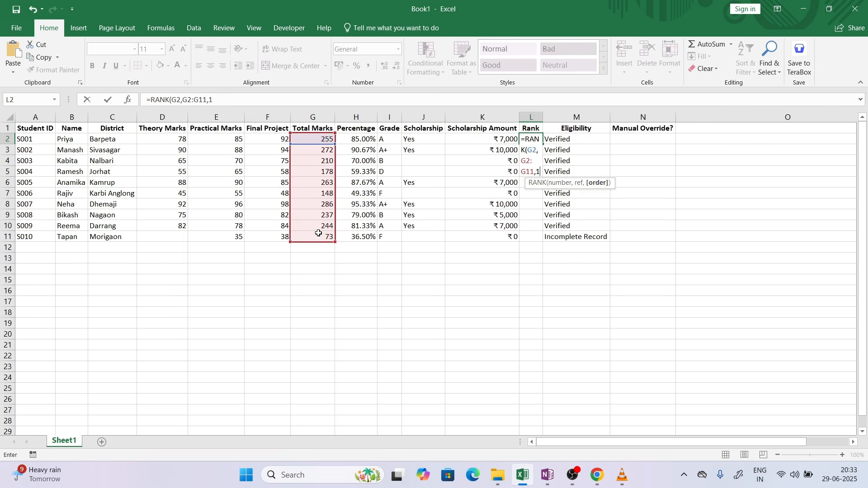
key(BackSpace)
key(BackSpace)
text())
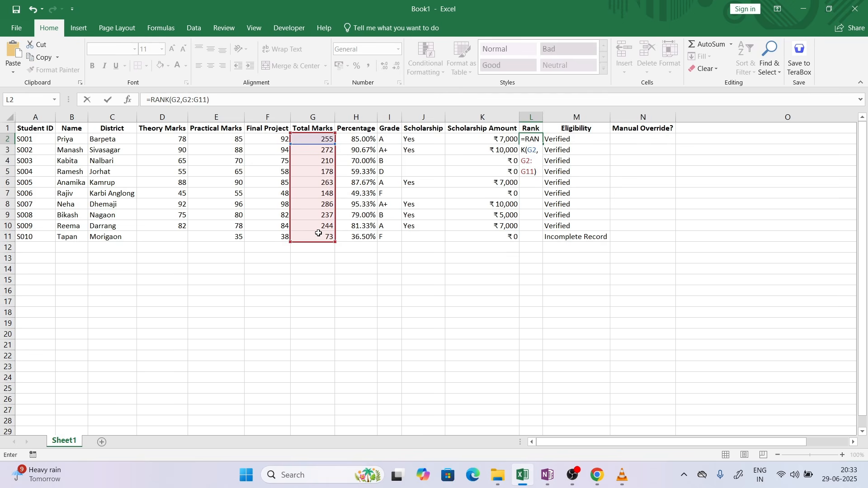
Step: Make the L2 formula's reference range absolute as $G$2:$G$11, and fill the rank formula down through L11
click(522, 158)
text($)
key(Right)
text($G$)
key(Right)
text($)
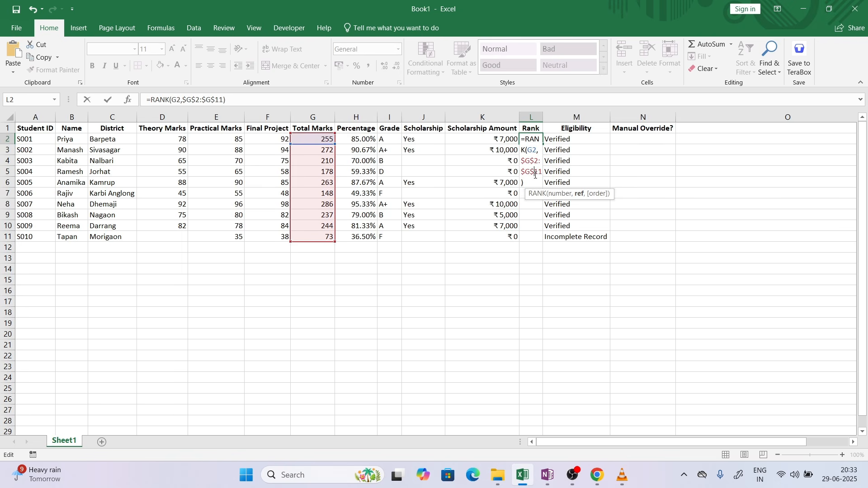
key(Return)
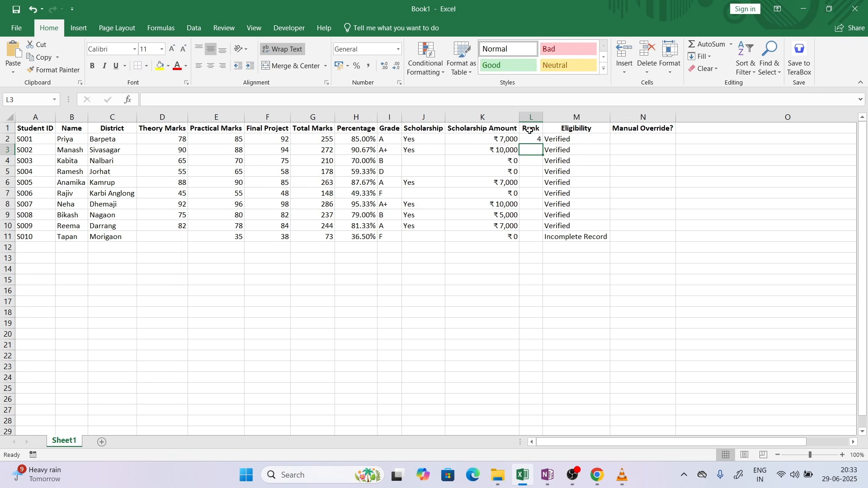
click(537, 140)
double_click(542, 143)
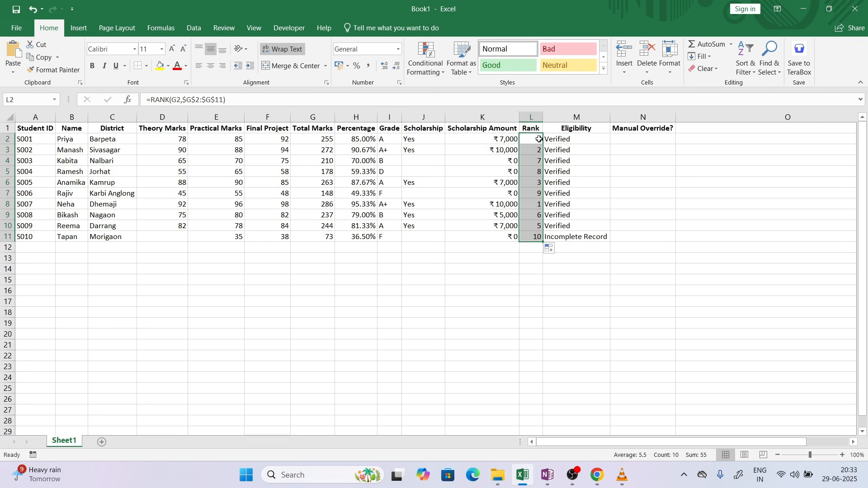
Step: Check the calculated ranks in column L against the students' percentages and total marks
drag(536, 205, 357, 211)
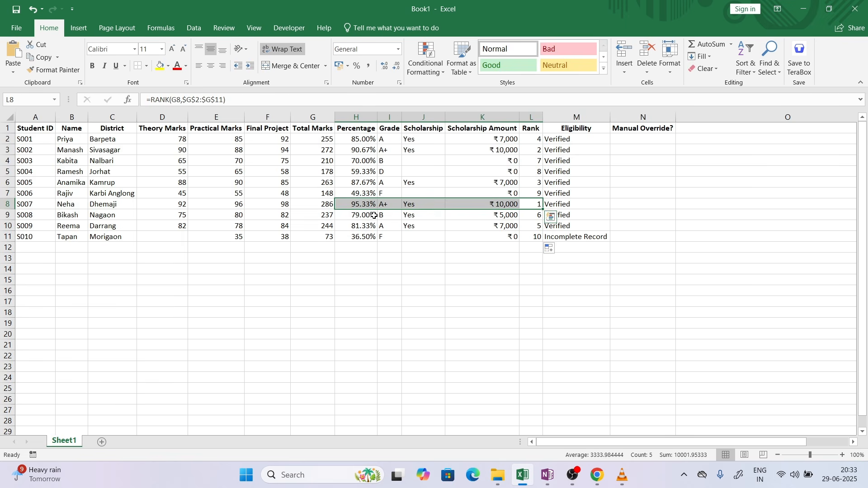
drag(528, 150, 360, 152)
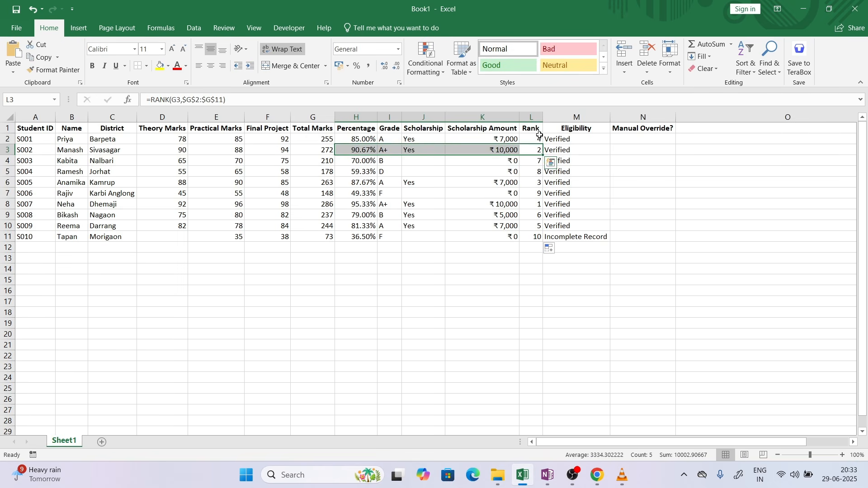
drag(538, 138, 534, 233)
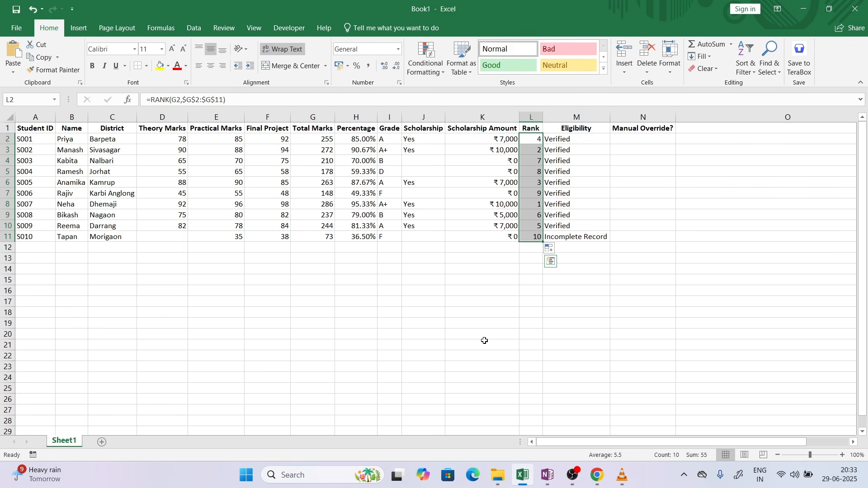
click(527, 151)
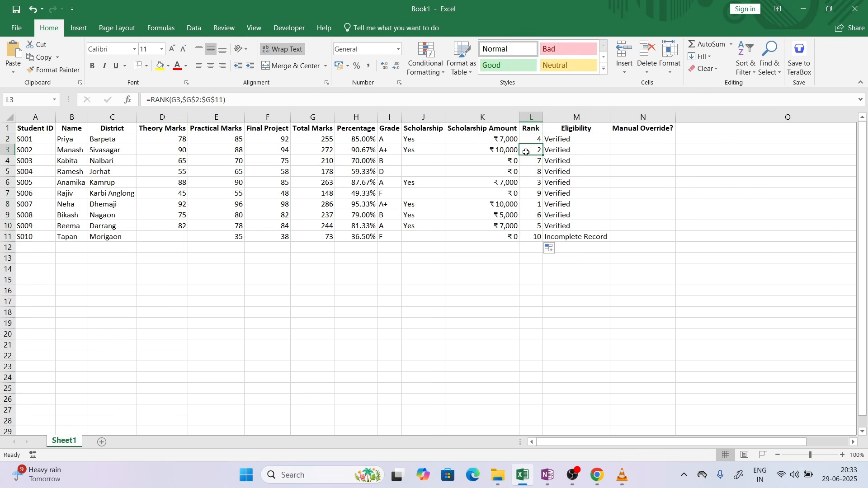
drag(325, 138, 314, 232)
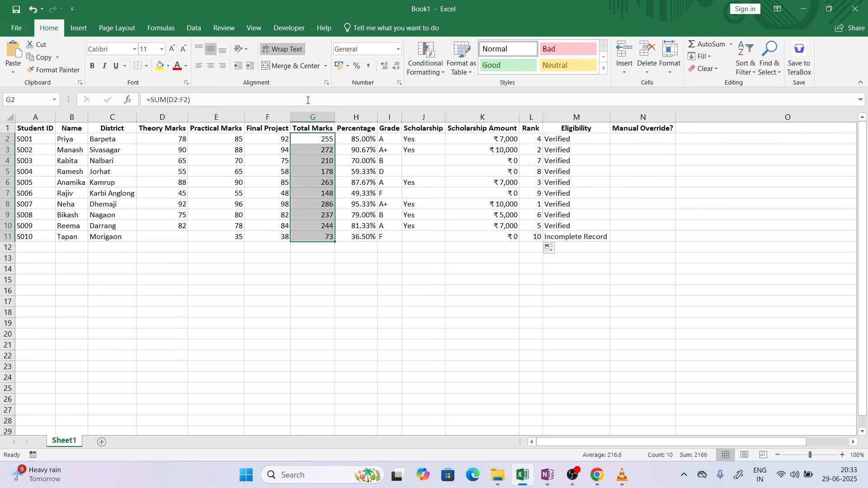
click(531, 138)
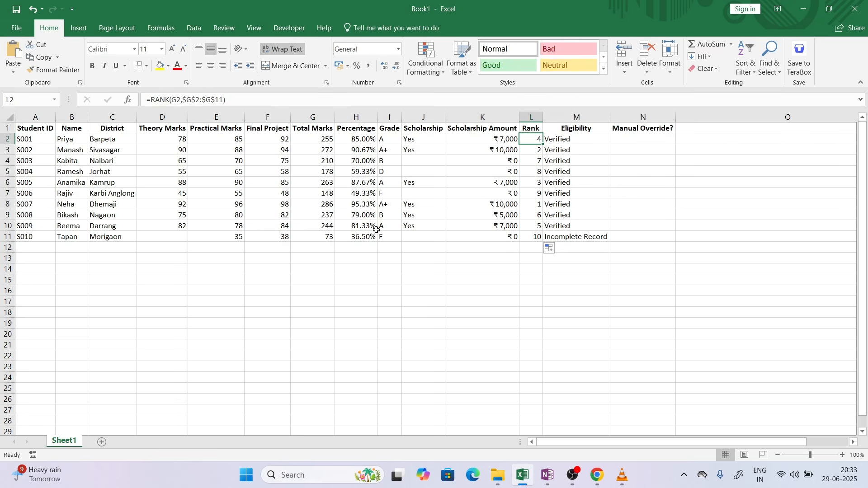
Step: Read the Manual Override? task in the Mock Test 5 PDF in Chrome, and select N2 in the Excel sheet for its formula
click(598, 476)
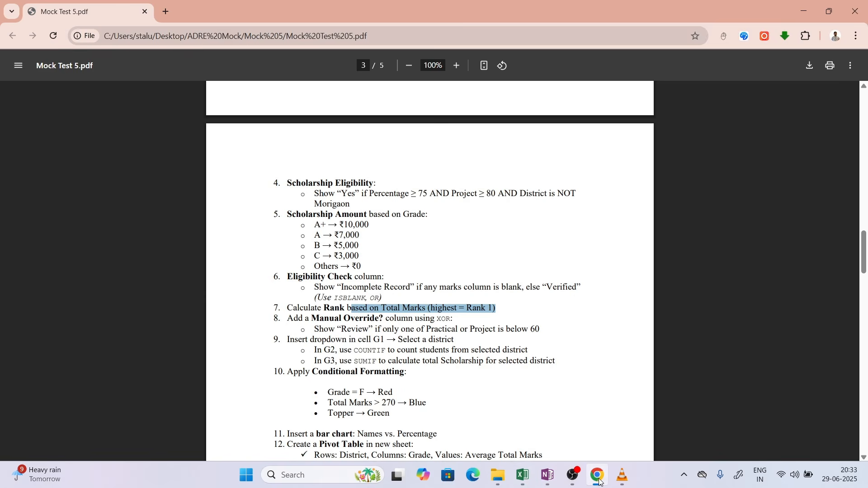
click(427, 317)
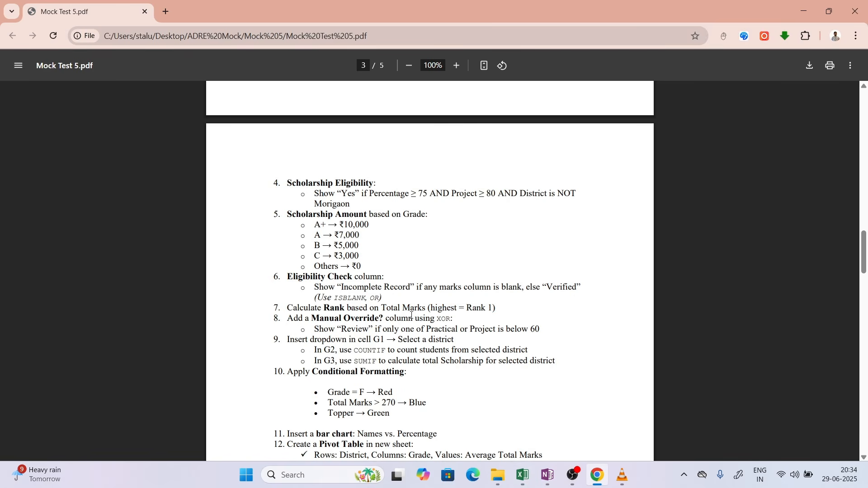
drag(316, 333, 365, 330)
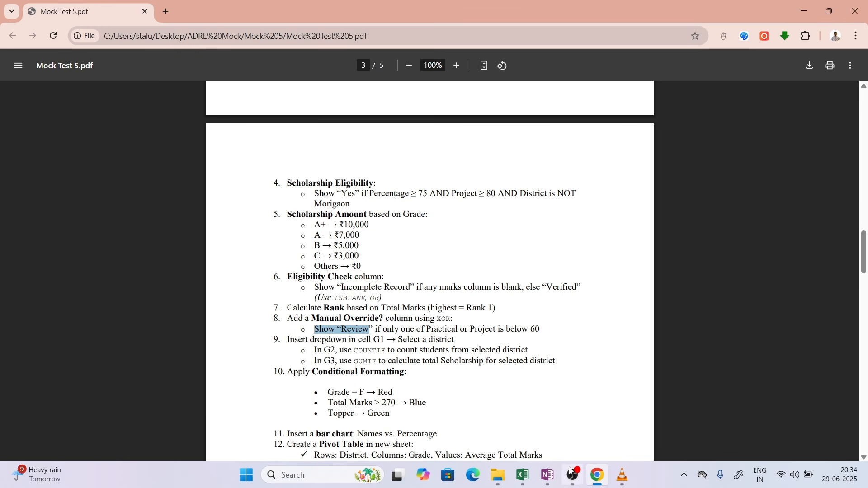
click(517, 476)
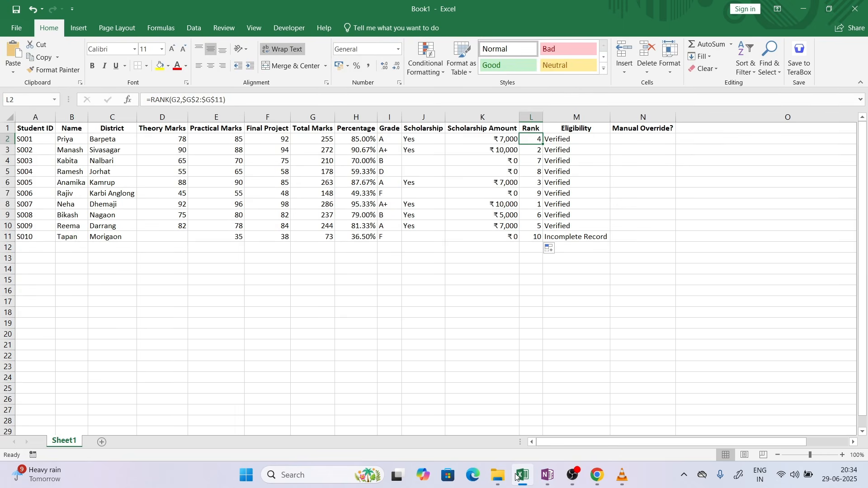
click(517, 476)
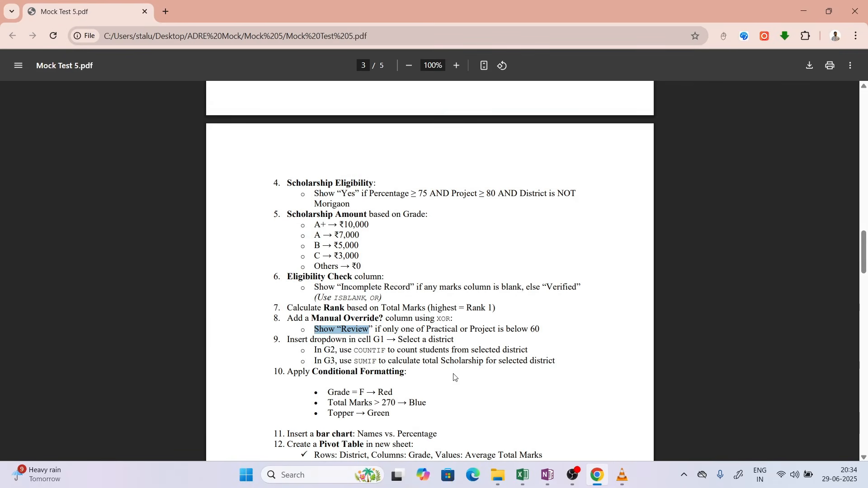
click(358, 335)
drag(358, 335, 529, 334)
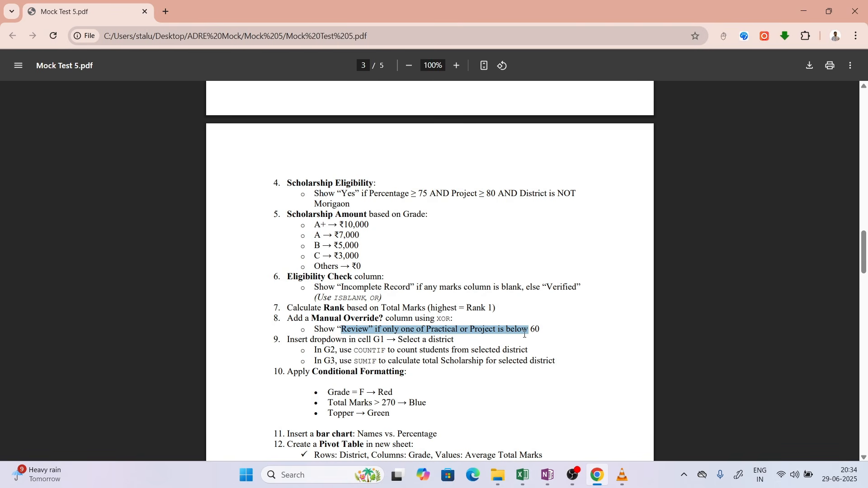
click(523, 475)
click(637, 141)
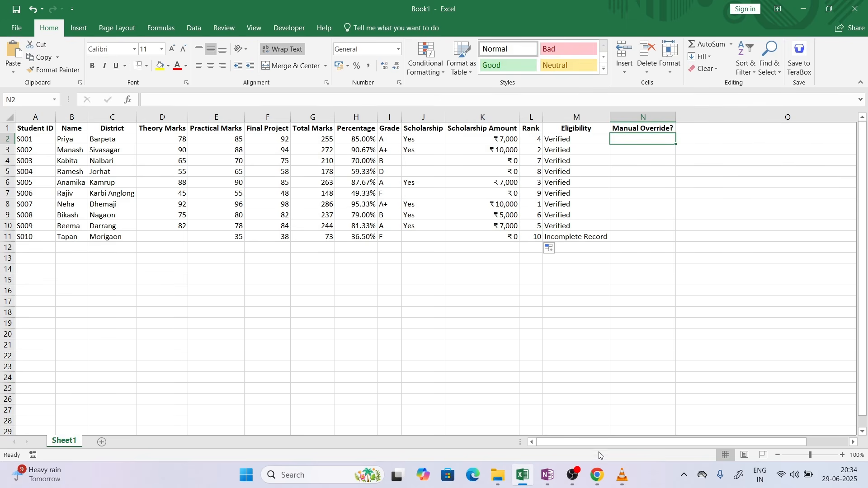
click(597, 475)
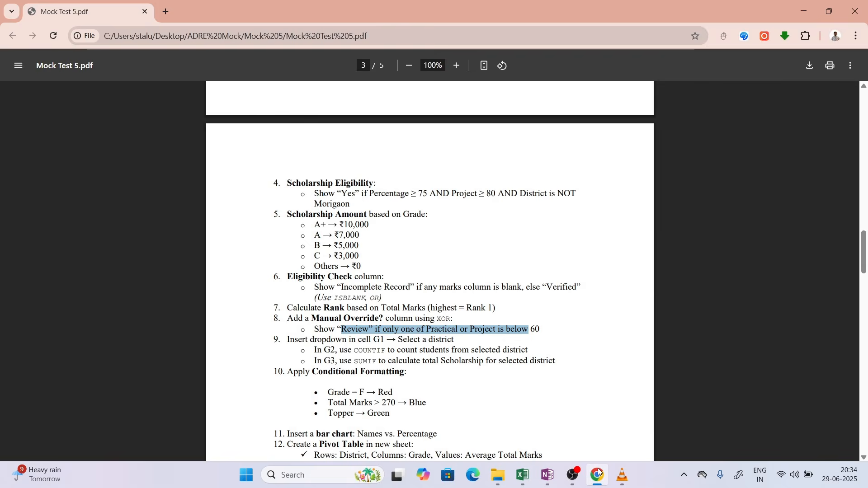
click(598, 474)
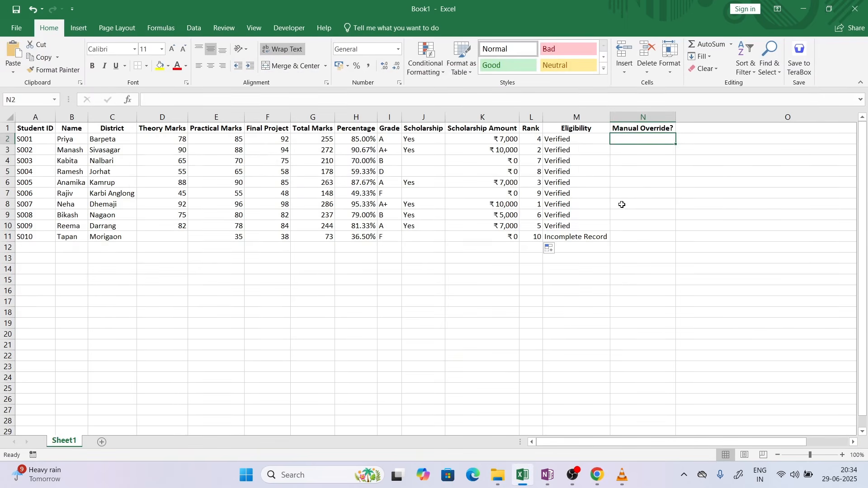
Step: Compare the Practical Marks and Final Project marks in rows 2 and 5 against the "Review" condition of only one below 60
drag(281, 139, 237, 137)
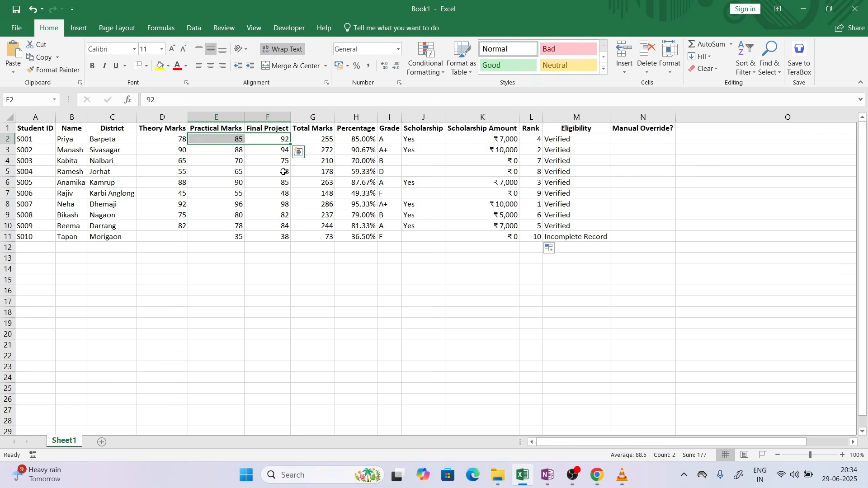
click(284, 172)
drag(283, 172, 243, 175)
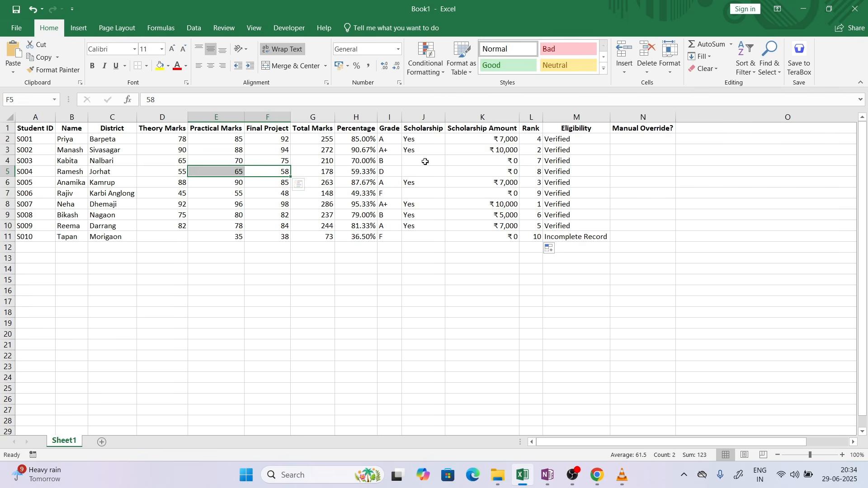
Step: Switch to OneNote and handwrite XOR in blue pen in the blank area below the AND/OR notes
click(547, 475)
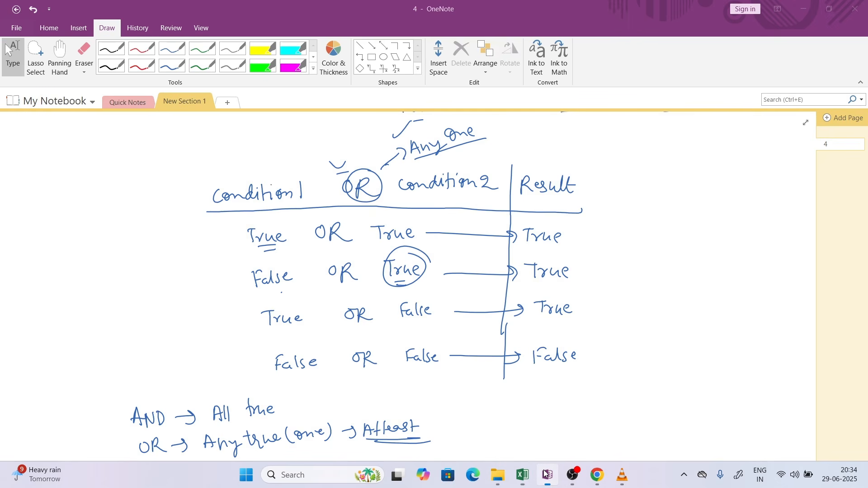
scroll(808, 462, down, 5)
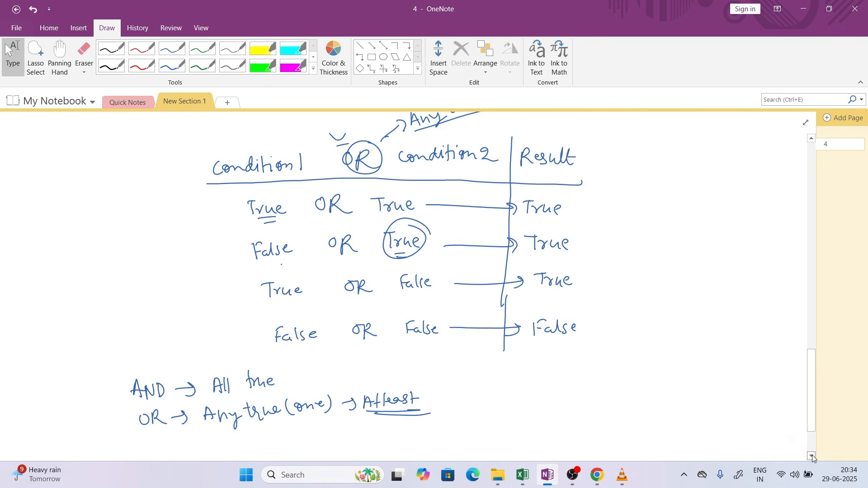
scroll(813, 457, down, 10)
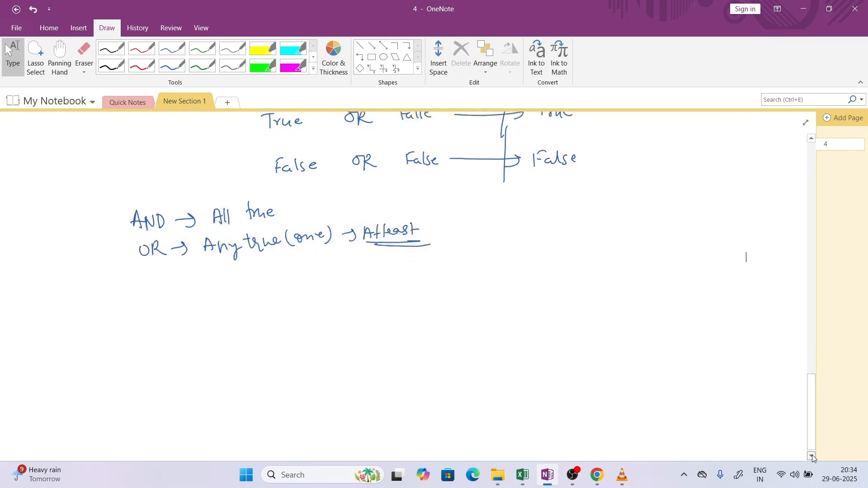
scroll(813, 458, down, 2)
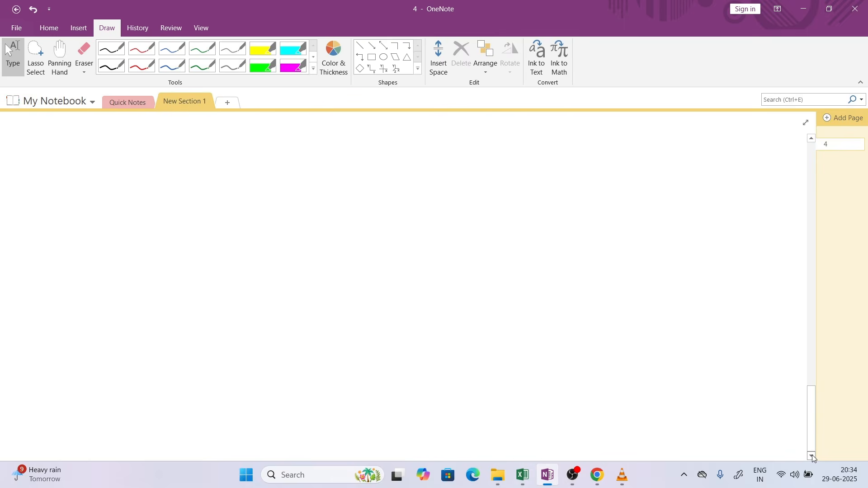
click(171, 66)
drag(201, 173, 210, 187)
mouse_move(209, 173)
mouse_down()
mouse_move(199, 189)
mouse_move(217, 176)
mouse_move(237, 185)
mouse_up()
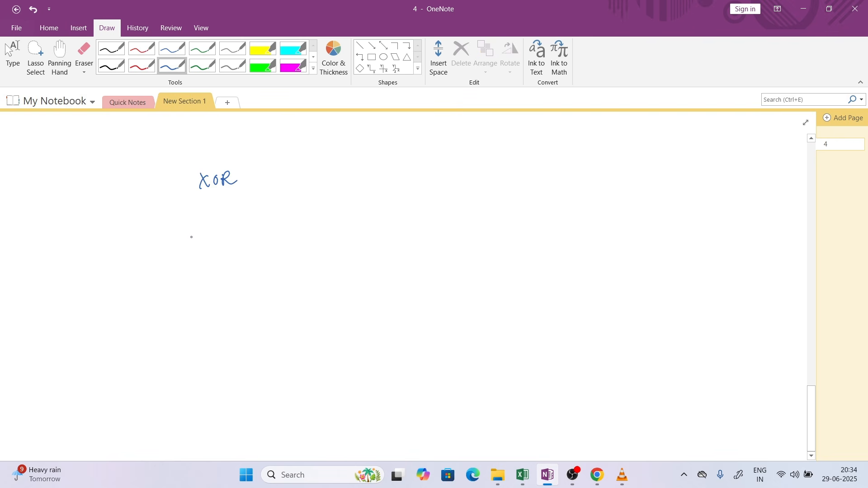
Step: Add the handwritten headings "Condition 1", "Condition 2" and "Result" around XOR, with a line beneath and a divider before Result
mouse_move(94, 188)
mouse_down()
mouse_move(99, 199)
mouse_move(121, 198)
mouse_up()
drag(123, 192, 128, 195)
mouse_move(130, 181)
mouse_down()
mouse_move(138, 194)
mouse_move(159, 194)
mouse_up()
drag(163, 192, 163, 192)
drag(265, 170, 298, 178)
drag(301, 172, 306, 179)
drag(303, 169, 310, 178)
drag(314, 172, 346, 178)
mouse_move(74, 211)
mouse_down()
mouse_move(324, 190)
mouse_move(440, 196)
mouse_up()
drag(358, 156, 347, 268)
mouse_move(363, 161)
mouse_down()
mouse_move(376, 179)
mouse_move(416, 178)
mouse_up()
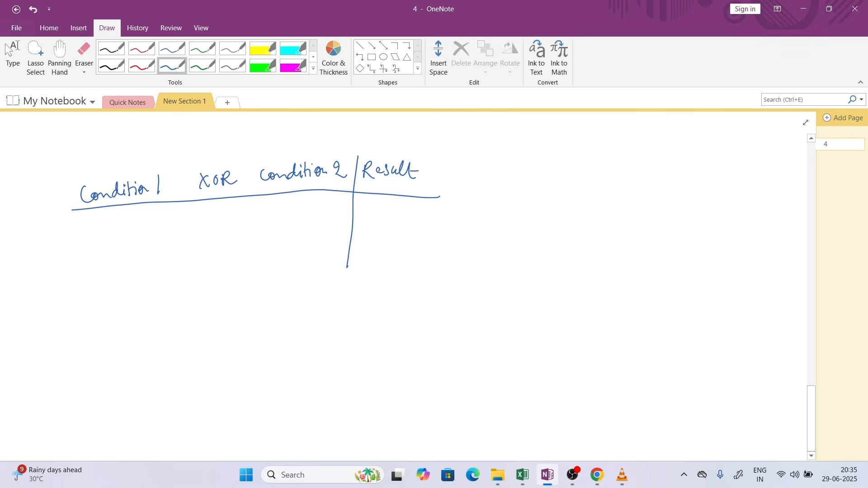
Step: Handwrite the first two truth-table rows: True XOR True, and True XOR False
mouse_move(105, 219)
mouse_down()
mouse_move(116, 217)
mouse_move(109, 233)
mouse_up()
mouse_move(112, 226)
mouse_down()
mouse_move(211, 222)
mouse_move(249, 208)
mouse_move(245, 219)
mouse_up()
drag(250, 214, 279, 218)
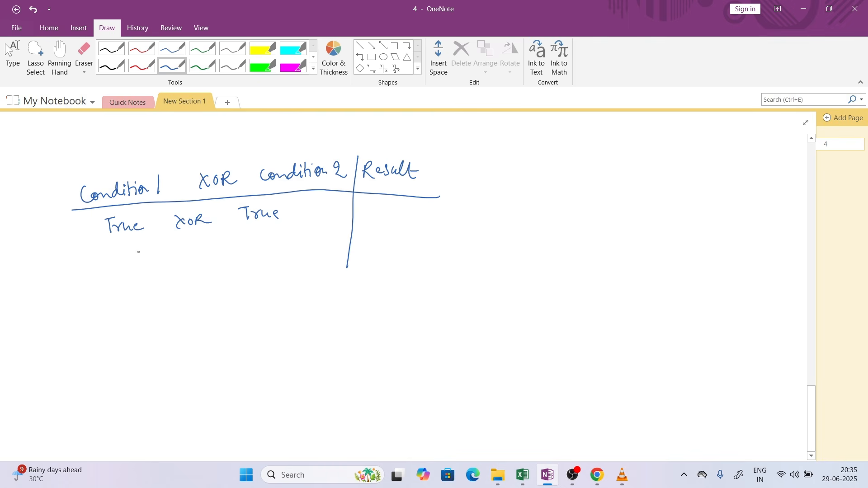
drag(115, 255, 113, 267)
drag(121, 258, 189, 258)
drag(195, 249, 204, 256)
drag(205, 244, 222, 252)
drag(256, 229, 250, 247)
drag(251, 239, 270, 230)
mouse_move(270, 230)
mouse_down()
mouse_move(271, 242)
mouse_move(289, 243)
mouse_up()
Step: Handwrite the last two truth-table rows, False XOR True and False XOR False, and extend the Result divider down beside them
drag(120, 285, 129, 282)
drag(136, 290, 142, 295)
drag(146, 290, 146, 294)
mouse_move(153, 290)
mouse_down()
mouse_move(201, 282)
mouse_move(194, 288)
mouse_up()
drag(209, 275, 214, 285)
mouse_move(215, 272)
mouse_down()
mouse_move(233, 280)
mouse_move(260, 261)
mouse_up()
mouse_move(258, 264)
mouse_down()
mouse_move(260, 277)
mouse_move(272, 268)
mouse_up()
drag(270, 268, 285, 275)
drag(123, 323, 121, 335)
drag(120, 322, 130, 320)
drag(121, 331, 138, 333)
mouse_move(137, 333)
mouse_down()
mouse_move(143, 321)
mouse_move(163, 329)
mouse_move(204, 320)
mouse_up()
mouse_move(206, 311)
mouse_down()
mouse_move(199, 322)
mouse_move(211, 313)
mouse_up()
mouse_move(217, 308)
mouse_down()
mouse_move(217, 318)
mouse_move(256, 313)
mouse_up()
mouse_move(255, 302)
mouse_down()
mouse_move(264, 298)
mouse_move(271, 310)
mouse_up()
mouse_move(273, 309)
mouse_down()
mouse_move(277, 297)
mouse_move(280, 309)
mouse_up()
drag(281, 302, 302, 306)
drag(351, 258, 352, 332)
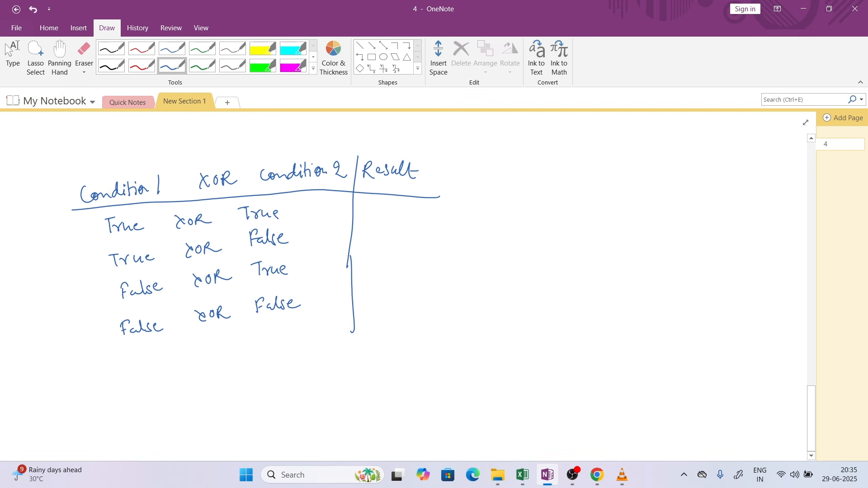
Step: Underline the conditions in the first two XOR rows and write their results with arrows: False and True
drag(117, 235, 136, 234)
drag(249, 222, 257, 220)
mouse_move(249, 224)
mouse_down()
mouse_move(378, 219)
mouse_move(391, 204)
mouse_up()
drag(379, 215, 394, 217)
drag(399, 206, 403, 219)
drag(410, 212, 419, 219)
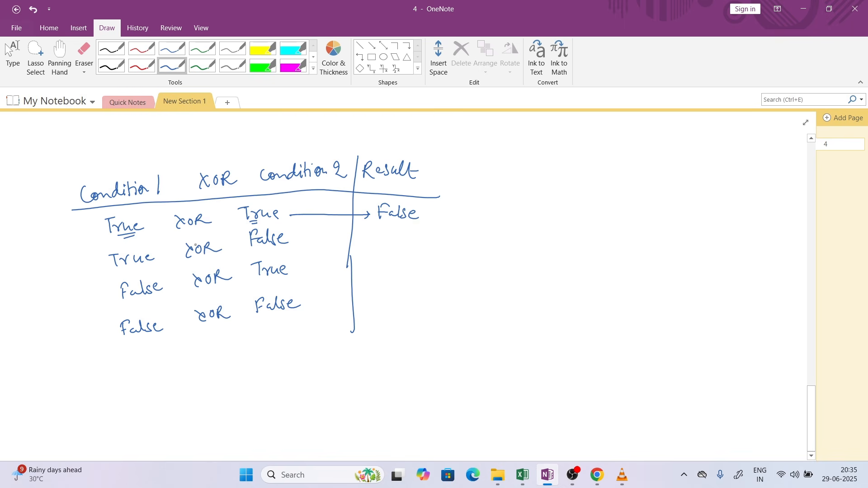
drag(143, 266, 156, 263)
drag(256, 249, 266, 249)
mouse_move(302, 240)
mouse_down()
mouse_move(368, 240)
mouse_move(362, 246)
mouse_move(393, 231)
mouse_move(390, 243)
mouse_up()
mouse_move(397, 243)
mouse_down()
mouse_move(404, 236)
mouse_move(412, 245)
mouse_up()
drag(411, 241, 418, 247)
Step: Underline the conditions in the last two XOR rows and write their results with arrows: True and False
drag(148, 298, 164, 294)
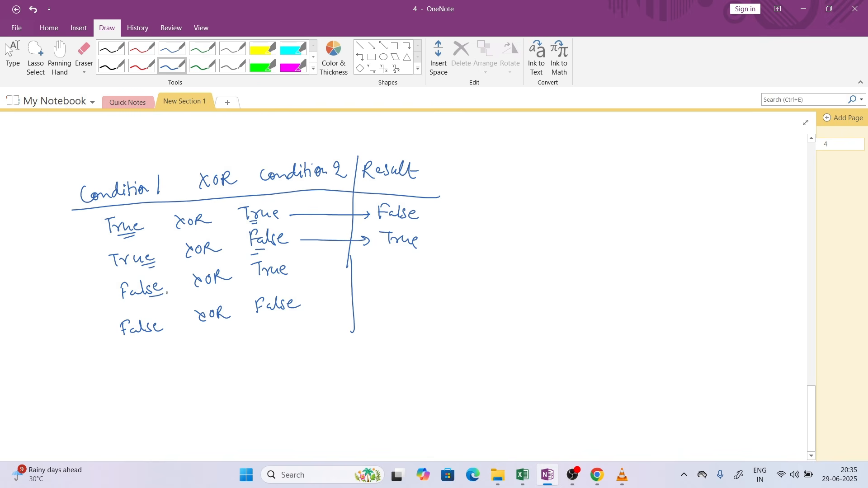
mouse_move(299, 271)
mouse_down()
mouse_move(367, 271)
mouse_move(365, 278)
mouse_move(397, 265)
mouse_up()
mouse_move(390, 266)
mouse_down()
mouse_move(392, 278)
mouse_move(408, 267)
mouse_move(416, 277)
mouse_up()
drag(419, 272, 423, 275)
drag(143, 338, 160, 335)
mouse_move(264, 318)
mouse_down()
mouse_move(350, 304)
mouse_move(390, 310)
mouse_move(399, 294)
mouse_up()
drag(391, 303, 412, 309)
drag(412, 294, 415, 307)
drag(418, 304, 426, 306)
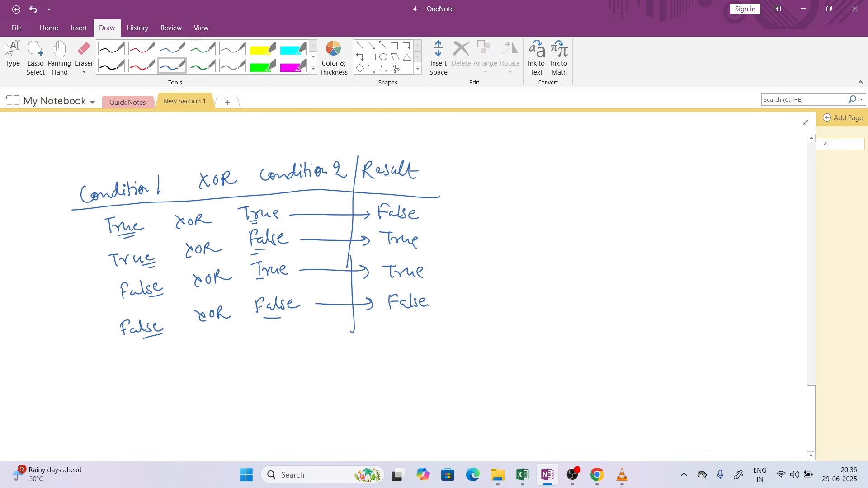
Step: Circle XOR in the table heading and label it "Different" with an arrow
mouse_move(227, 156)
mouse_down()
mouse_move(240, 163)
mouse_move(254, 149)
mouse_up()
drag(249, 150, 268, 150)
drag(281, 139, 290, 149)
drag(283, 142, 330, 140)
drag(331, 128, 334, 134)
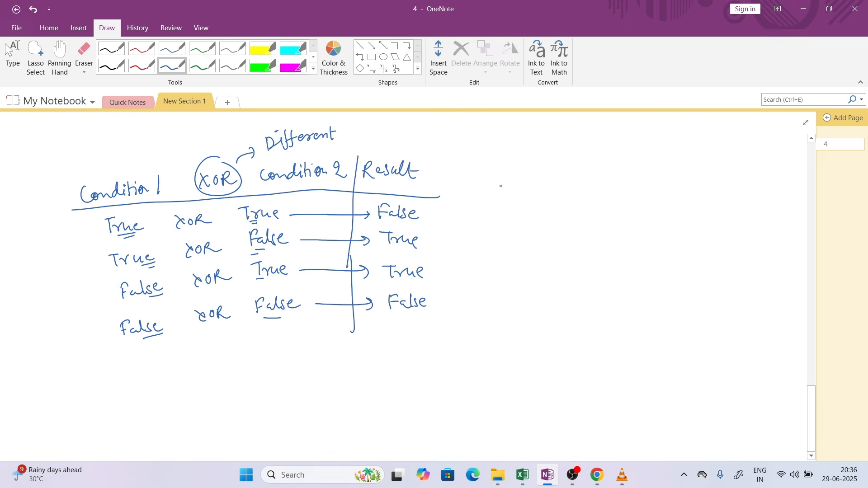
Step: Handwrite the first override condition, "(prac < 60)", beside the XOR table
mouse_move(492, 195)
mouse_down()
mouse_move(493, 208)
mouse_move(522, 199)
mouse_up()
mouse_move(527, 186)
mouse_down()
mouse_move(532, 202)
mouse_move(537, 190)
mouse_move(541, 202)
mouse_move(562, 186)
mouse_up()
drag(487, 185, 500, 216)
drag(573, 177, 573, 200)
key(Escape)
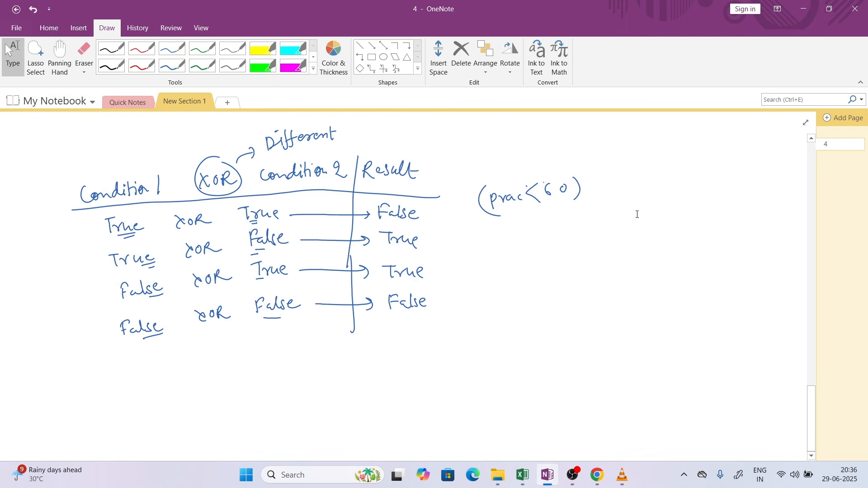
Step: Recheck the Manual Override? task in the PDF, and handwrite "(Final < 60)" beside the practical condition in OneNote
click(515, 473)
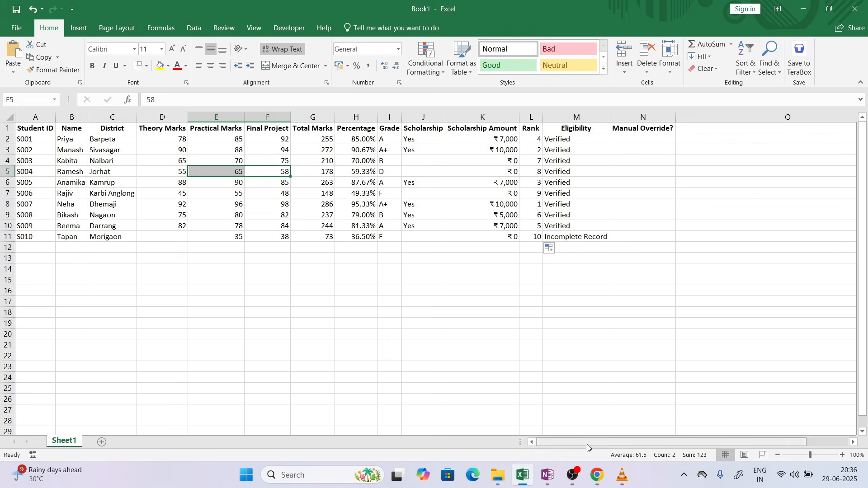
click(597, 475)
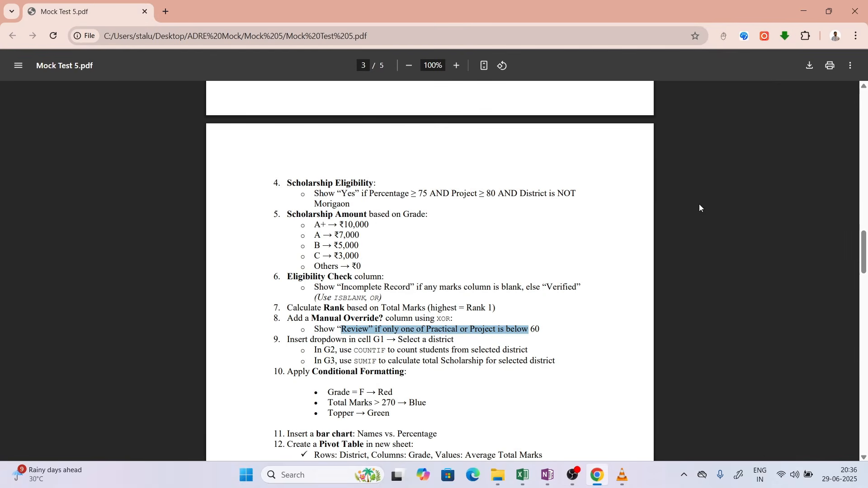
click(548, 475)
click(172, 66)
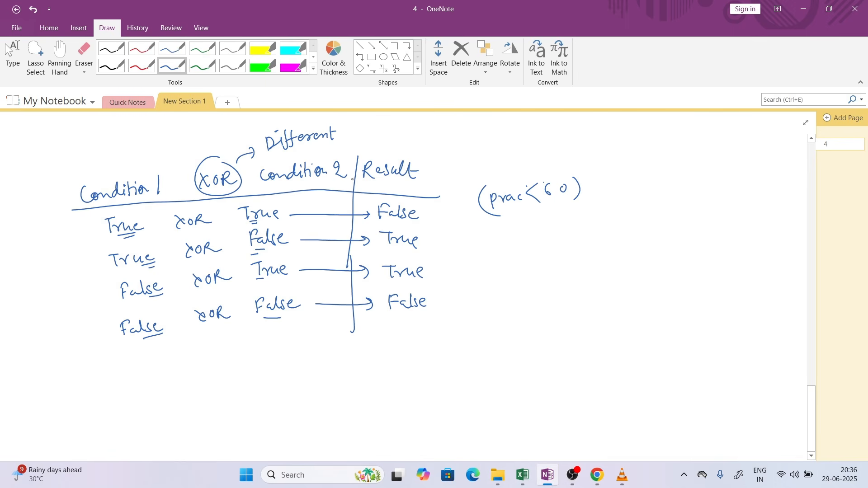
mouse_move(628, 177)
mouse_down()
mouse_move(627, 191)
mouse_move(651, 189)
mouse_up()
mouse_move(656, 183)
mouse_down()
mouse_move(688, 191)
mouse_move(709, 178)
mouse_up()
drag(627, 167, 638, 196)
drag(724, 171, 714, 196)
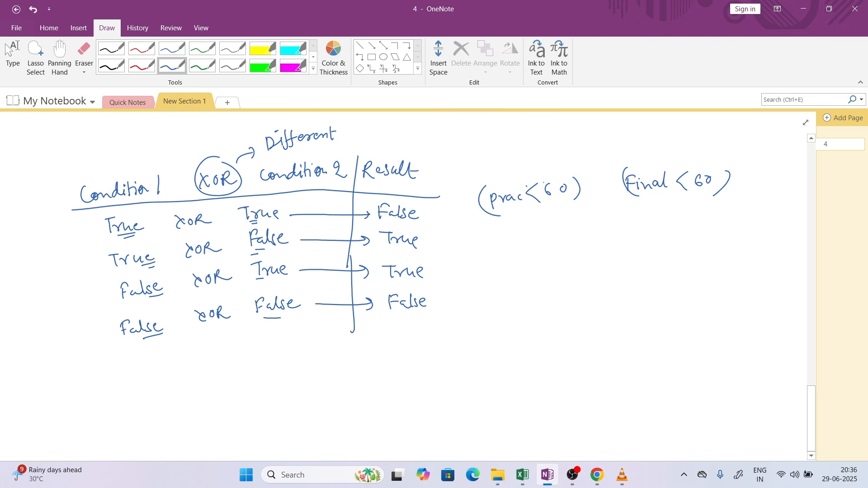
Step: Tick and underline the practical condition, and write "Review" with an arrow beneath the two conditions
drag(525, 167, 532, 160)
drag(535, 168, 549, 163)
mouse_move(561, 225)
mouse_down()
mouse_move(590, 244)
mouse_move(611, 244)
mouse_up()
mouse_move(612, 228)
mouse_down()
mouse_move(620, 244)
mouse_move(650, 231)
mouse_up()
mouse_move(655, 230)
mouse_down()
mouse_move(655, 241)
mouse_move(687, 230)
mouse_up()
drag(512, 212, 546, 212)
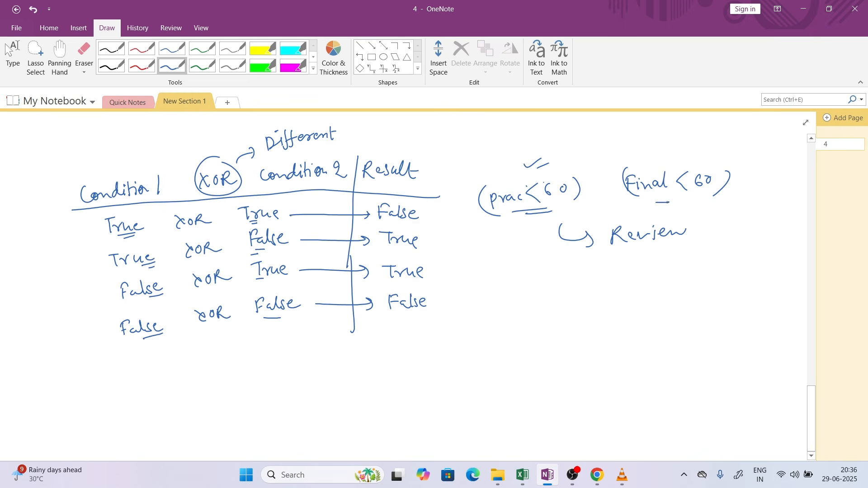
Step: Underline the final project condition, and circle both the practical and final project conditions
right_click(660, 204)
click(559, 264)
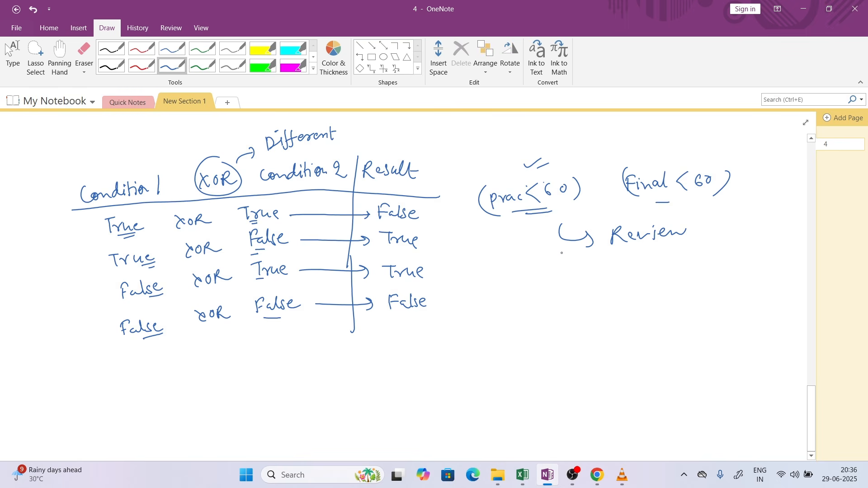
mouse_move(588, 194)
mouse_down()
mouse_move(511, 199)
mouse_move(559, 206)
mouse_up()
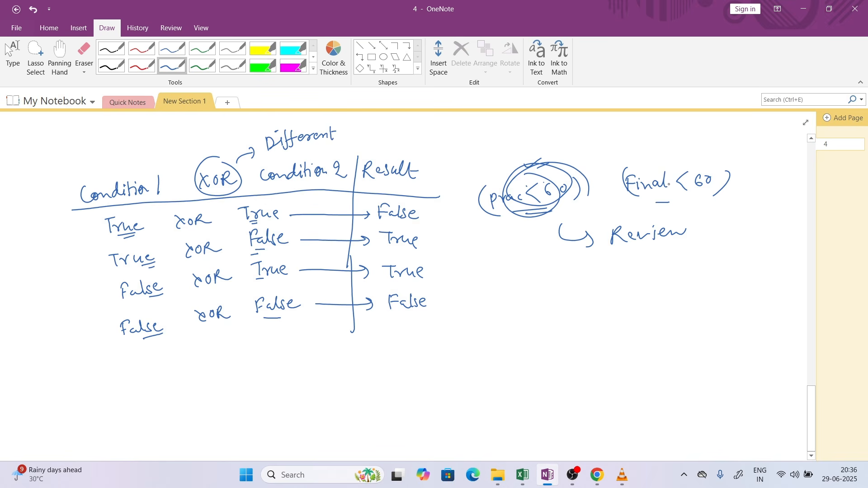
mouse_move(663, 144)
mouse_down()
mouse_move(632, 162)
mouse_move(665, 144)
mouse_up()
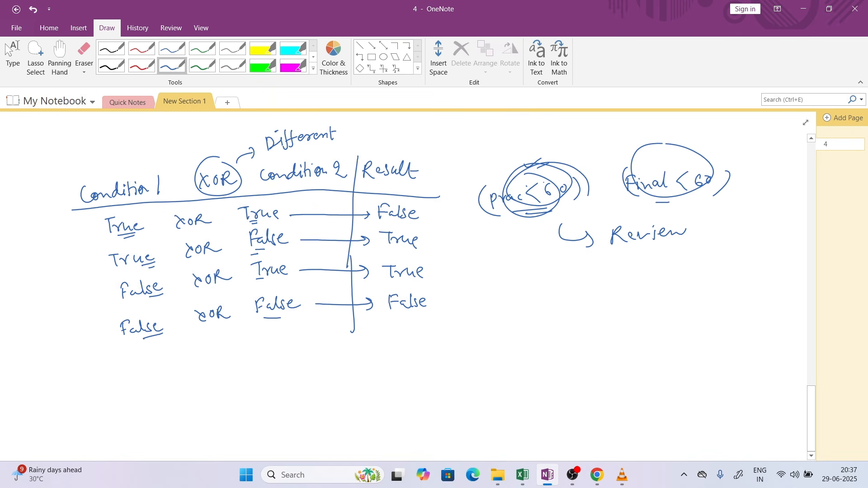
key(Escape)
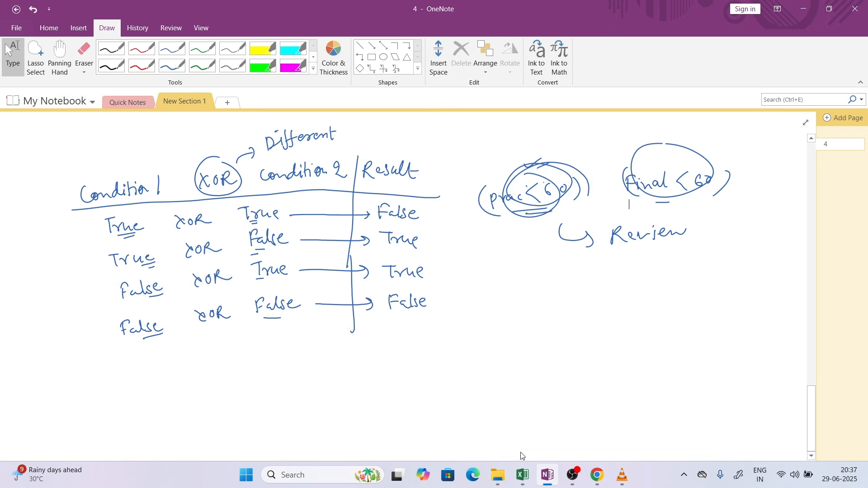
Step: Switch to the Excel sheet and enter TRUE in L18 and M18 as the first XOR test pair
click(523, 475)
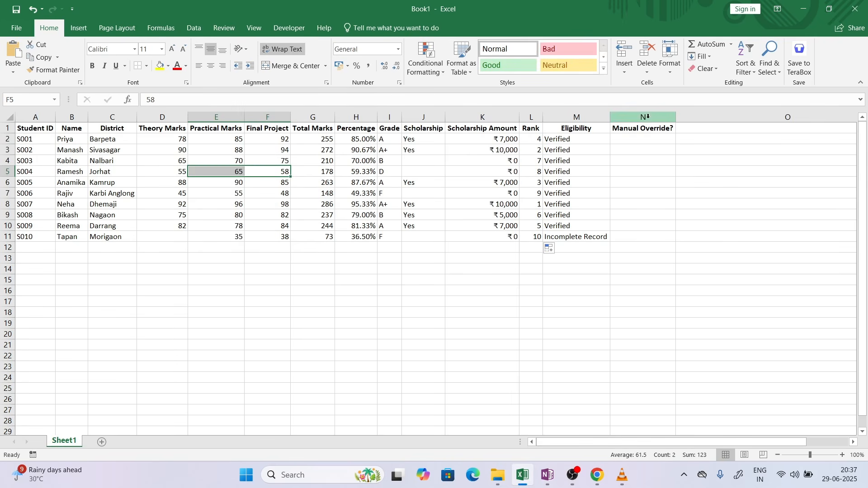
click(534, 312)
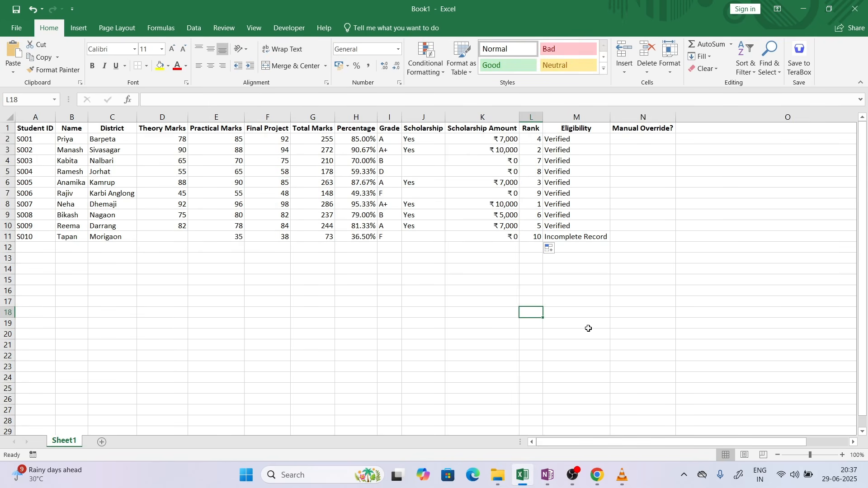
text(TRUE)
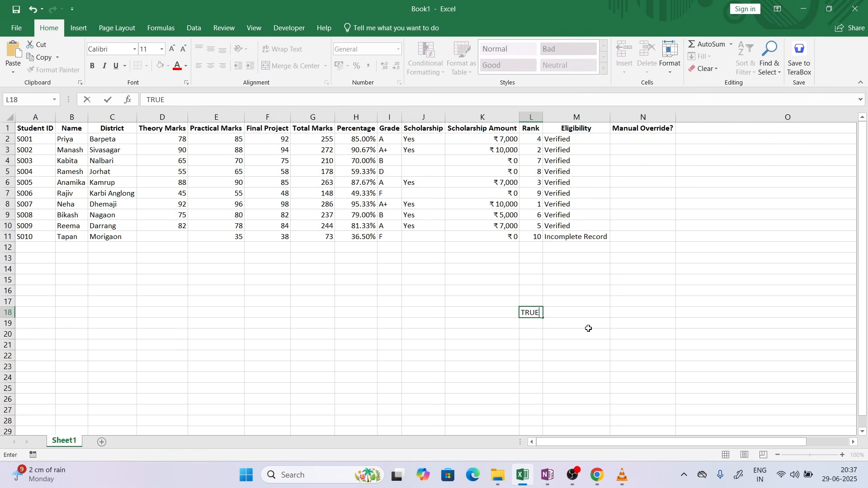
key(ctrl+Return)
key(Right)
text(FAL)
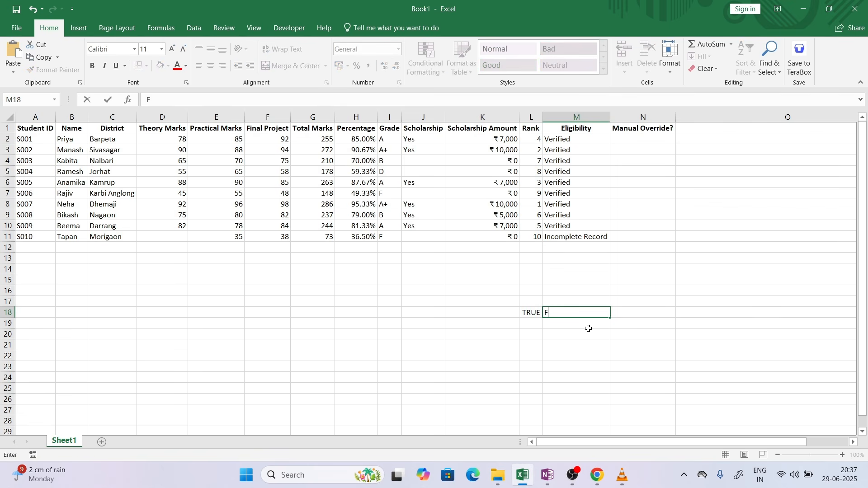
key(BackSpace)
key(BackSpace)
key(BackSpace)
text(TRUE)
key(Return)
Step: Enter the remaining second test conditions FALSE, TRUE and FALSE in M19:M21
text(FALSE)
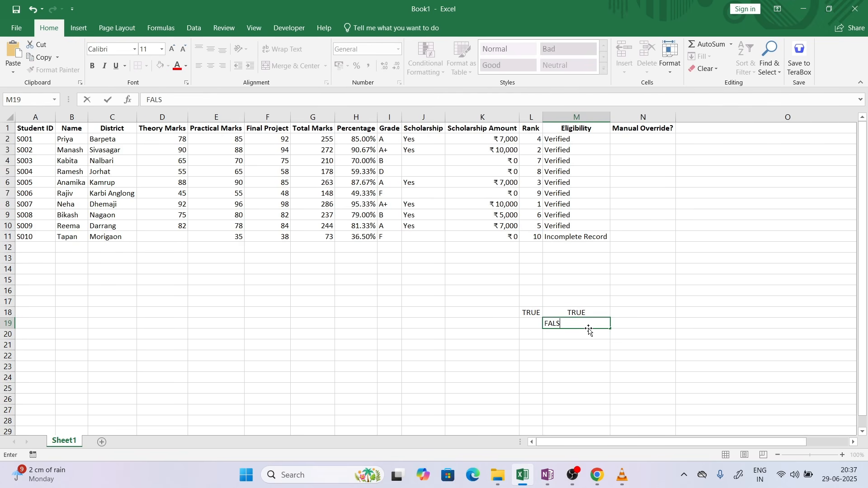
key(Up)
key(Down)
key(Down)
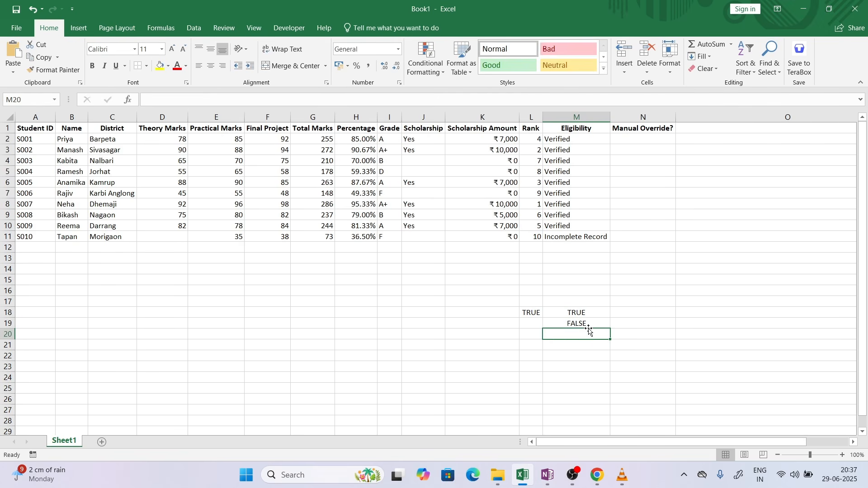
text(TRUE)
key(Return)
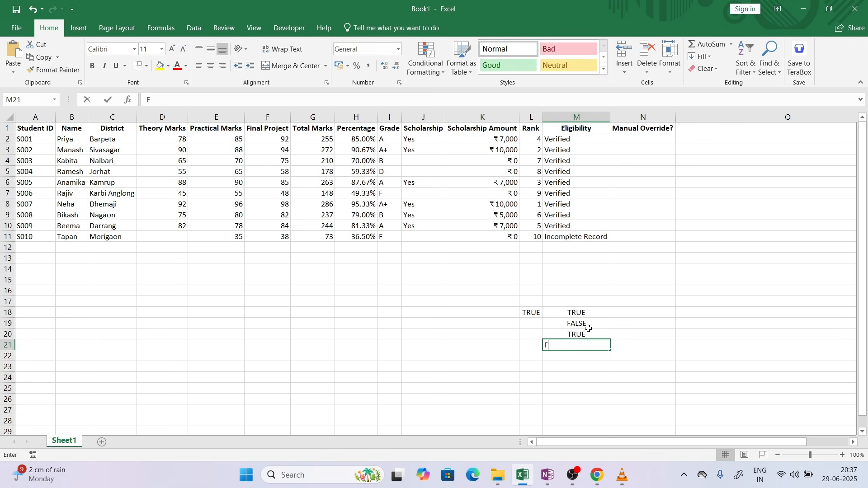
text(FALSE)
key(Return)
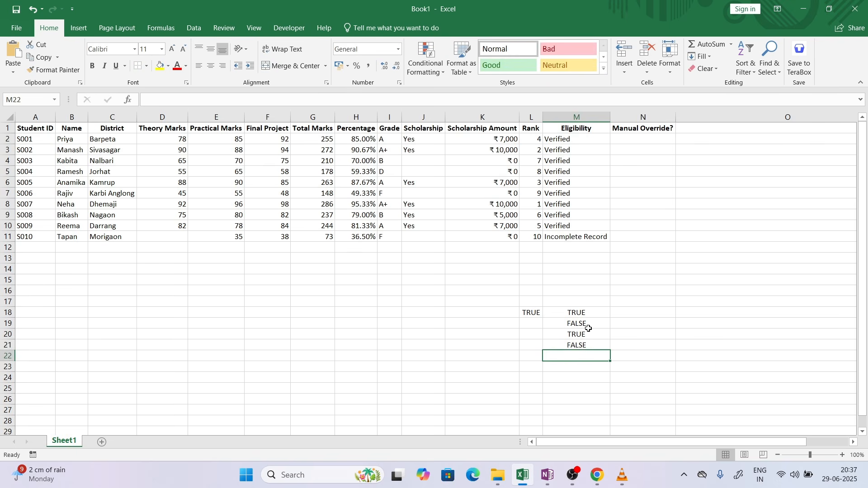
Step: Enter the remaining first test conditions TRUE, FALSE and FALSE in L19:L21
key(Up)
key(Left)
key(Left)
key(Up)
key(Right)
key(Right)
key(Up)
key(Left)
text(true)
key(Return)
text(false)
key(Return)
text(false)
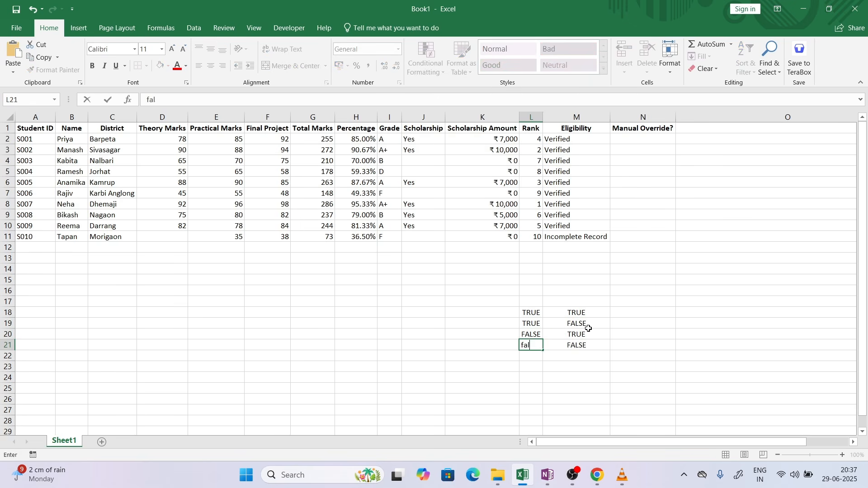
key(Return)
Step: Enter the heading xor in N17 above the test table's result column
key(Up)
key(Up)
key(Up)
key(Up)
key(Up)
key(Right)
key(Right)
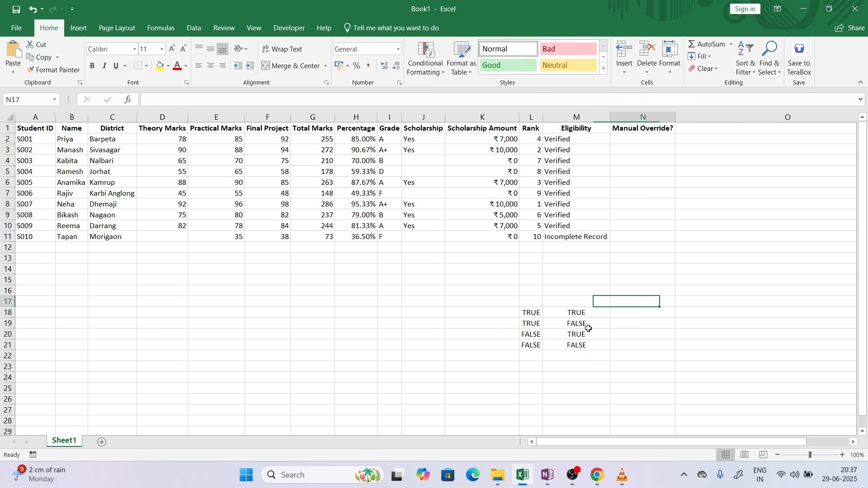
scroll(589, 329, right, 2)
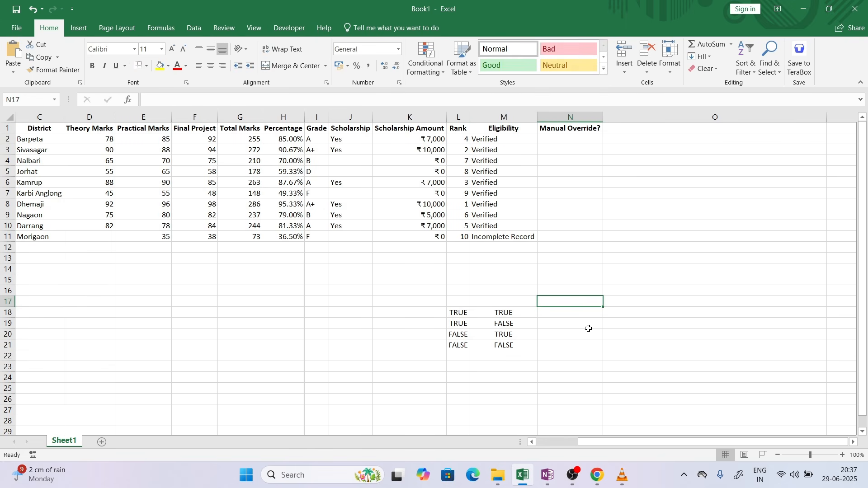
text(xor)
key(Return)
Step: Enter the formula =XOR(L18,M18) in N18 for the first test pair
text(=xor)
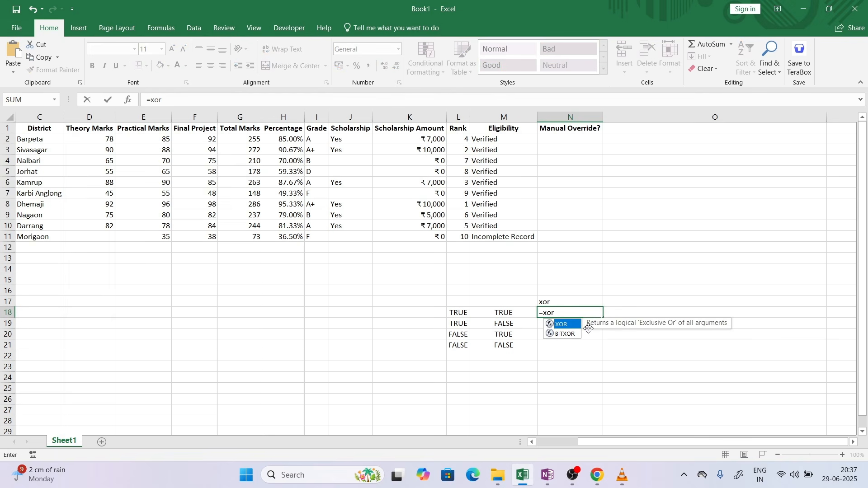
text(()
click(457, 313)
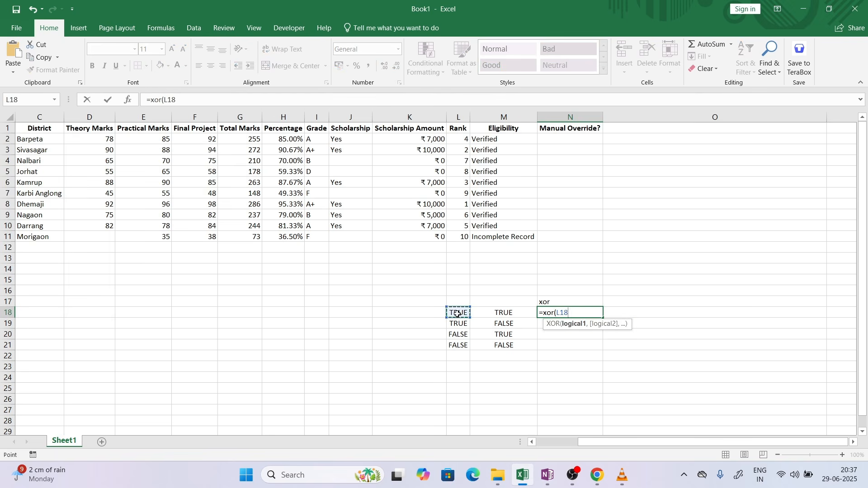
text(,)
click(495, 318)
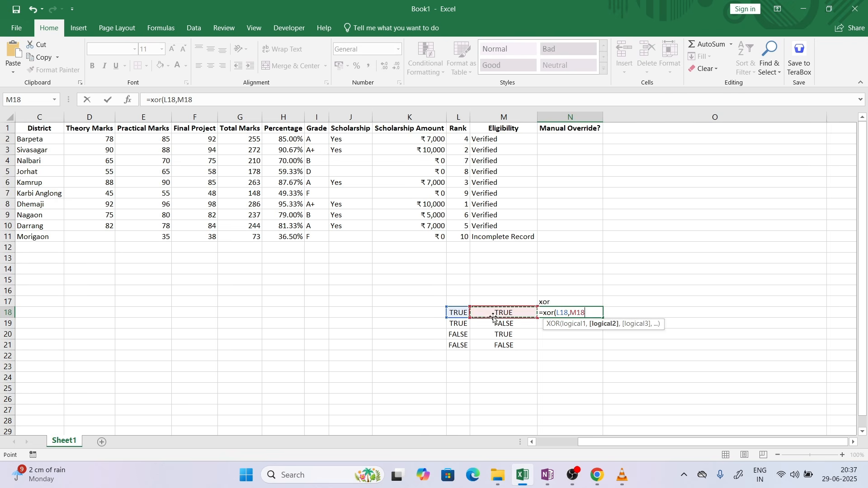
key(Return)
Step: Fill the XOR formula down through N21 and compare each result with its pair of conditions
click(593, 316)
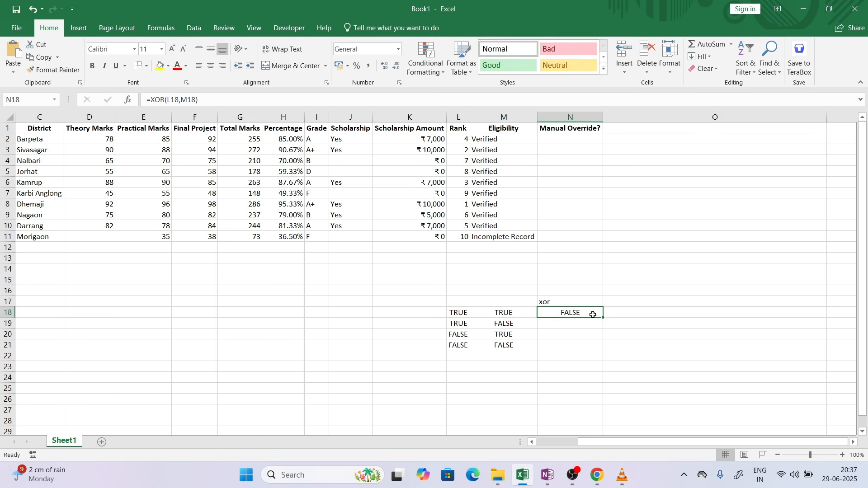
double_click(603, 318)
drag(454, 325, 565, 336)
click(463, 345)
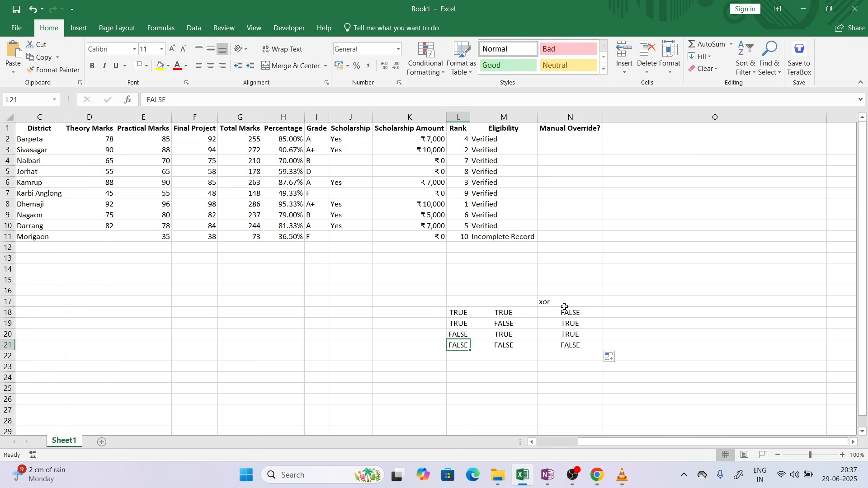
Step: Clear the XOR demonstration table from cells L17:N21
drag(458, 300, 570, 344)
key(Delete)
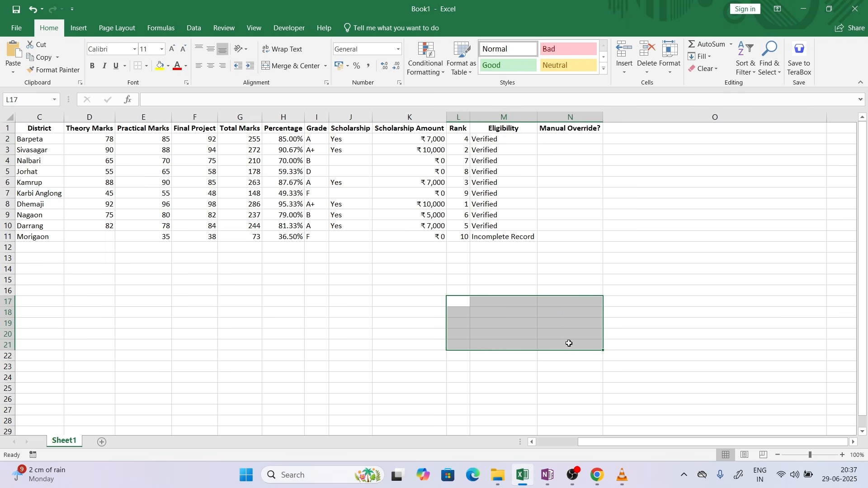
Step: Start an IF formula in N2 with the logical test XOR(F2<60,E2<60)
click(581, 131)
click(580, 139)
double_click(579, 140)
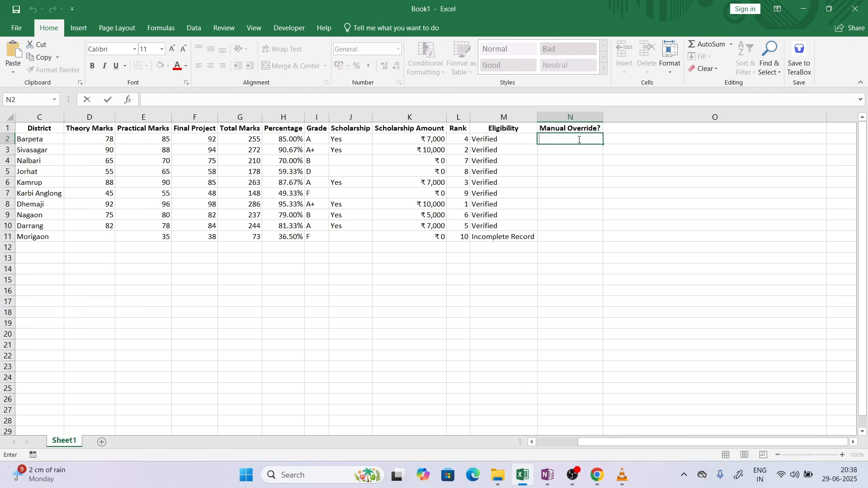
text(=if()
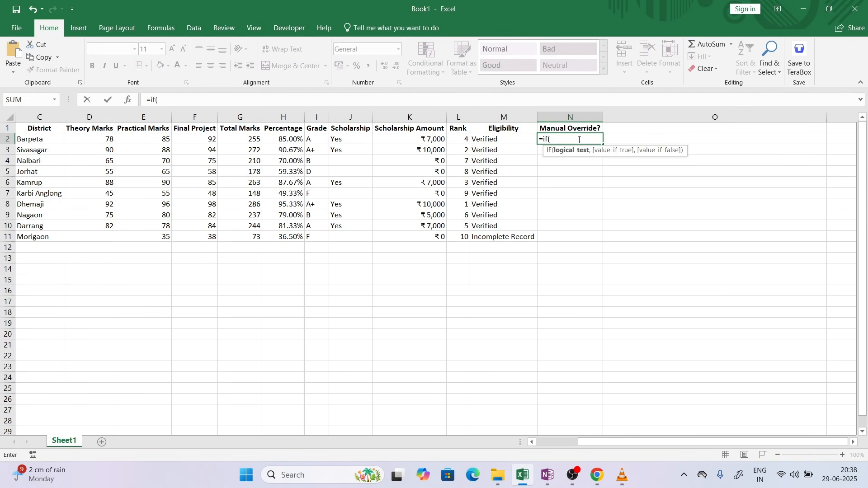
text(xo)
key(Tab)
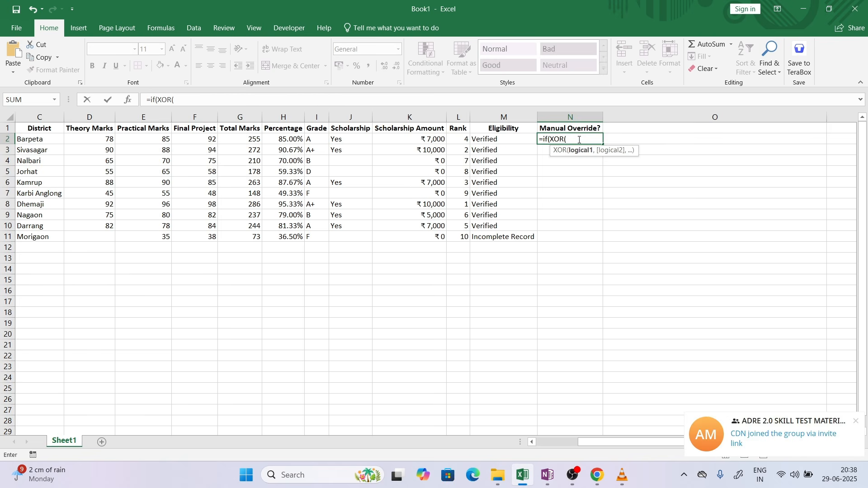
click(201, 140)
text(<)
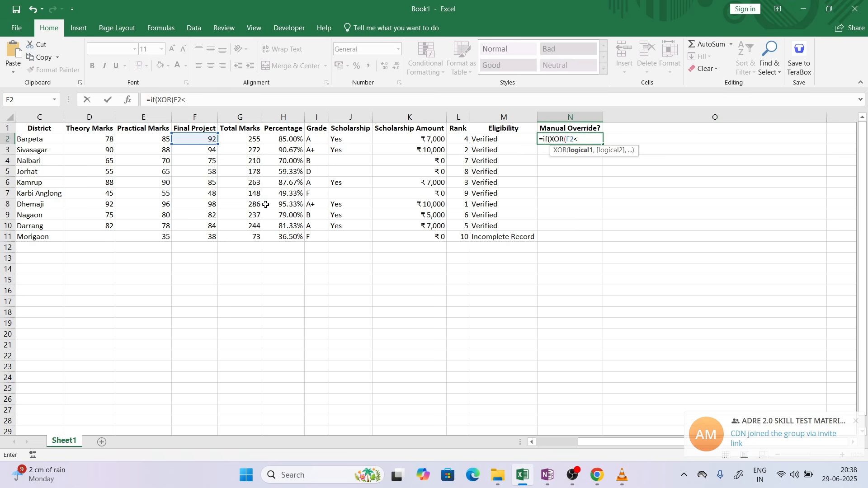
text(60,)
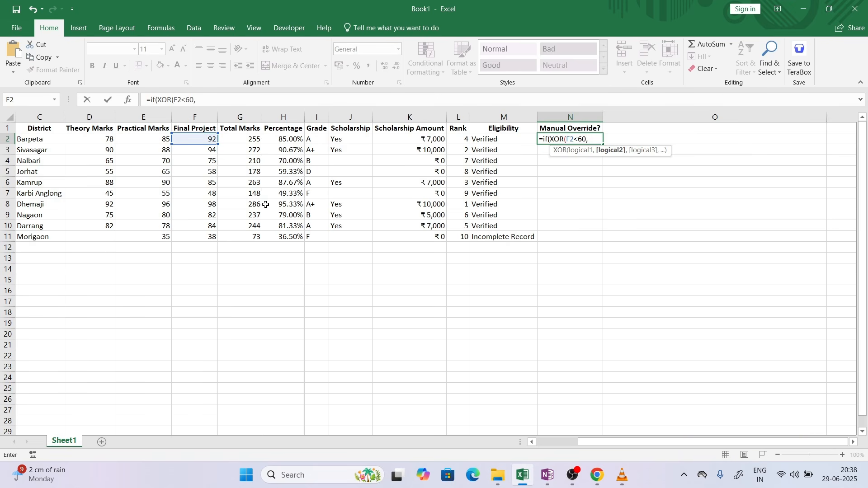
click(145, 137)
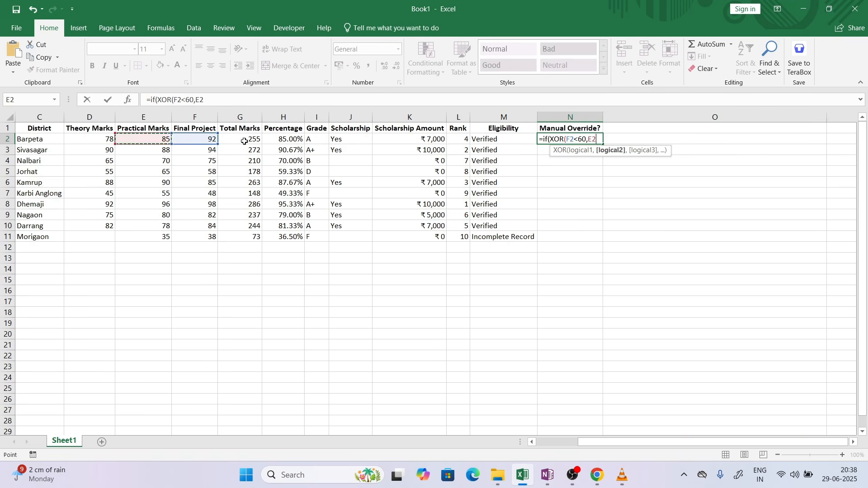
text(<60)
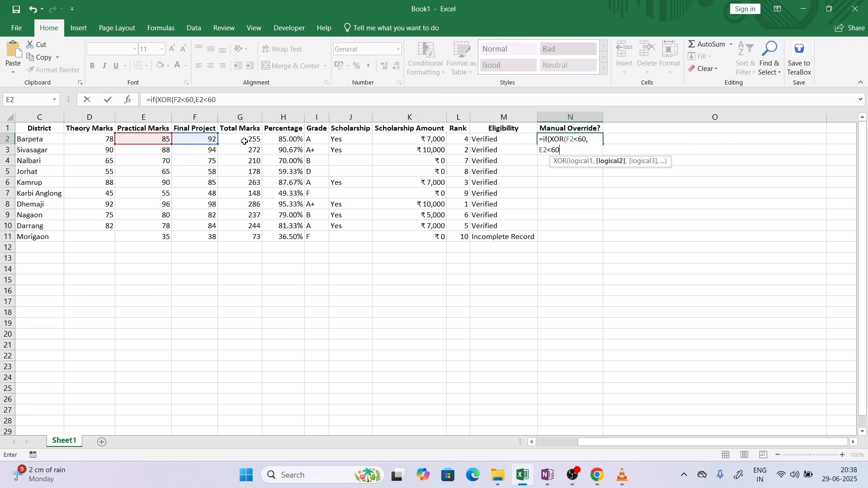
text(),)
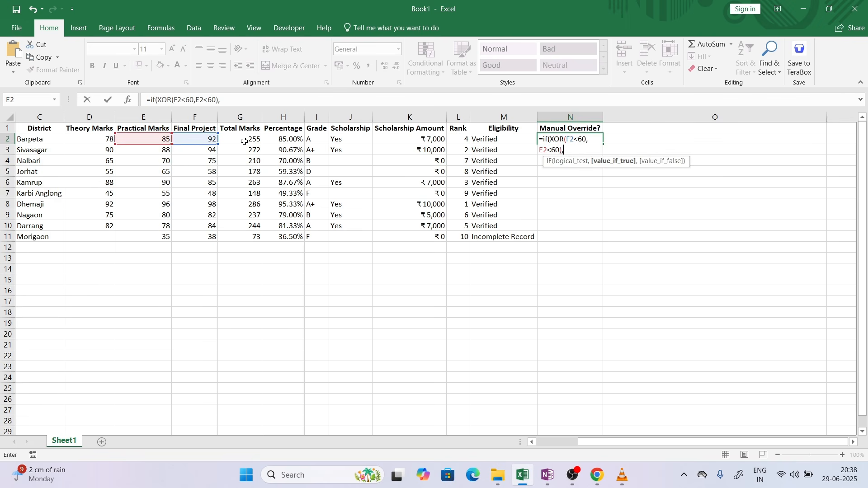
Step: Complete the N2 formula with "Review" if true and an empty string if false, and fill it down to N11
text("Review"))
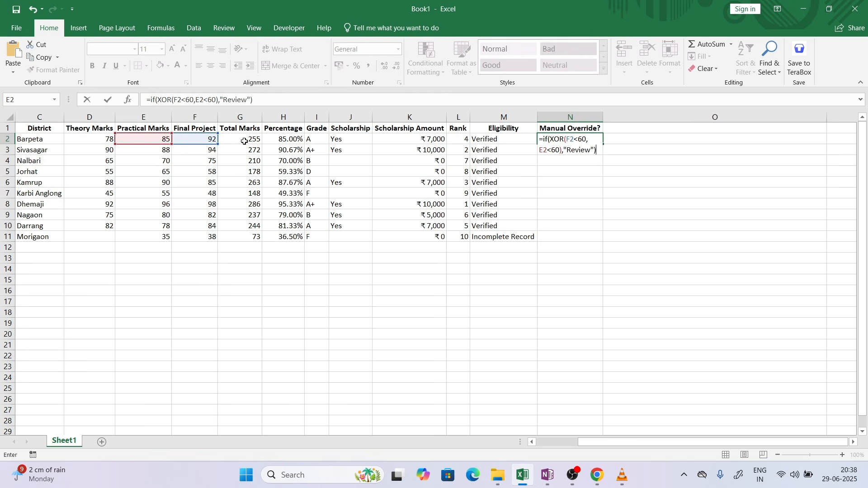
click(251, 100)
text(,"")
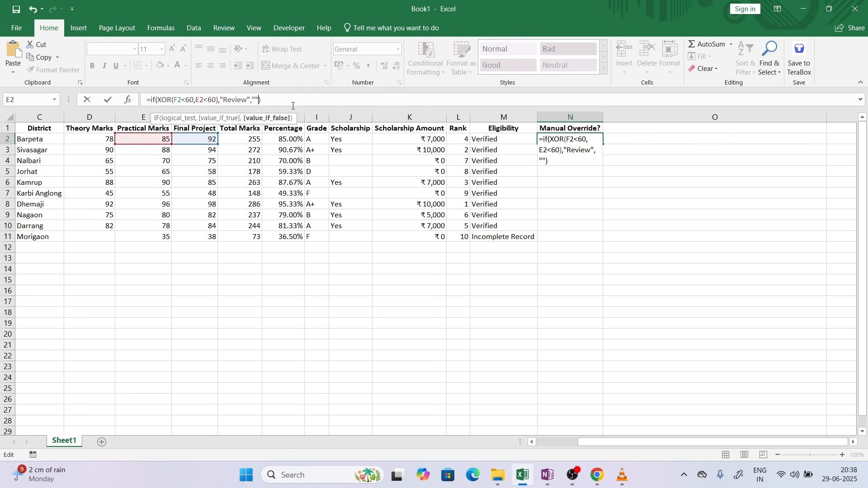
key(Return)
click(563, 140)
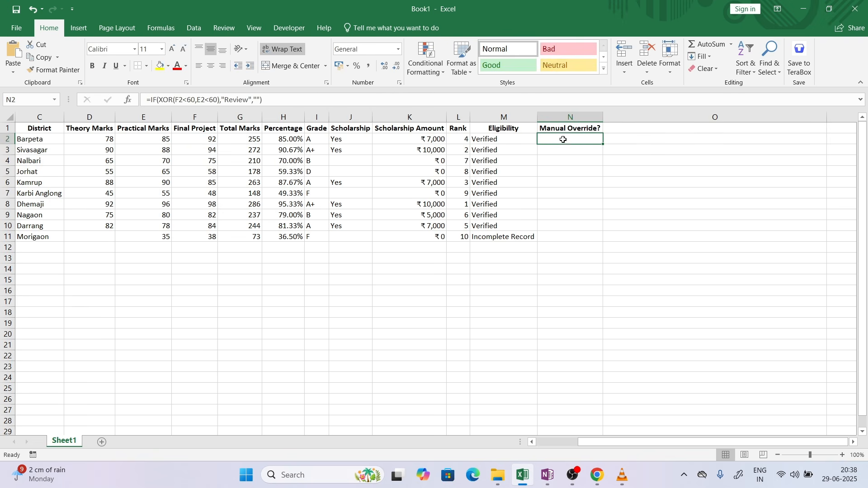
double_click(604, 144)
Step: Compare the Practical Marks and Final Project values with the Manual Override? formulas in the Jorhat and Morigaon rows
drag(556, 171, 208, 174)
click(208, 174)
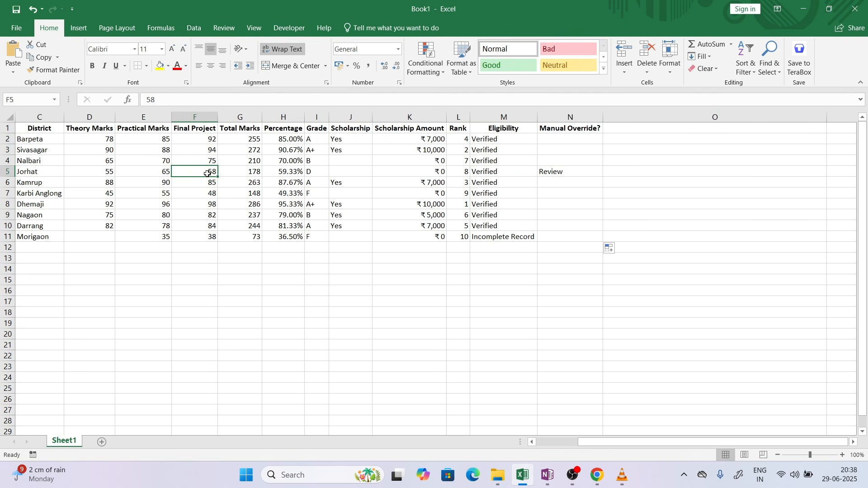
click(160, 173)
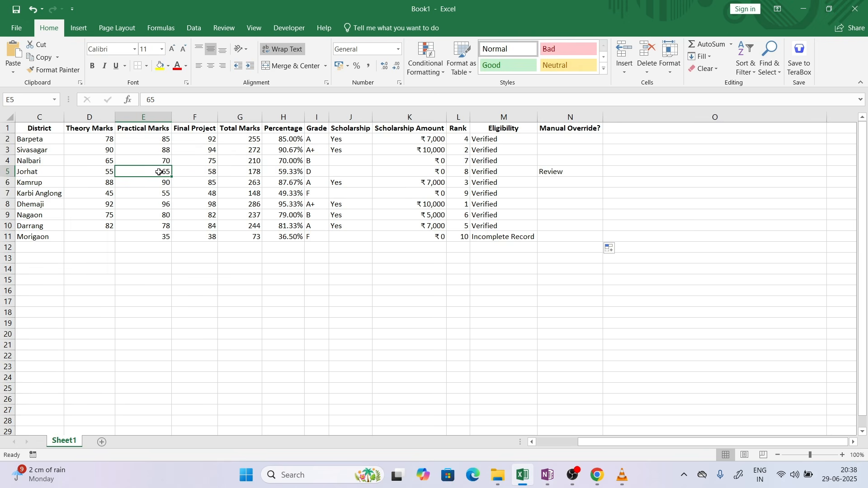
click(589, 174)
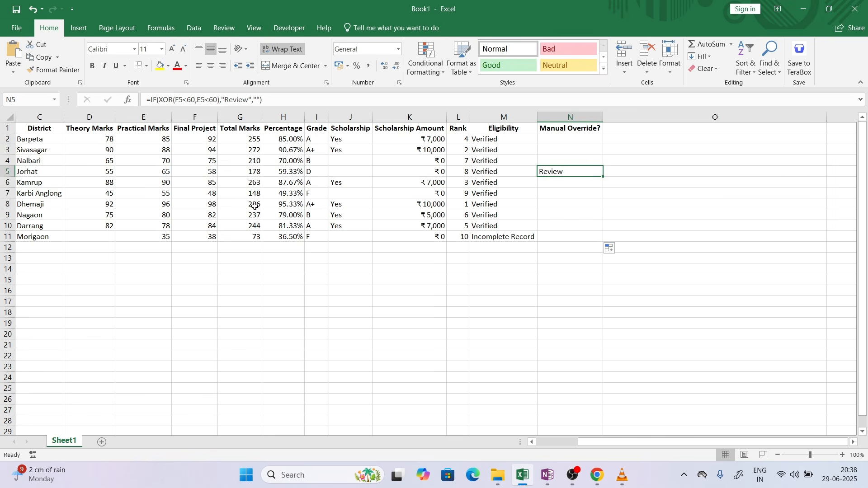
click(206, 171)
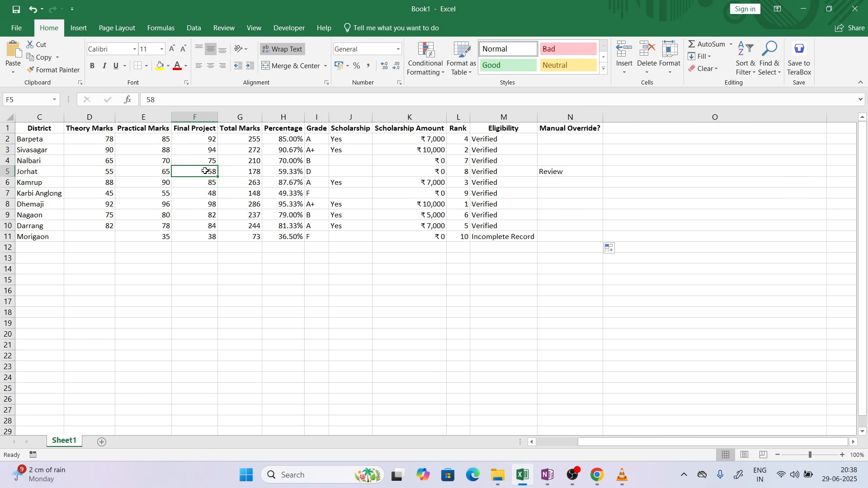
click(167, 173)
drag(156, 237, 213, 237)
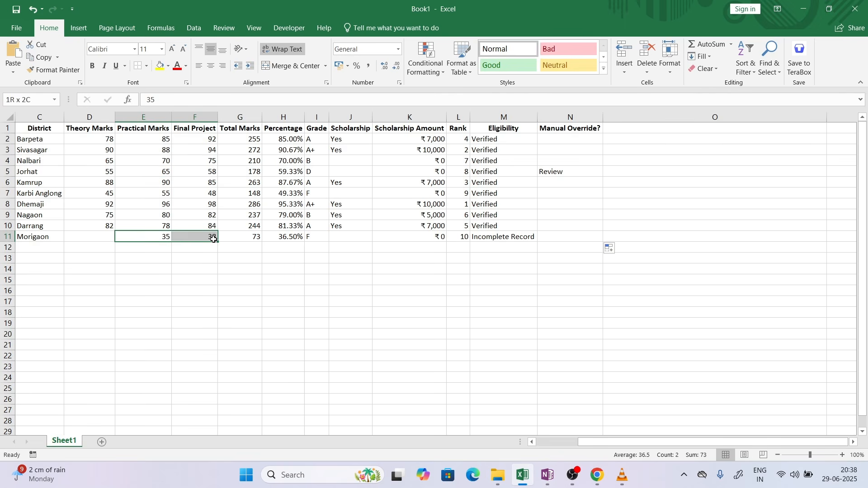
click(570, 234)
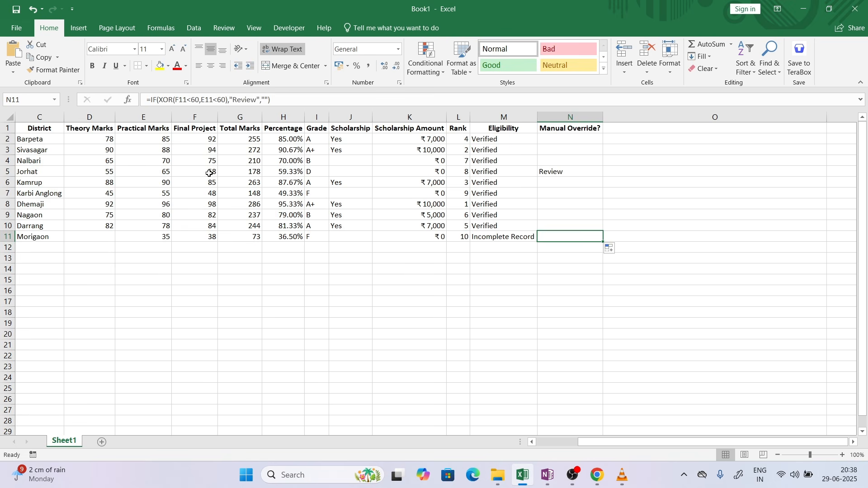
click(588, 175)
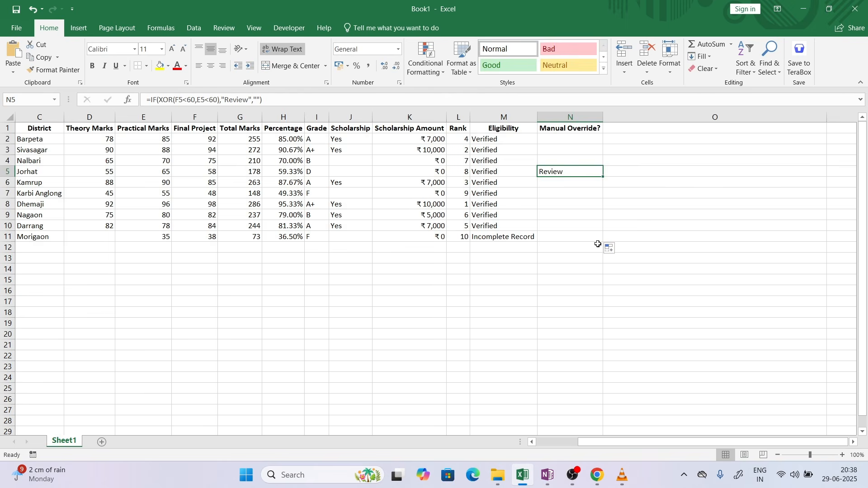
Step: Switch to Mock Test 5.pdf in Chrome and read task 9 about the district dropdown, COUNTIF and SUMIF
click(602, 474)
click(436, 344)
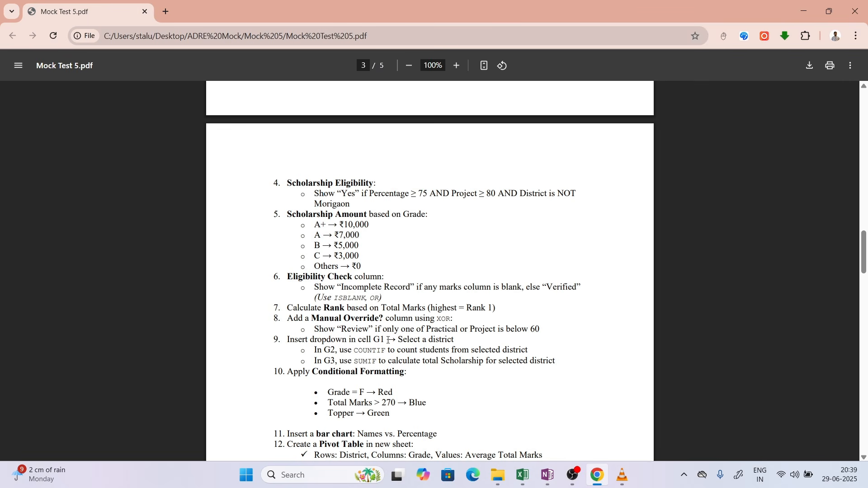
triple_click(449, 354)
click(378, 356)
drag(319, 349, 525, 355)
drag(319, 364, 556, 362)
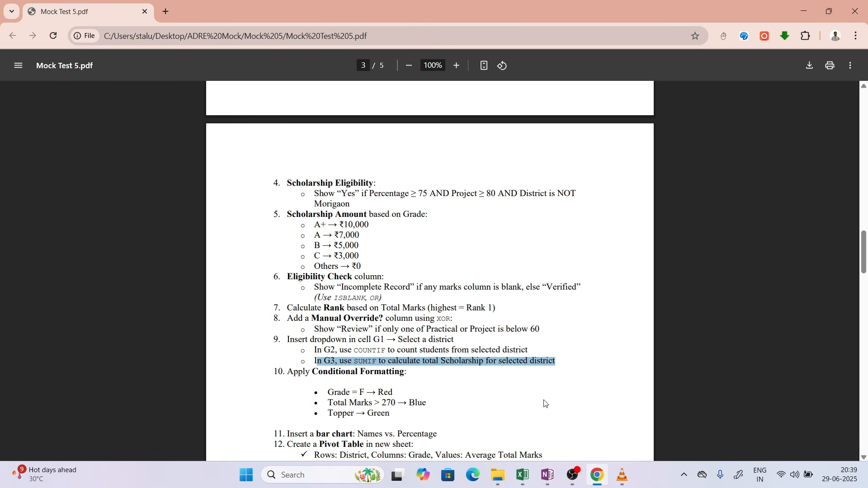
Step: Switch back to the Excel workbook and enter the label "District" in cell E15
click(515, 477)
click(237, 291)
click(203, 280)
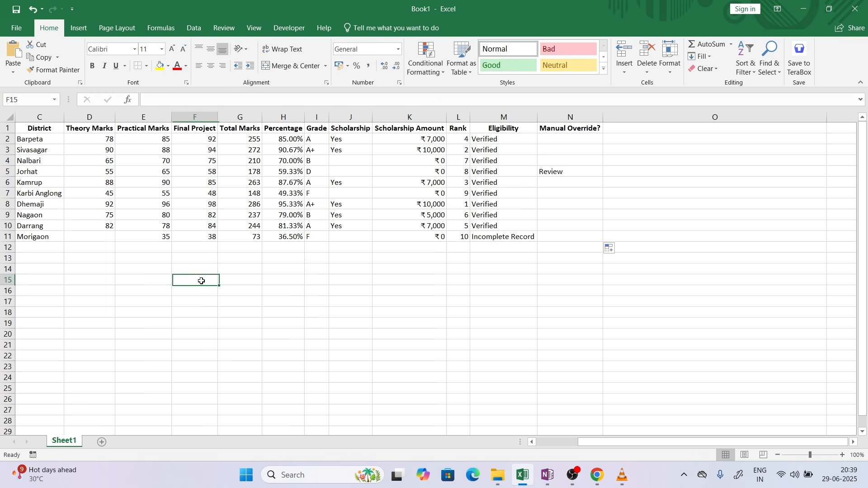
click(154, 281)
text(Di)
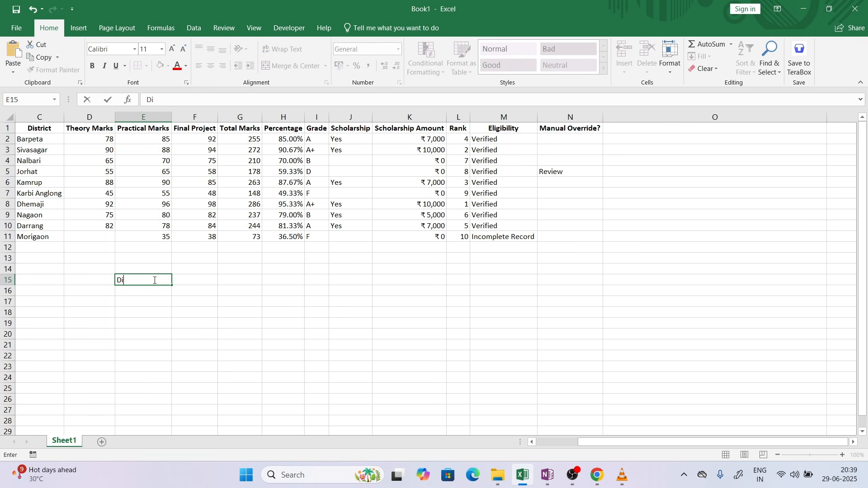
text(strict)
key(Tab)
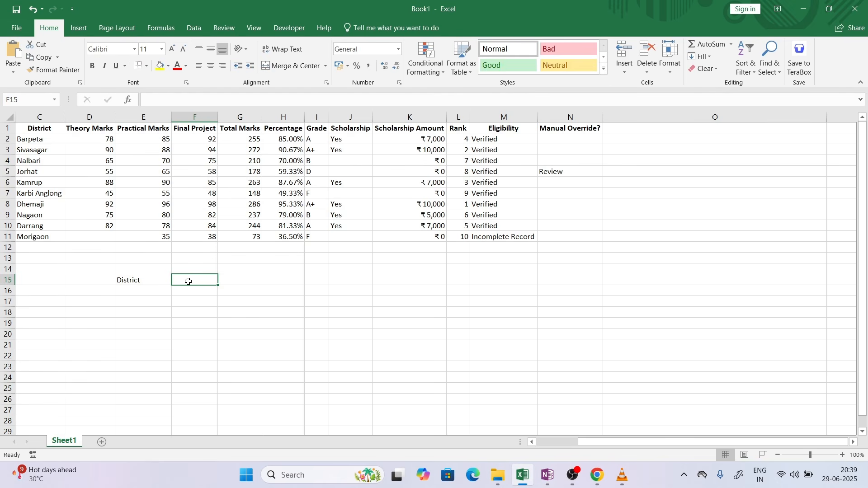
click(227, 281)
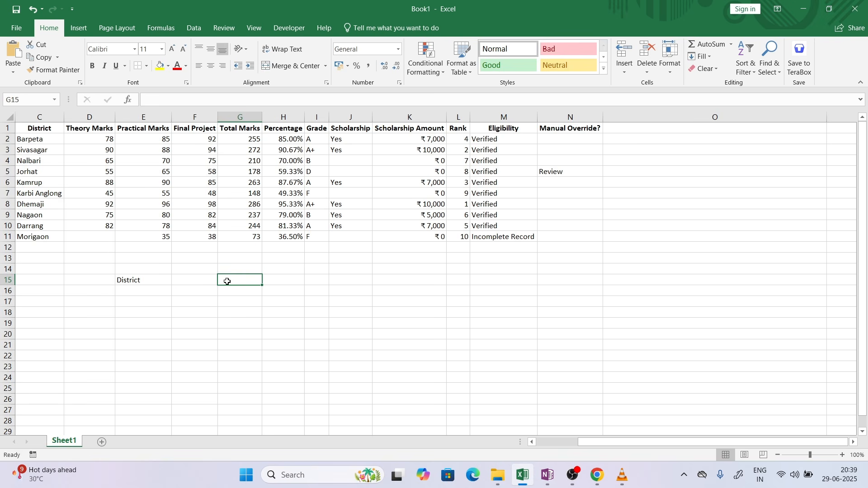
click(195, 279)
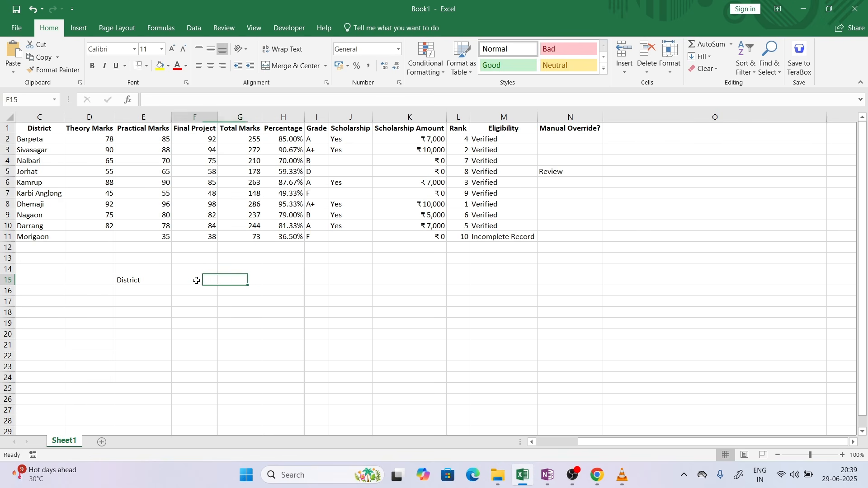
click(231, 281)
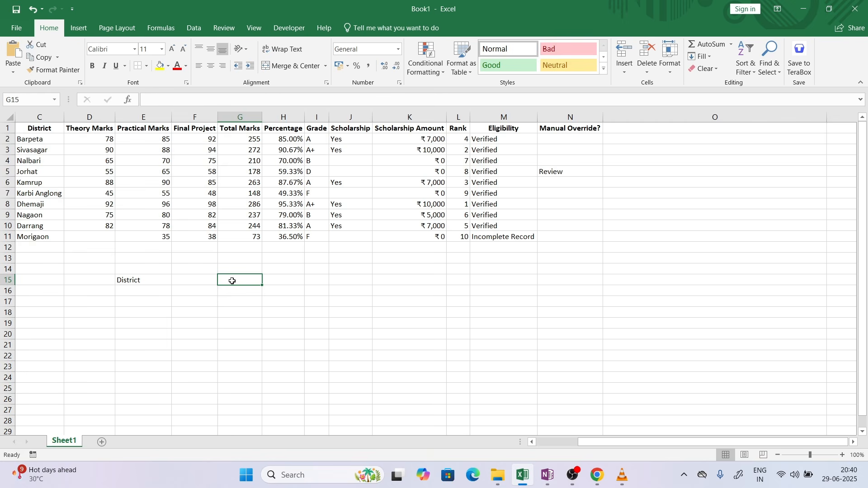
Step: Add a list validation dropdown to F15 with source =$C$2:$C$11 and choose Nalbari from it
click(202, 281)
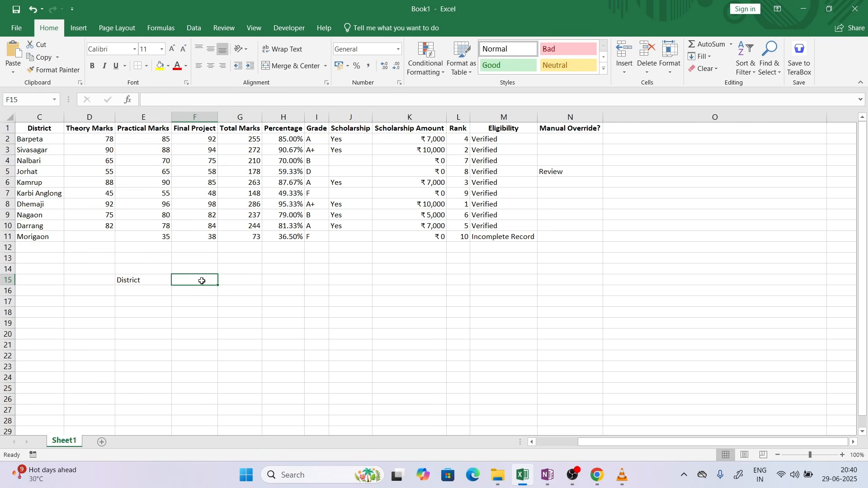
click(198, 26)
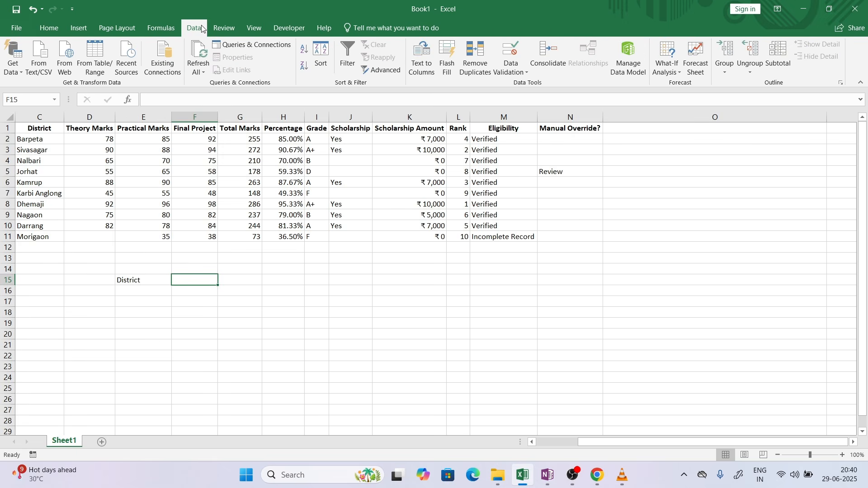
click(514, 69)
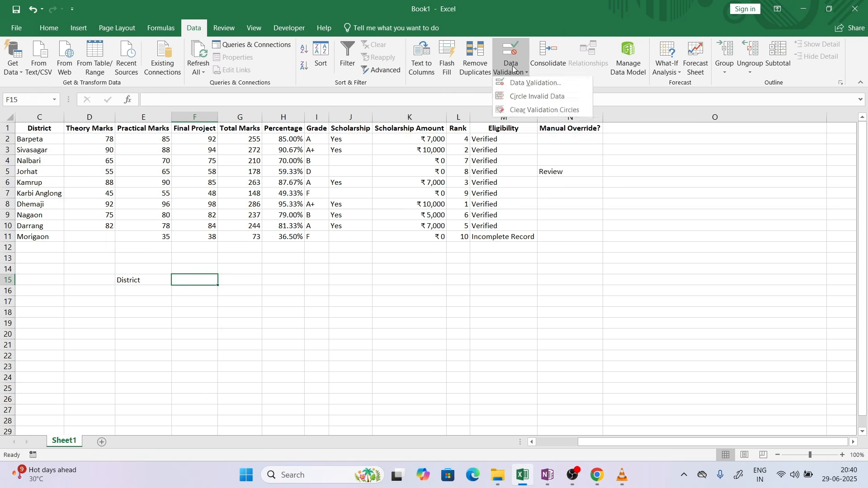
click(535, 85)
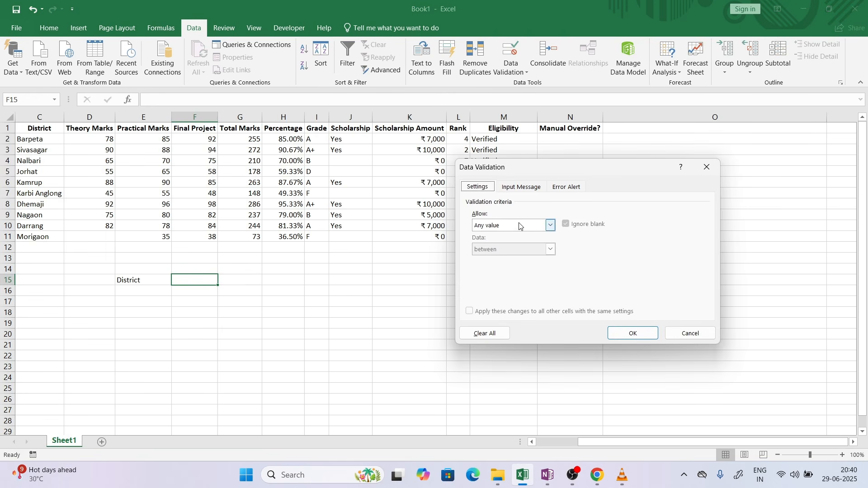
click(550, 226)
click(511, 259)
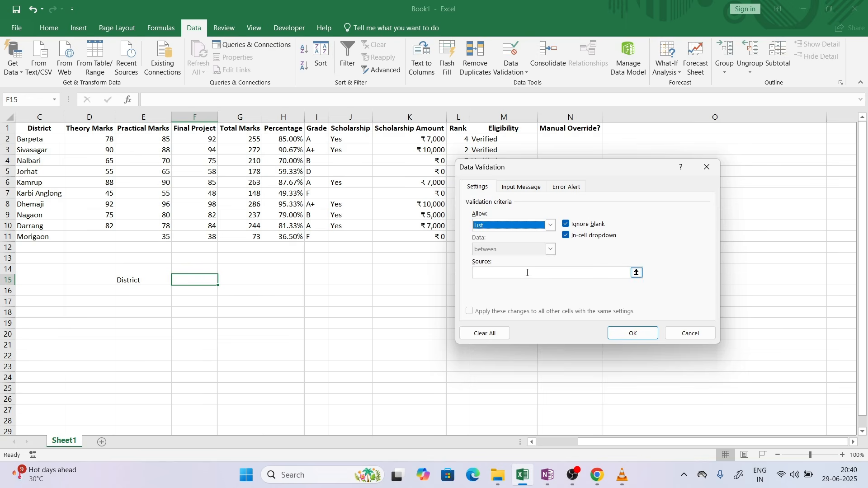
click(520, 273)
drag(51, 140, 40, 236)
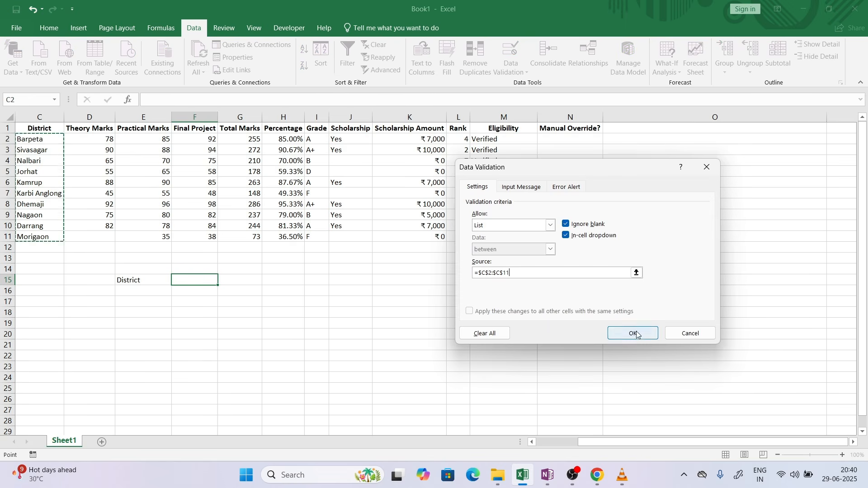
click(650, 338)
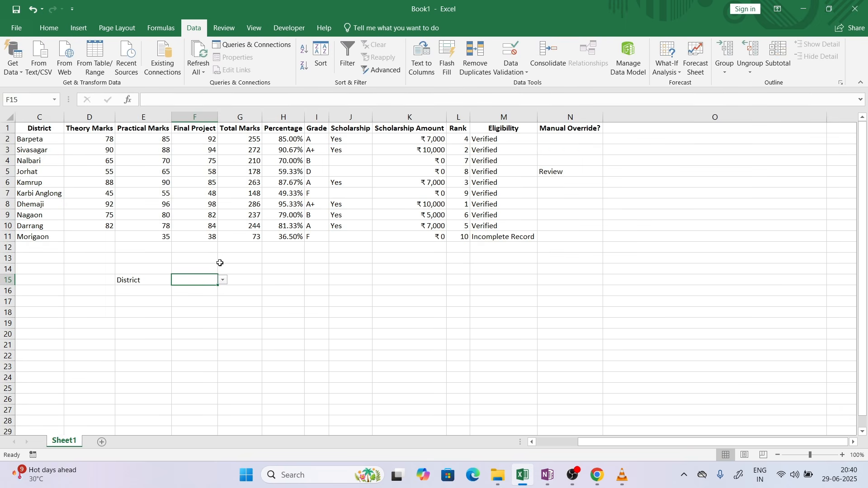
click(222, 280)
click(199, 305)
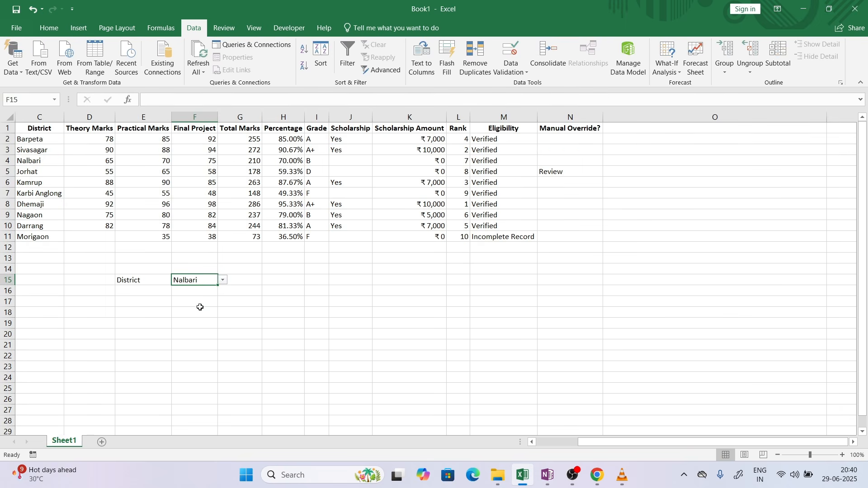
Step: Try out the district dropdown in F15 by choosing other districts, ending with Darrang
click(223, 280)
click(199, 320)
click(223, 281)
click(195, 334)
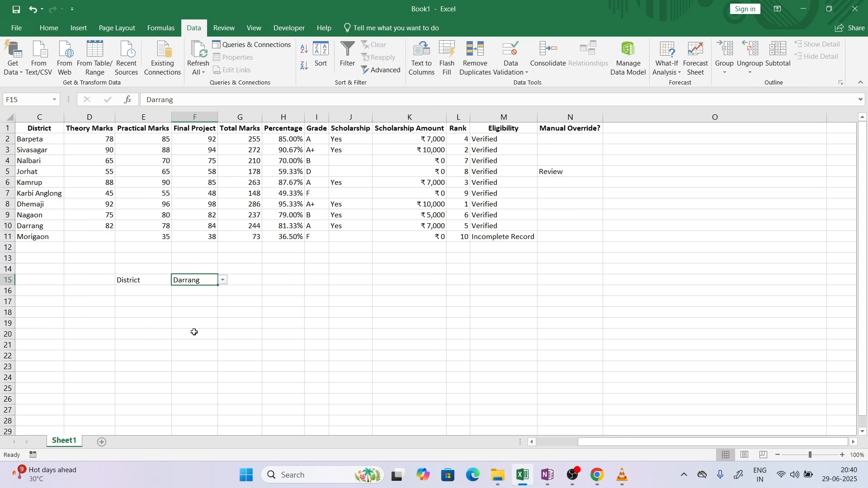
Step: Enter =SUMIF(C2:C11,F15,K2:K11) in G15 to total the Scholarship Amount for the selected district
click(246, 280)
double_click(246, 280)
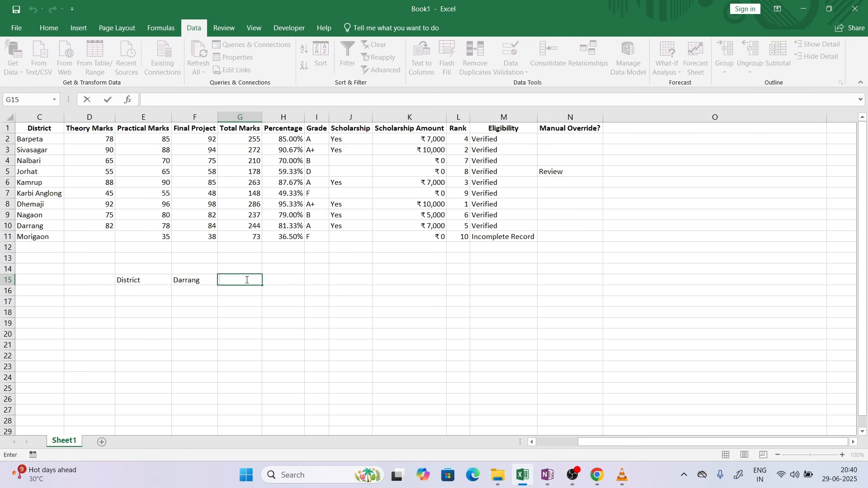
text(=)
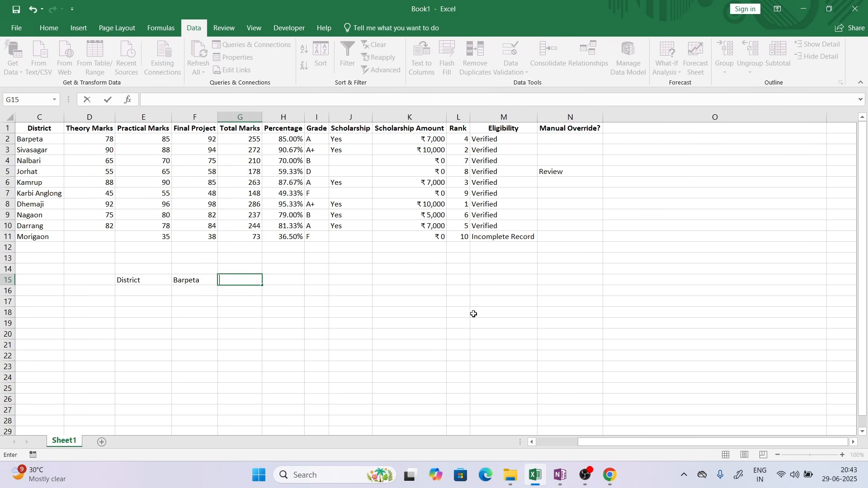
text(=sumi)
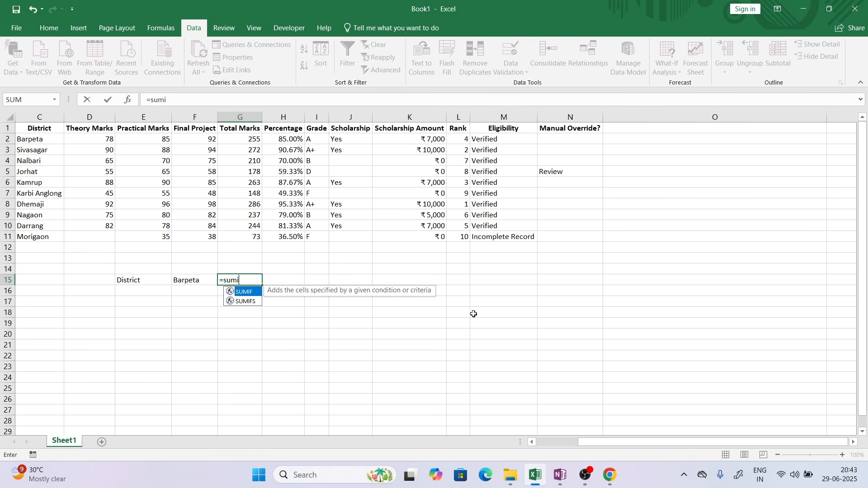
key(Tab)
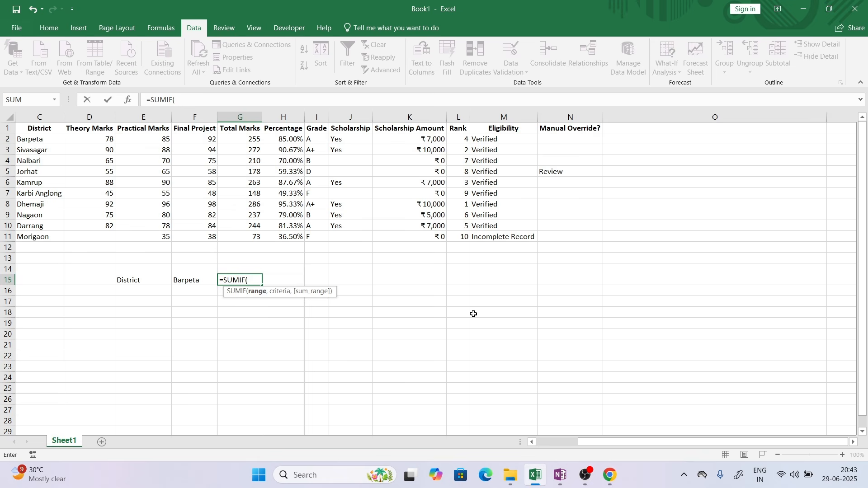
drag(41, 140, 30, 233)
text(,)
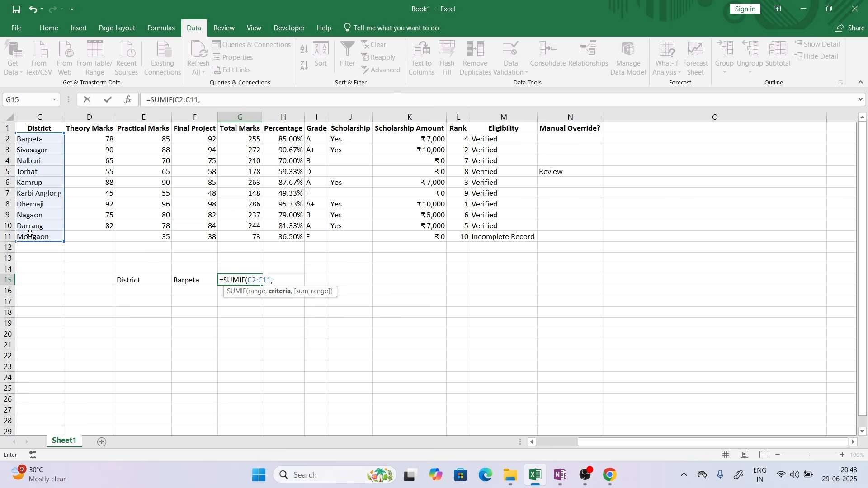
click(187, 282)
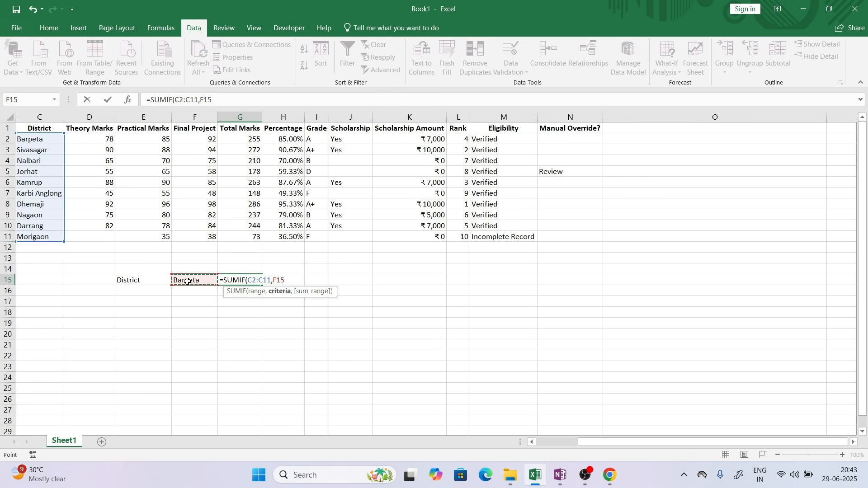
text(,)
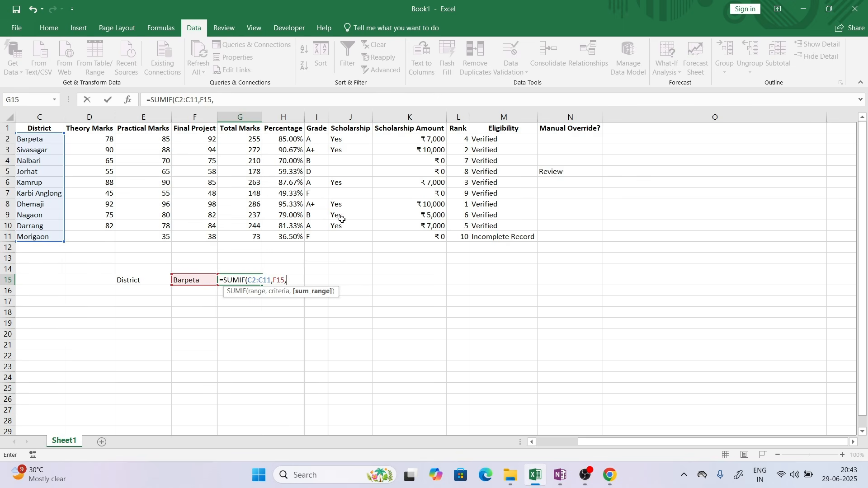
drag(440, 141, 427, 233)
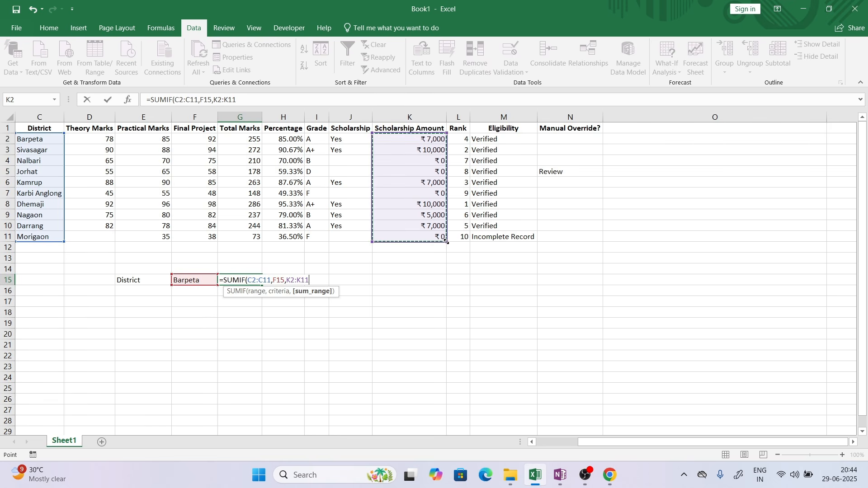
text())
key(Return)
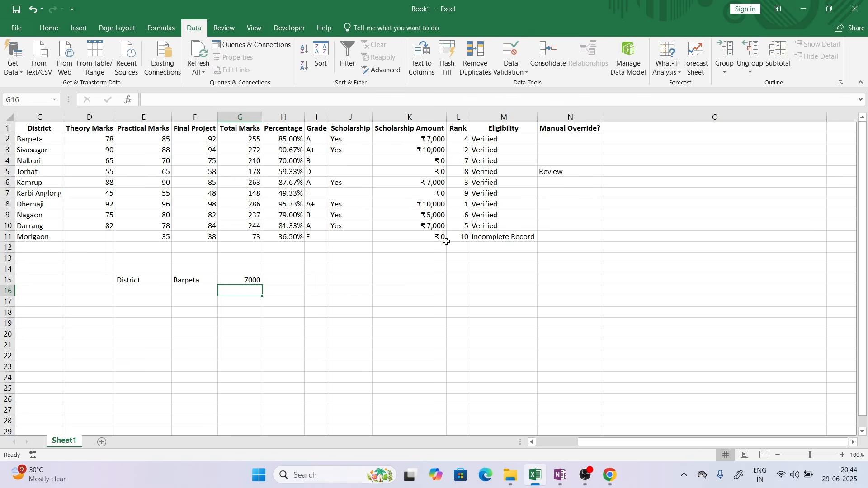
Step: Set the F15 dropdown to Jorhat and compare the SUMIF result with the Jorhat row's Scholarship Amount
click(213, 281)
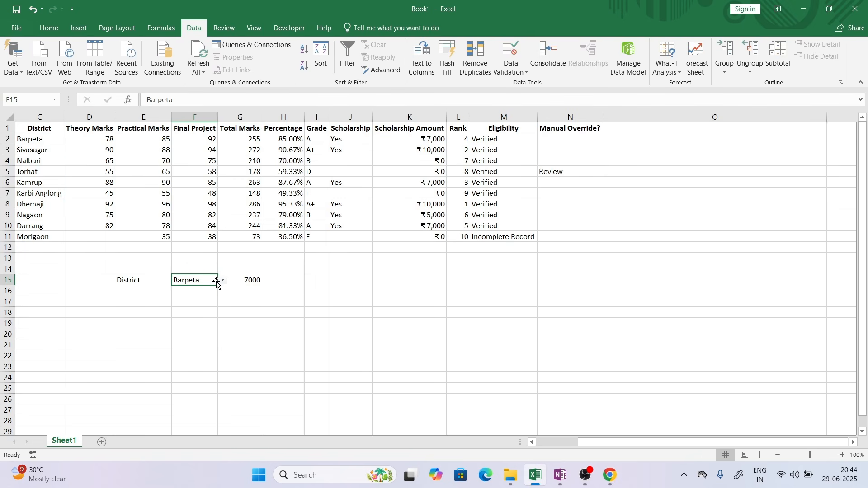
click(223, 280)
click(203, 311)
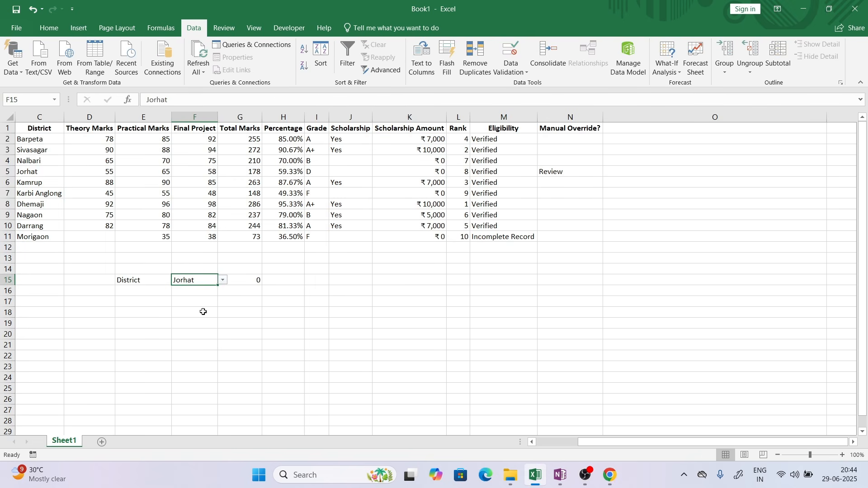
click(38, 174)
drag(37, 174, 439, 170)
Step: Set the F15 dropdown to Kamrup and check the SUMIF result against the scholarship amount in K6
click(213, 280)
click(223, 280)
click(205, 308)
click(435, 184)
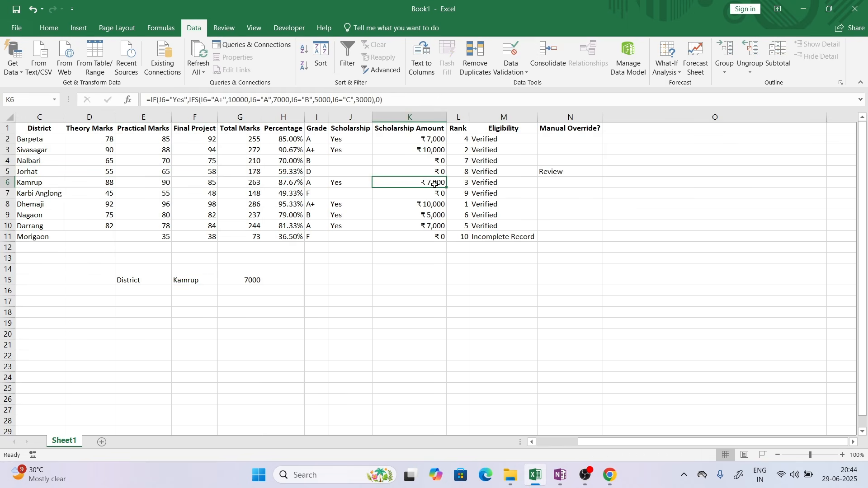
Step: Check the Dhemaji scholarship amount in K8 and choose Dhemaji from the F15 dropdown
click(430, 203)
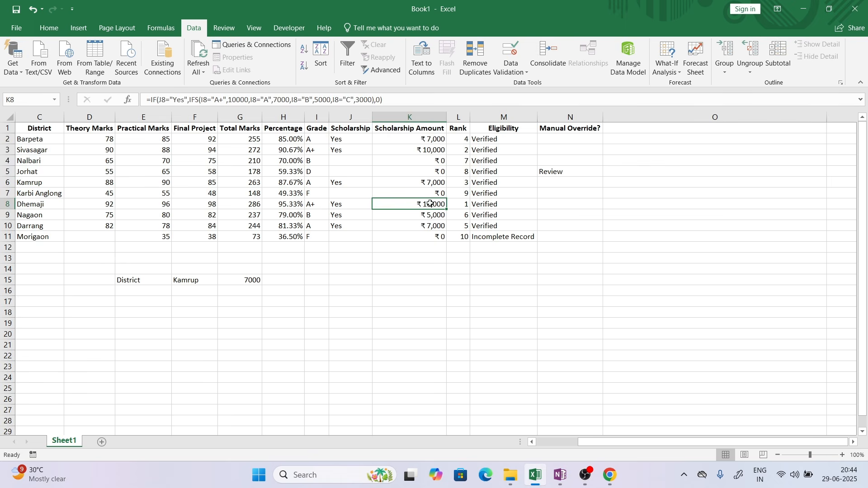
click(215, 282)
click(223, 280)
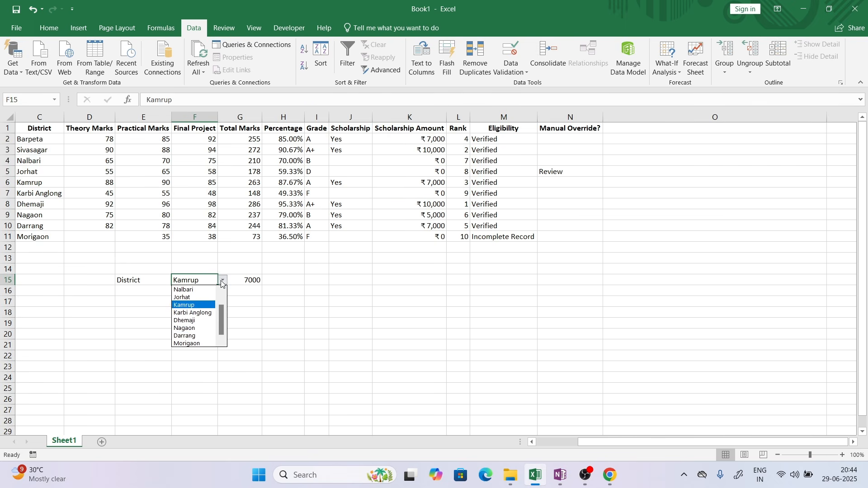
click(196, 322)
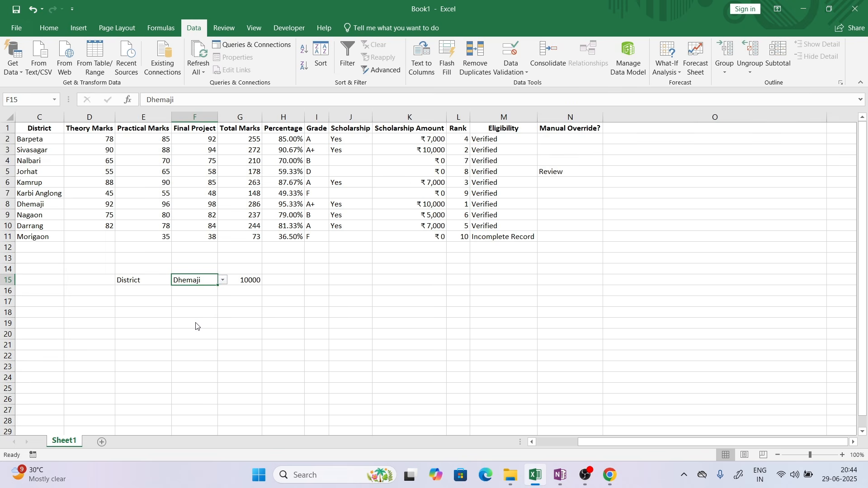
Step: Apply the Currency number format to the SUMIF result in G15
click(250, 280)
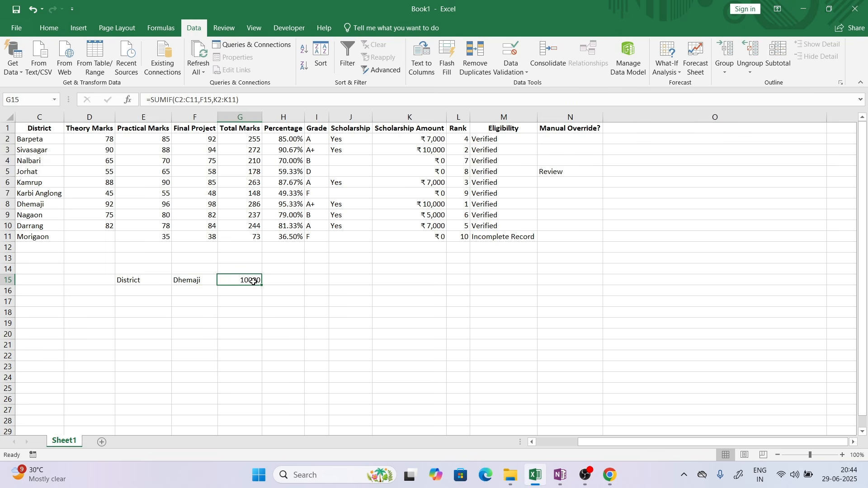
click(49, 27)
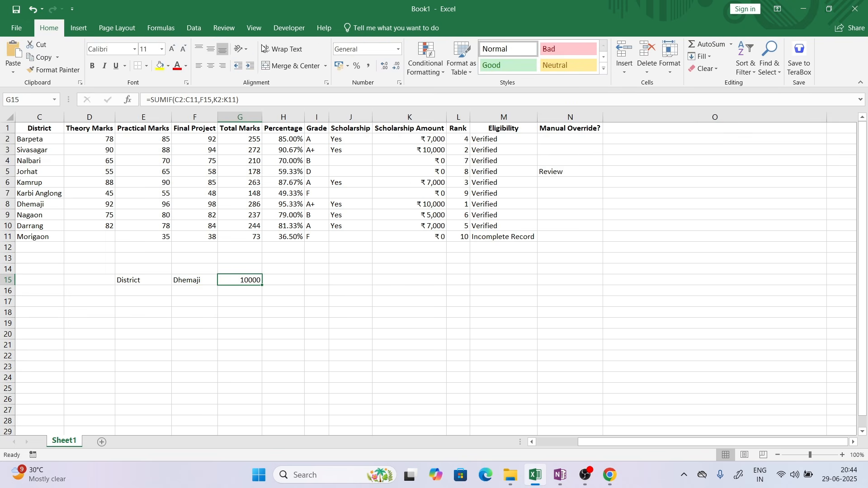
click(398, 50)
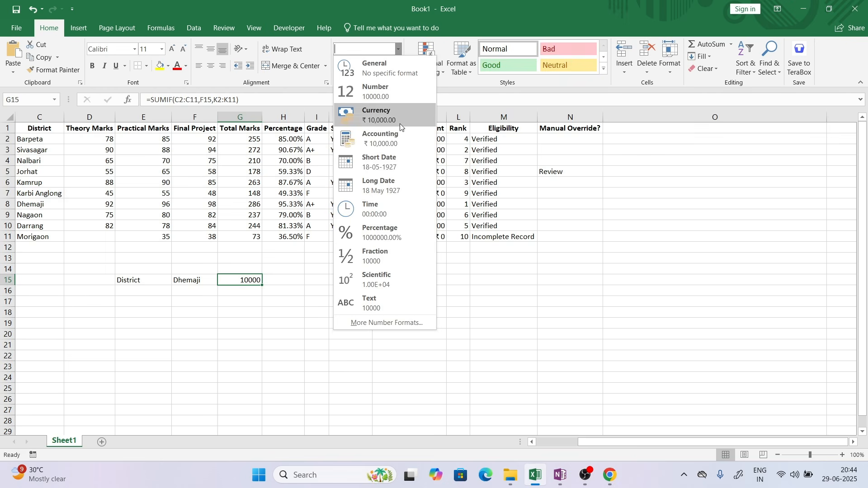
click(384, 116)
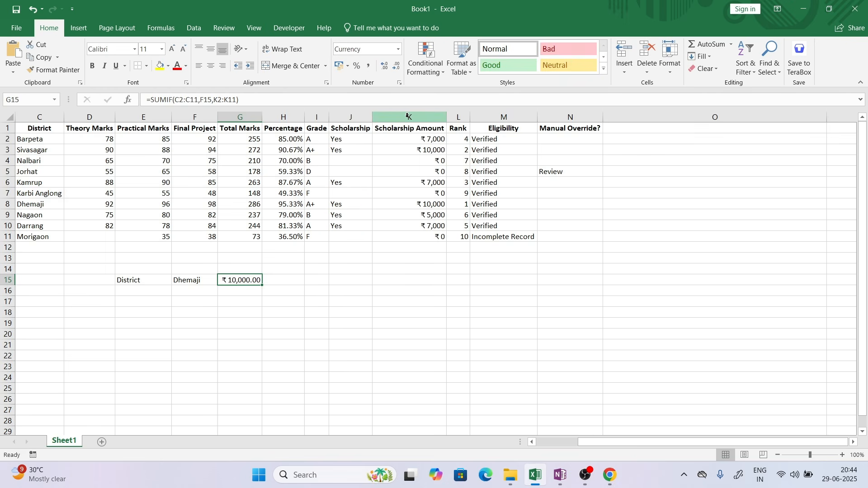
Step: Set the currency format of G15 to 0 decimal places and narrow the empty column O
click(398, 50)
click(396, 323)
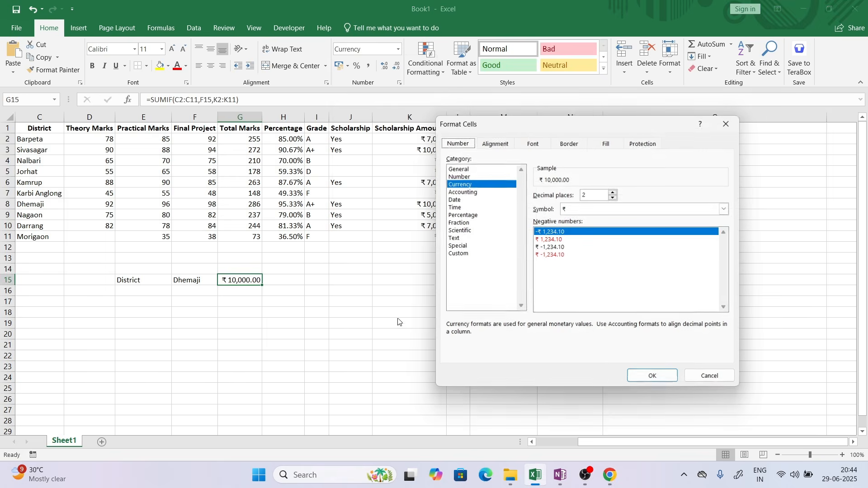
click(615, 192)
click(615, 193)
click(615, 198)
click(615, 198)
click(615, 198)
click(615, 198)
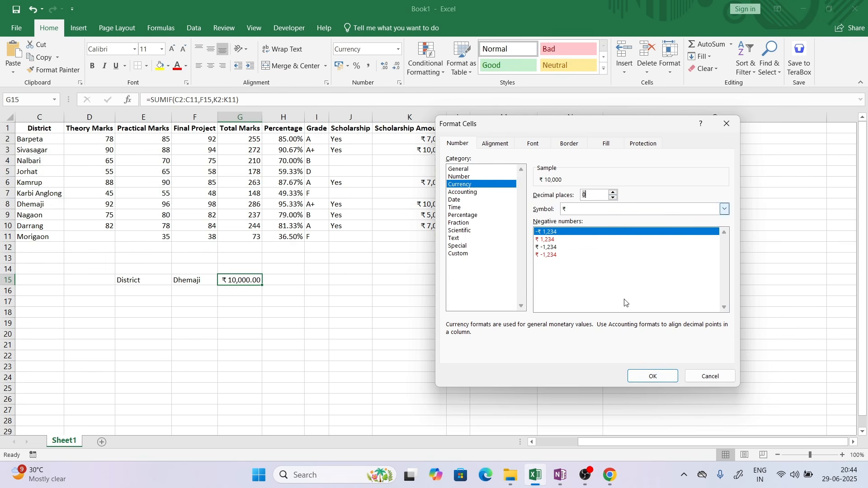
click(654, 377)
click(360, 370)
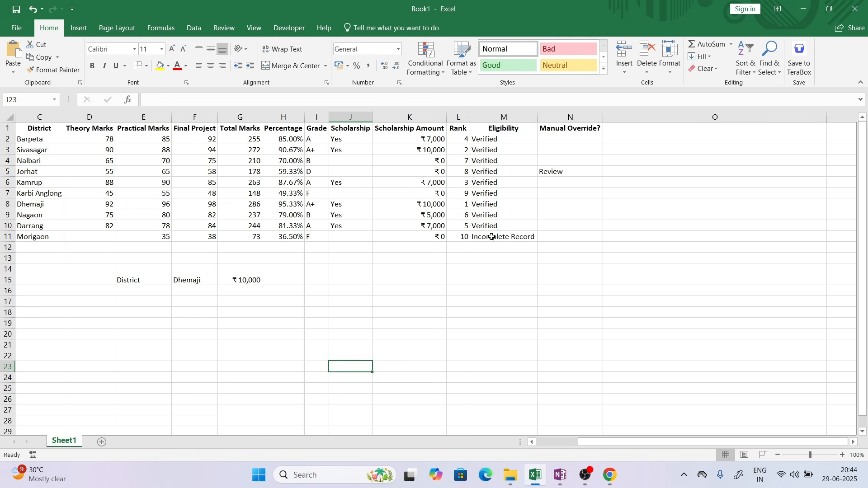
drag(827, 117, 658, 127)
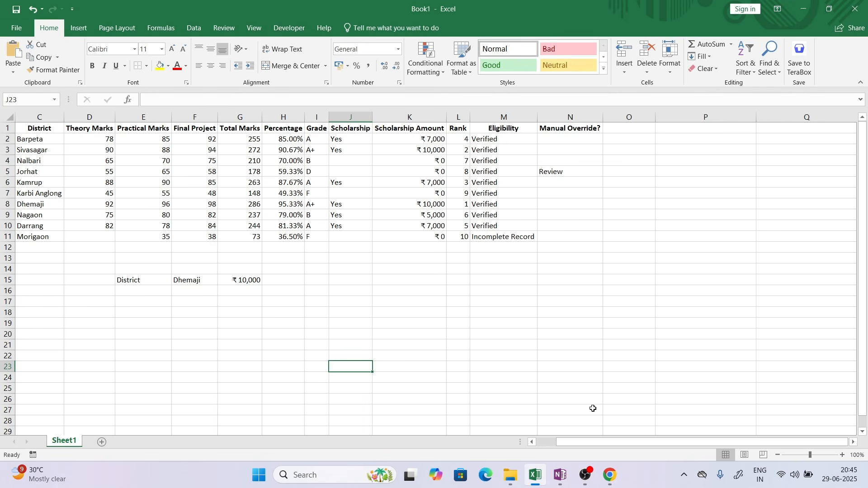
Step: Switch to Mock Test 5.pdf in Chrome and read the task 10 conditional formatting rules for grade, total marks and topper
click(611, 475)
click(488, 409)
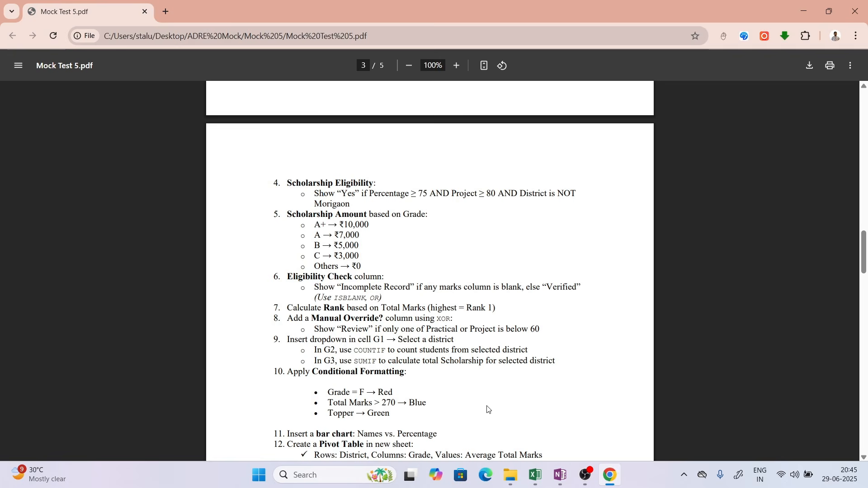
scroll(488, 409, down, 2)
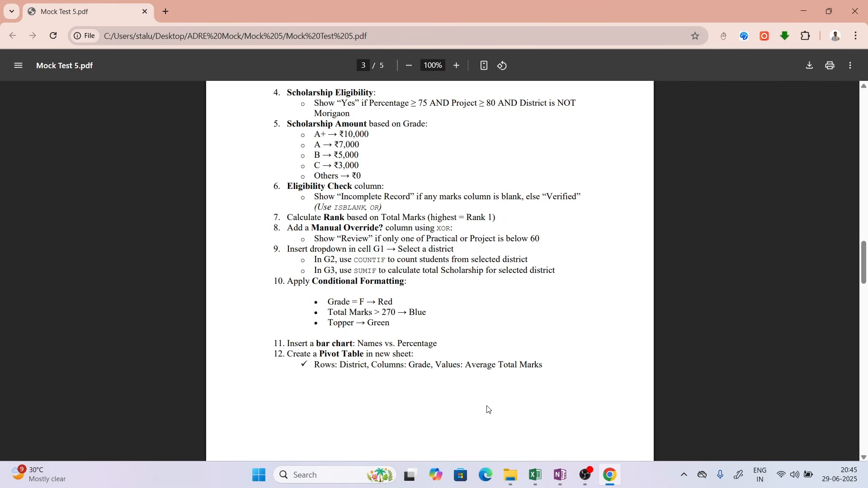
drag(342, 302, 393, 302)
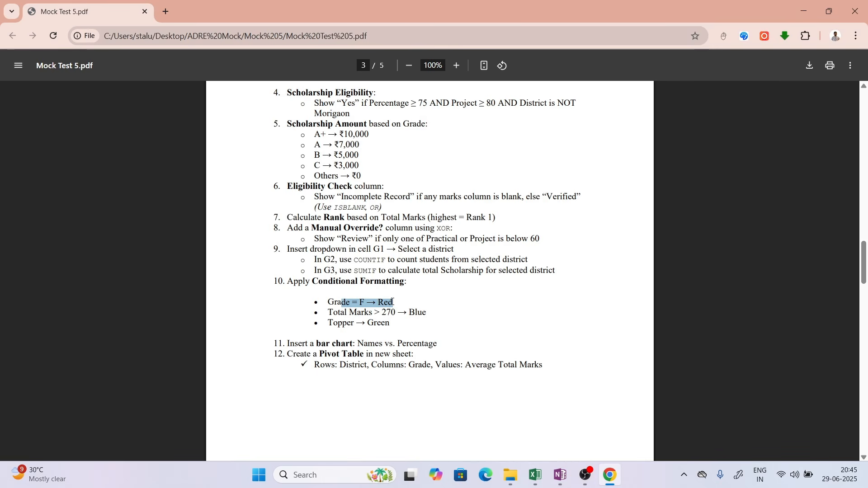
double_click(360, 313)
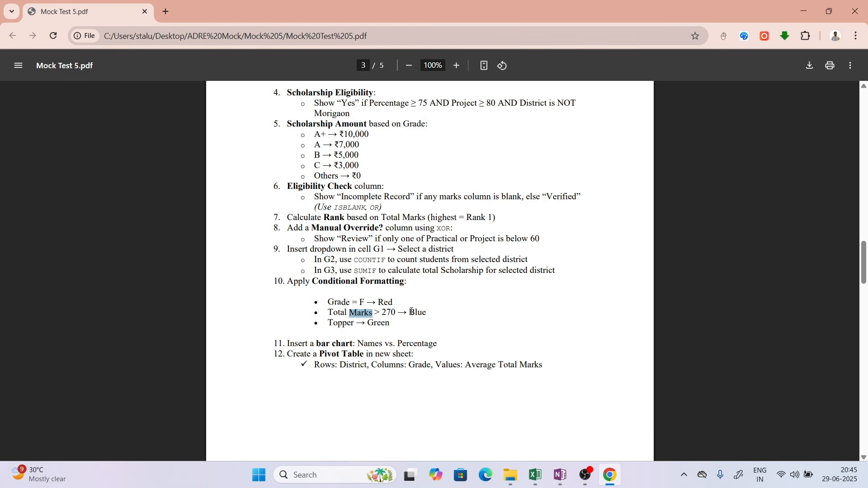
click(396, 313)
drag(343, 324, 389, 325)
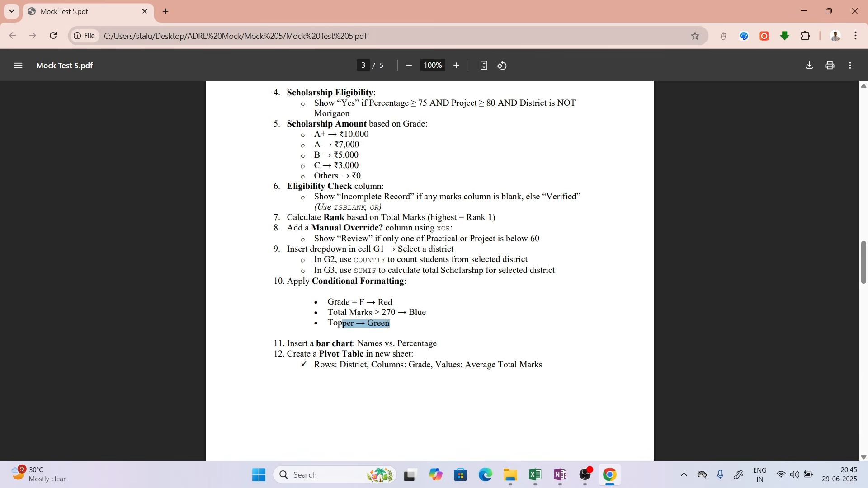
drag(338, 303, 400, 299)
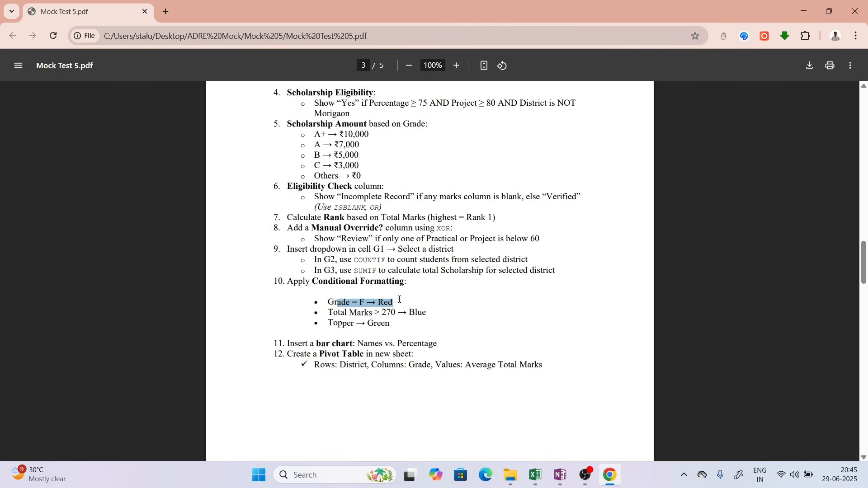
Step: Switch to Excel, select the student data C2:N11 and open the Conditional Formatting Rules Manager for it
click(536, 475)
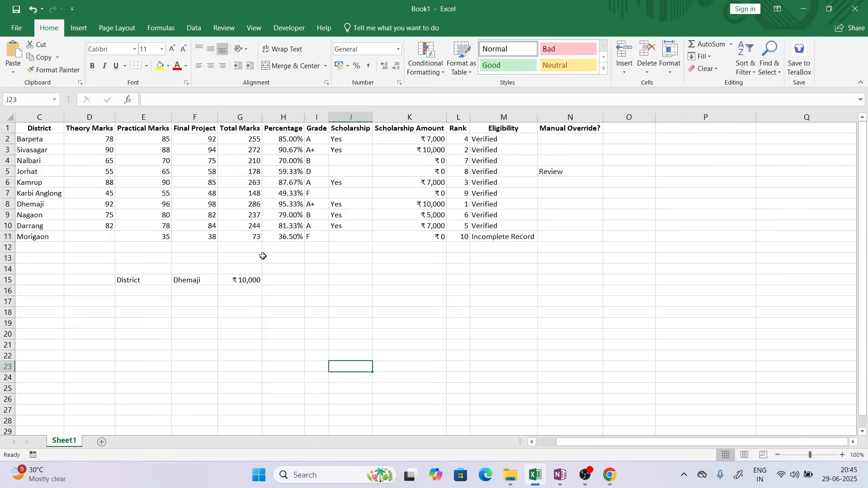
drag(24, 142, 559, 235)
click(427, 70)
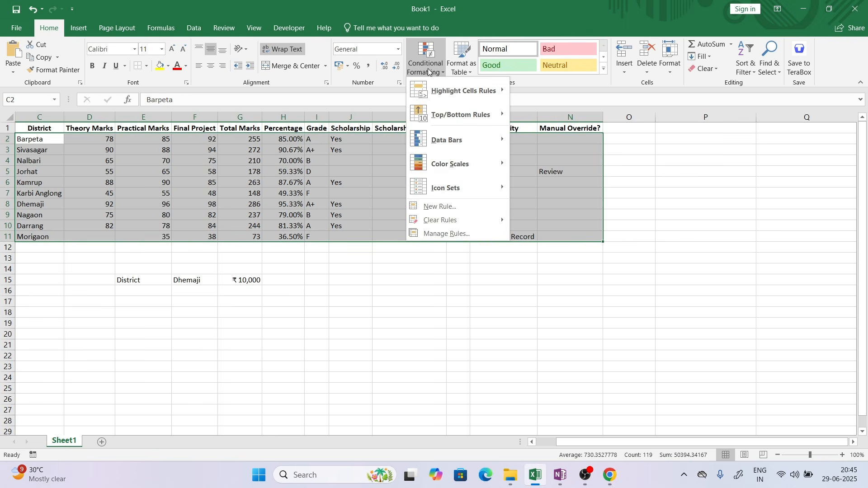
click(467, 233)
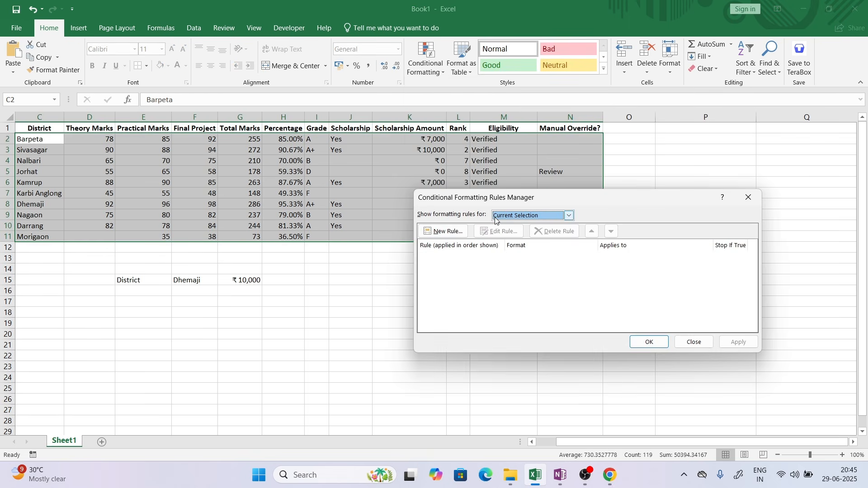
drag(487, 202, 557, 202)
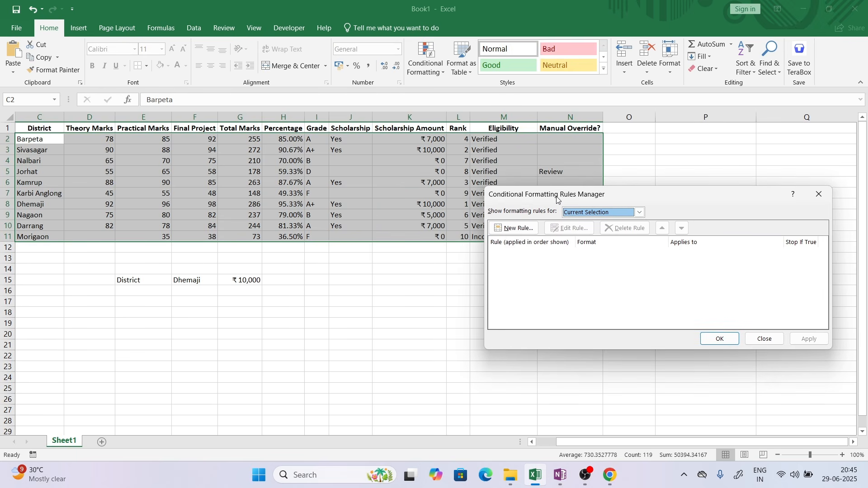
Step: Create a formula-based formatting rule with the formula =$I2="F" to match students with grade F
click(500, 233)
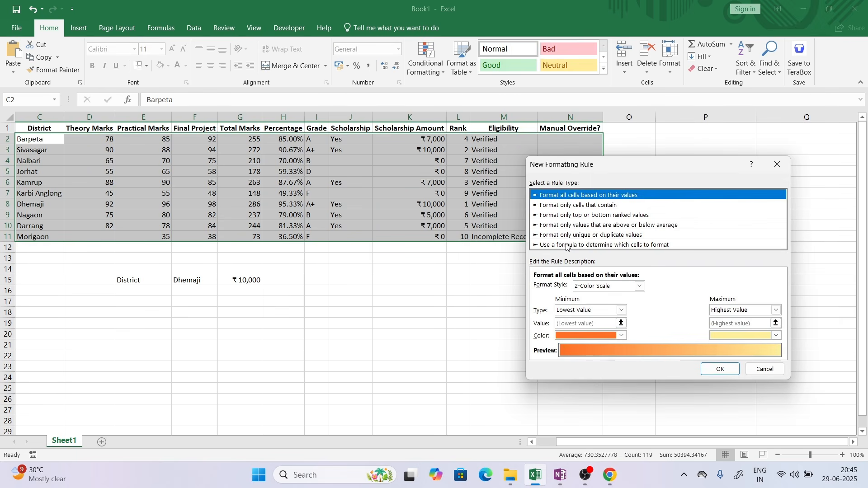
click(567, 245)
click(555, 288)
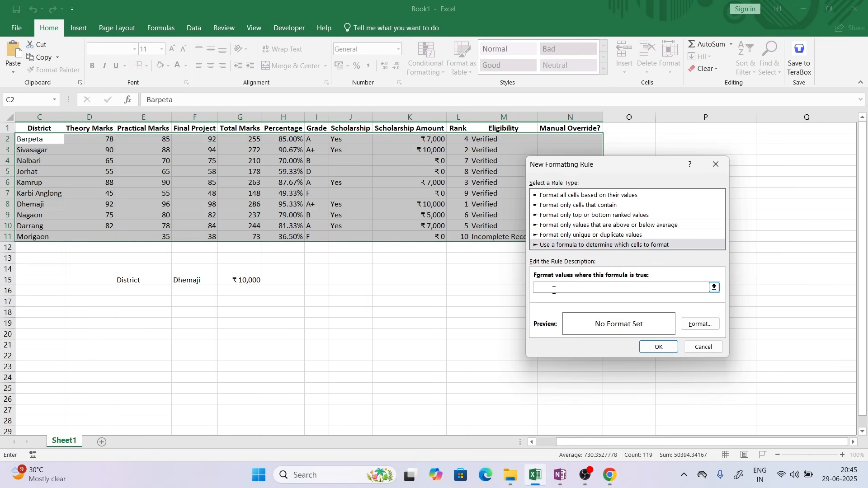
click(316, 142)
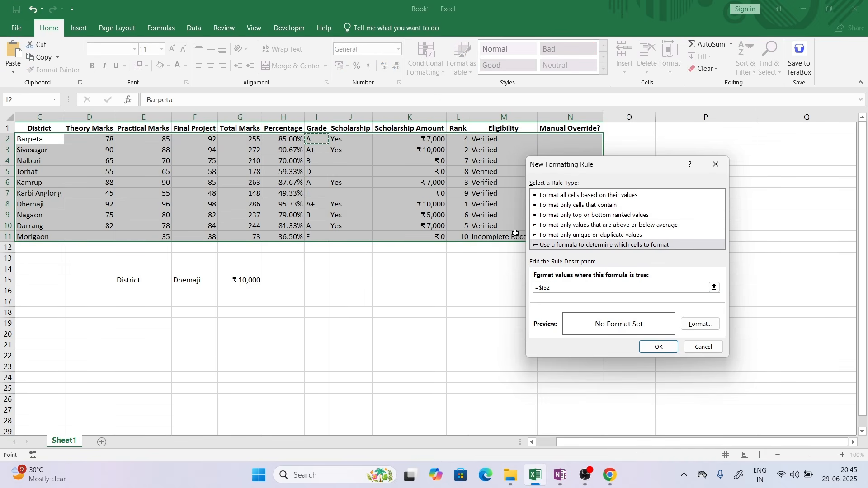
click(548, 287)
Step: Give the grade F rule a red fill and apply it to the selected student rows
click(700, 324)
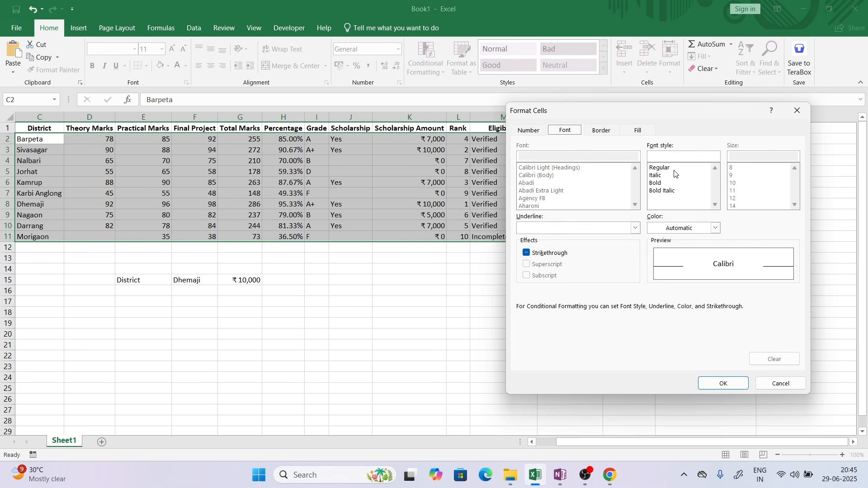
click(638, 130)
click(538, 238)
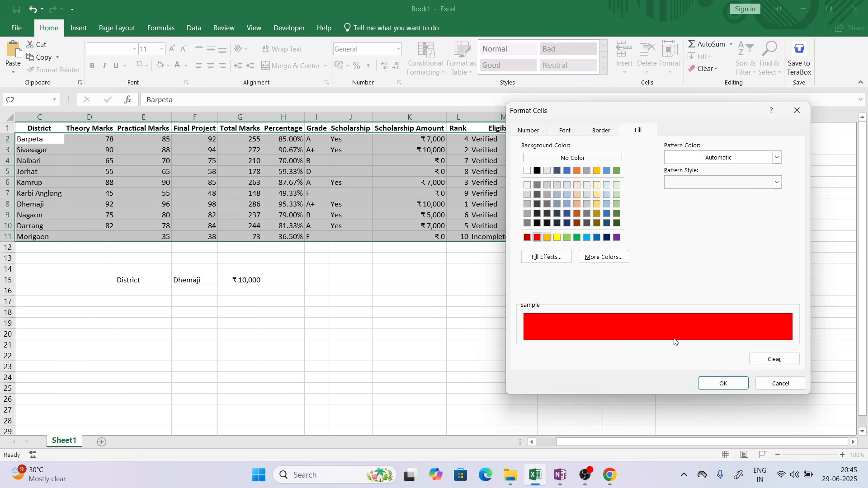
click(722, 383)
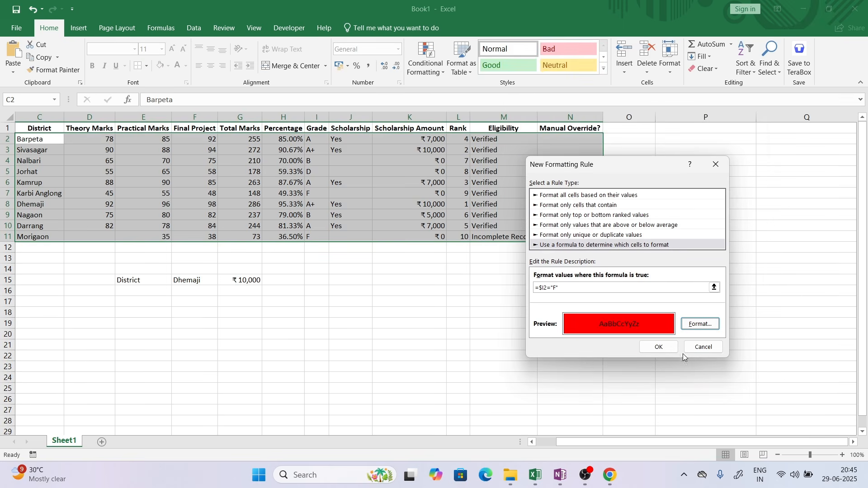
click(658, 347)
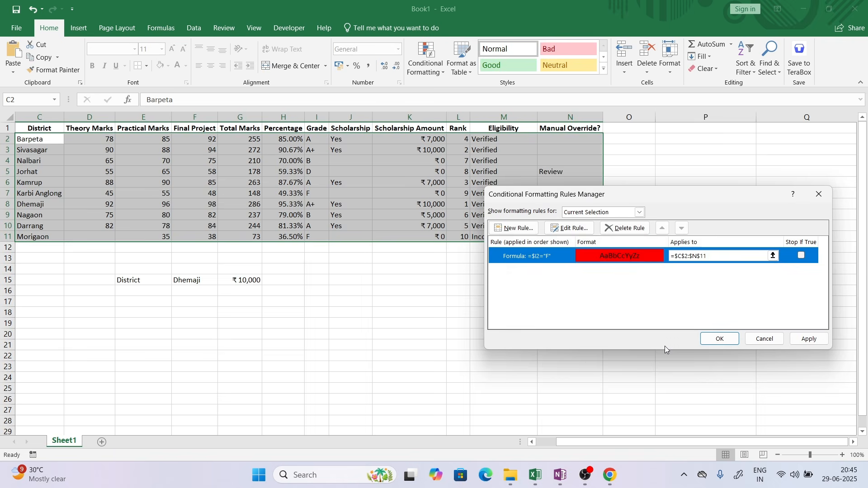
click(809, 339)
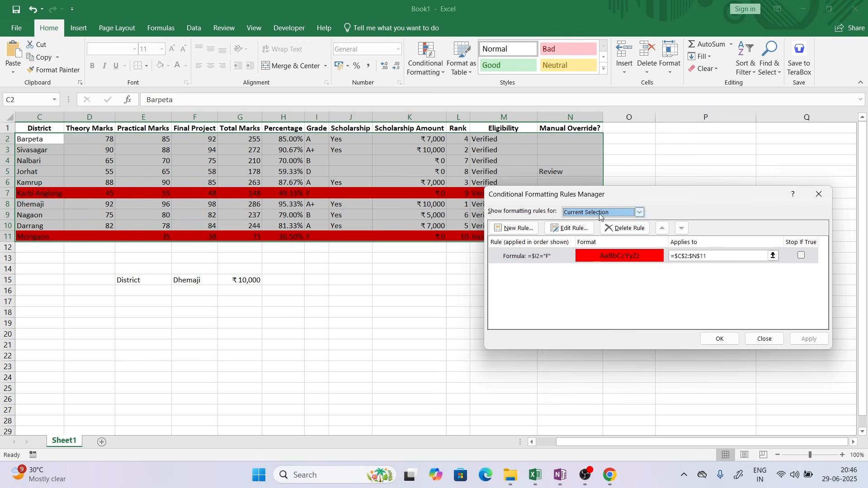
Step: Check the total marks condition in Mock Test 5.pdf and add a second formula-based rule with the formula =$G2>270
drag(619, 196, 625, 171)
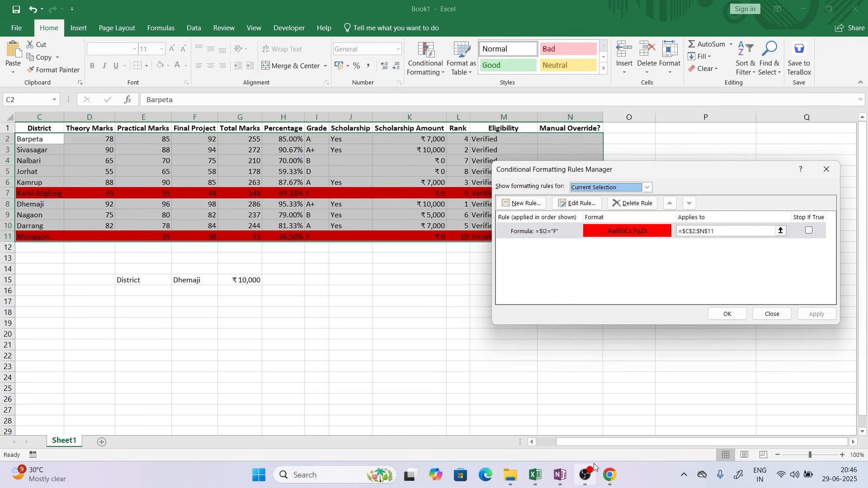
click(614, 477)
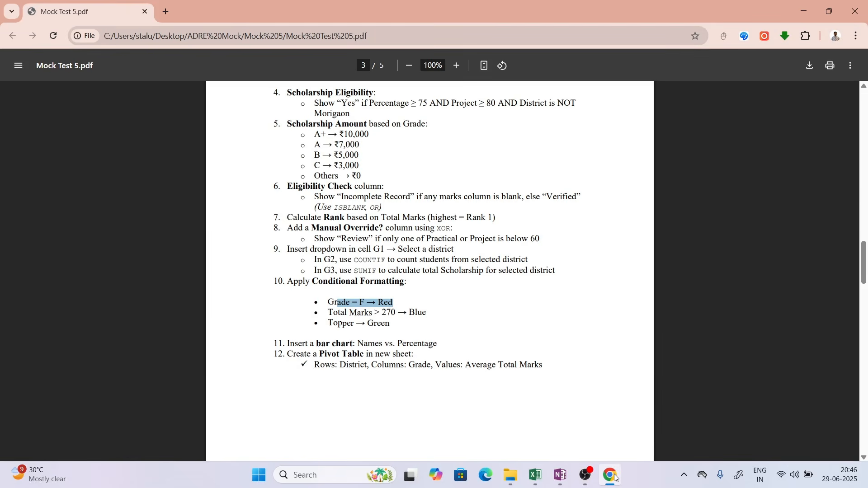
click(616, 478)
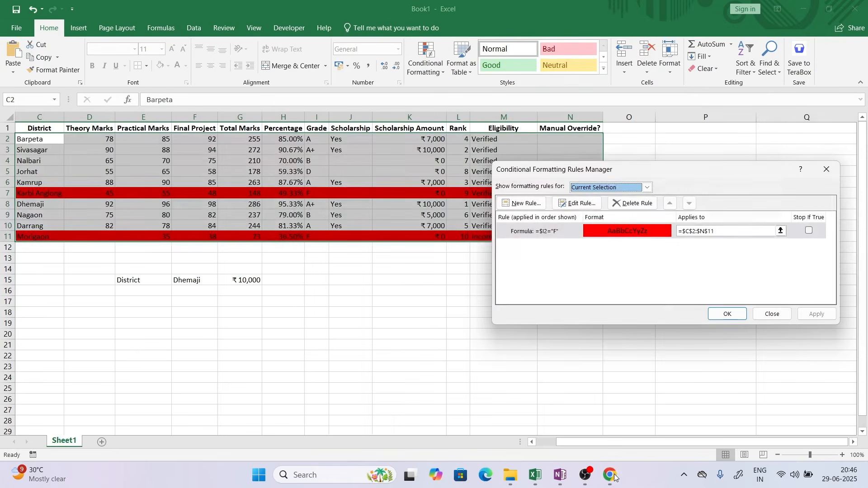
click(516, 201)
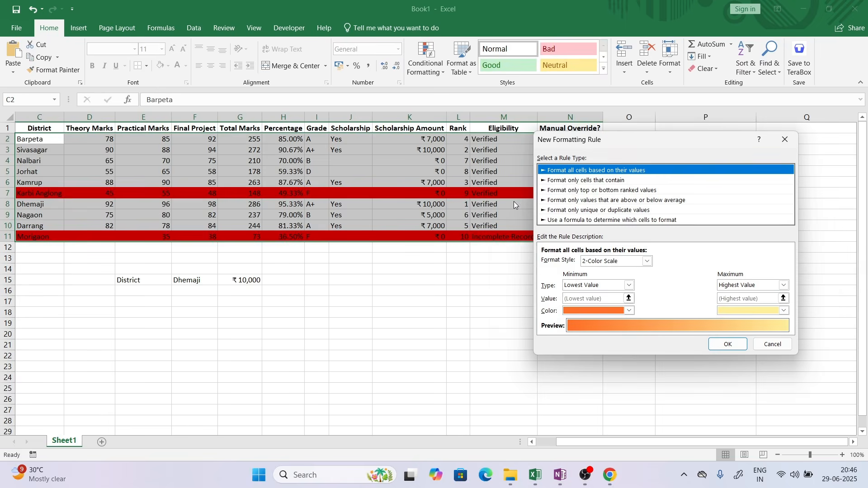
click(601, 220)
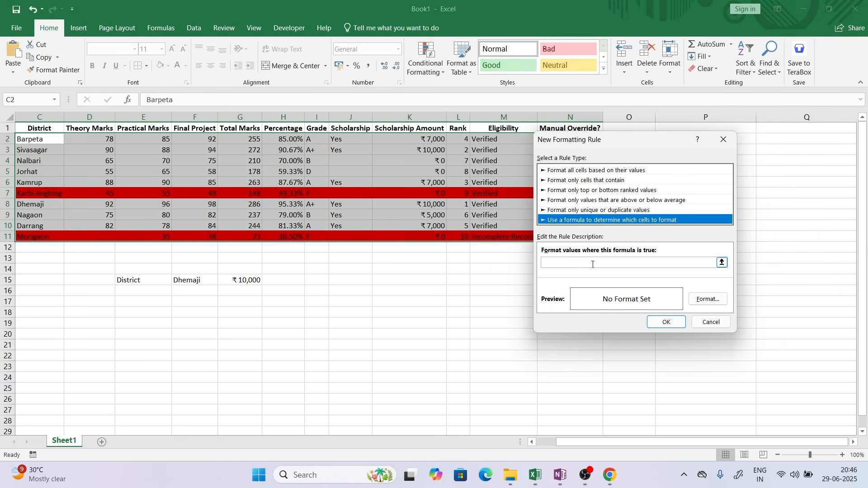
click(717, 261)
click(254, 138)
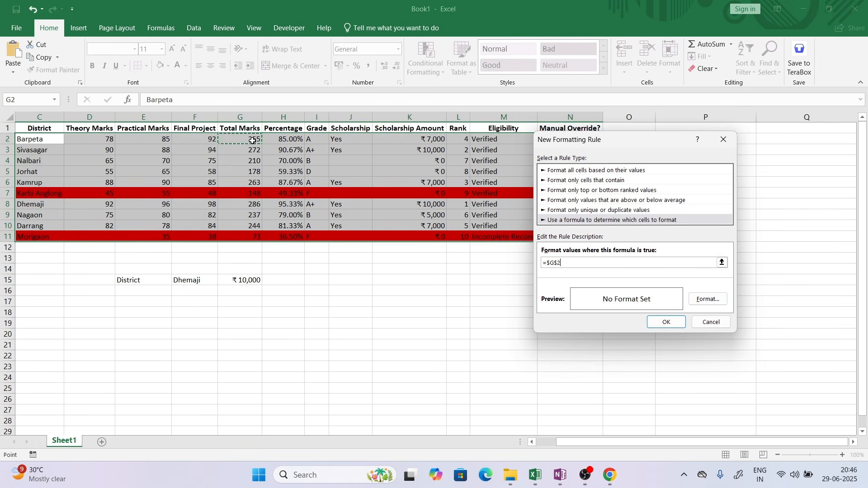
click(558, 263)
click(611, 474)
click(620, 483)
Step: Give the total marks rule a light blue fill and apply it to the student rows
click(708, 299)
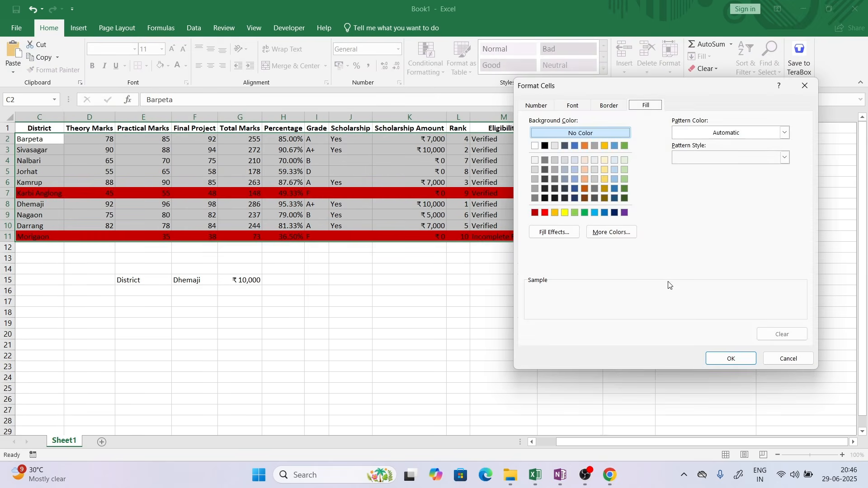
click(595, 213)
click(731, 359)
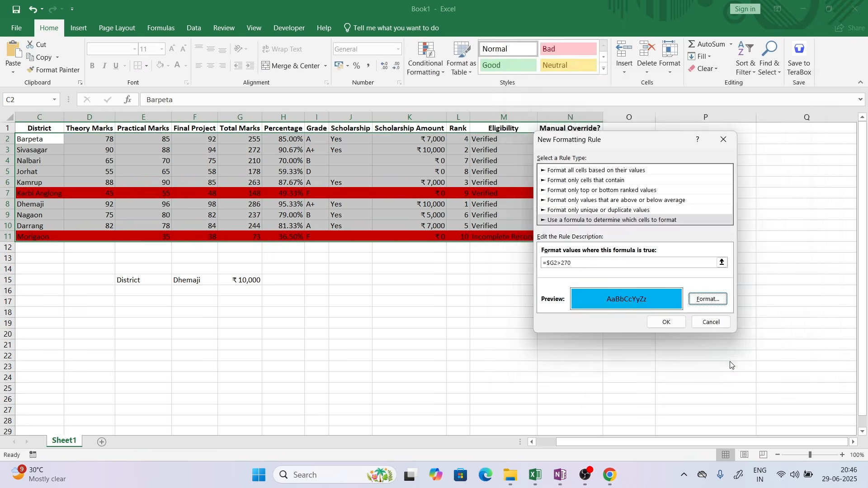
click(669, 323)
click(817, 314)
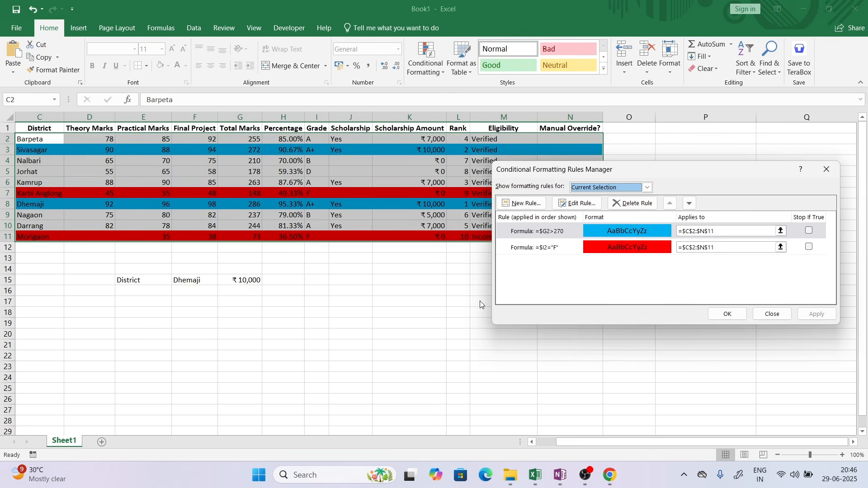
Step: Check the topper condition in Mock Test 5.pdf and add a third formula-based rule with the formula =$L2=1
click(609, 476)
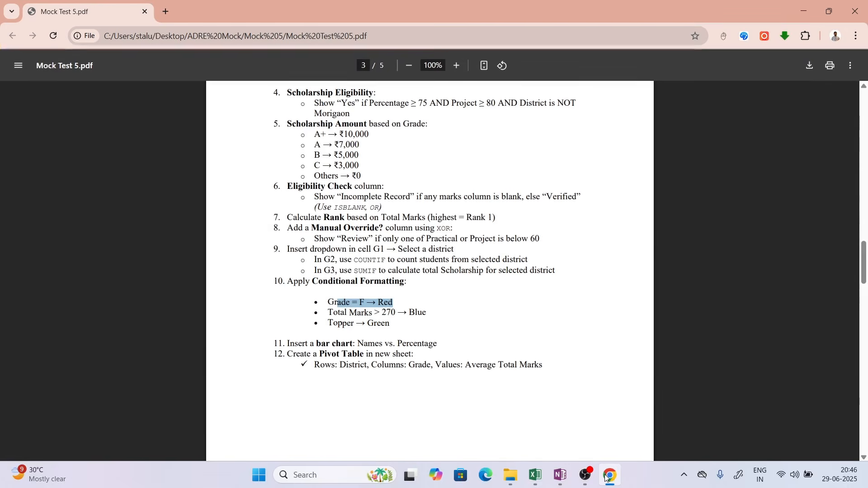
click(607, 476)
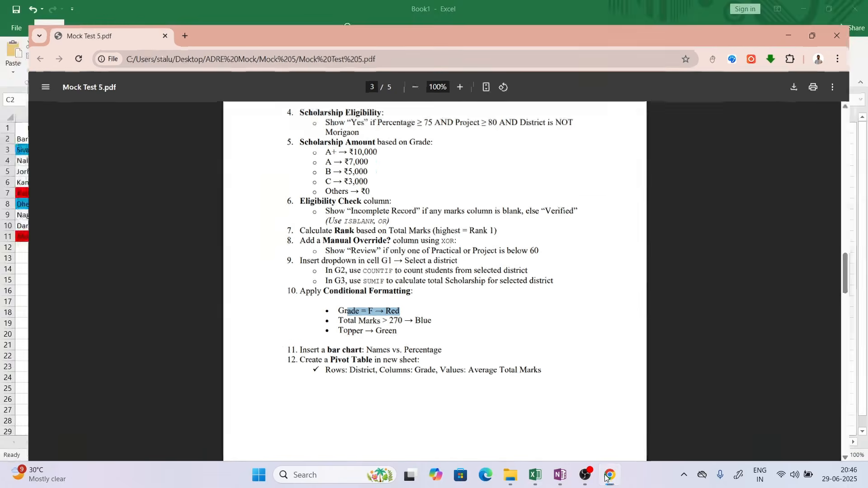
click(530, 204)
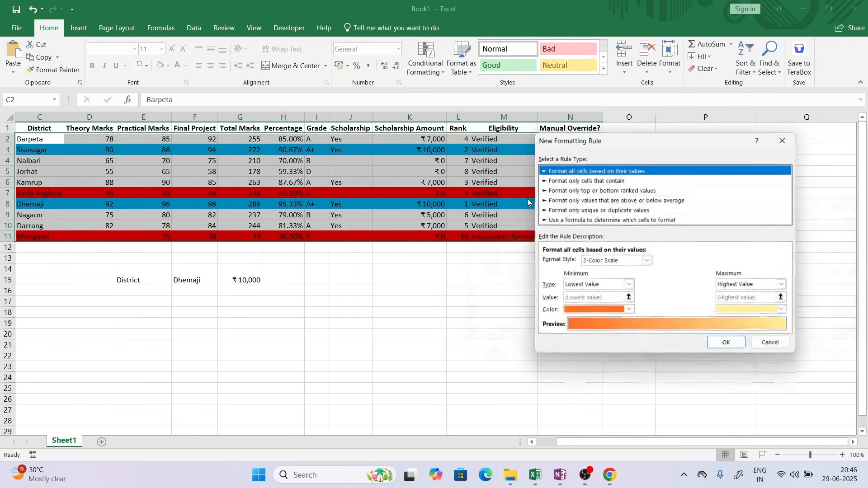
click(589, 221)
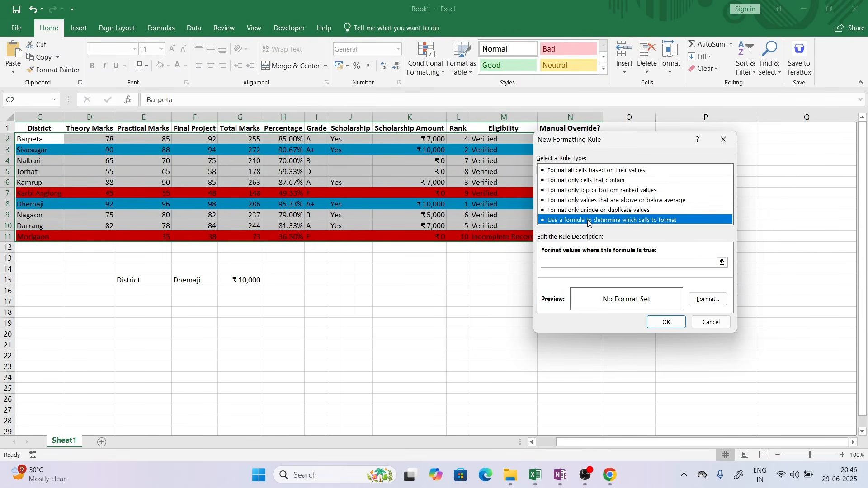
click(601, 264)
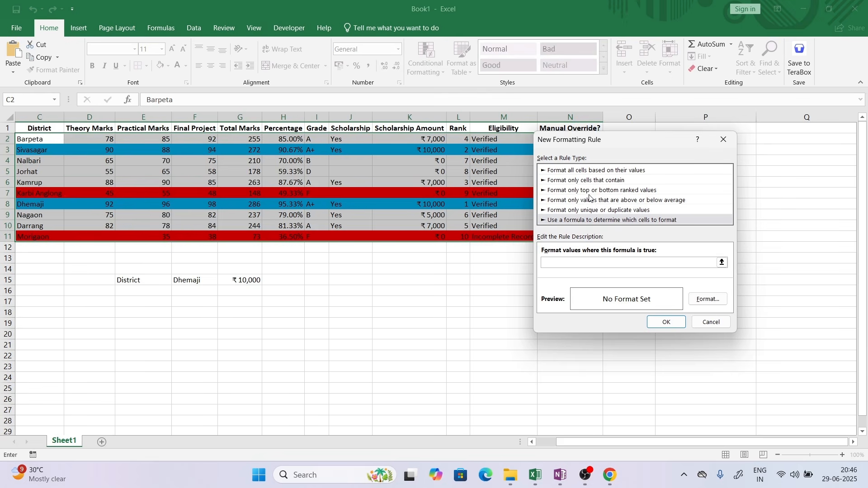
click(460, 139)
click(556, 263)
text(=1)
Step: Give the topper rule a green fill, apply it to the student rows and close the rules manager
click(709, 299)
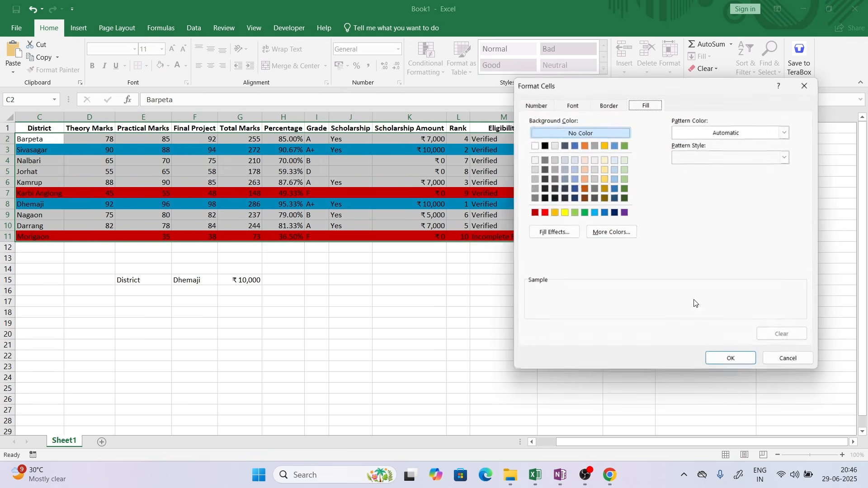
click(625, 146)
click(733, 359)
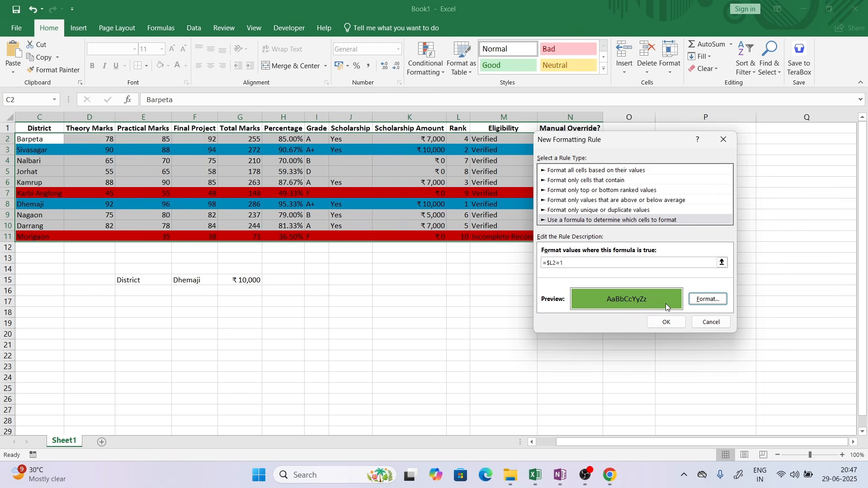
click(669, 323)
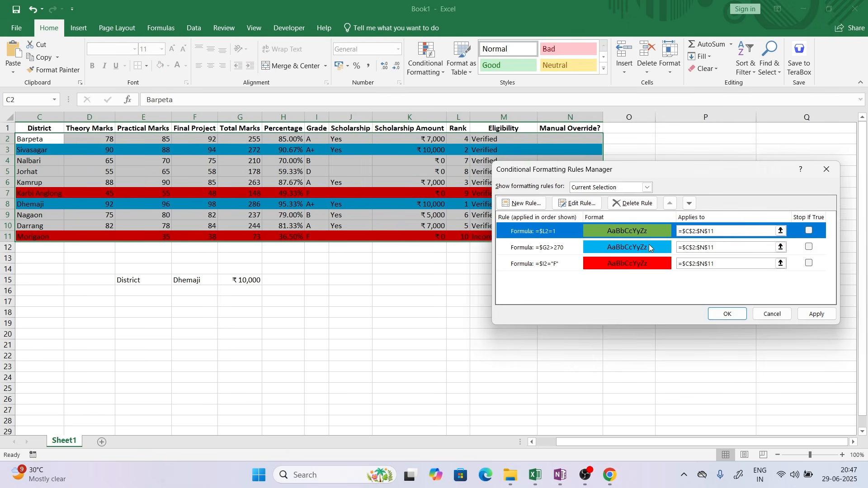
click(817, 316)
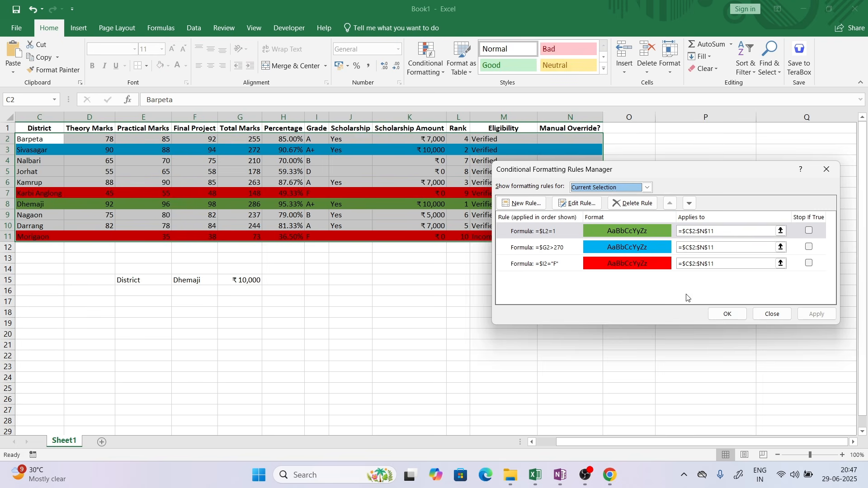
click(734, 315)
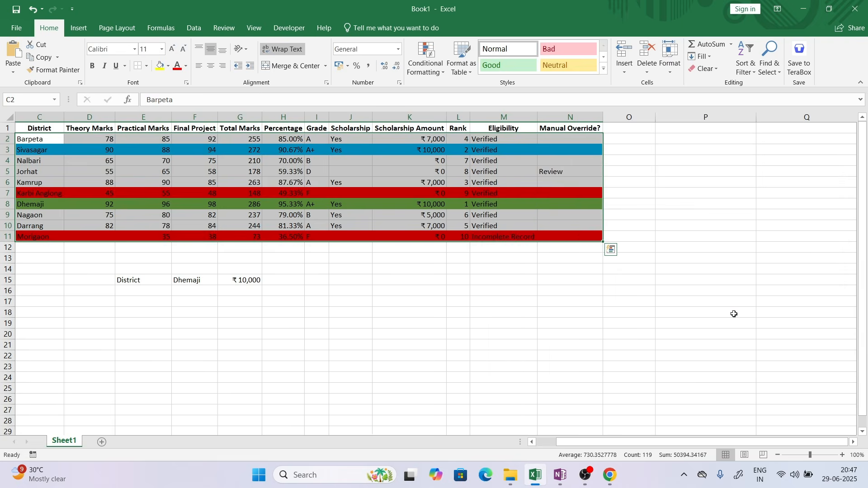
click(621, 320)
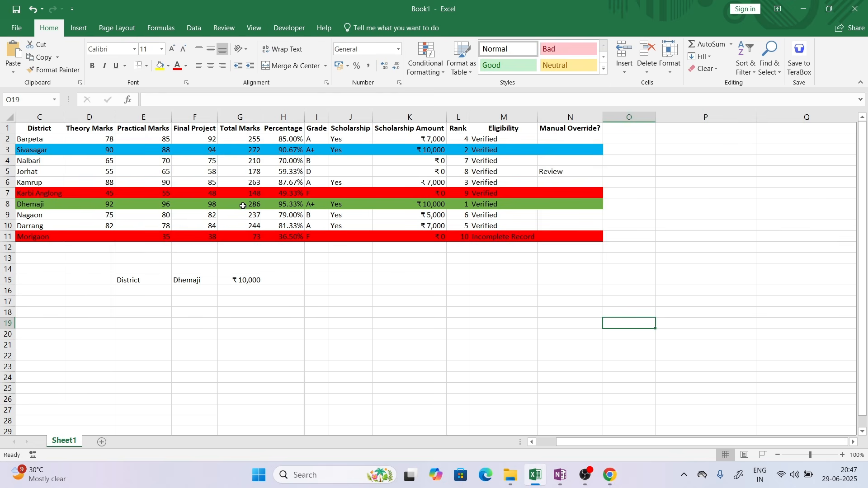
Step: Read the task 11 bar chart instruction in Mock Test 5.pdf in Chrome and return to the Excel workbook
click(611, 476)
click(473, 388)
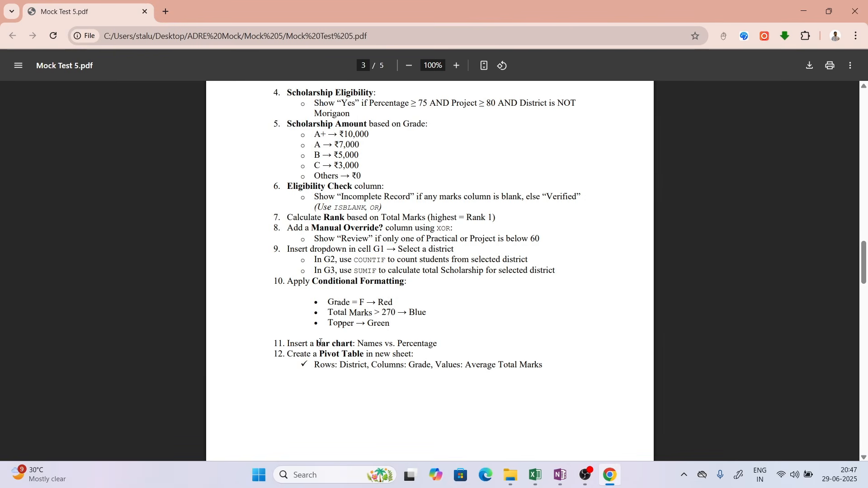
drag(318, 345, 442, 341)
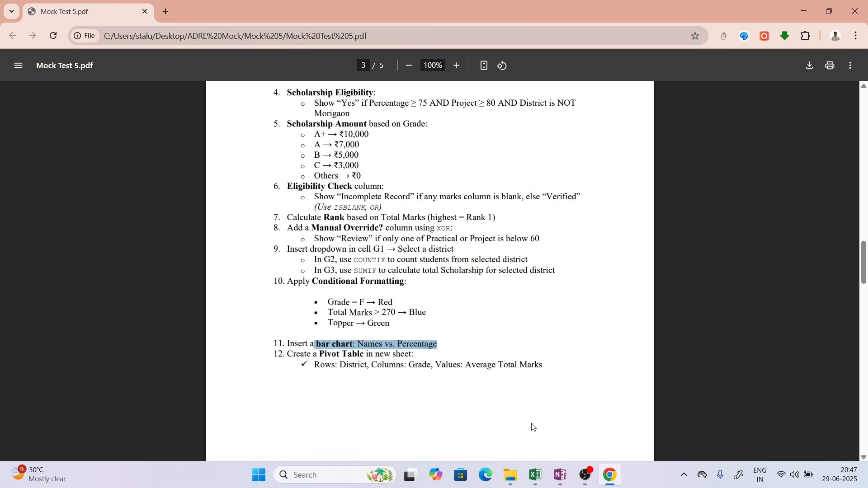
click(535, 474)
click(577, 333)
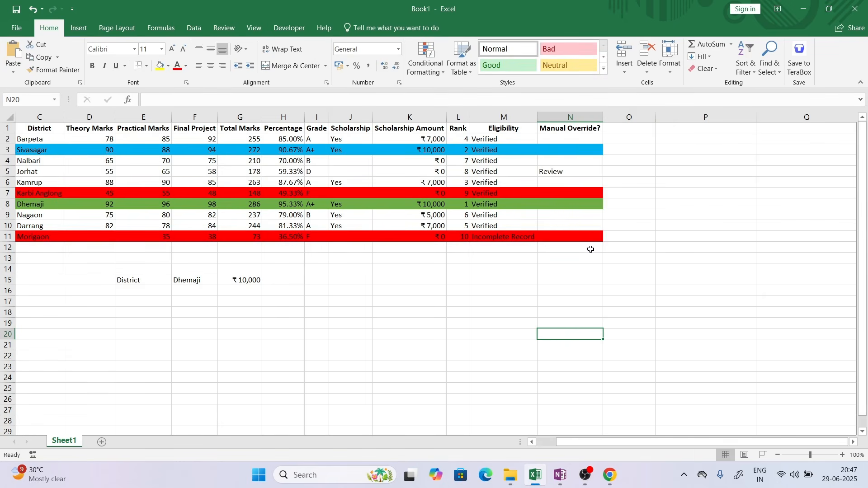
Step: Try to insert a clustered bar chart from the student data in C2:N11 and move it over the sheet
drag(593, 234, 36, 123)
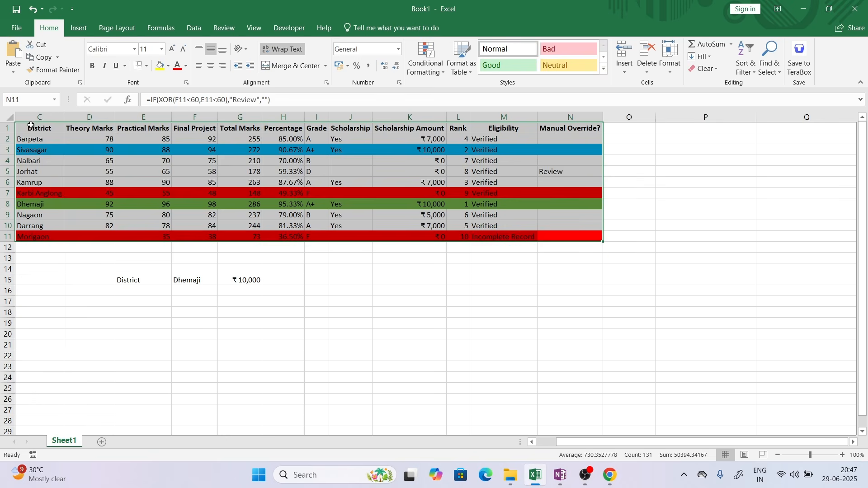
drag(29, 140, 571, 236)
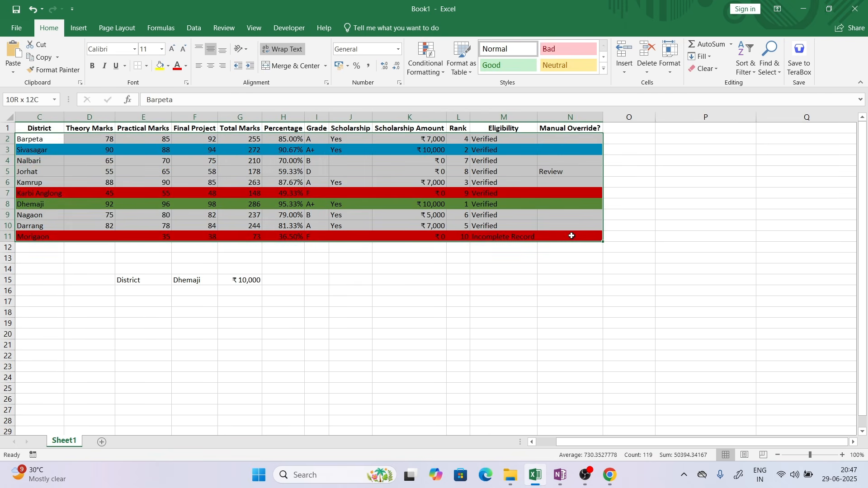
click(78, 28)
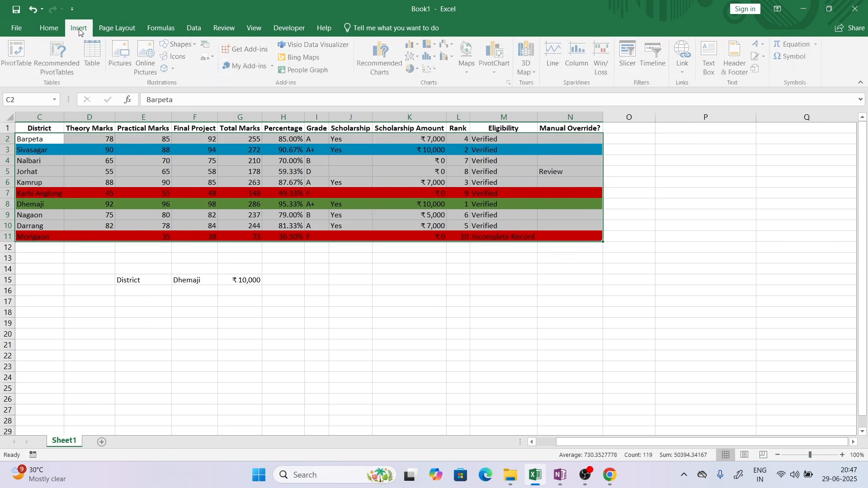
click(511, 83)
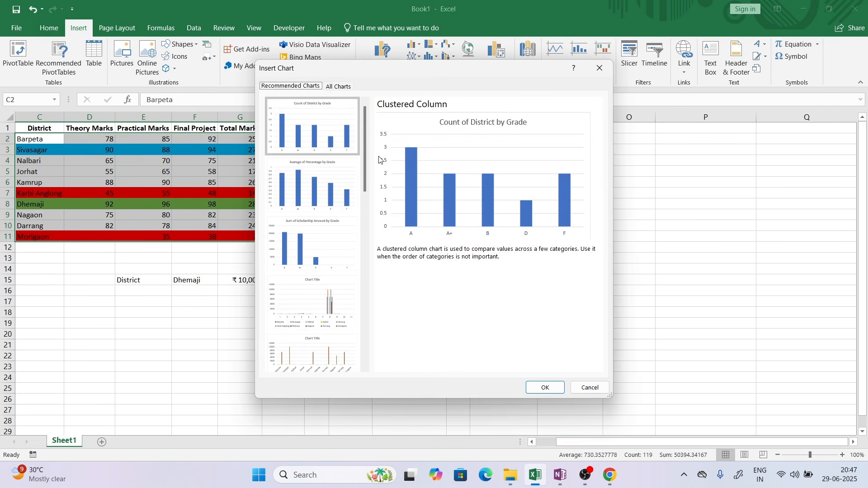
click(343, 87)
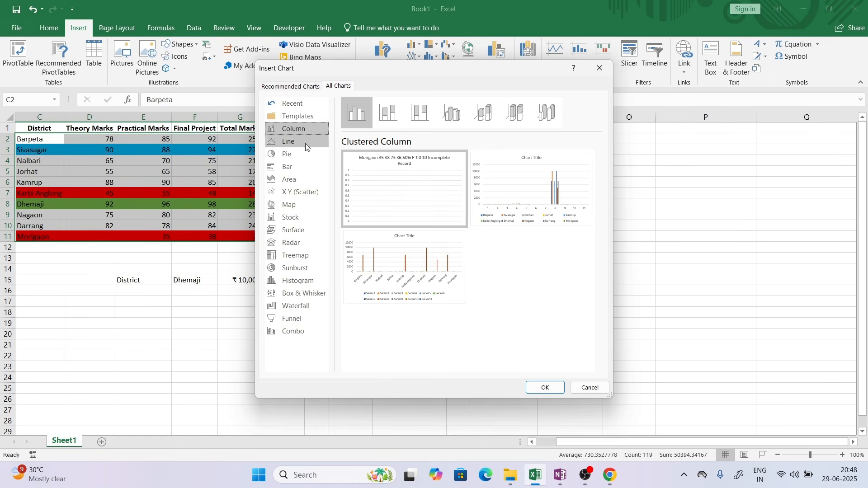
click(294, 165)
mouse_move(368, 179)
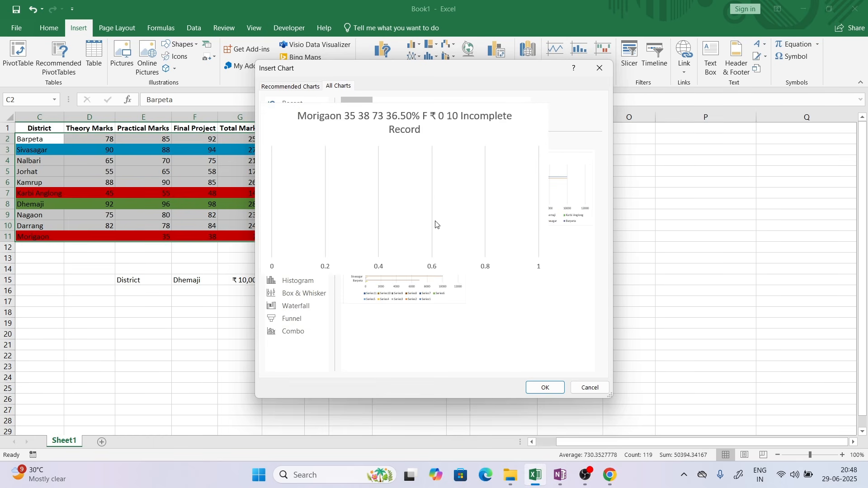
mouse_move(523, 209)
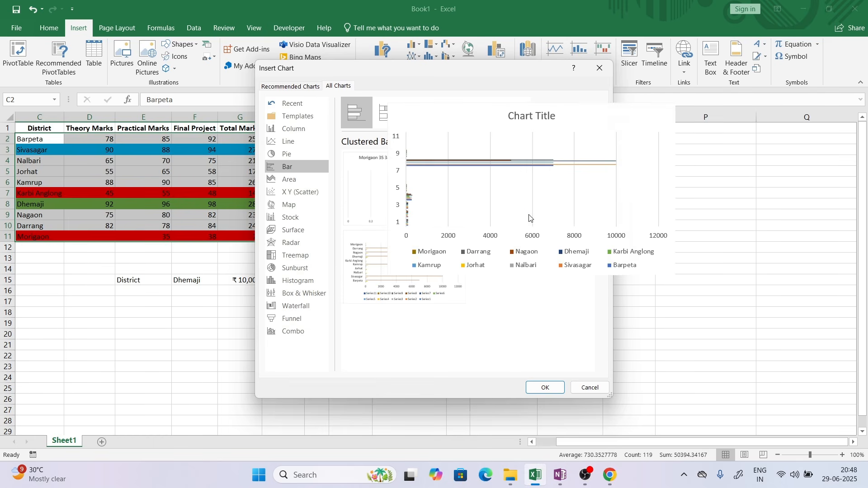
click(550, 389)
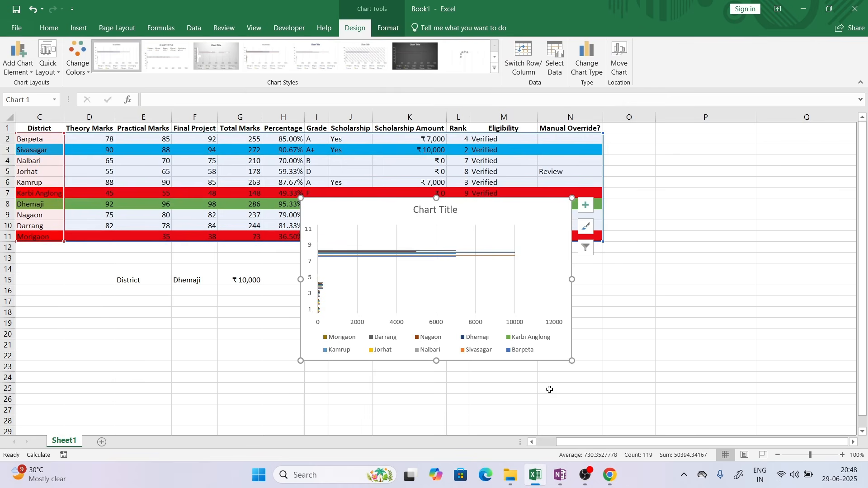
drag(498, 216, 590, 207)
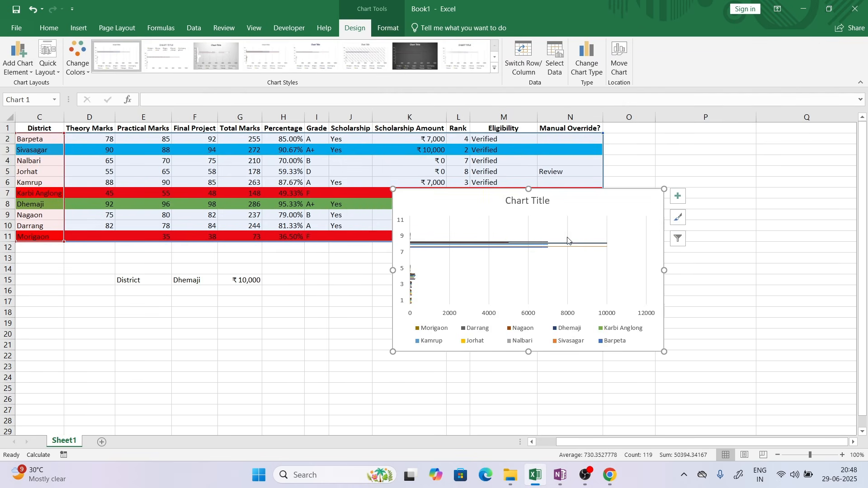
click(678, 238)
click(812, 399)
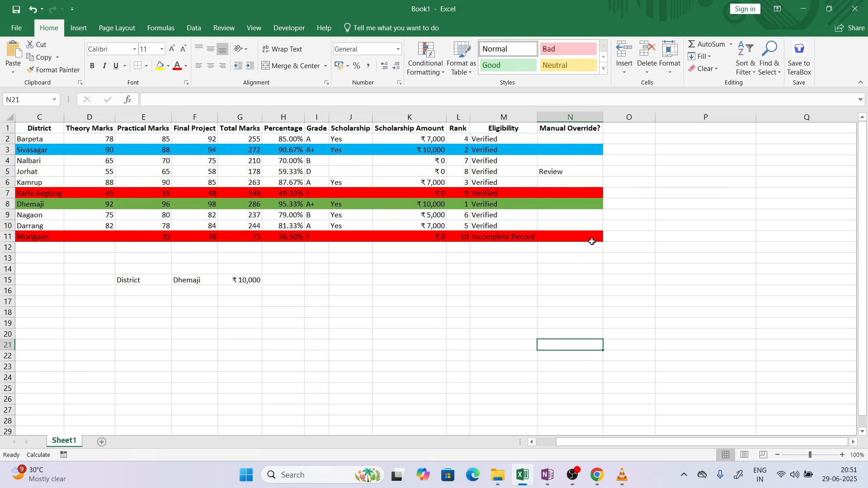
drag(590, 238, 27, 128)
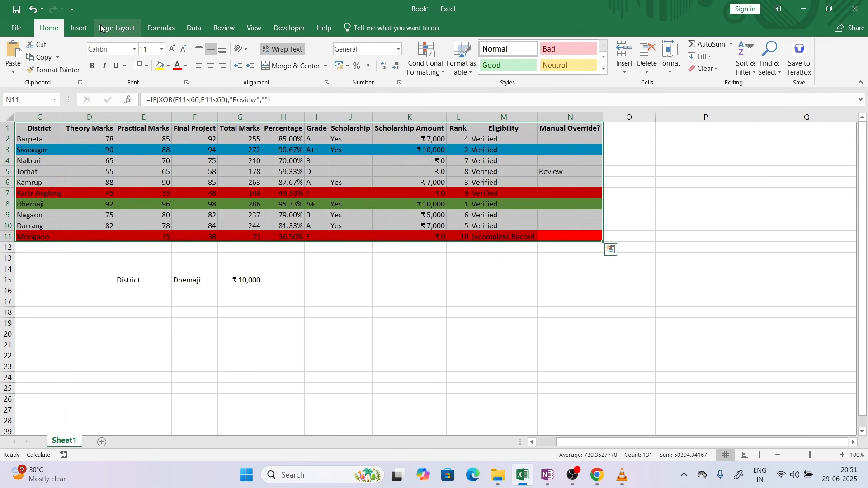
click(88, 30)
click(511, 82)
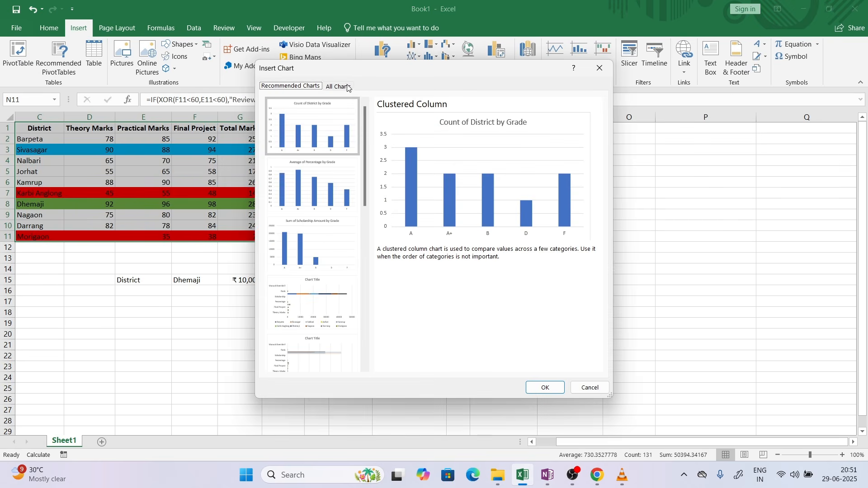
click(348, 88)
click(300, 167)
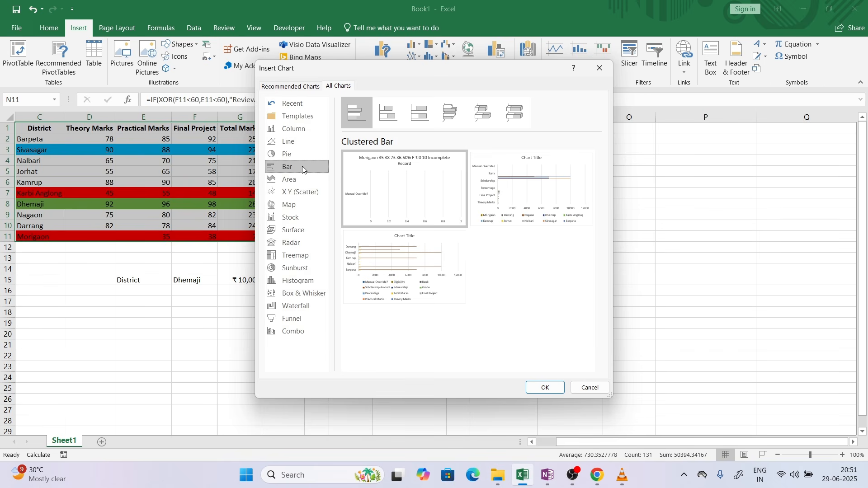
click(600, 68)
click(572, 279)
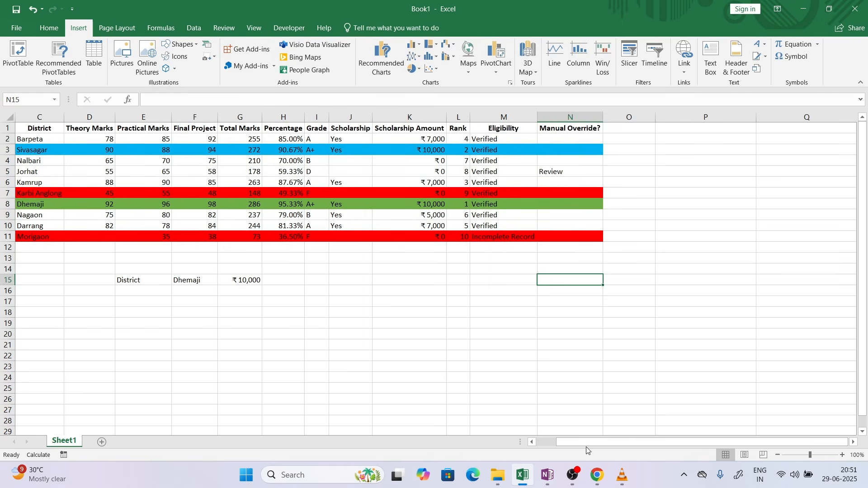
Step: Recheck task 11 in Mock Test 5.pdf and insert a clustered bar chart of the District and Percentage columns, placed below the student table
click(600, 481)
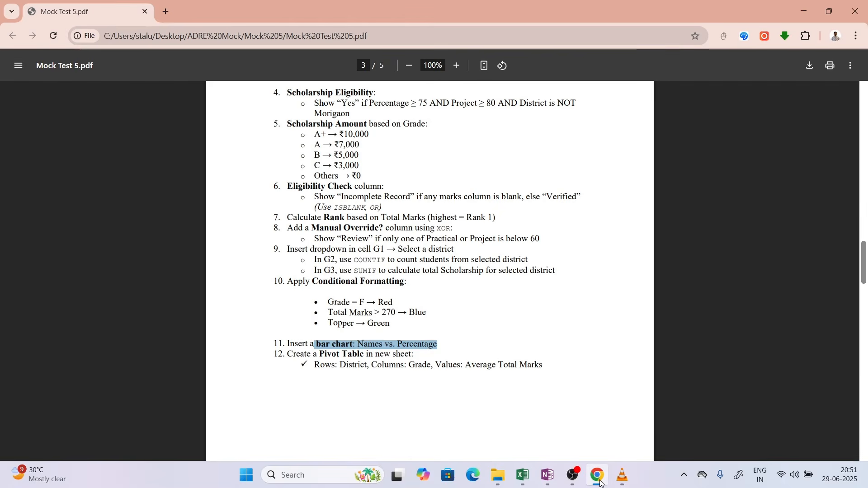
click(598, 475)
click(256, 290)
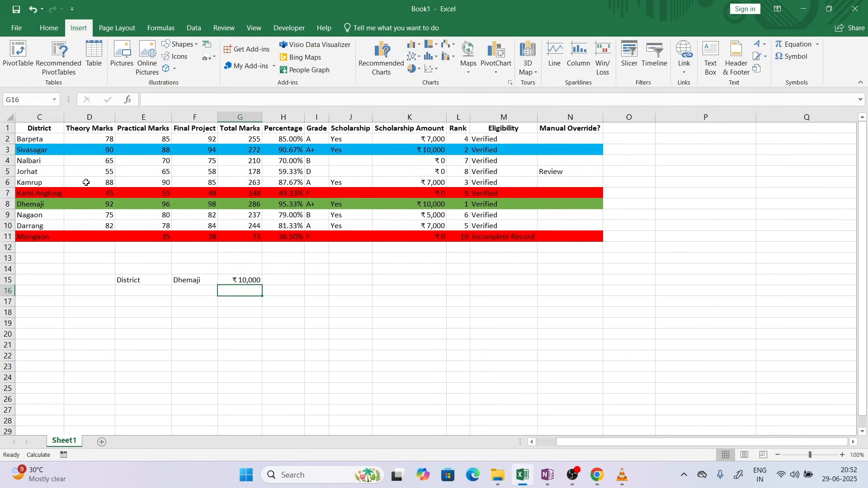
drag(39, 135, 30, 234)
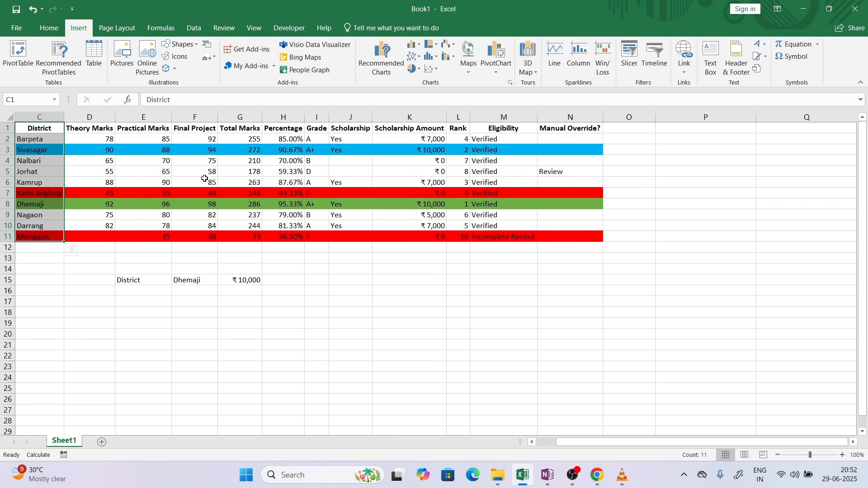
drag(283, 131, 287, 239)
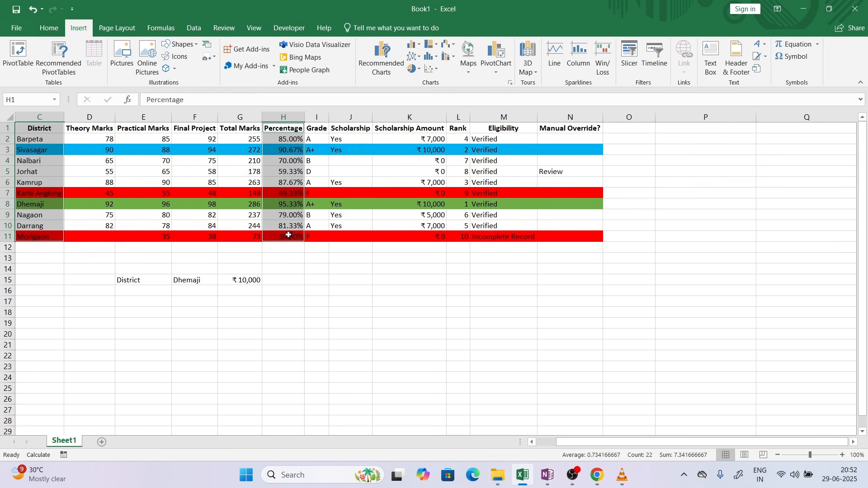
click(510, 84)
click(334, 87)
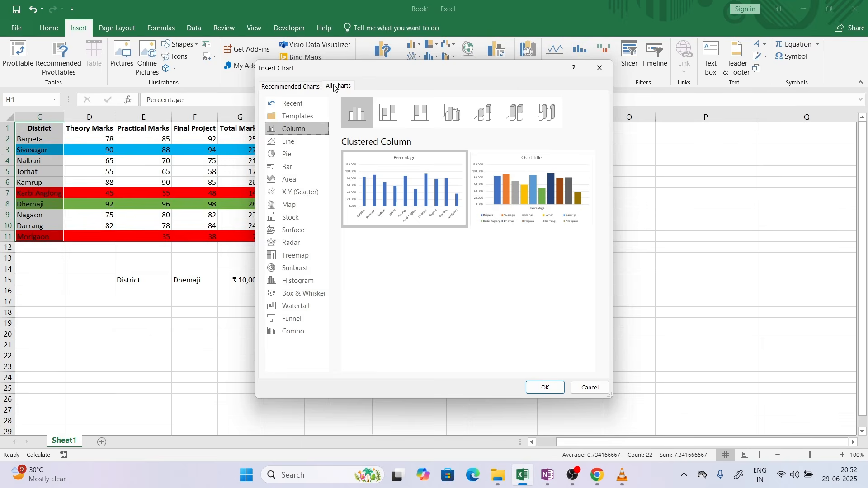
click(288, 167)
mouse_move(429, 220)
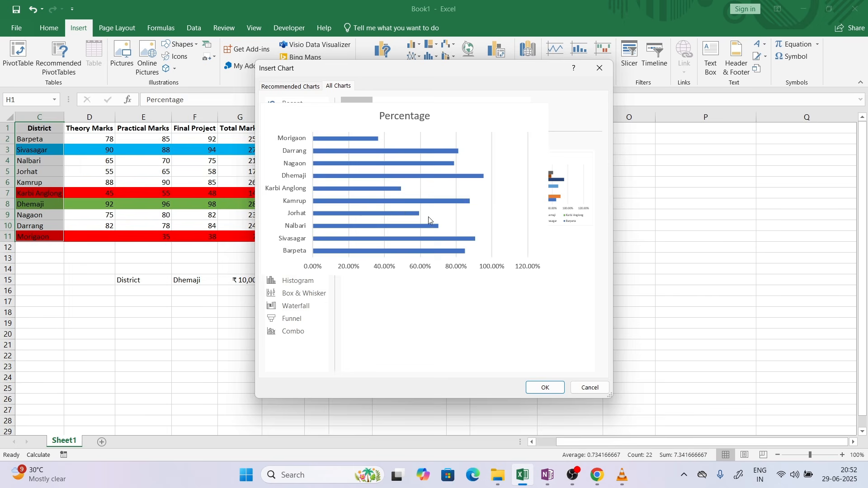
click(537, 387)
mouse_move(530, 213)
mouse_down()
mouse_move(645, 279)
mouse_move(639, 274)
mouse_up()
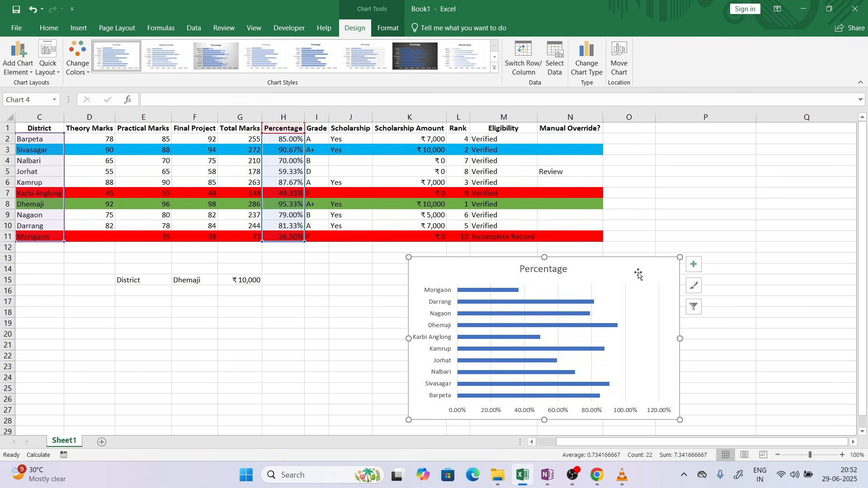
Step: Add a primary horizontal and a primary vertical axis title to the bar chart
click(598, 475)
click(598, 475)
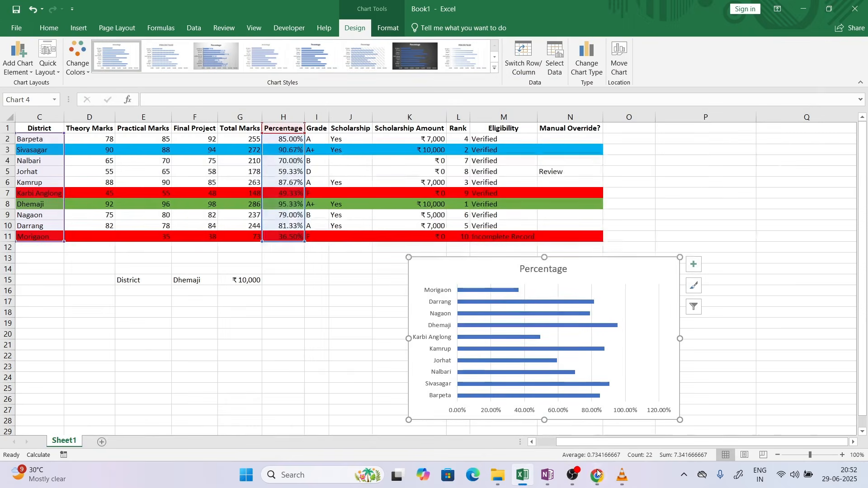
click(28, 73)
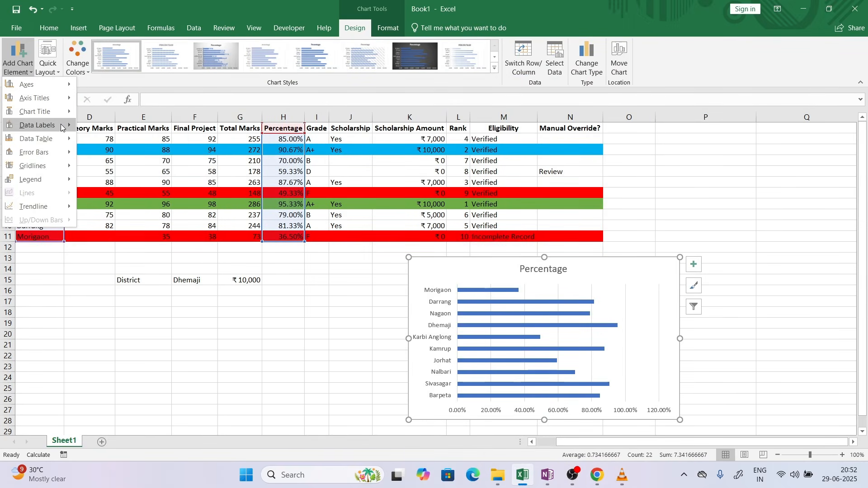
mouse_move(67, 98)
click(109, 103)
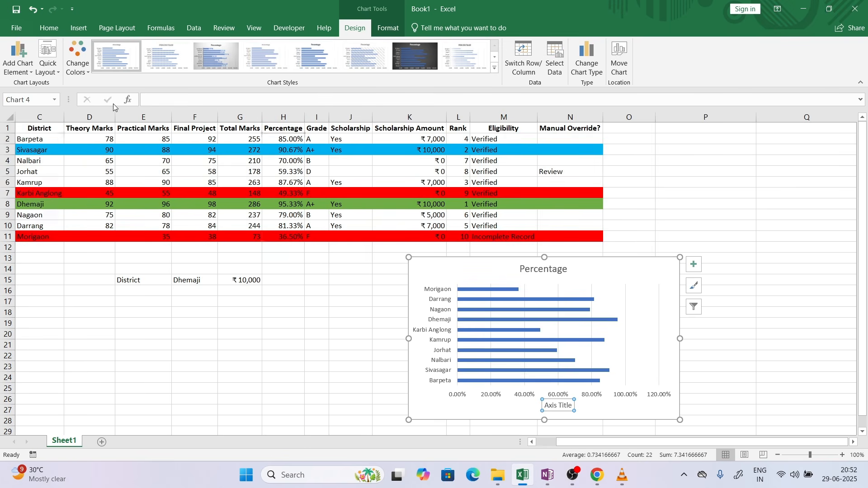
click(27, 71)
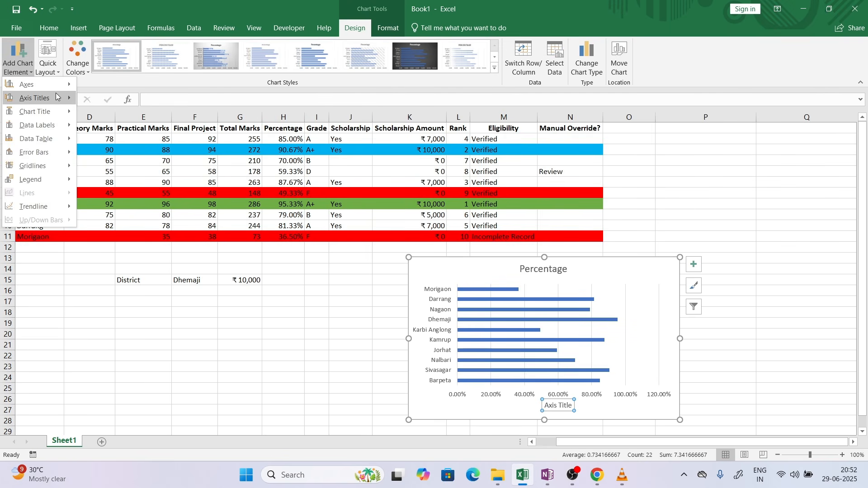
mouse_move(68, 98)
click(127, 127)
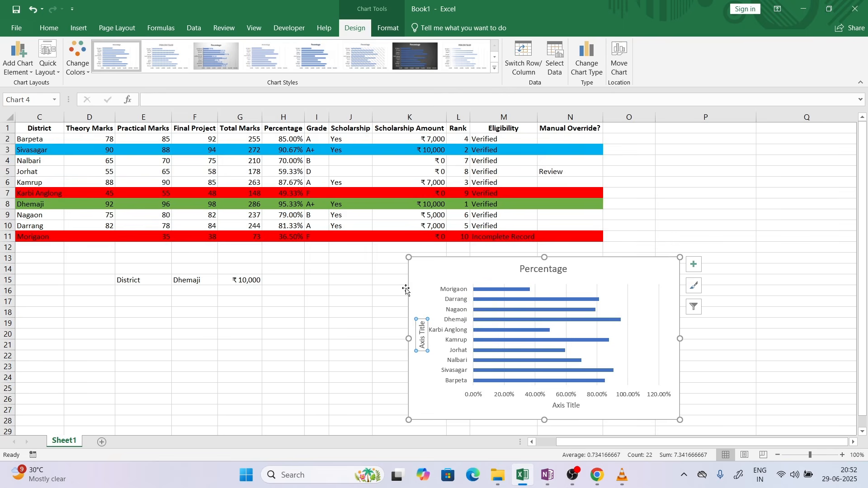
Step: Set the bar chart's horizontal axis title to Percentage and its vertical axis title to District
click(570, 405)
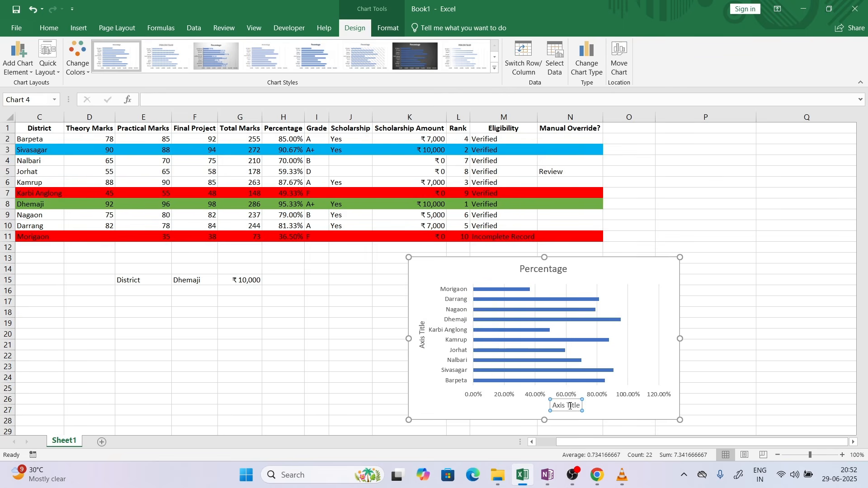
double_click(571, 407)
triple_click(570, 406)
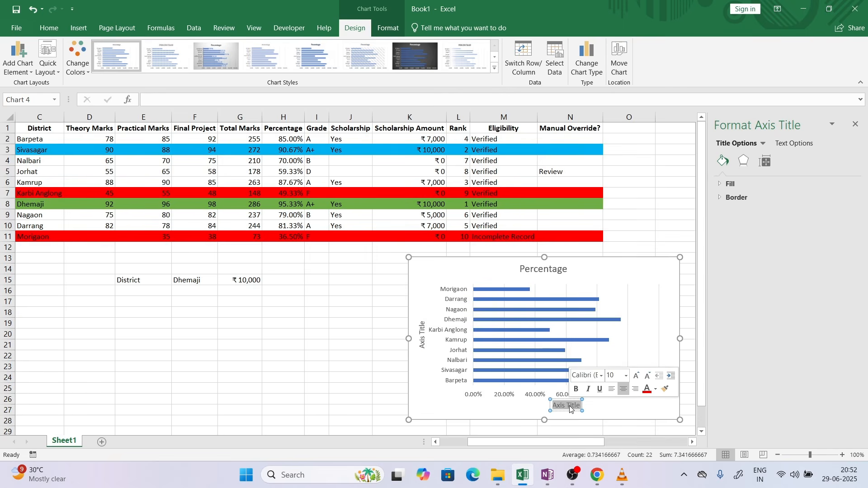
key(BackSpace)
text(Percentage)
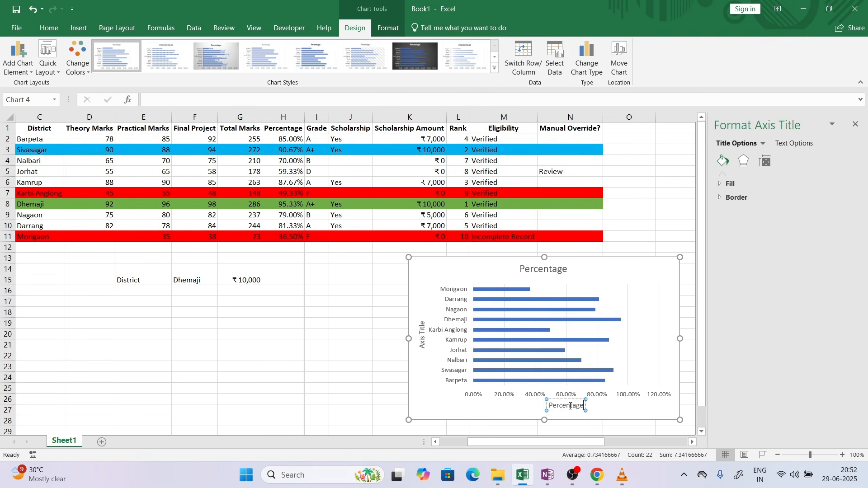
click(422, 338)
triple_click(422, 338)
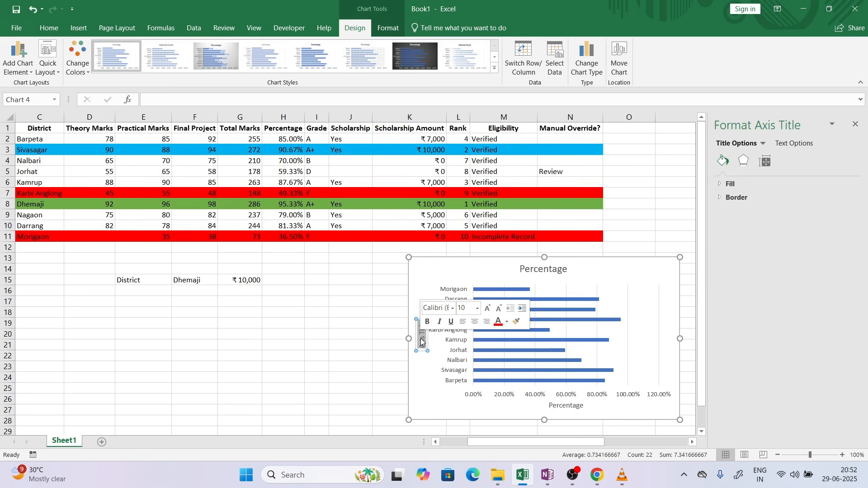
key(BackSpace)
text(District)
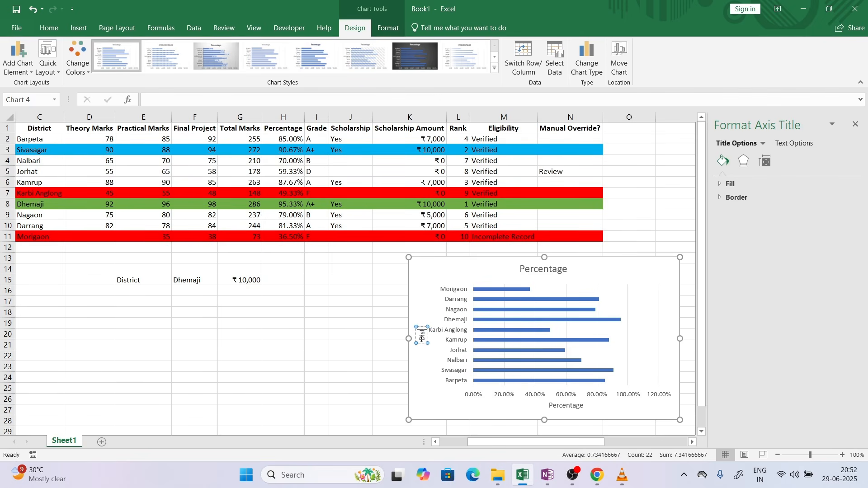
Step: Change the chart title to Name vs Percentage and shift the chart slightly on the sheet
click(549, 270)
triple_click(549, 270)
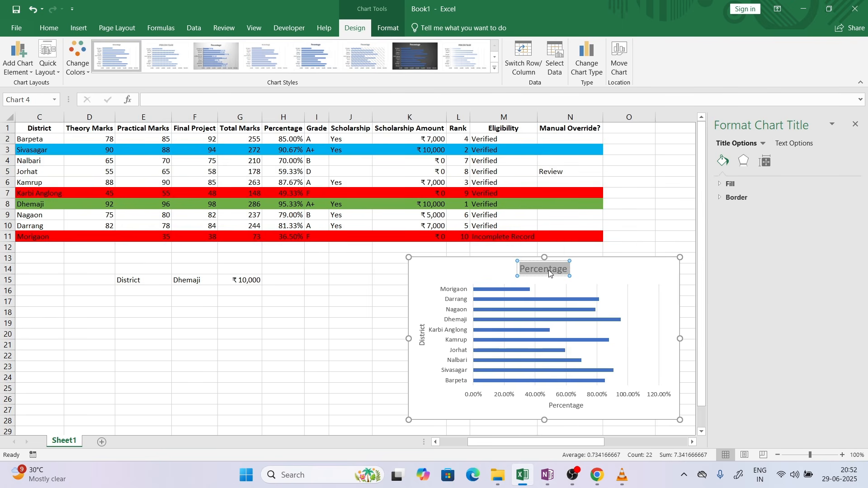
key(Home)
text(Name vs)
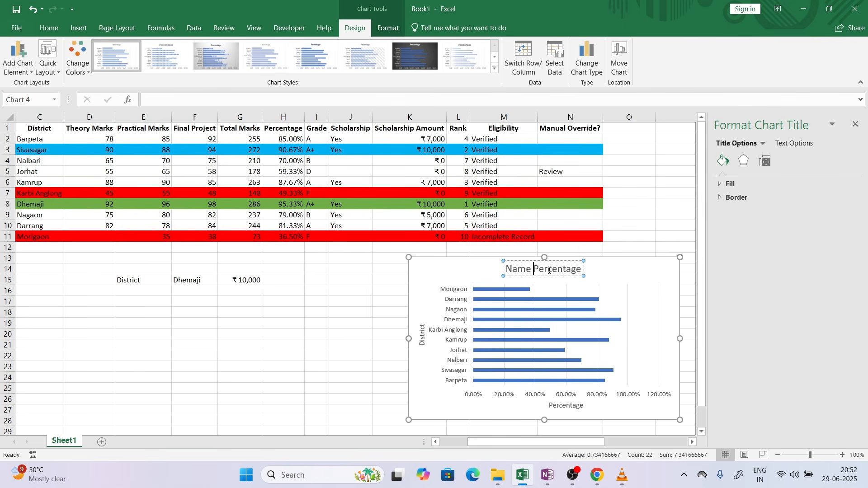
drag(665, 269, 630, 273)
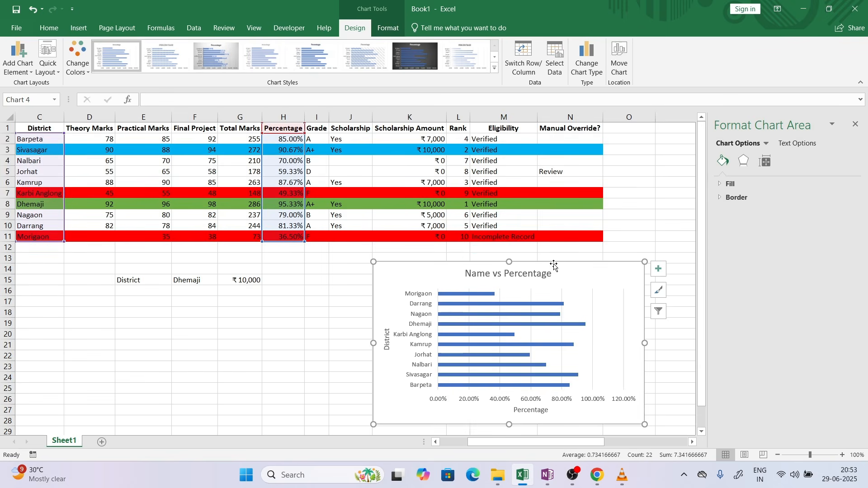
Step: Add Outside End data labels to the Name vs Percentage bar chart and nudge the chart slightly upward on the sheet
click(20, 68)
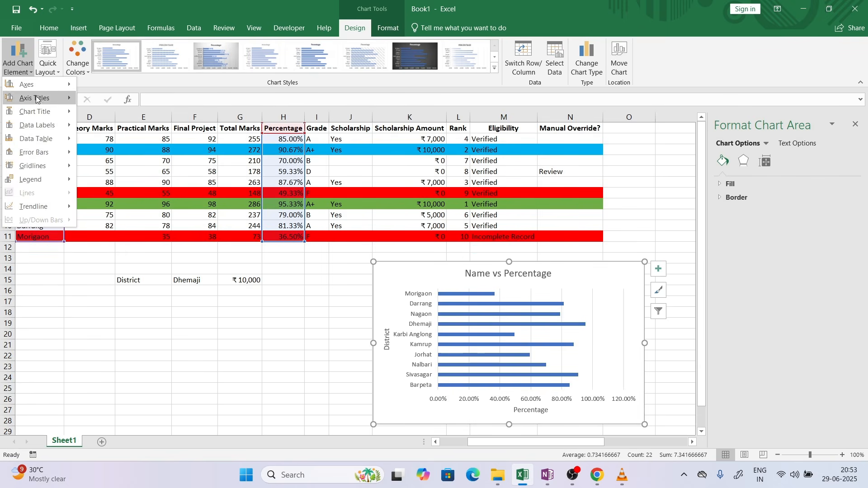
mouse_move(47, 135)
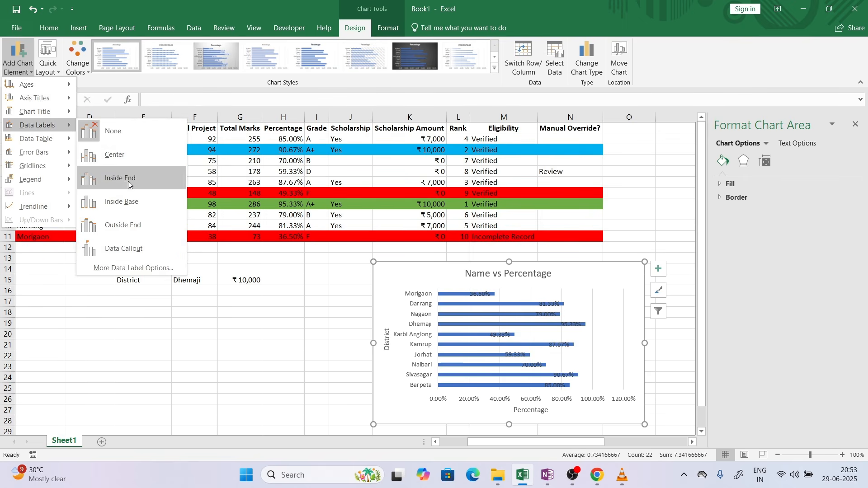
click(131, 225)
drag(587, 277, 585, 269)
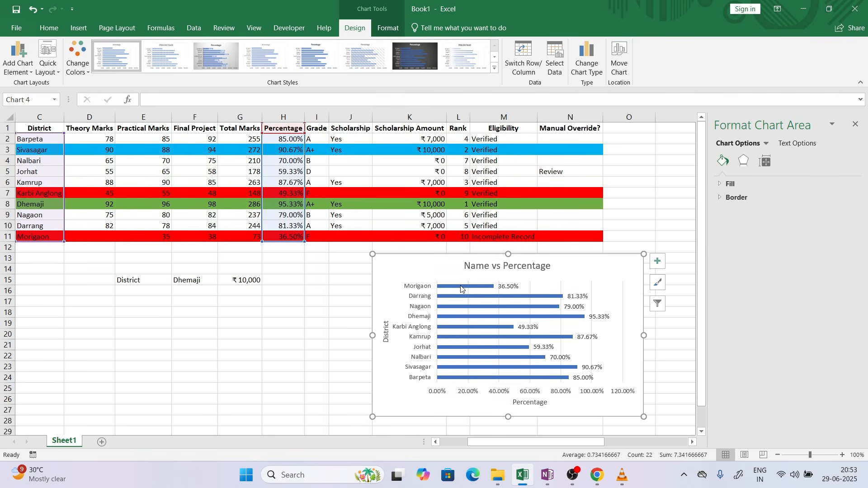
click(337, 343)
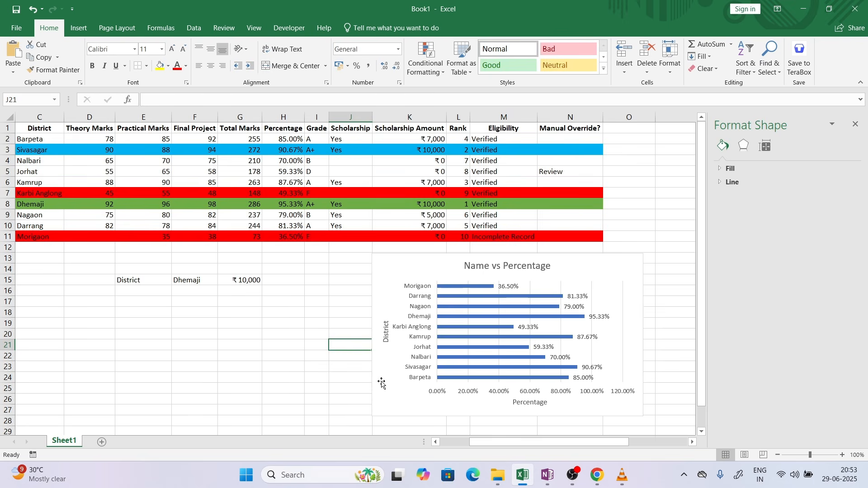
drag(601, 412, 601, 409)
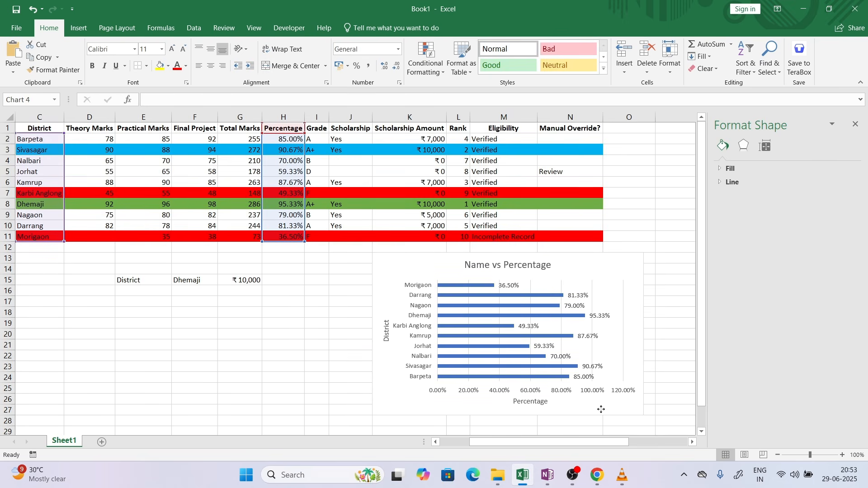
click(349, 379)
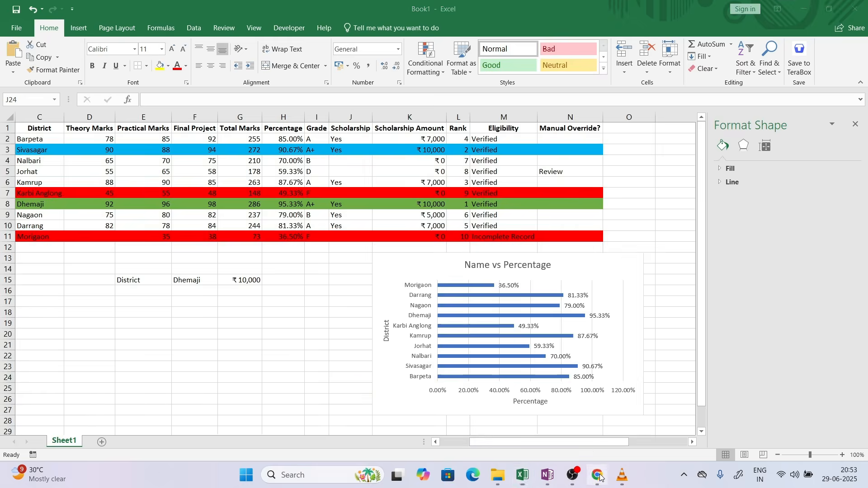
Step: Examine task 12 in Mock Test 5.pdf for the Pivot Table's placement, row, column and value requirements, and return to the workbook
click(597, 474)
click(560, 372)
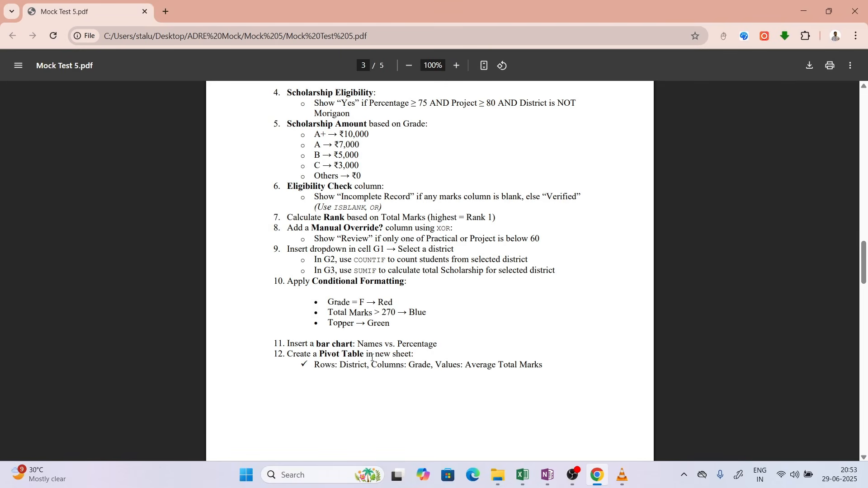
drag(321, 355, 414, 355)
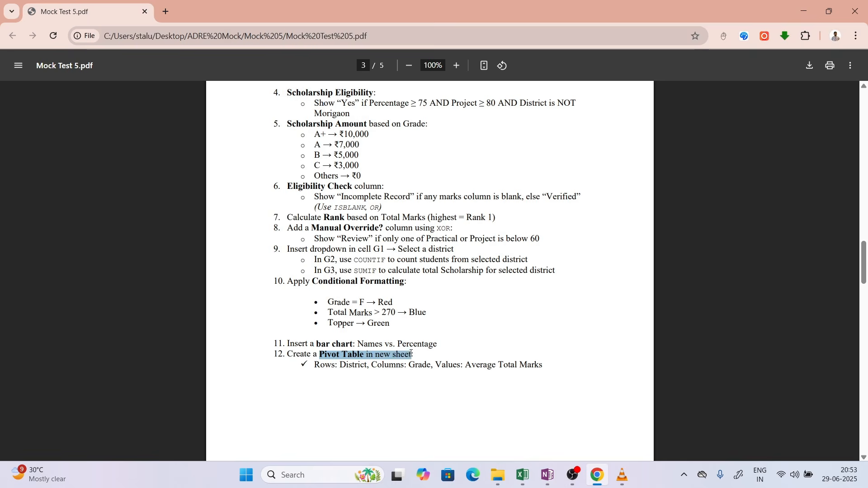
click(345, 372)
drag(343, 368, 535, 366)
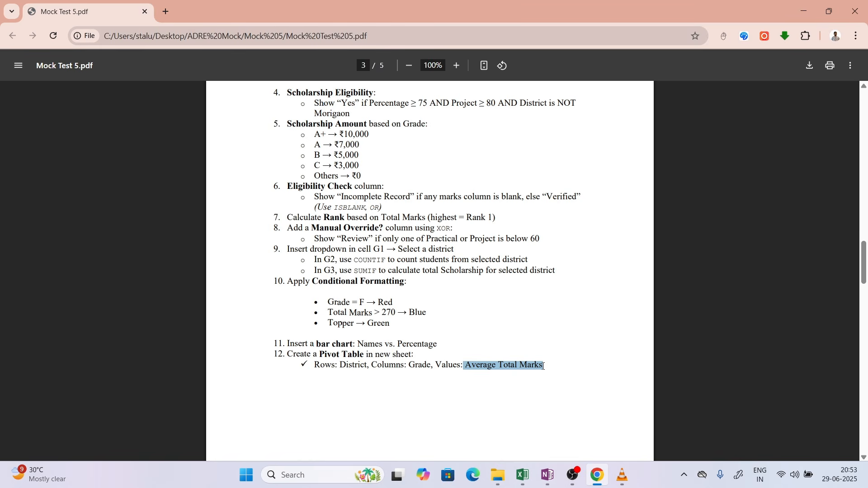
click(523, 474)
click(277, 360)
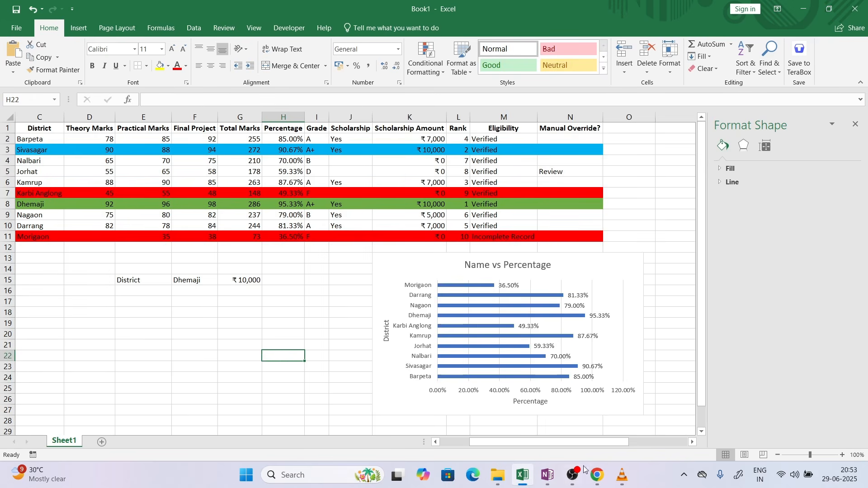
click(596, 474)
click(596, 474)
click(206, 322)
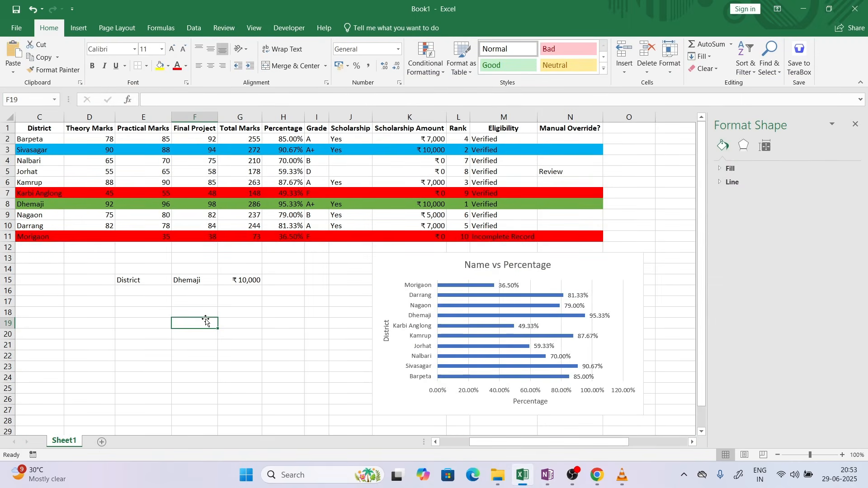
Step: Insert a PivotTable from Sheet1!$A$1:$N$11 in a new worksheet and close the Format Shape pane
click(51, 153)
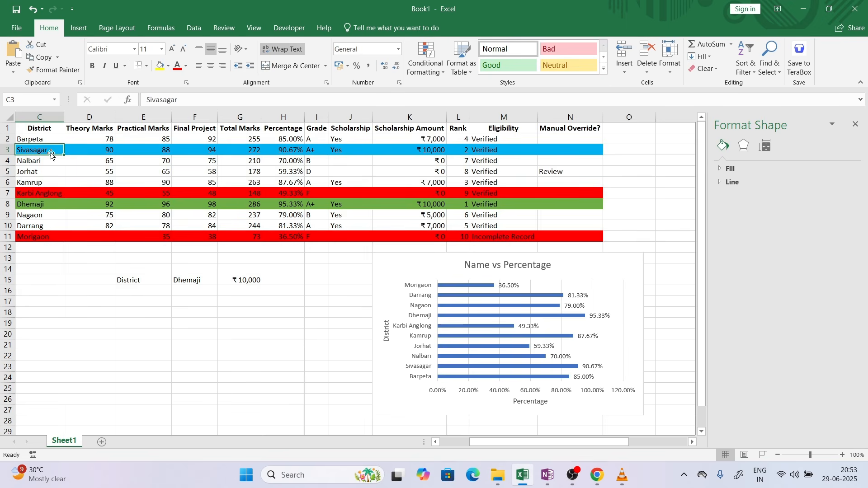
click(81, 29)
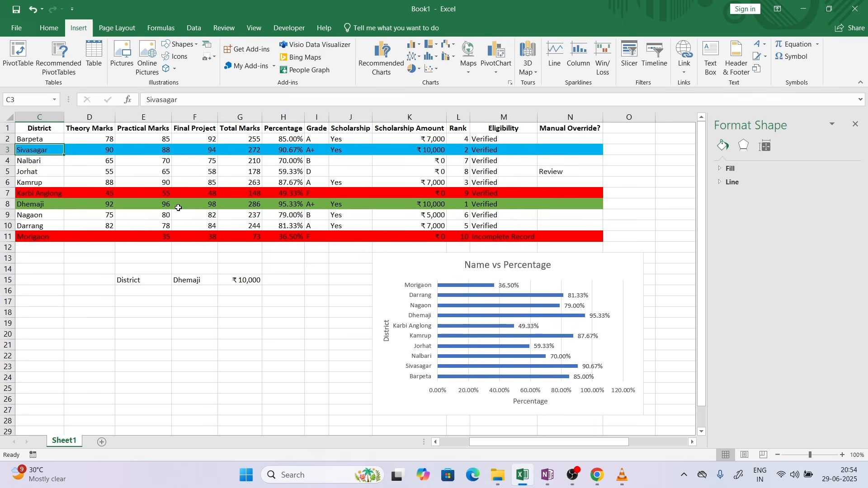
click(574, 475)
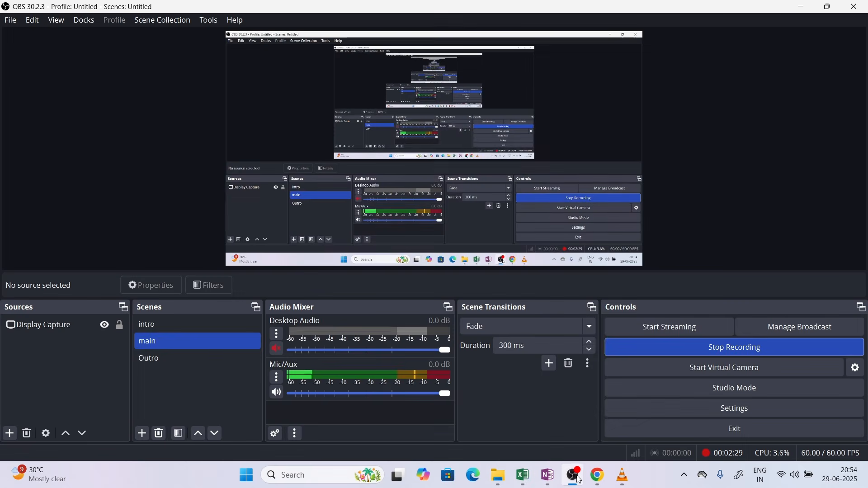
click(573, 475)
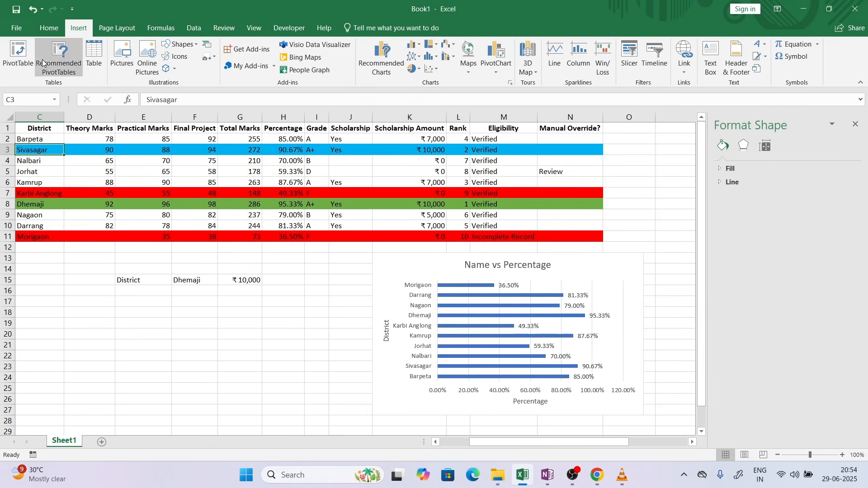
click(21, 53)
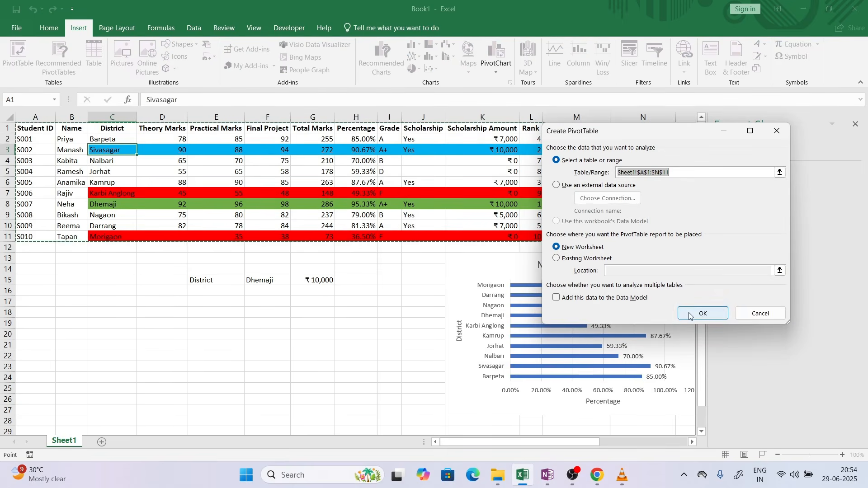
click(703, 314)
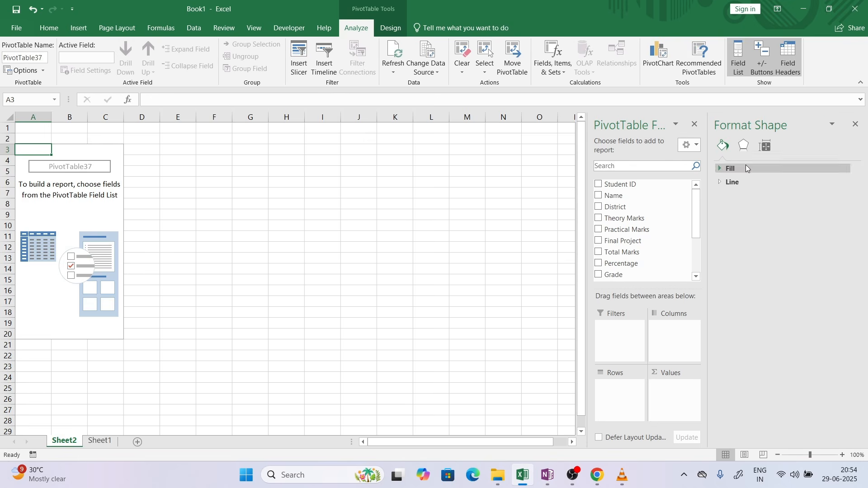
click(855, 124)
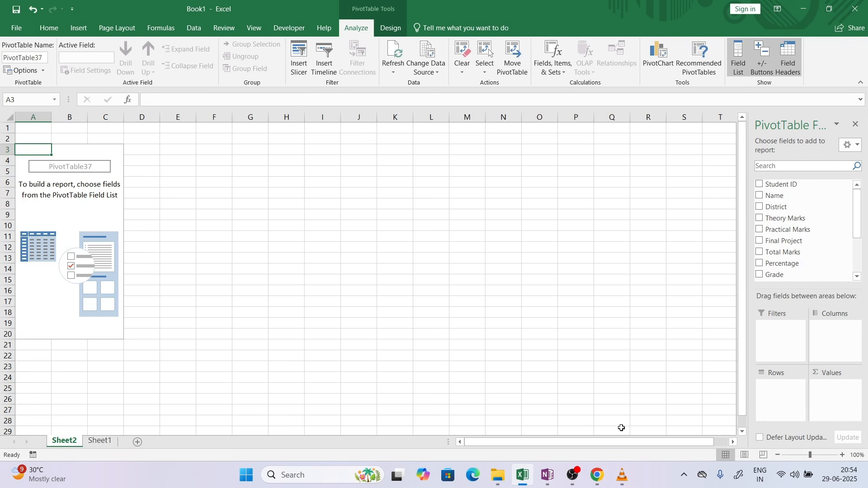
Step: Following task 12 in the PDF, place District in the PivotTable's rows and Grade in its columns
click(597, 475)
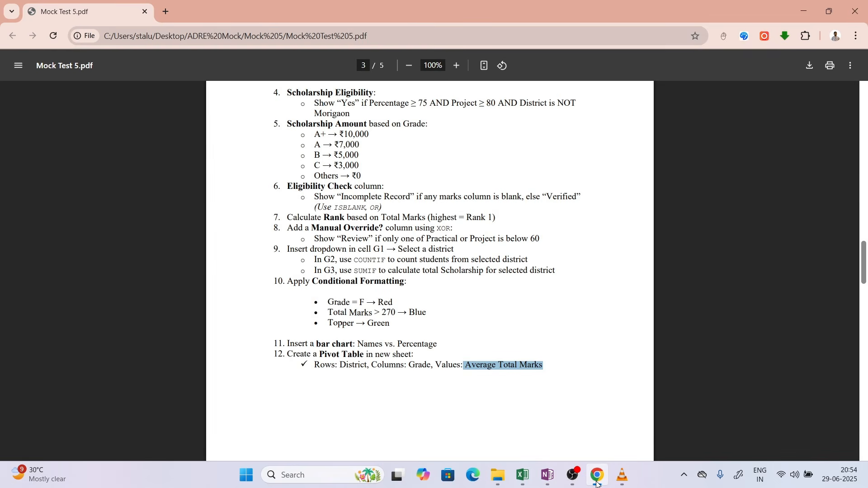
click(597, 482)
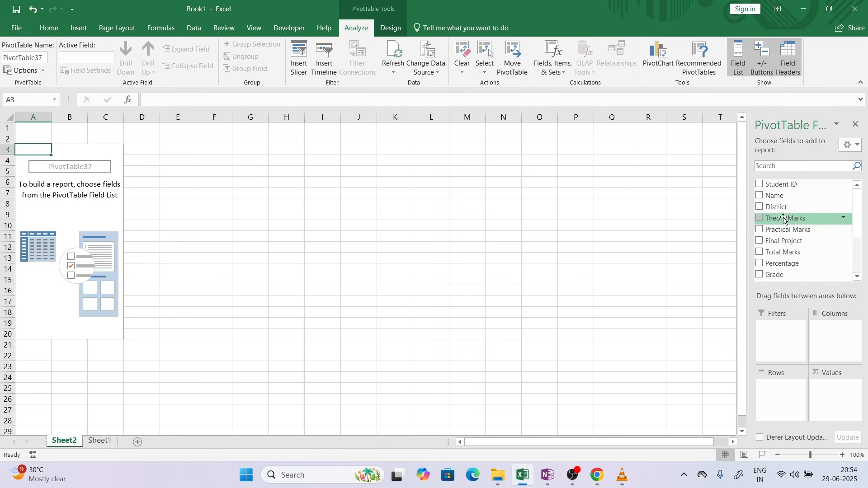
drag(779, 207, 771, 392)
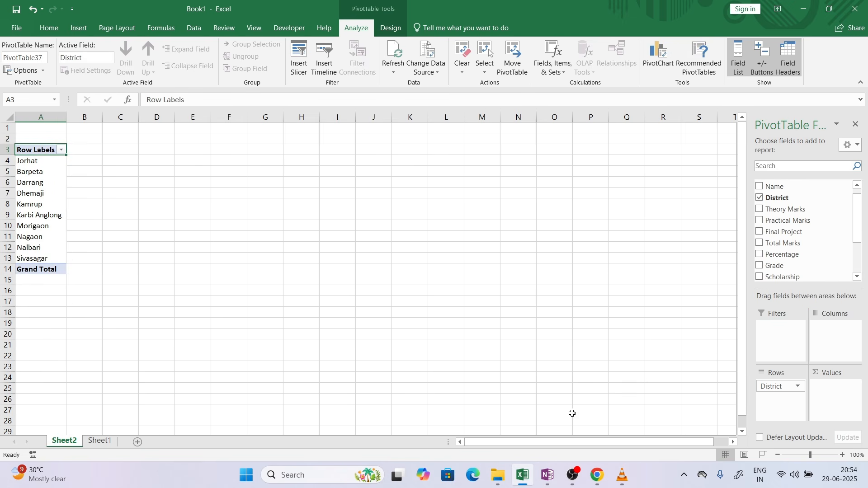
click(597, 475)
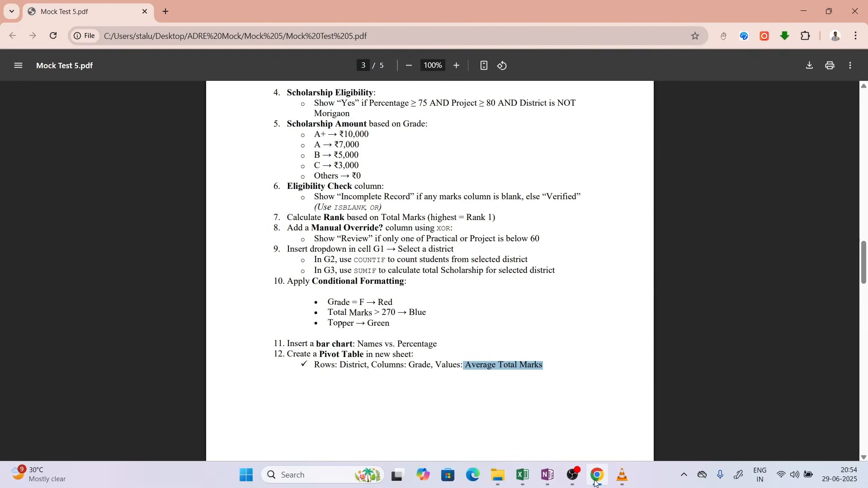
click(596, 483)
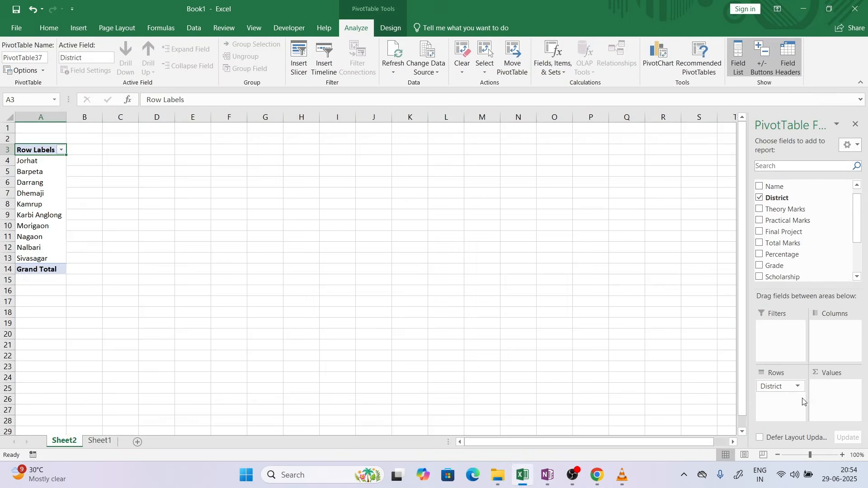
drag(778, 268, 833, 327)
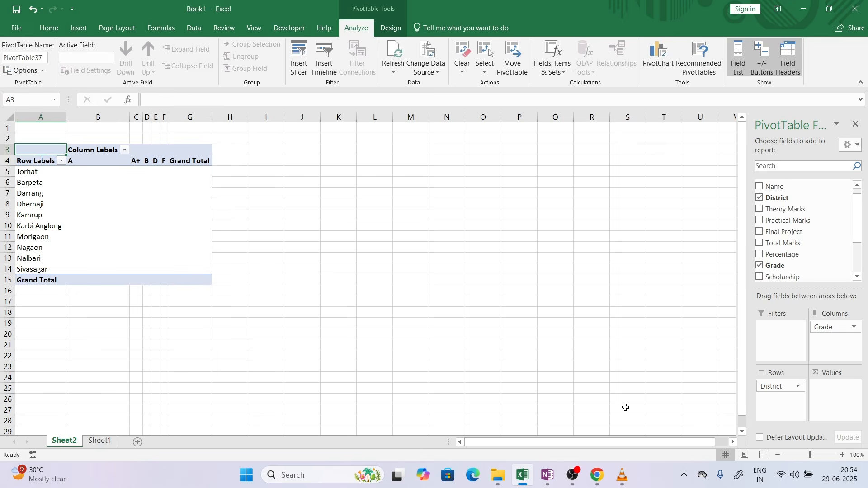
Step: Recheck task 12 in the PDF, add Total Marks to the PivotTable's values and summarize it by Average
click(596, 483)
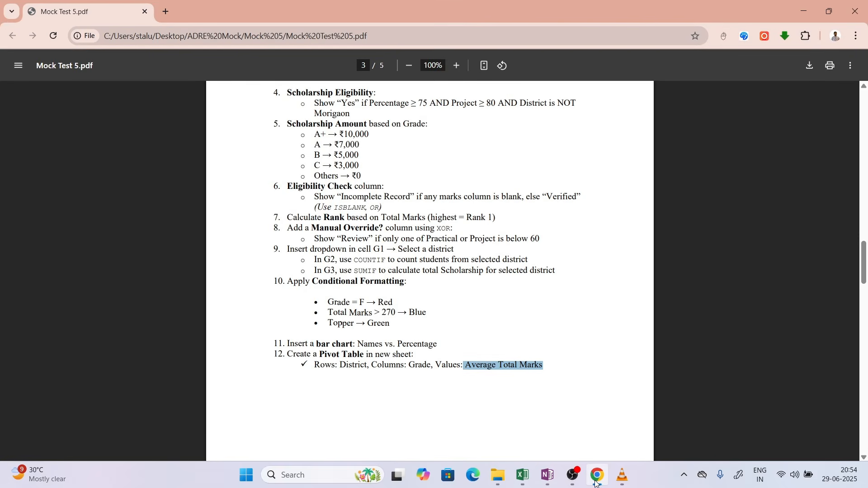
click(596, 483)
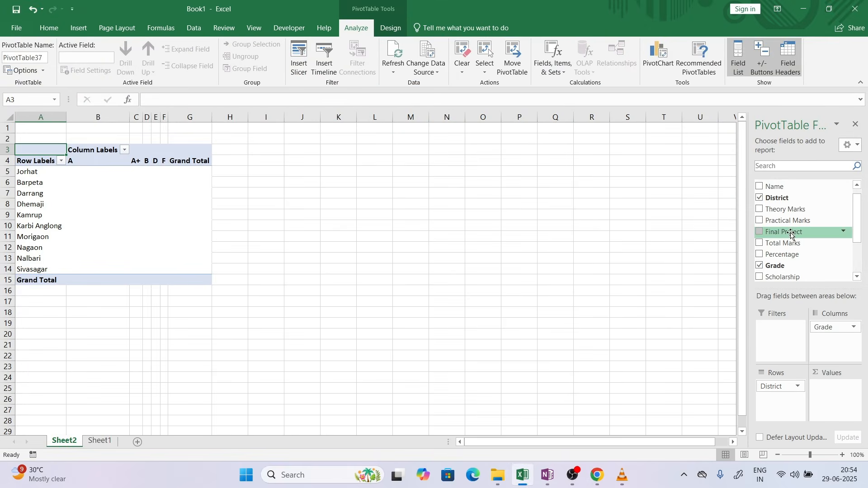
drag(785, 243, 839, 400)
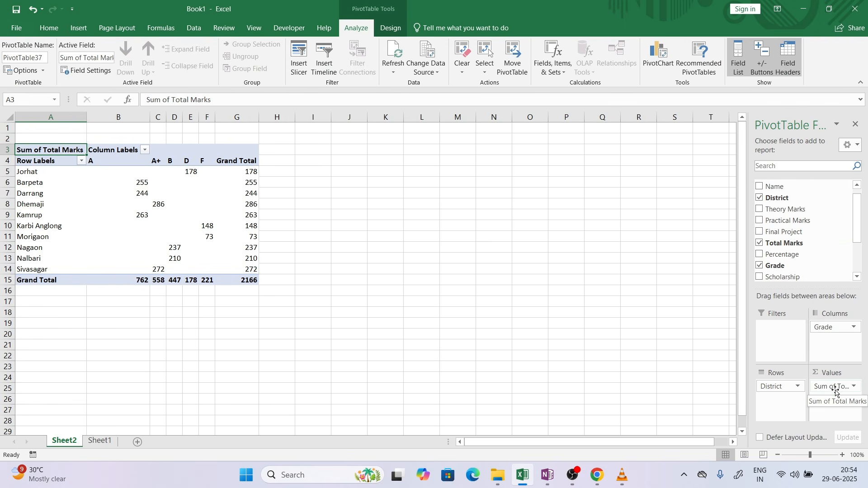
click(837, 391)
click(839, 392)
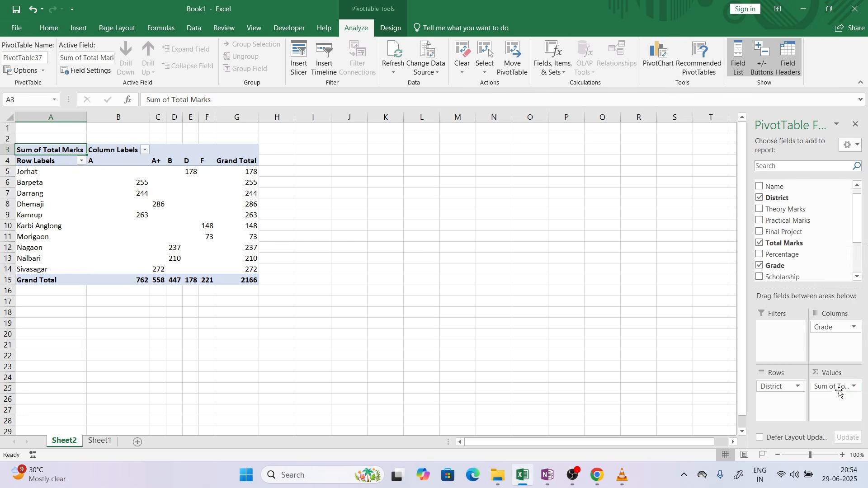
click(841, 392)
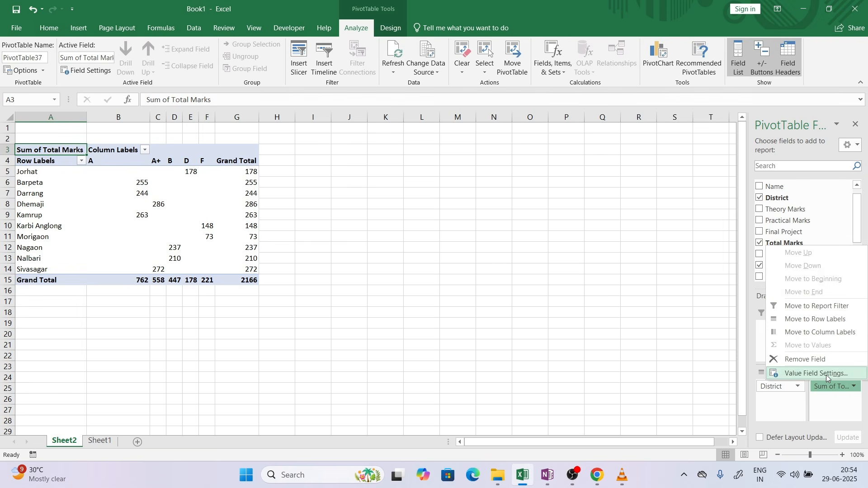
click(827, 374)
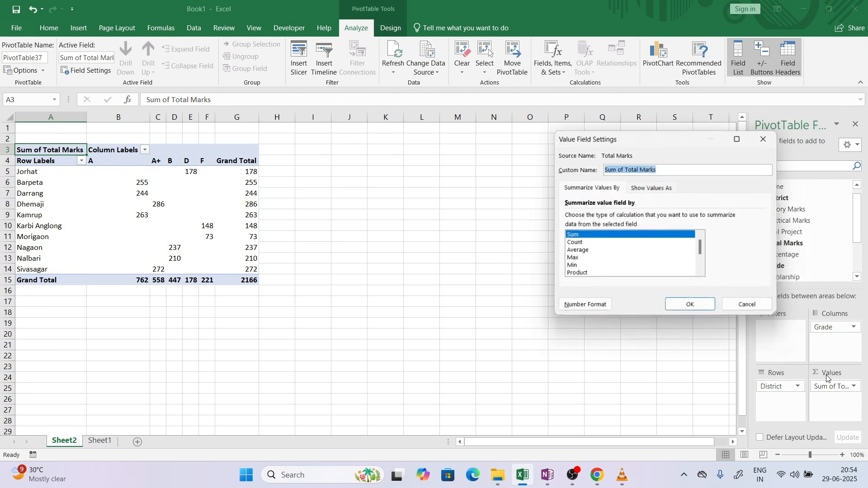
click(578, 252)
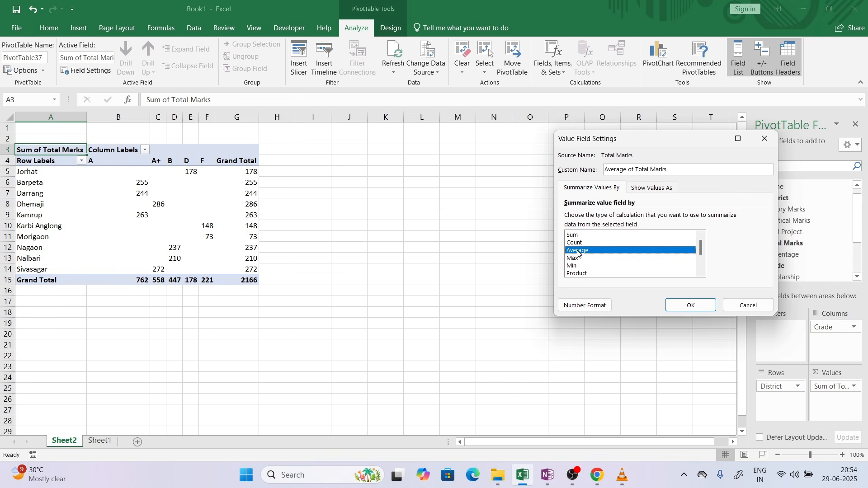
click(697, 309)
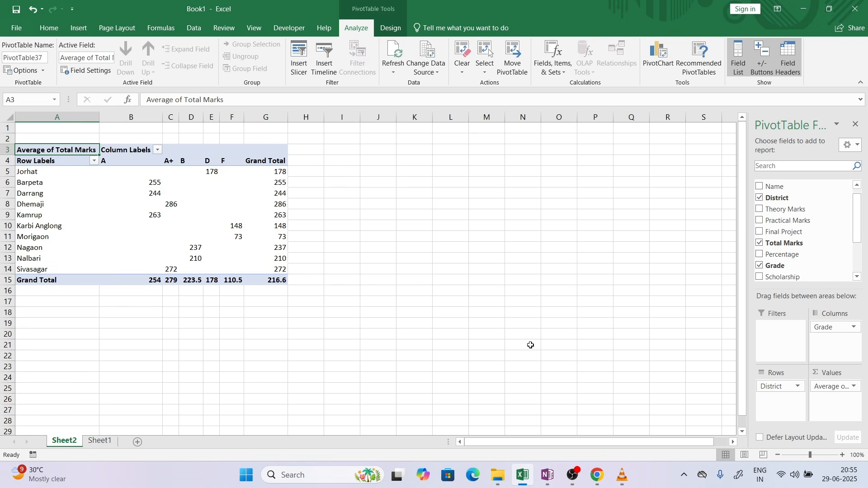
Step: Rename the PivotTable's Row Labels header in cell A4 to District
double_click(50, 164)
triple_click(49, 162)
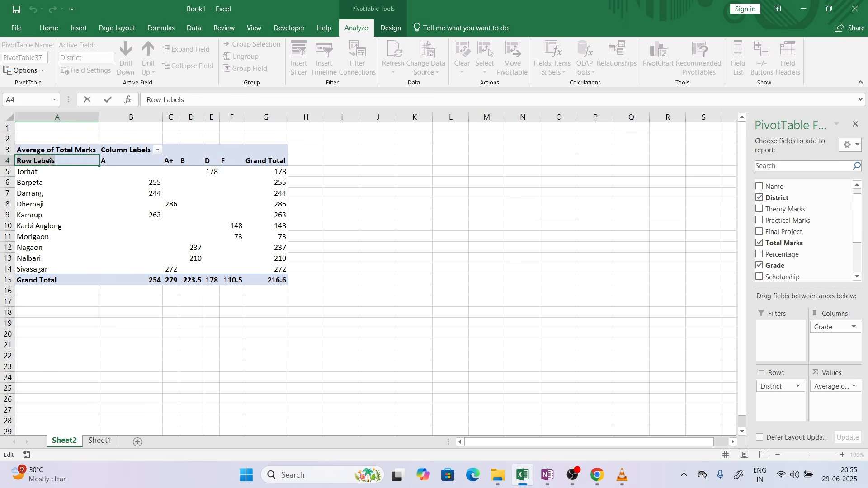
text(District)
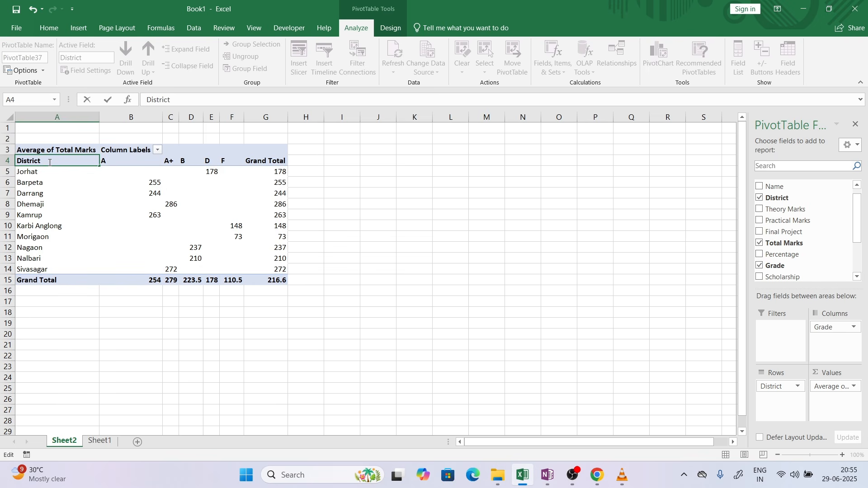
text(a)
click(111, 310)
Step: Finish the District header edit in the PivotTable and check the grades offered in the Column Labels filter
click(53, 147)
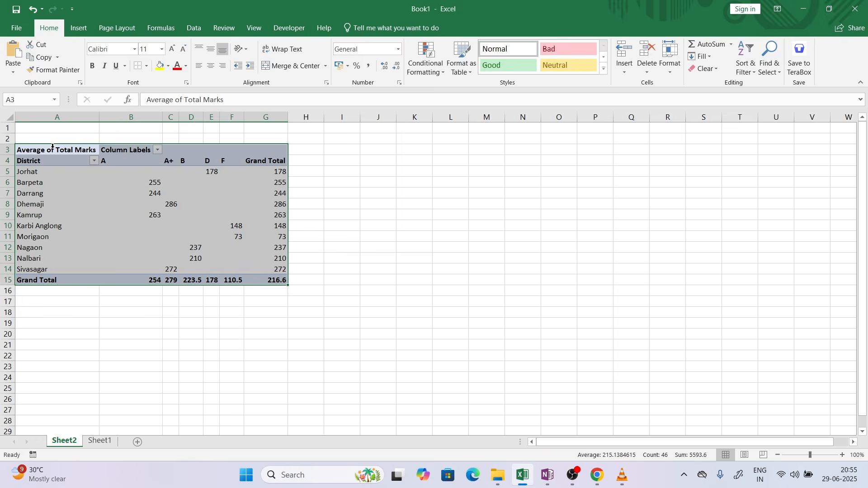
click(131, 150)
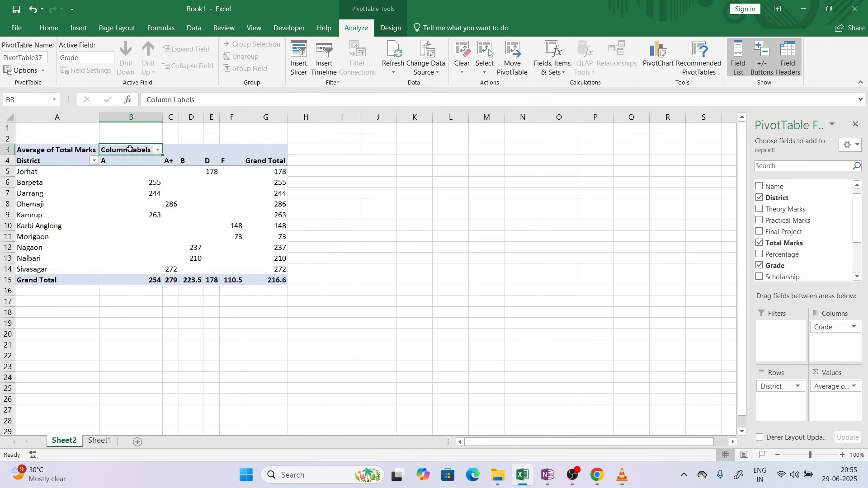
click(157, 150)
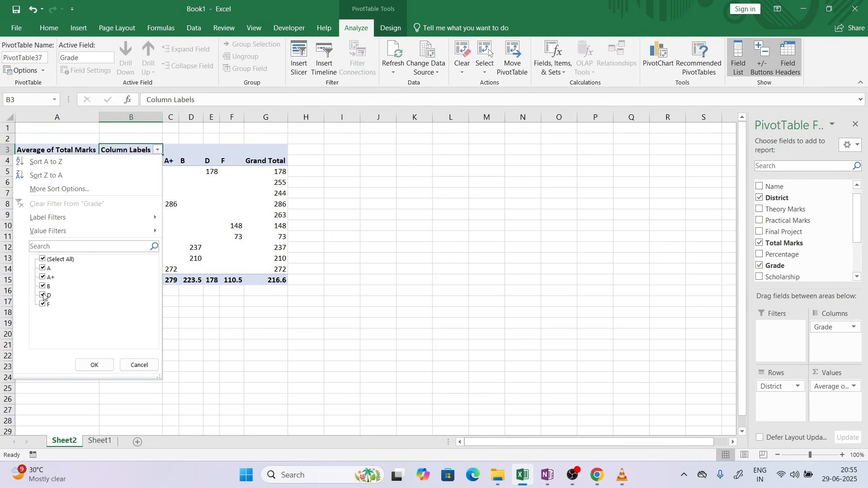
click(348, 245)
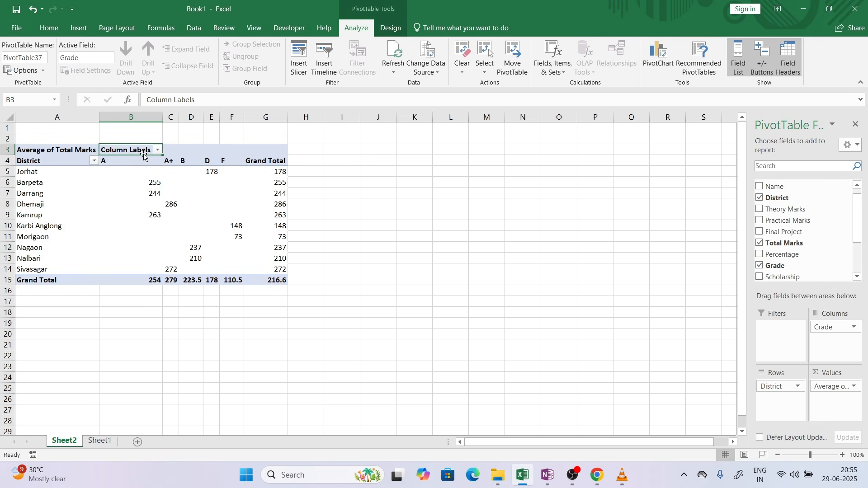
click(344, 205)
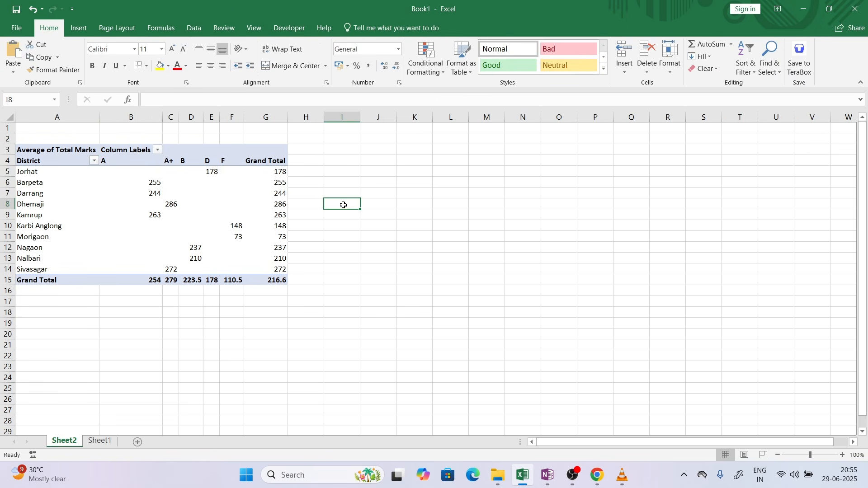
Step: Switch to the Mock Test 5 PDF in Chrome and copy Section A's file name Student_Performance_Analysis without the extension
click(609, 484)
click(607, 388)
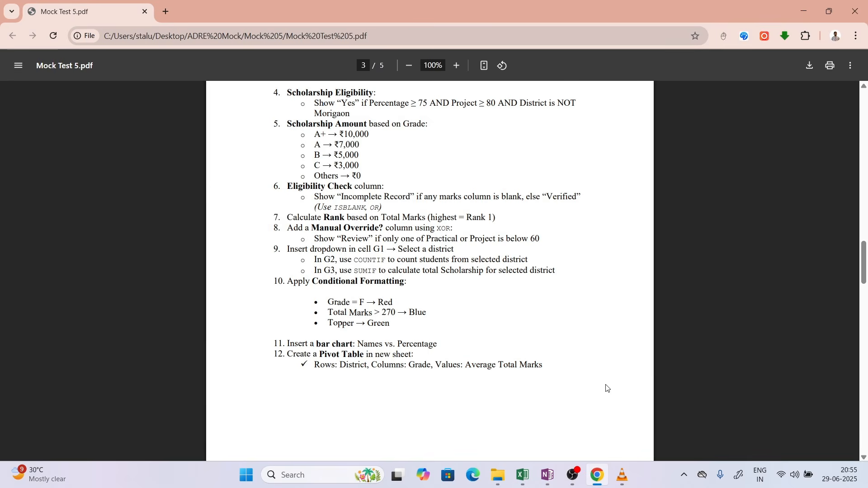
scroll(607, 388, up, 12)
scroll(607, 388, up, 2)
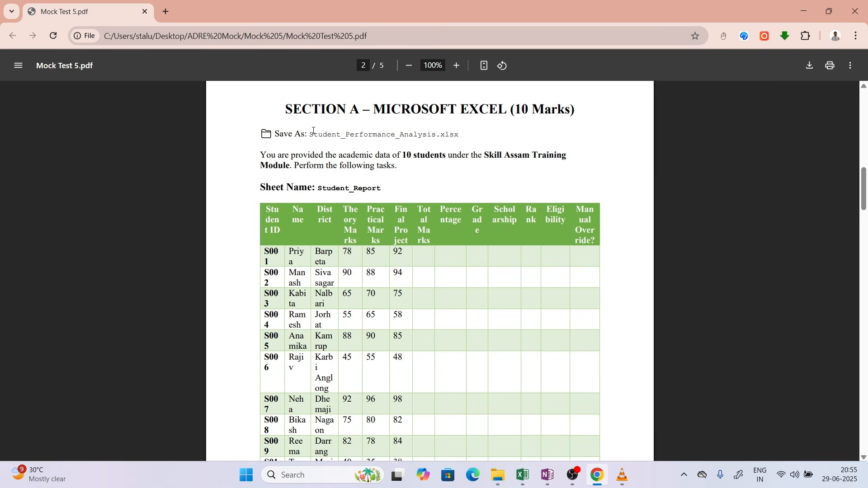
drag(312, 133, 437, 133)
key(ctrl+c)
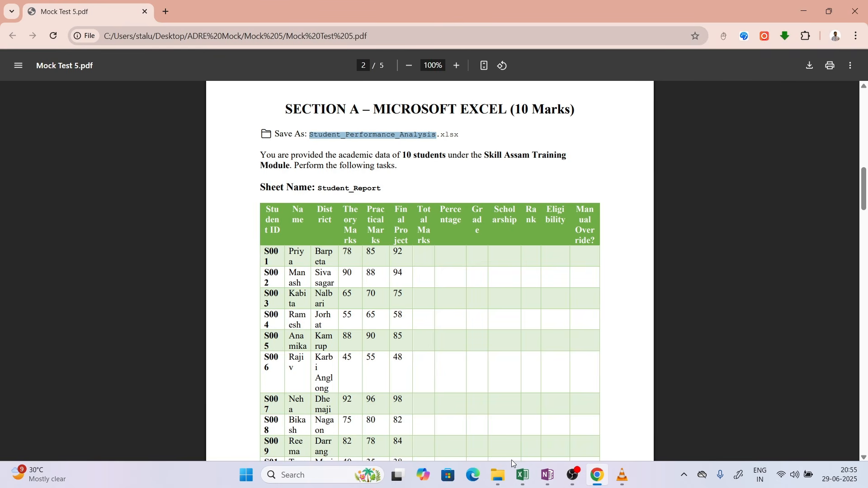
Step: Back in Excel, save the workbook as Student_Performance_Analysis in the Desktop folder ADRE Mock > Mock 5
click(523, 475)
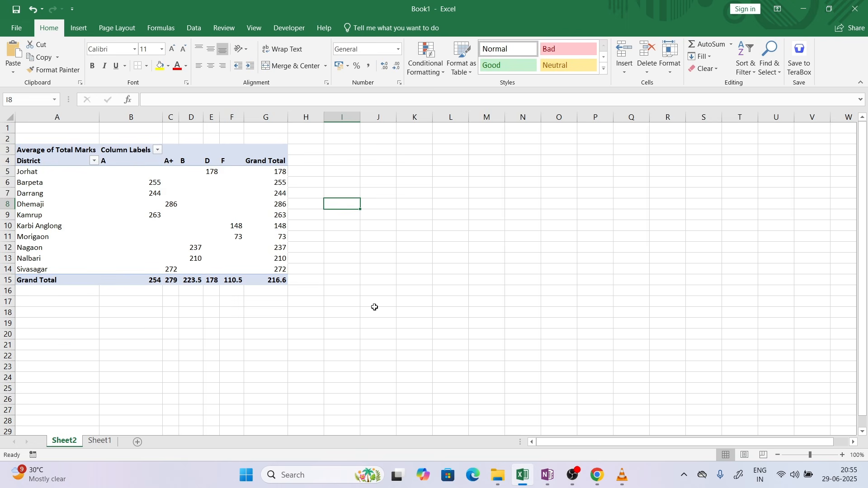
key(ctrl+s)
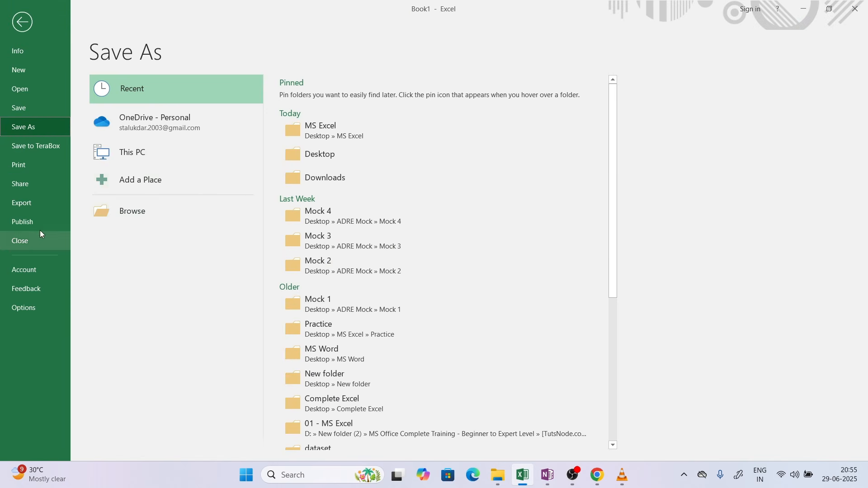
click(183, 206)
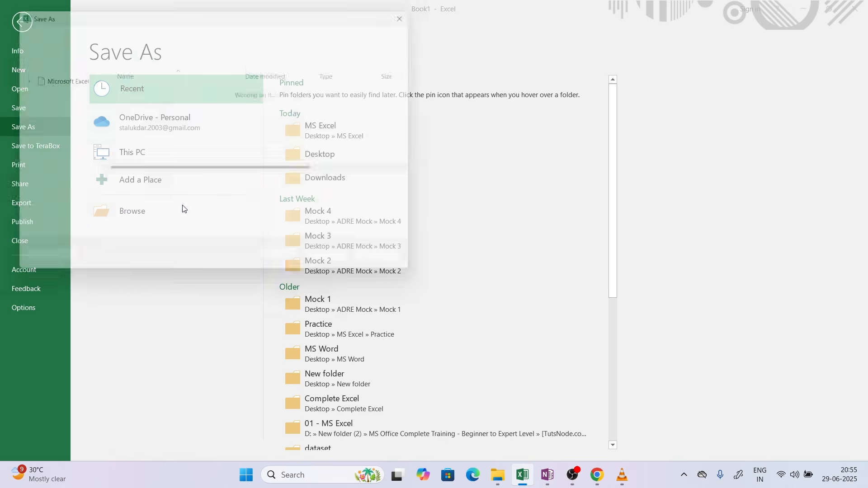
click(49, 110)
click(164, 95)
double_click(164, 95)
double_click(136, 158)
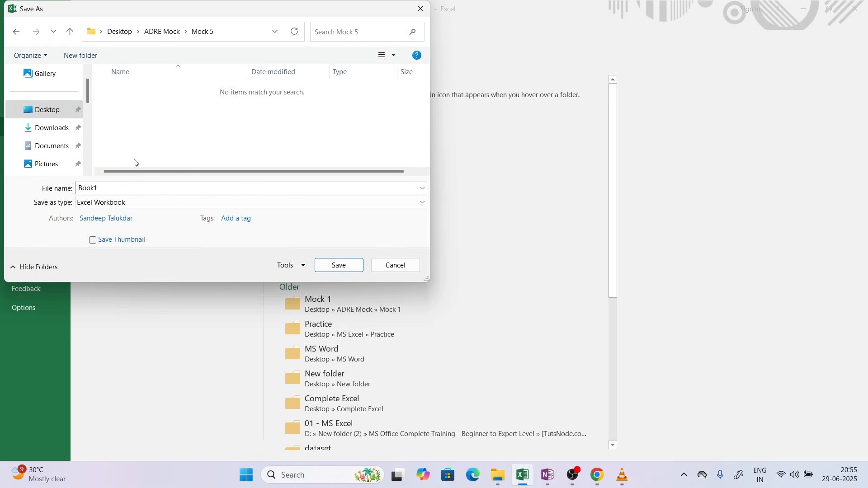
double_click(127, 187)
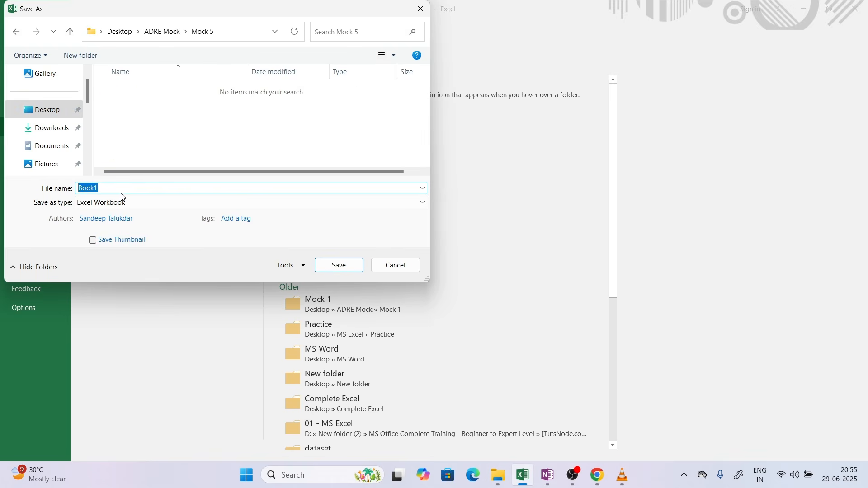
key(ctrl+v)
click(341, 265)
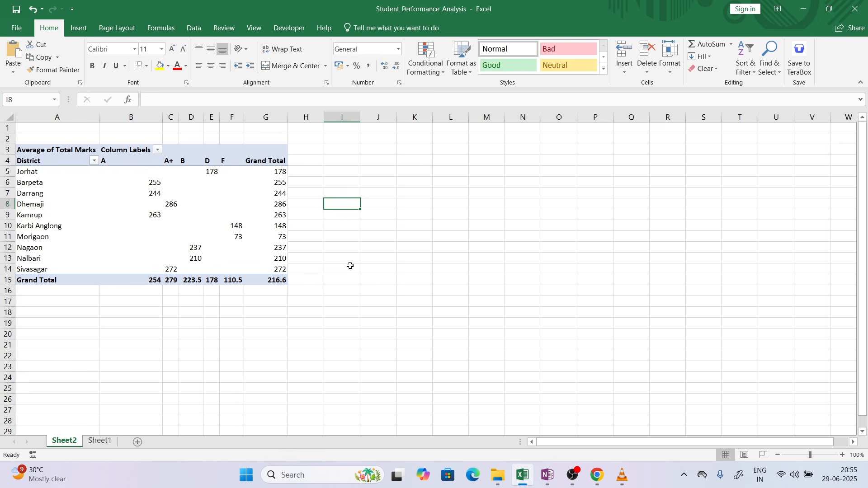
Step: In the Mock Test 5 PDF, go to Section B and copy the boxed report text from its heading through Government of Assam
click(598, 476)
scroll(614, 352, down, 2)
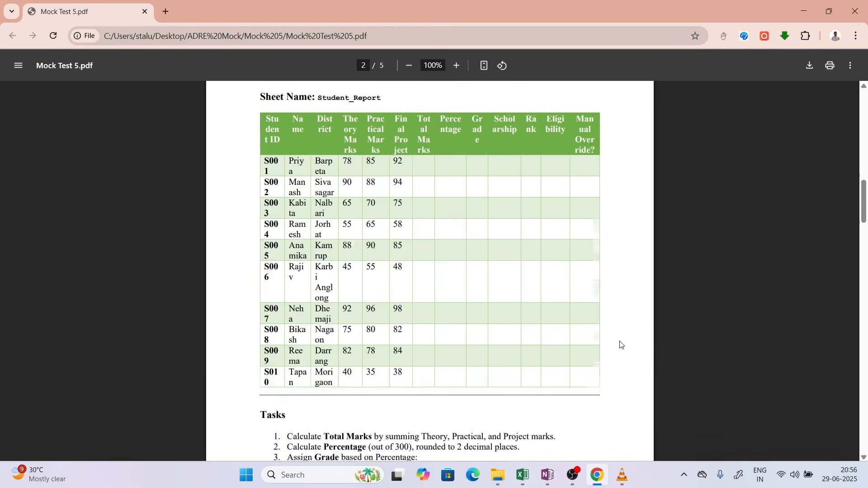
scroll(621, 345, down, 15)
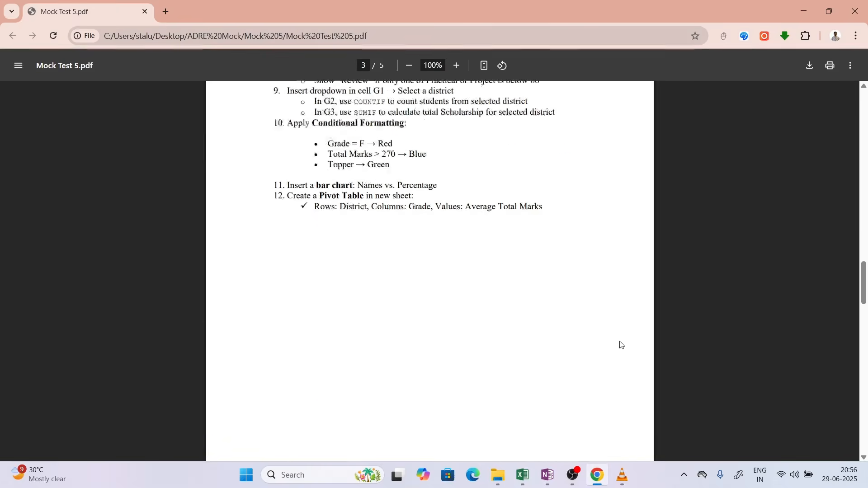
scroll(621, 345, down, 8)
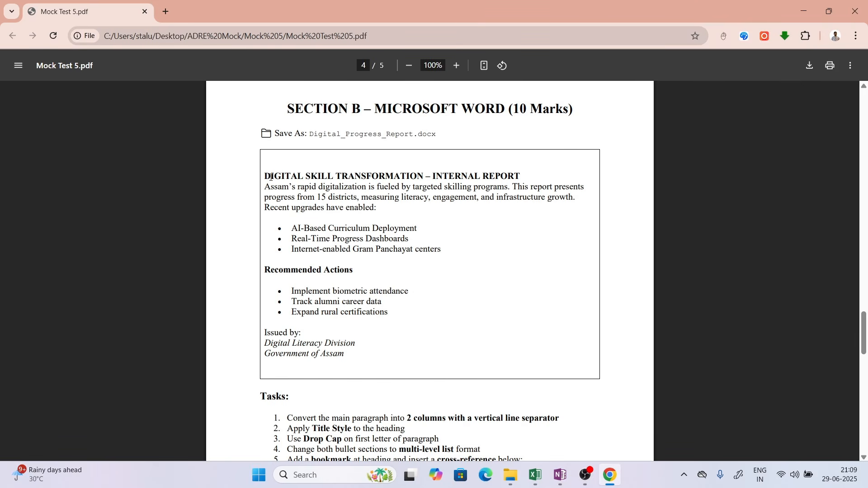
drag(267, 177, 348, 361)
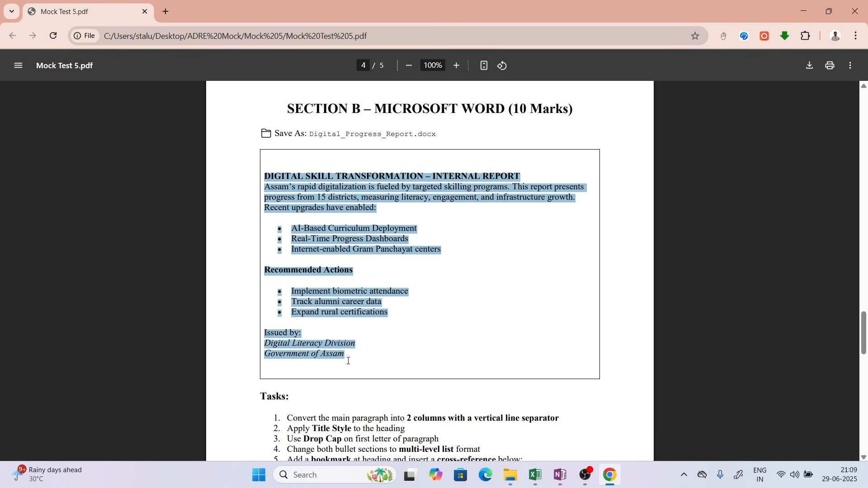
Step: Launch Word, create a blank document and paste the copied Digital Skill Transformation report text into it
key(super)
text(word)
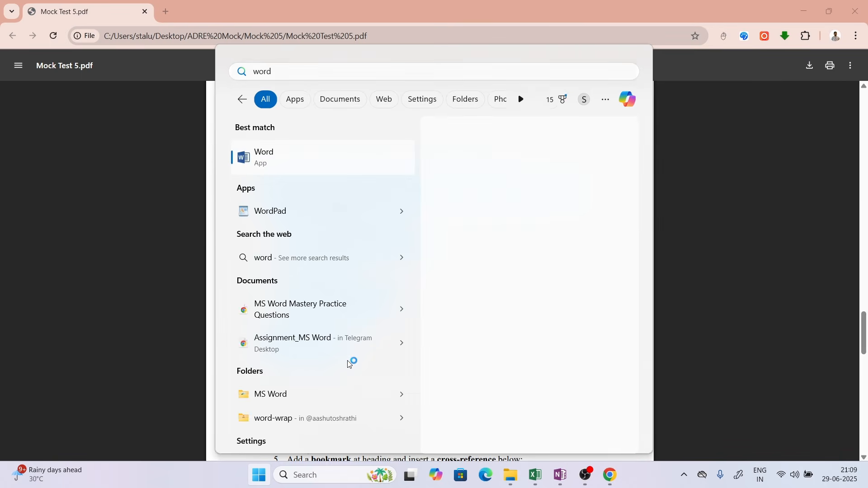
key(Return)
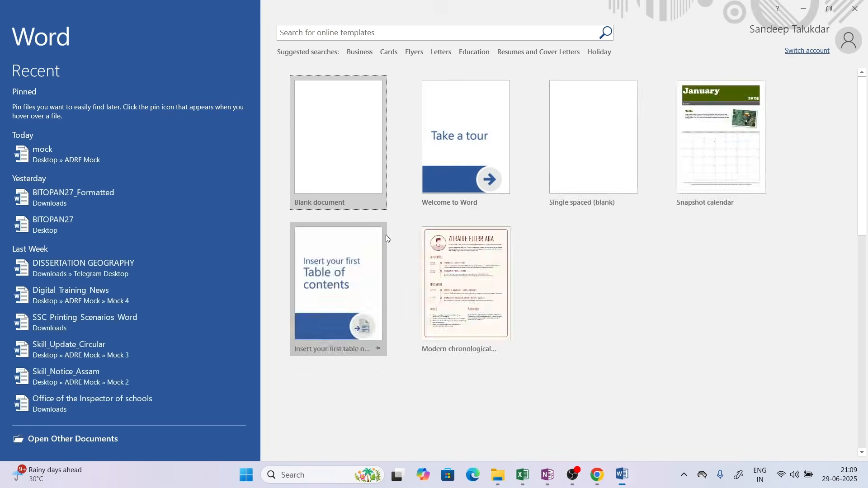
click(352, 171)
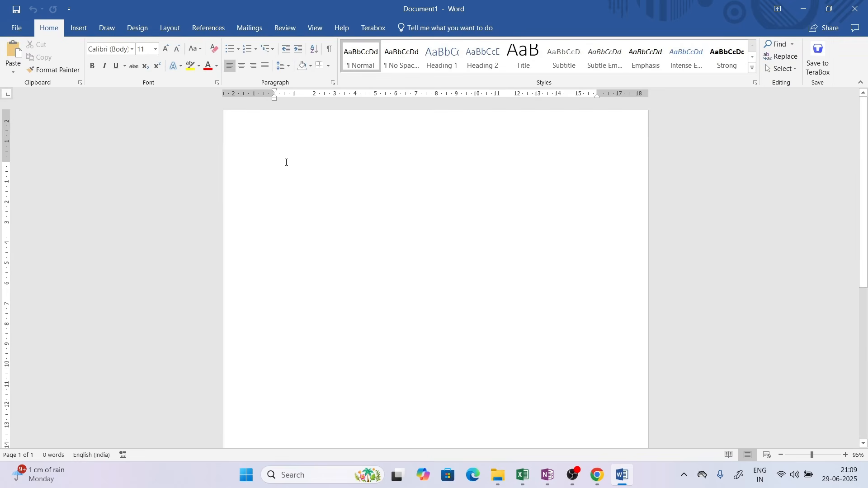
right_click(286, 162)
click(346, 213)
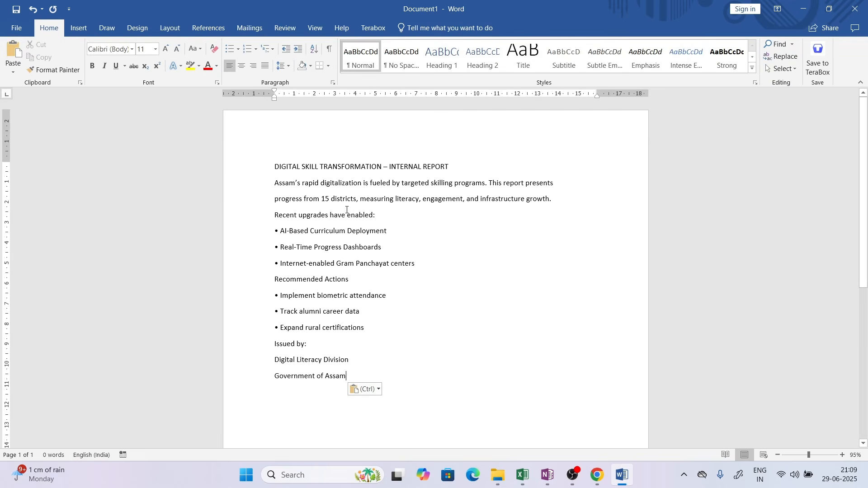
click(459, 282)
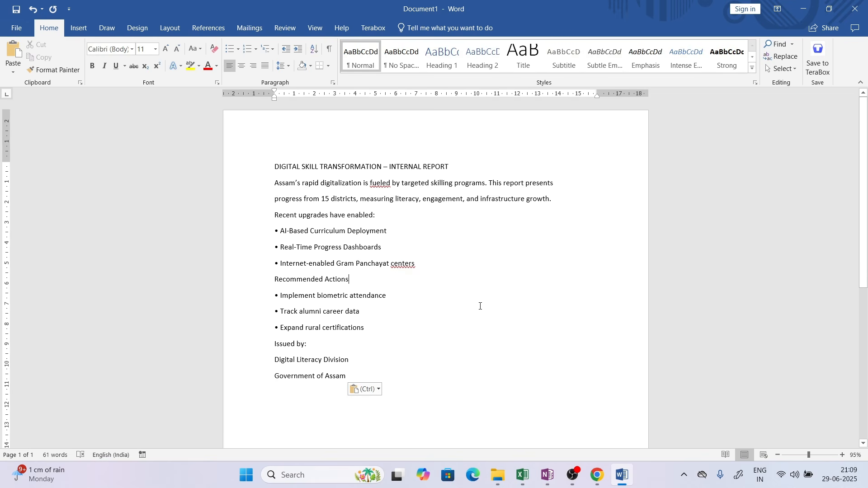
Step: Read Word task 1 in the PDF, then in the Word document select the main paragraph beginning "Assam's rapid digitalization"
click(517, 472)
click(517, 473)
click(597, 475)
click(504, 408)
scroll(503, 409, down, 1)
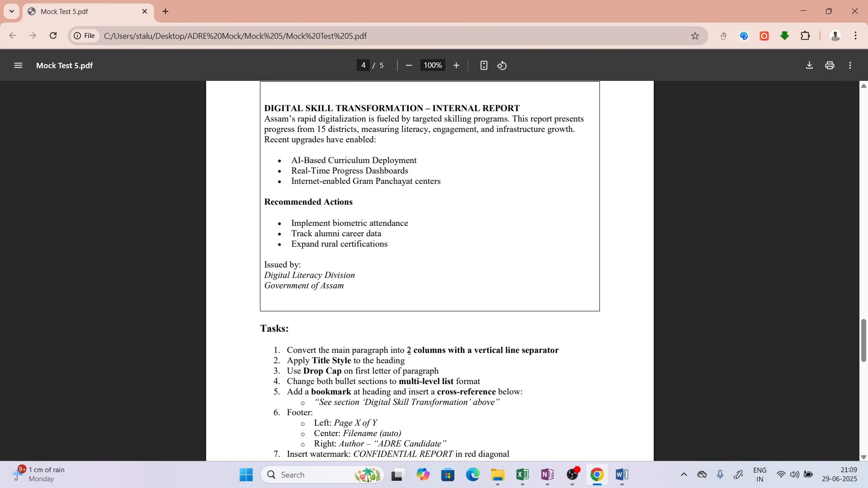
drag(409, 351, 549, 352)
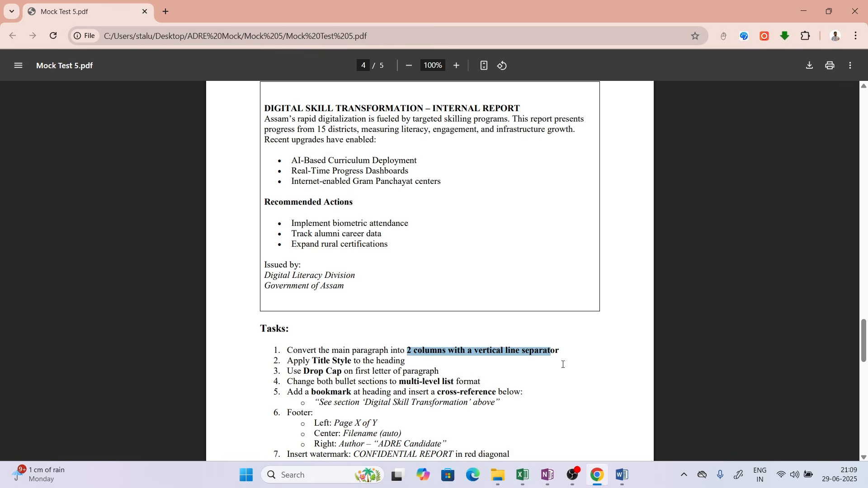
click(622, 474)
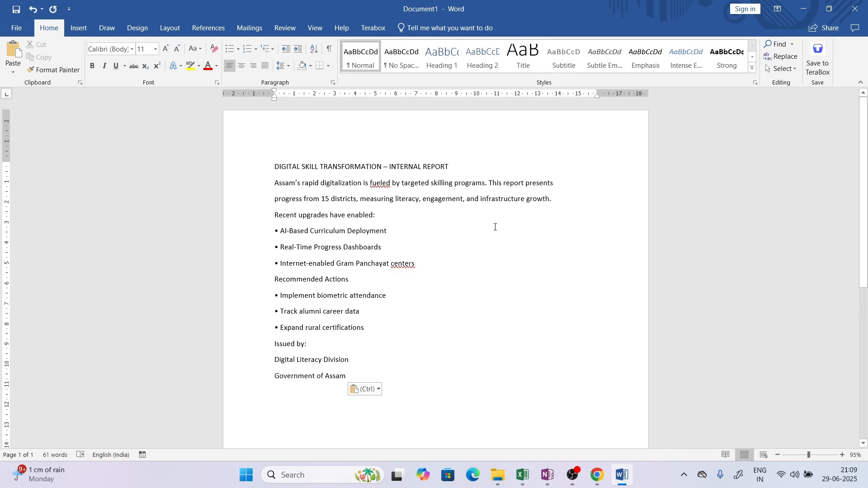
mouse_move(561, 196)
mouse_down()
mouse_move(281, 187)
mouse_move(554, 205)
mouse_up()
click(273, 185)
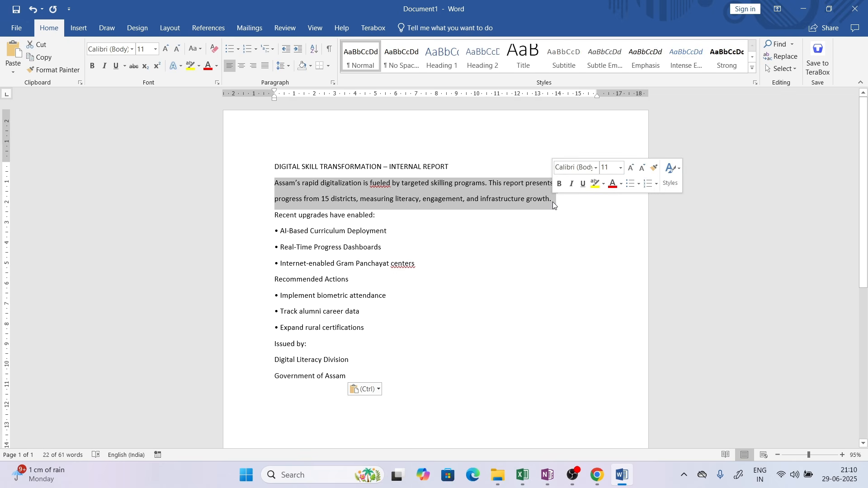
click(174, 30)
Step: Try the Two columns preset on the selected main paragraph and undo it
click(101, 66)
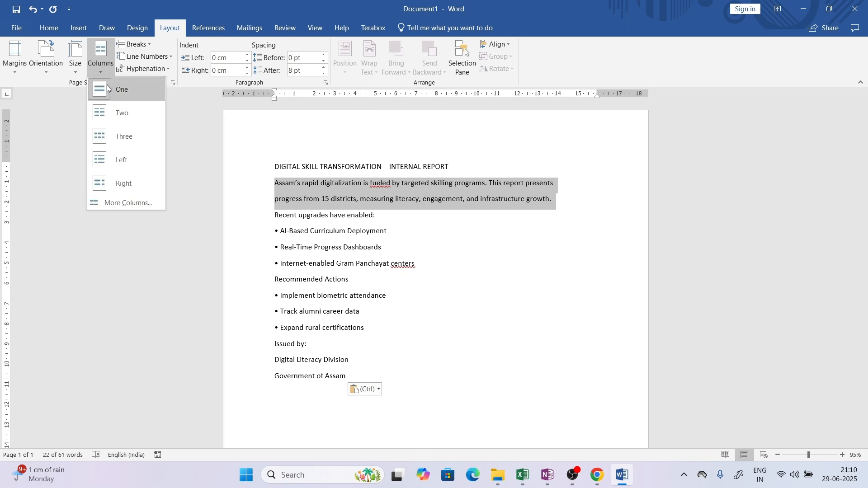
click(114, 123)
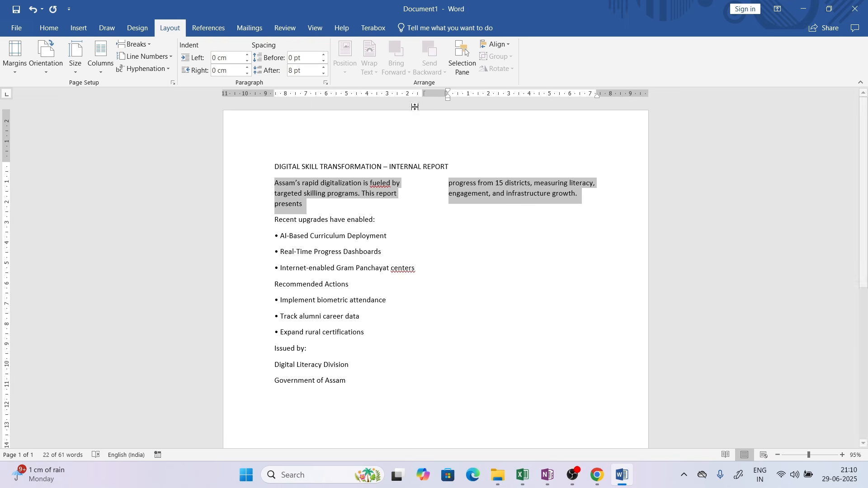
key(ctrl+z)
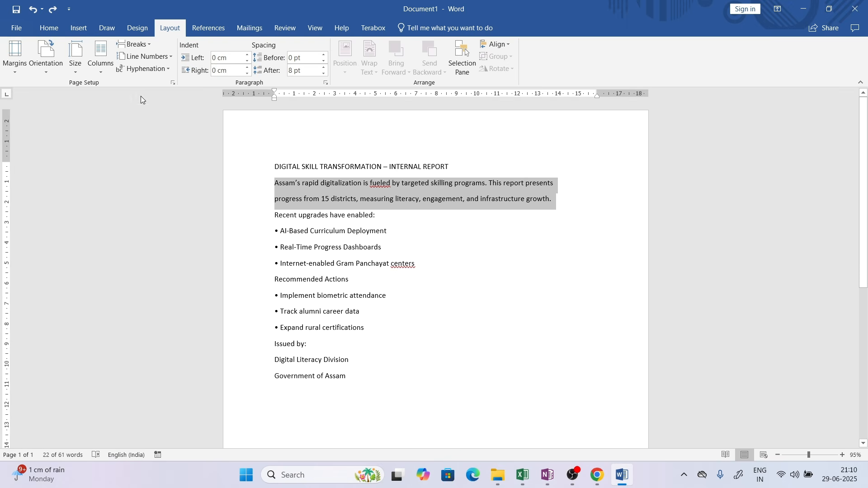
Step: Set the selected main paragraph in two equal-width columns with a line between them
click(104, 74)
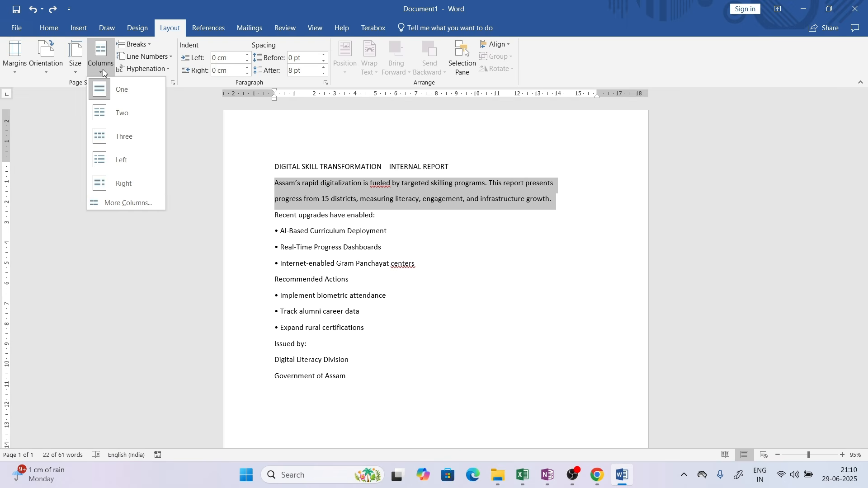
click(121, 209)
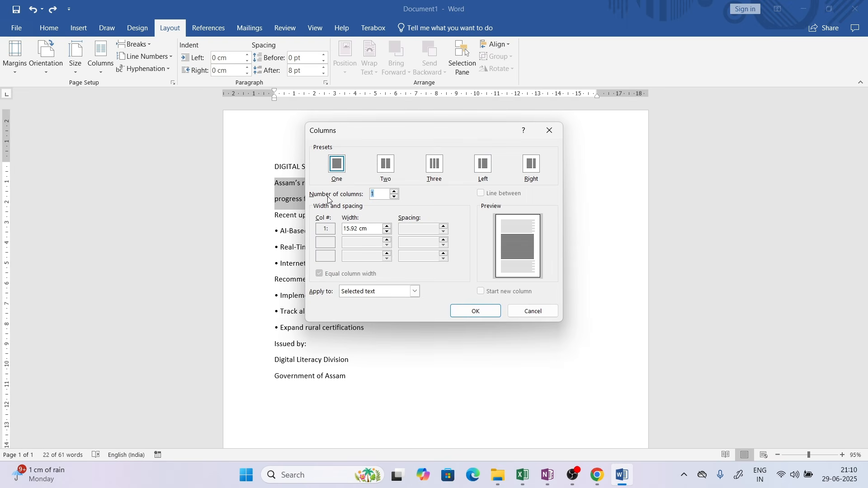
click(390, 166)
click(395, 191)
click(395, 197)
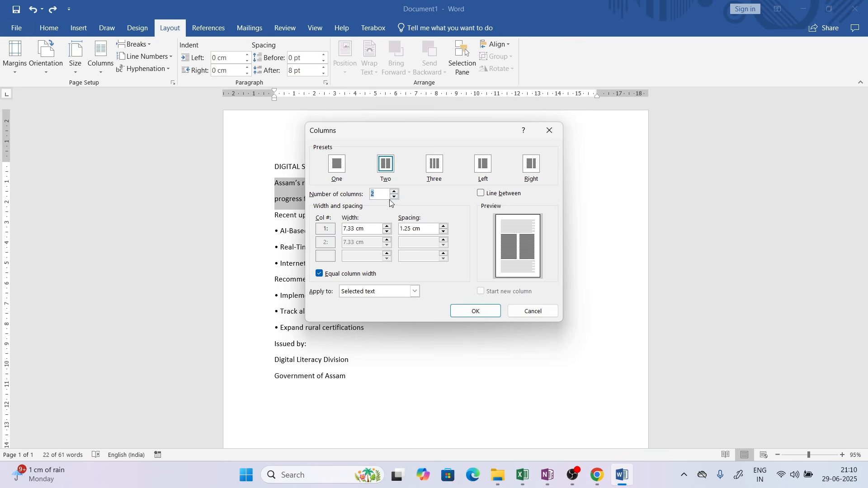
click(487, 197)
click(478, 310)
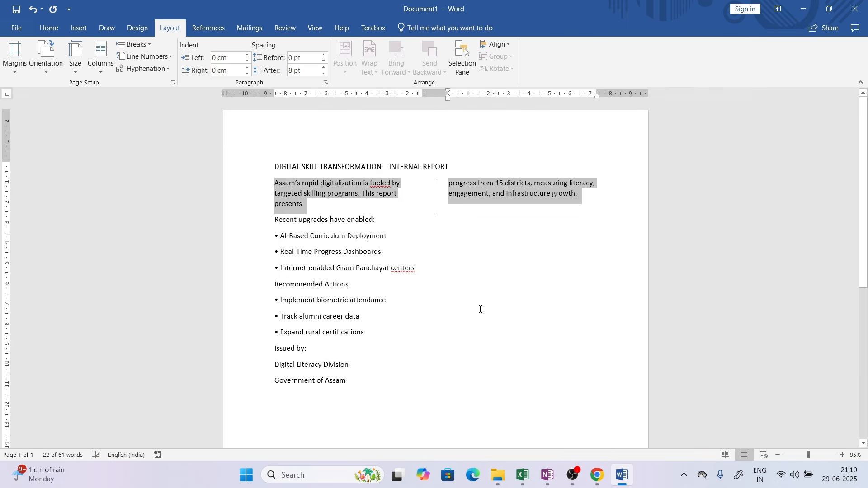
click(481, 306)
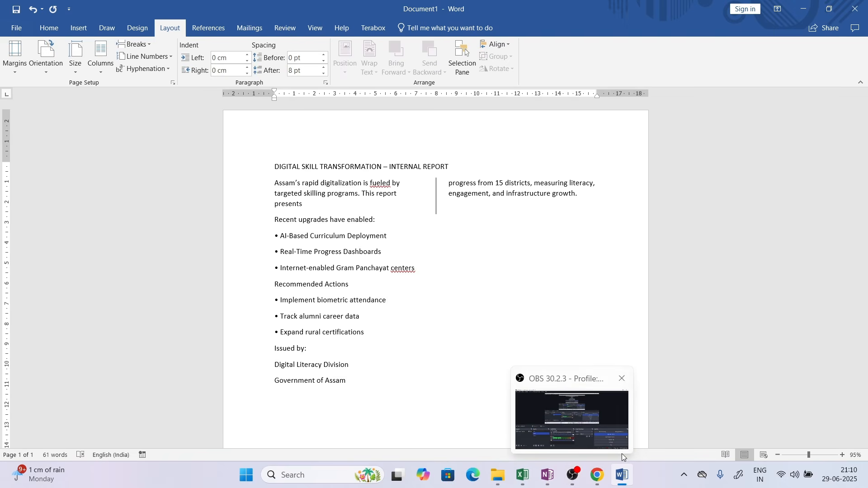
Step: Read Word task 2 in the PDF, then apply the Title style to the report heading in the Word document
click(598, 475)
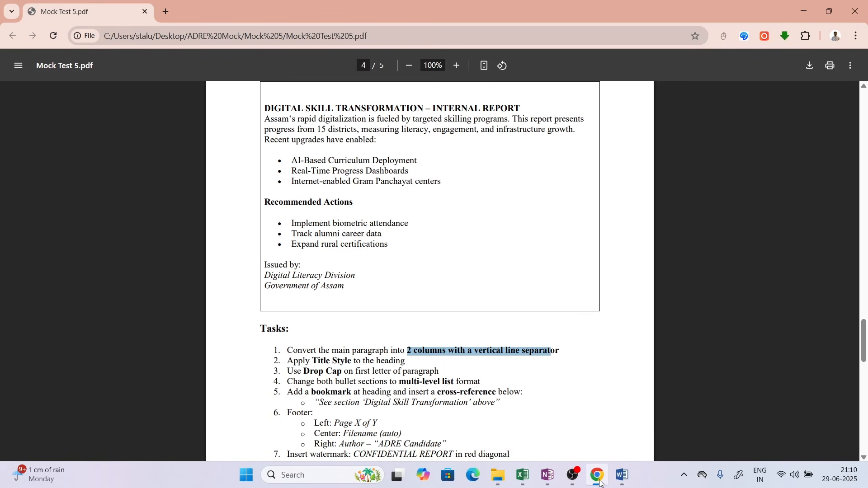
drag(312, 362, 407, 362)
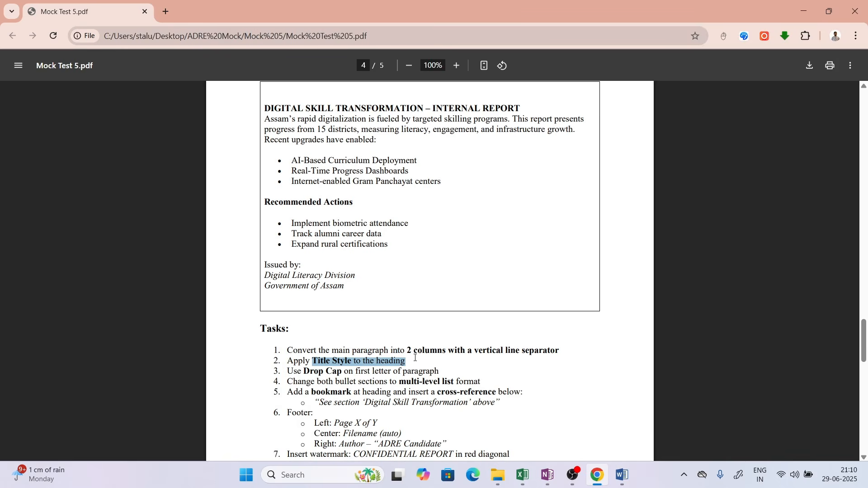
click(623, 475)
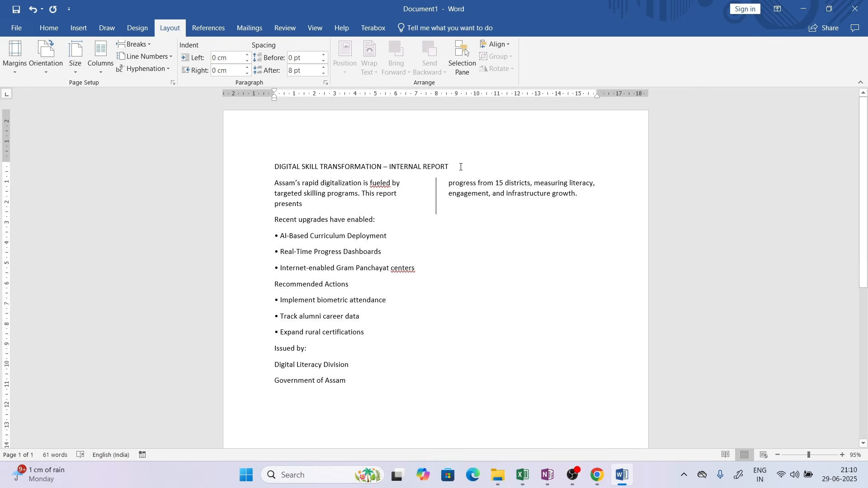
drag(458, 167, 274, 167)
click(395, 138)
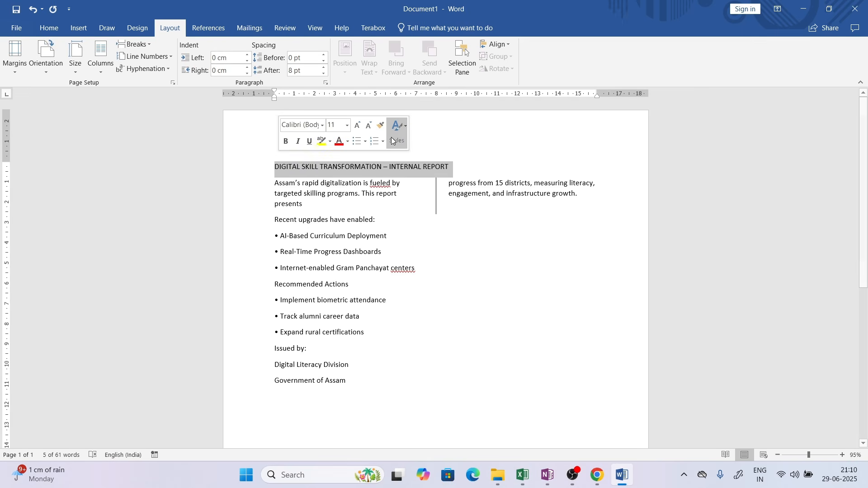
click(406, 193)
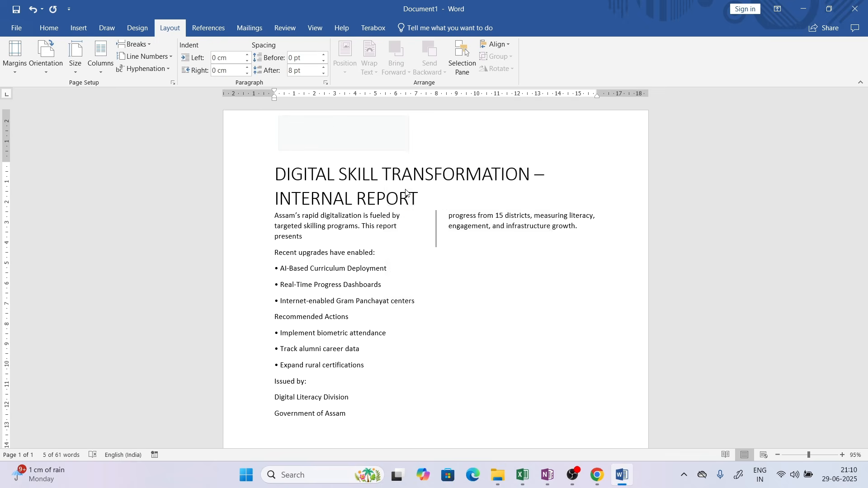
click(451, 317)
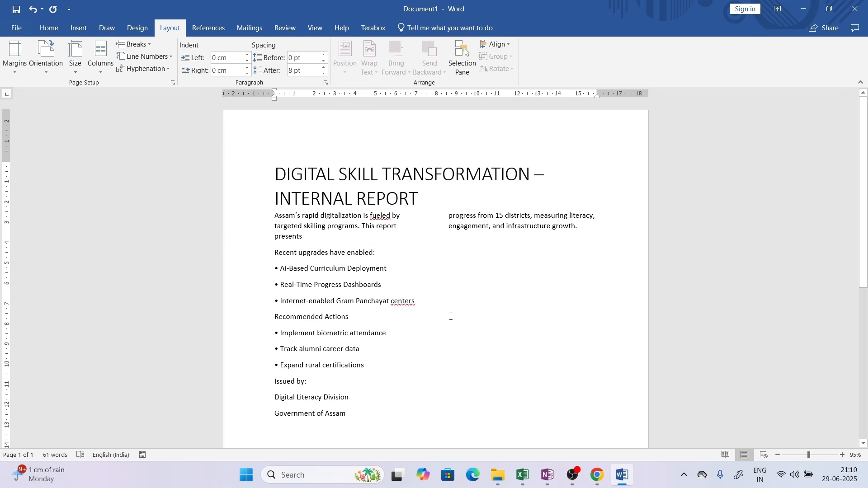
Step: Check the task list in the PDF, then add a Dropped drop cap to the first letter of the main paragraph in Word
click(606, 480)
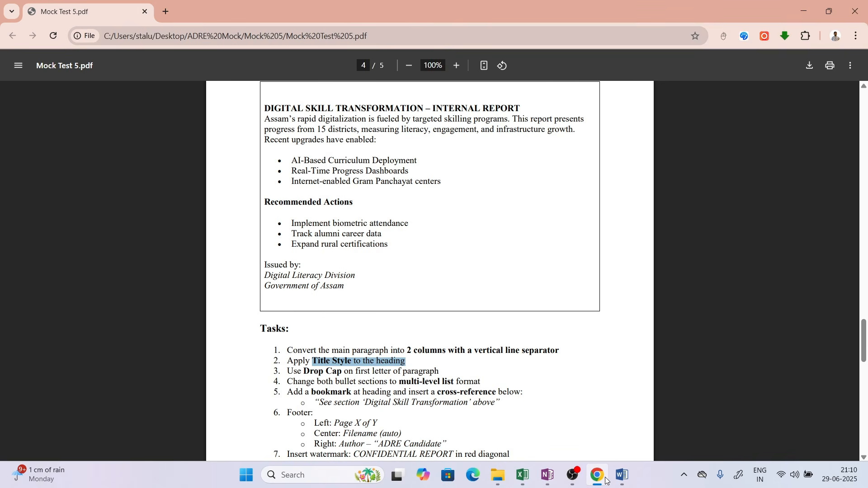
click(606, 481)
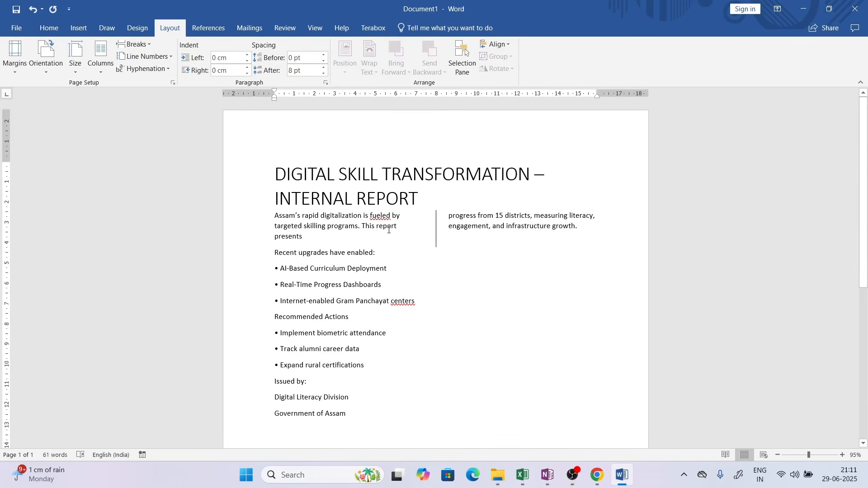
drag(275, 216, 280, 217)
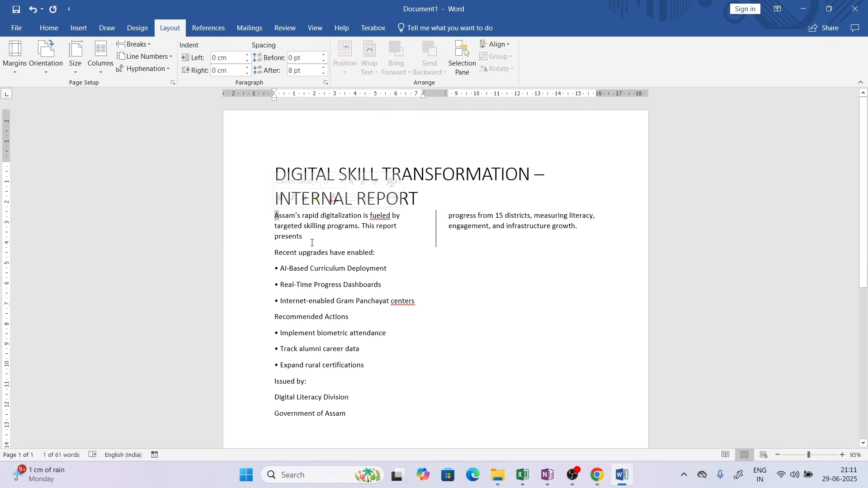
click(72, 28)
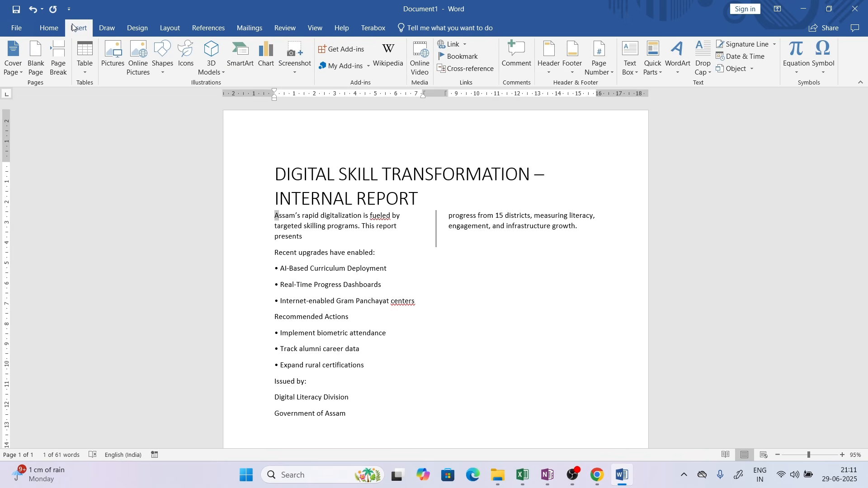
click(704, 71)
click(706, 115)
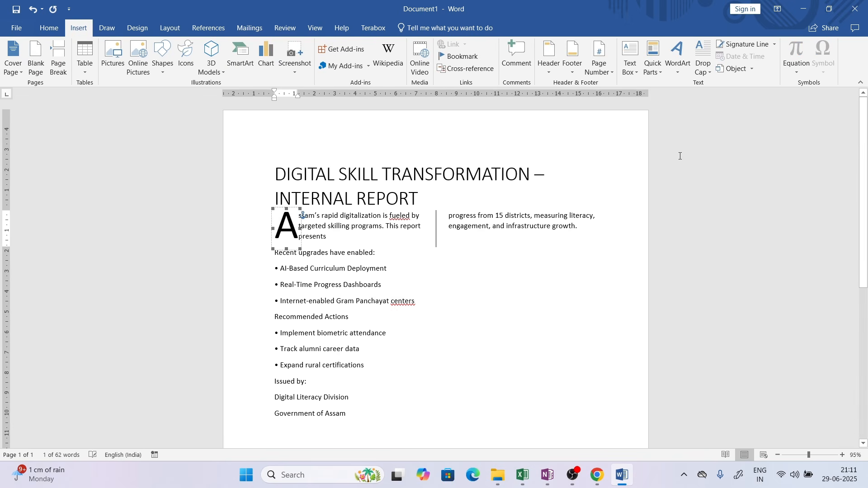
click(571, 275)
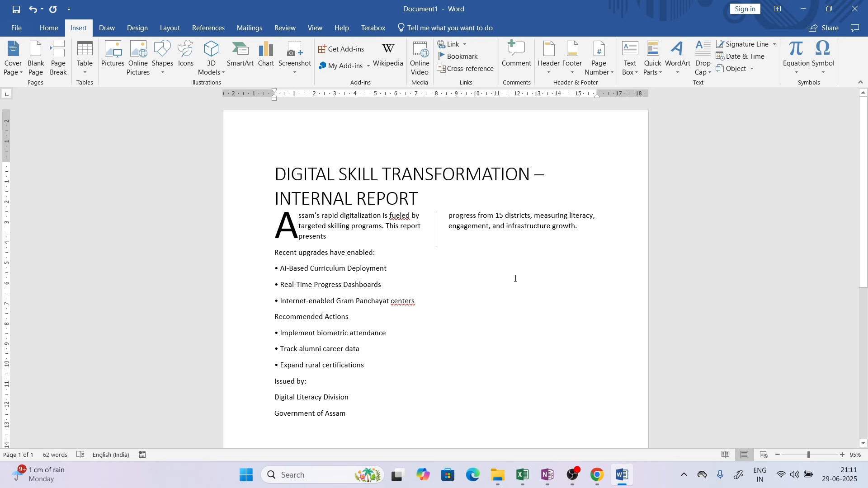
Step: Read task 4 in the PDF, then in Word delete the typed bullet characters from all six lines of the two bullet sections
click(598, 480)
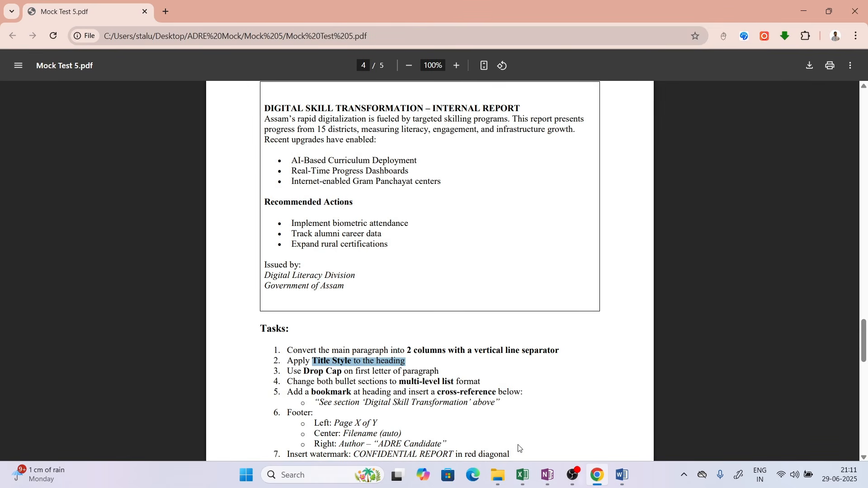
drag(354, 382, 454, 386)
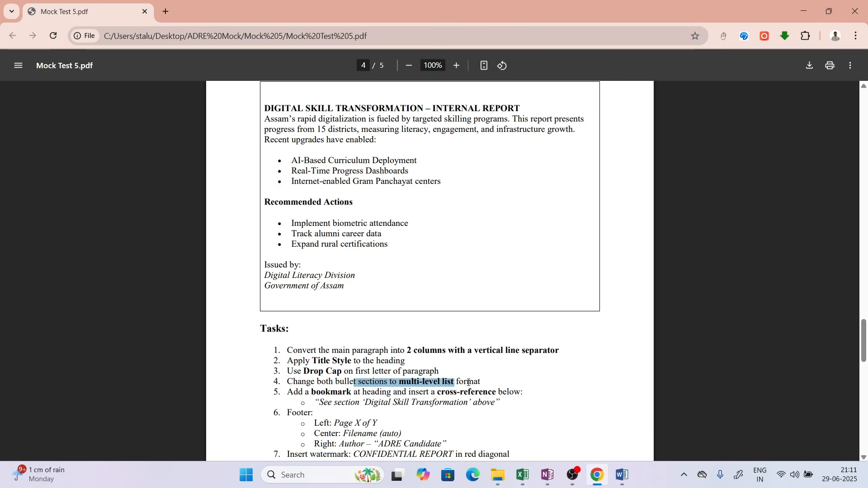
click(622, 476)
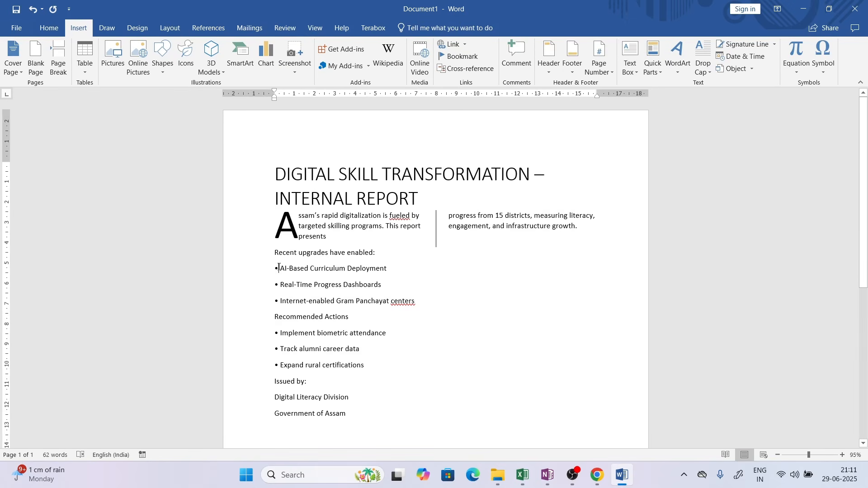
key(Delete)
key(Delete)
key(Down)
key(BackSpace)
key(BackSpace)
key(Down)
key(Right)
key(Right)
key(BackSpace)
key(BackSpace)
key(Down)
key(Up)
key(BackSpace)
key(BackSpace)
key(Down)
key(Right)
key(Right)
key(BackSpace)
key(BackSpace)
key(Down)
key(Right)
key(Right)
key(BackSpace)
key(BackSpace)
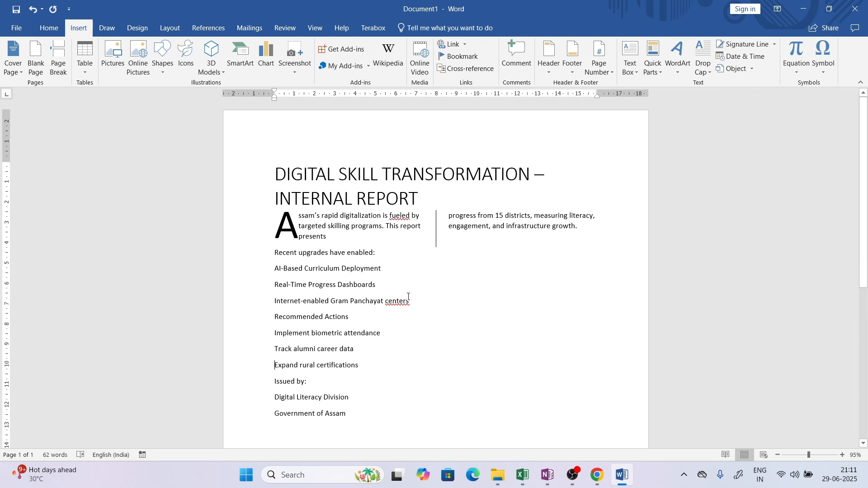
Step: Select the items of both bullet sections together and apply the 1., a., i. multilevel list format
drag(407, 297, 274, 279)
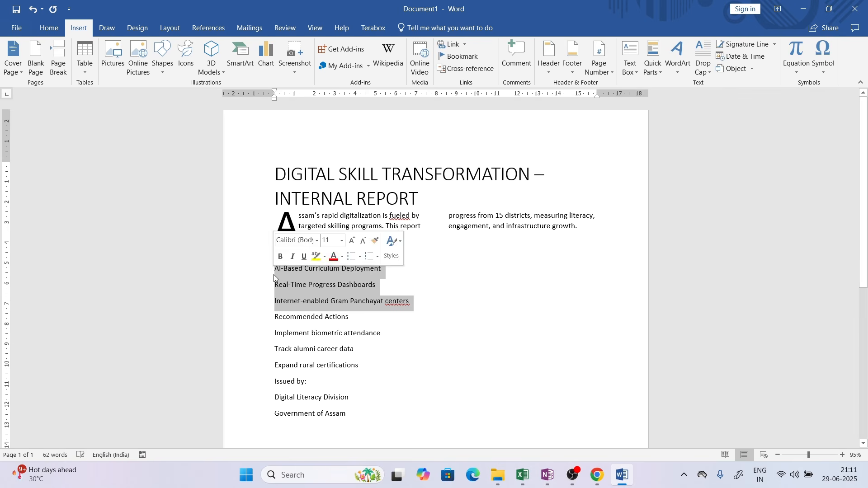
drag(365, 367, 275, 334)
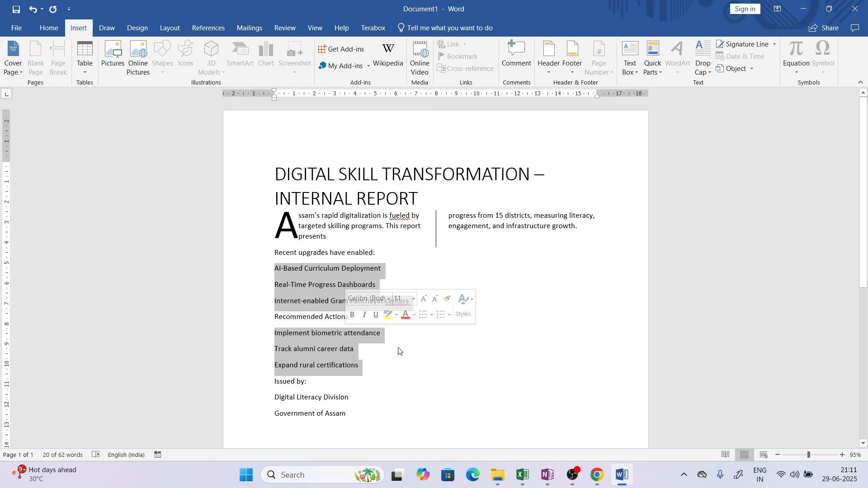
click(49, 27)
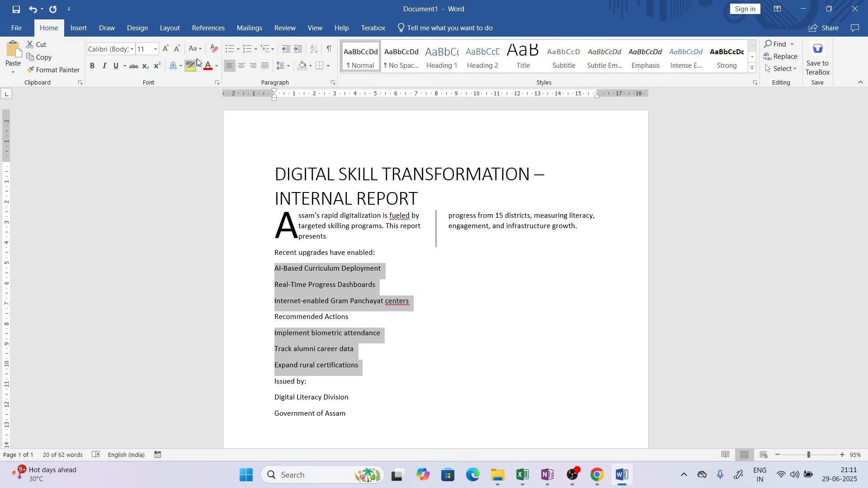
click(269, 54)
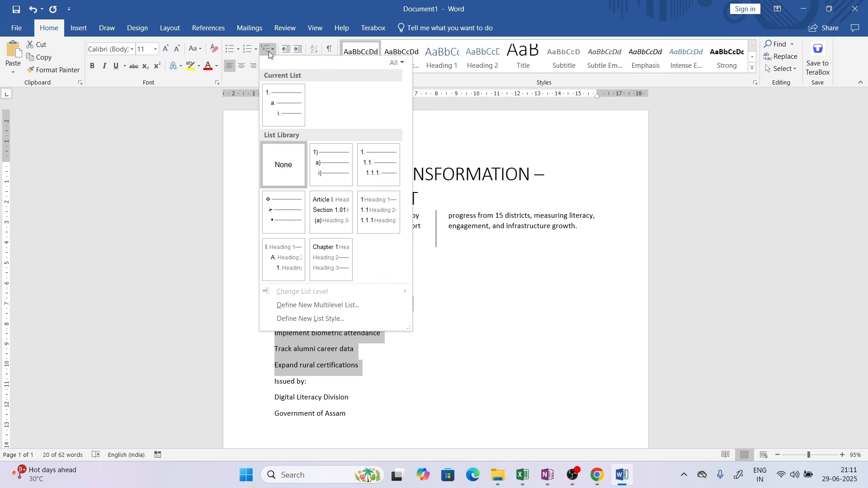
click(290, 112)
click(411, 322)
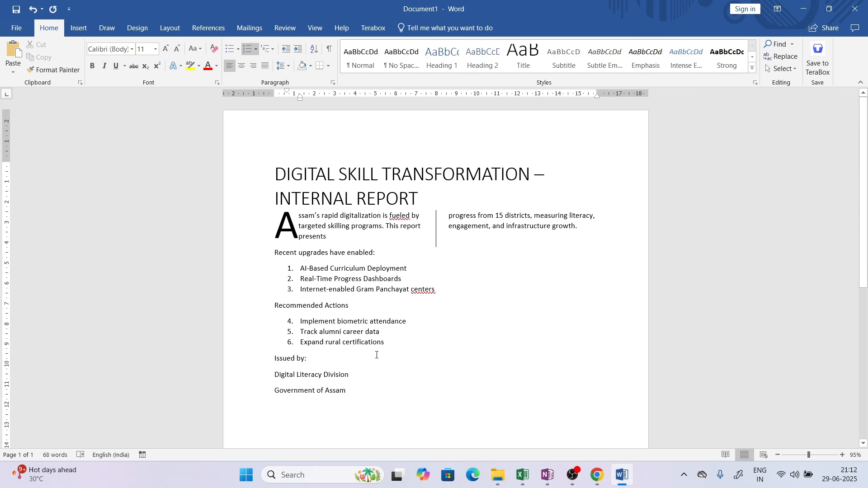
Step: Read task 5 in the PDF, then in Word add a bookmark named Heading_1 to the report heading
key(alt+Tab)
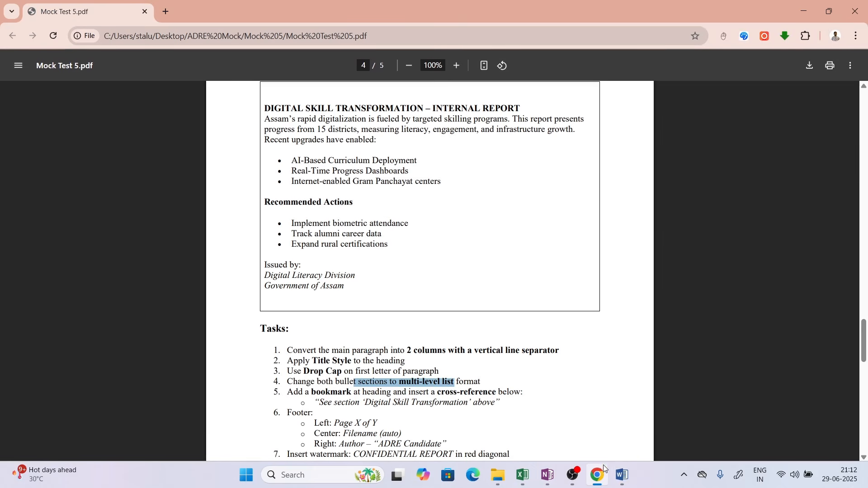
click(332, 393)
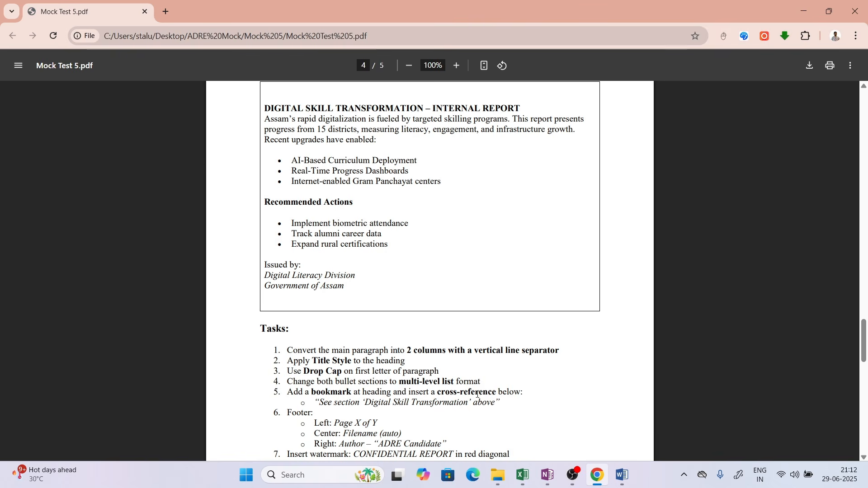
drag(322, 404, 495, 406)
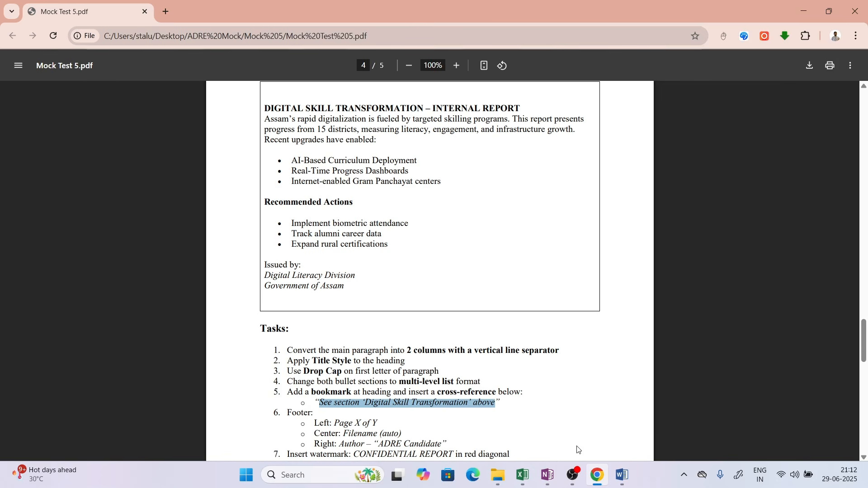
key(alt+Tab)
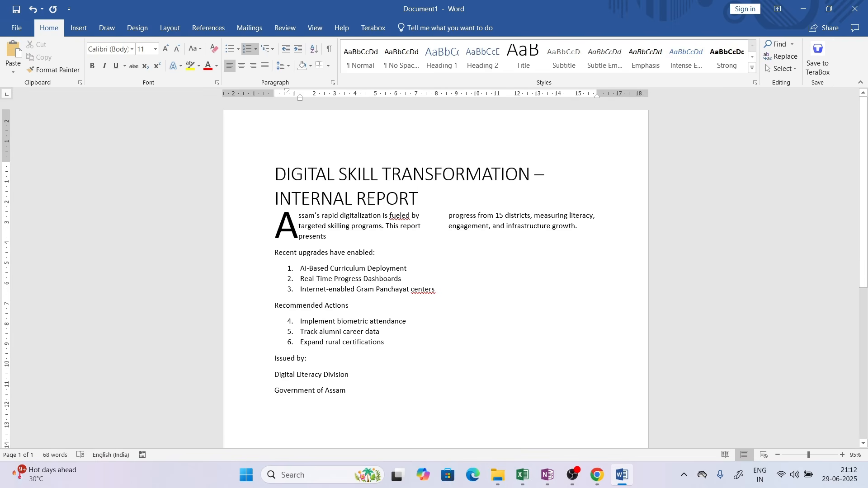
drag(400, 203, 285, 179)
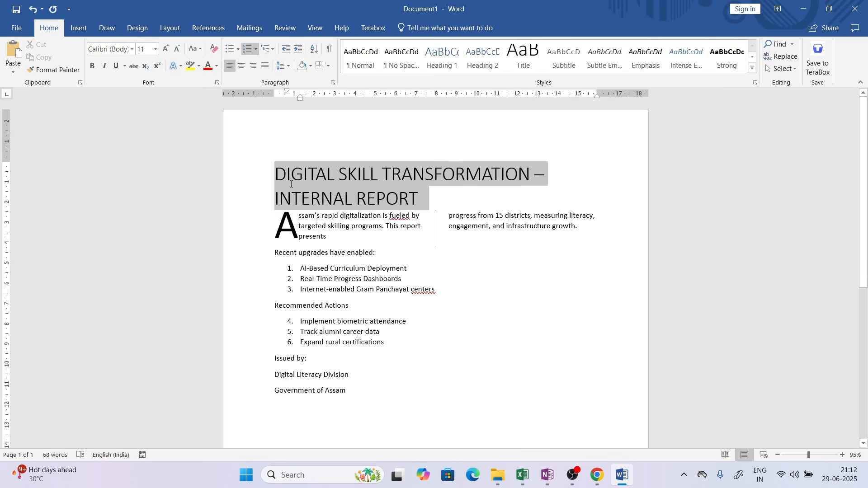
click(79, 28)
click(450, 59)
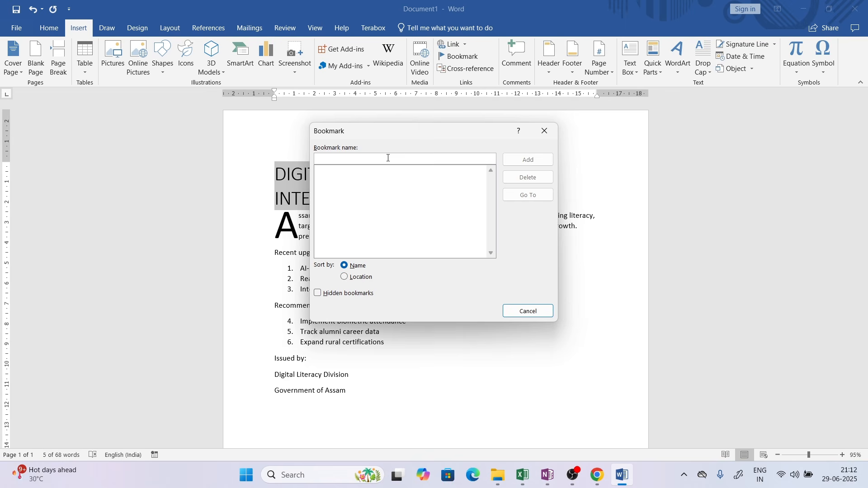
text(Heading_1)
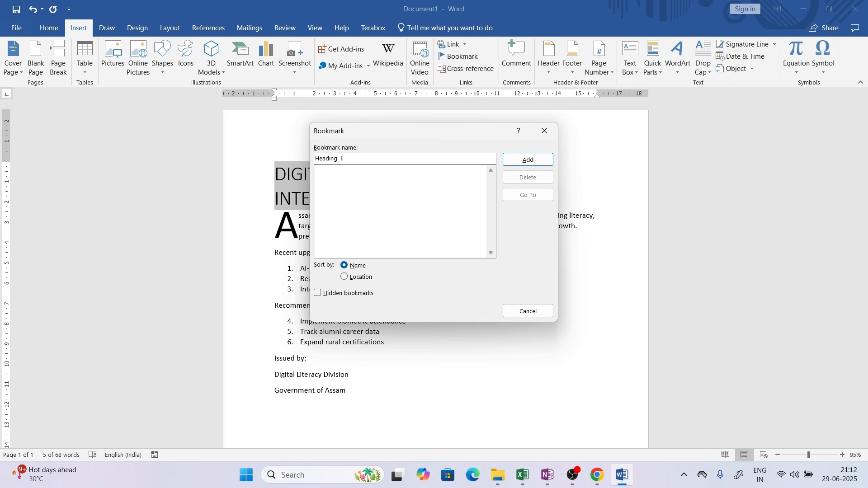
click(528, 159)
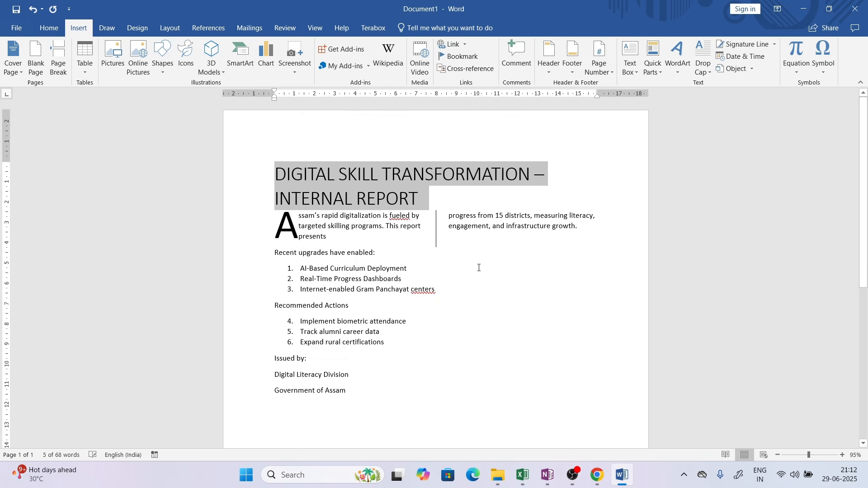
click(479, 268)
Step: Add blank lines after "Government of Assam" down to the last line of the first page
click(366, 393)
key(Return)
key(Return)
key(Return)
key(Return)
key(Return)
key(Return)
key(Return)
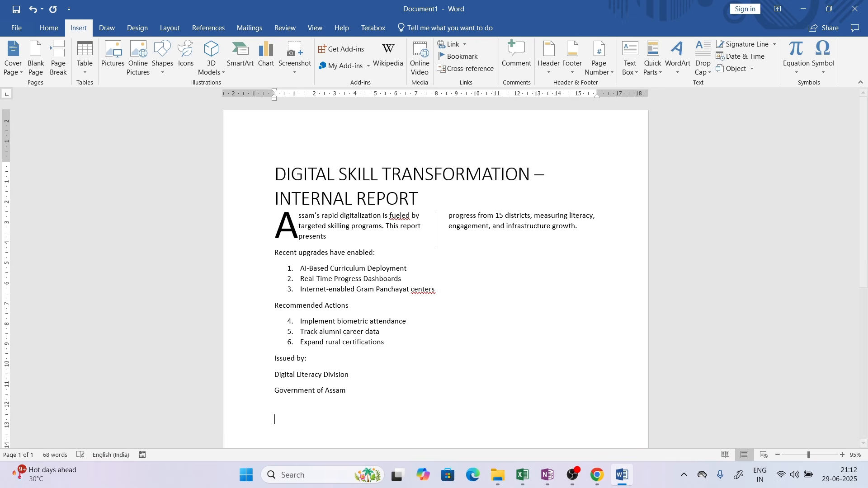
key(Return)
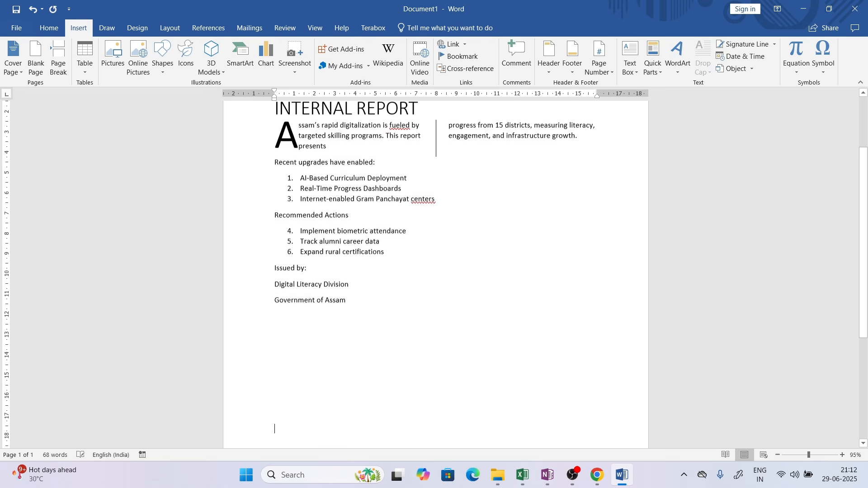
key(Return)
key(Return)
key(Return)
key(Return)
key(Return)
key(Return)
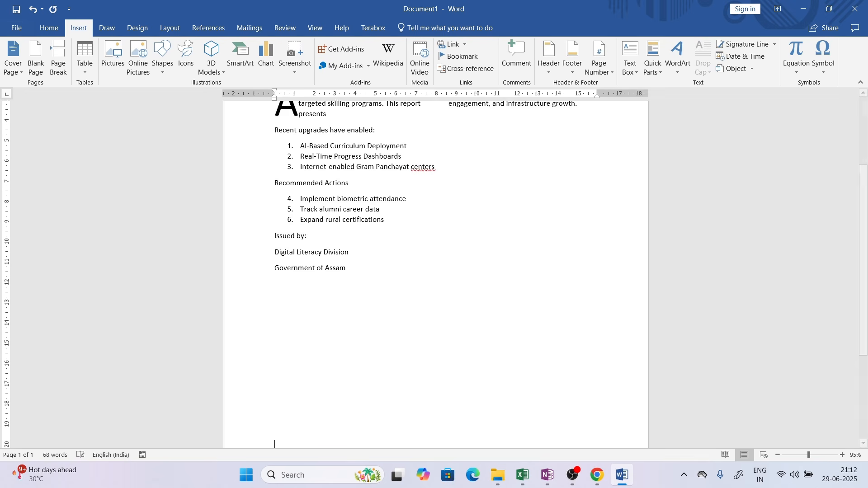
key(Return)
key(Return)
key(Return)
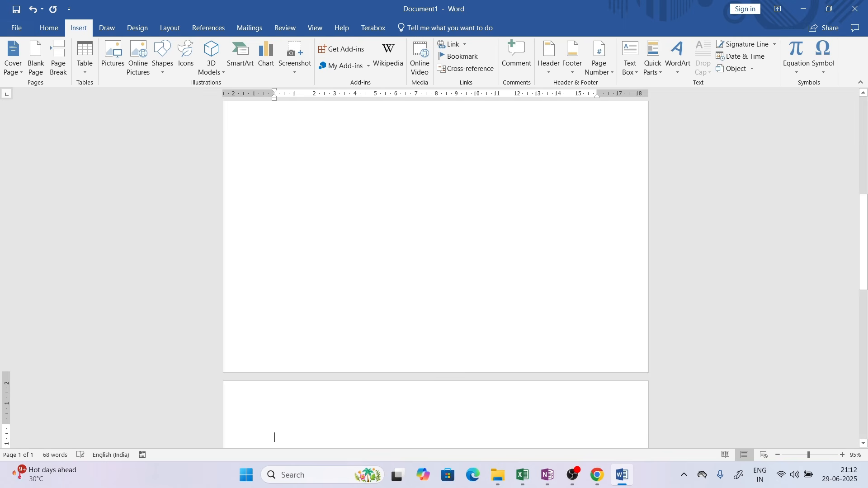
key(BackSpace)
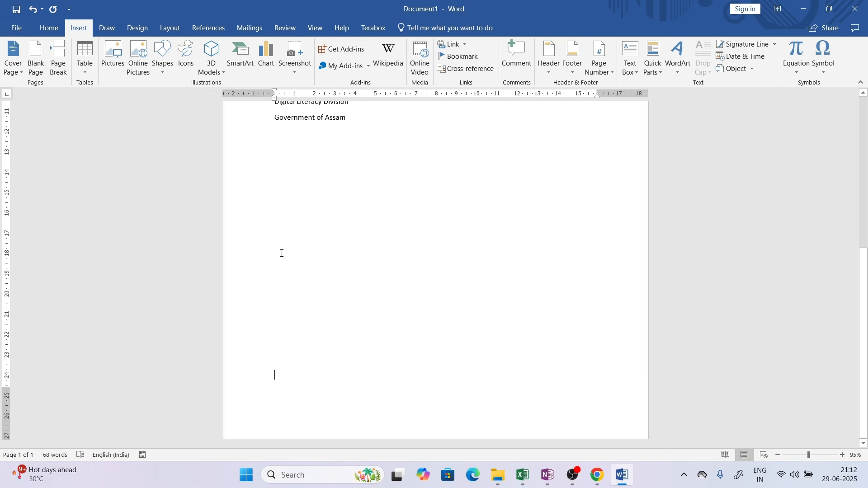
Step: Insert a hyperlinked cross-reference to the Heading_1 bookmark with the Above/below reference on the page's last line
click(460, 70)
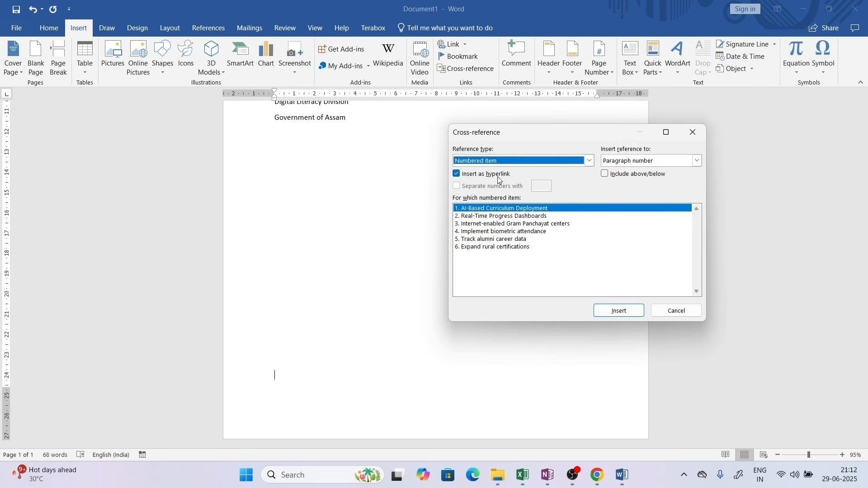
click(509, 160)
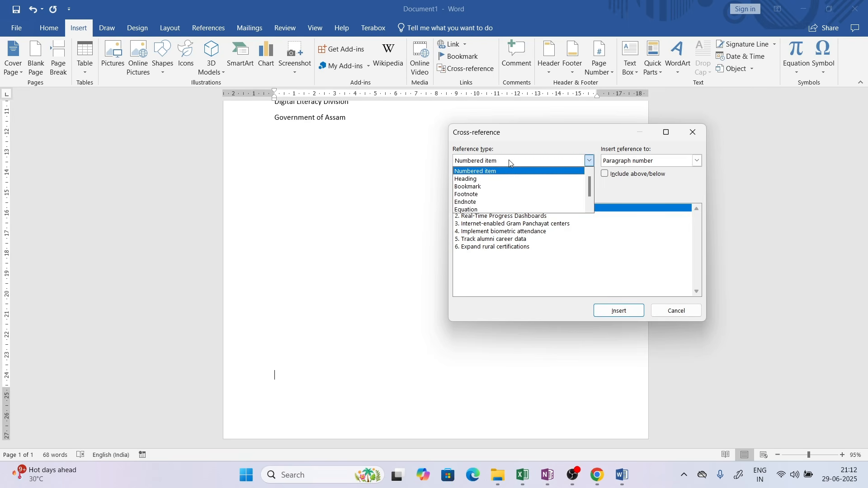
click(505, 180)
click(508, 161)
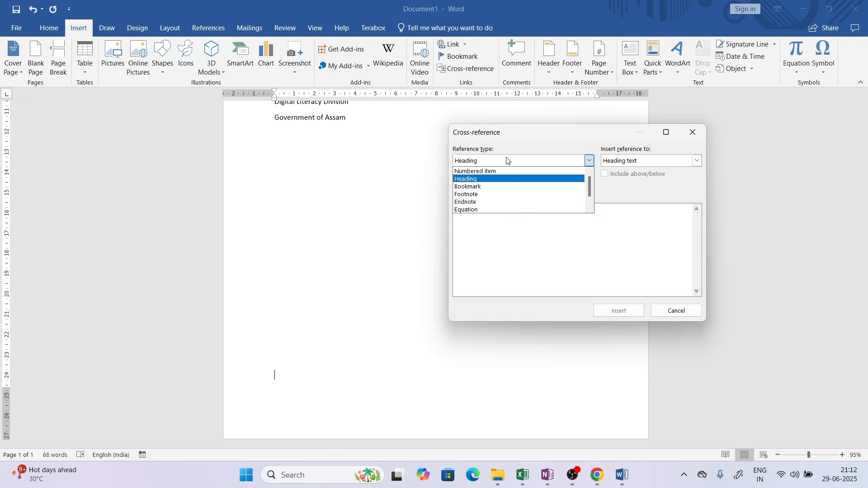
click(497, 187)
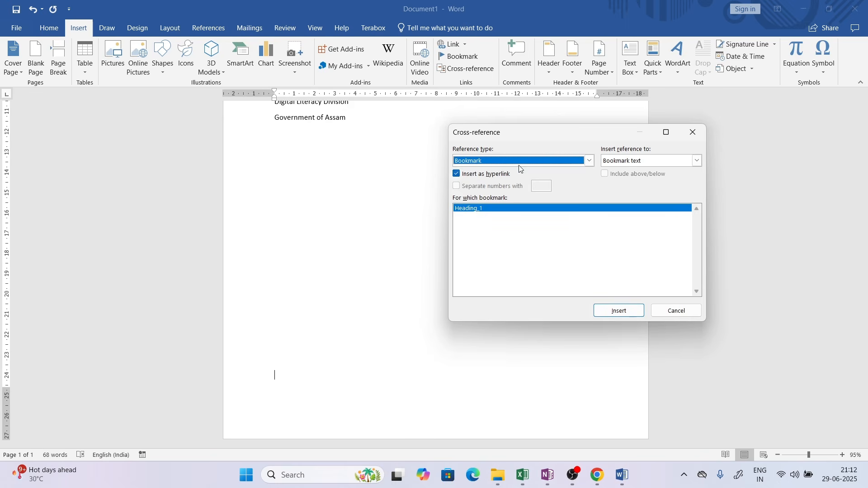
click(652, 161)
click(625, 210)
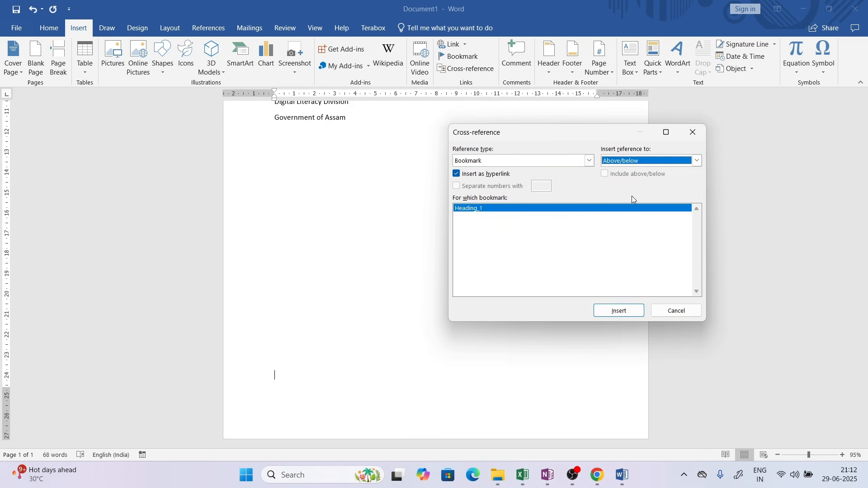
click(629, 310)
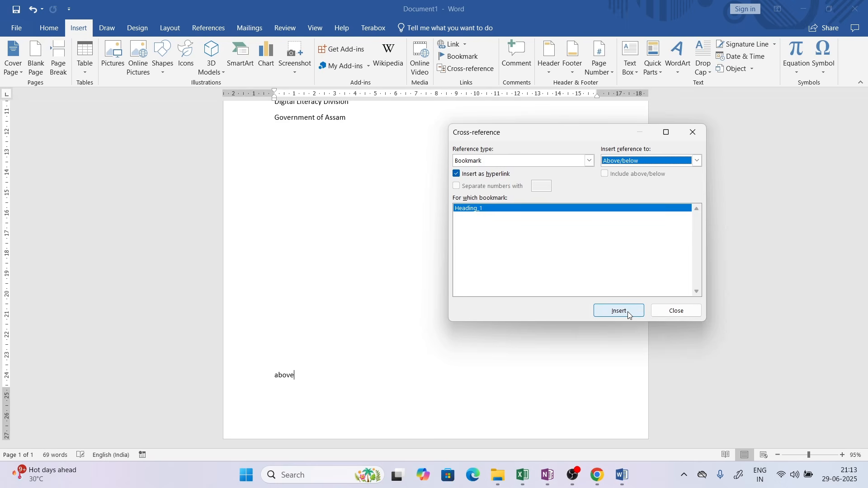
click(677, 310)
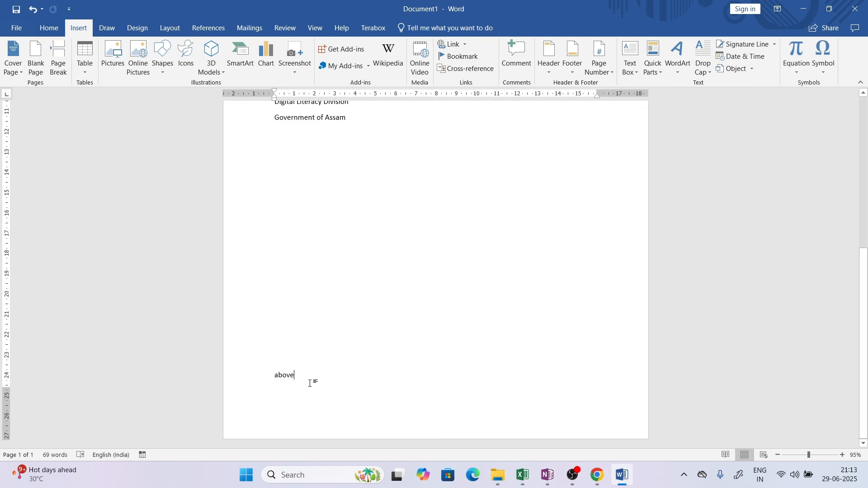
Step: Insert the text "See section ‘Digital Skill Transformation’ above" inside the cross-reference field
click(286, 376)
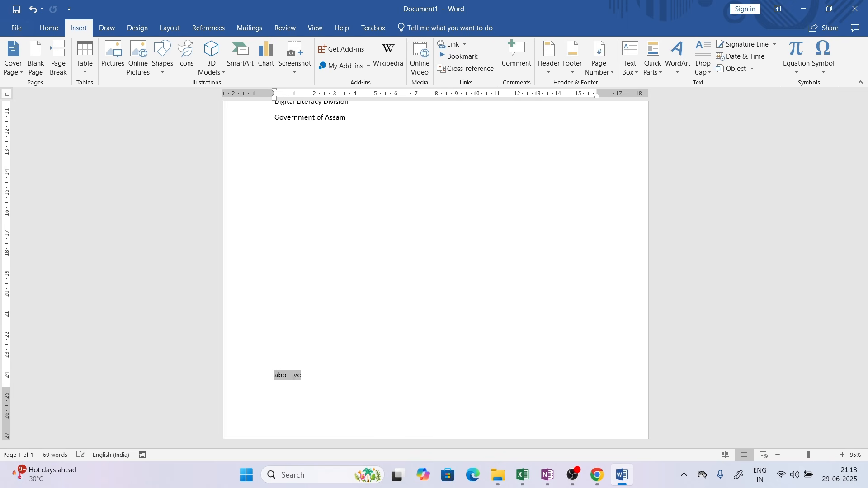
text(See section ‘Digital Skill Transformation’ above)
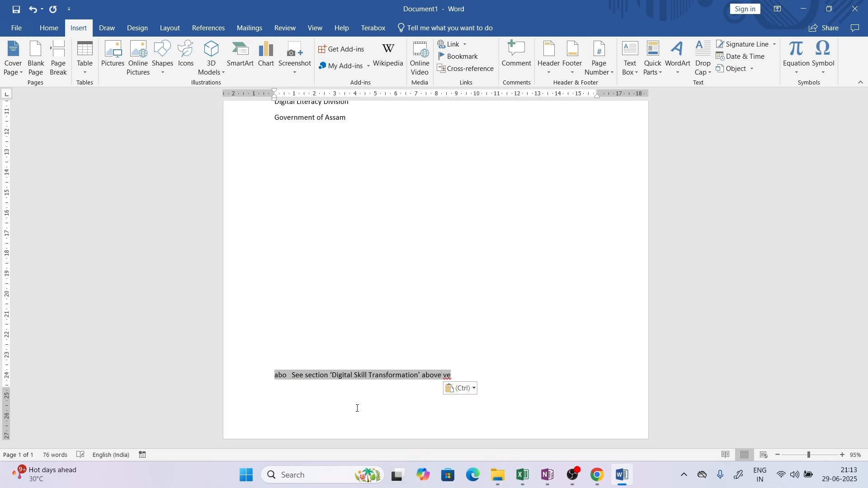
key(End)
key(shift+Home)
key(BackSpace)
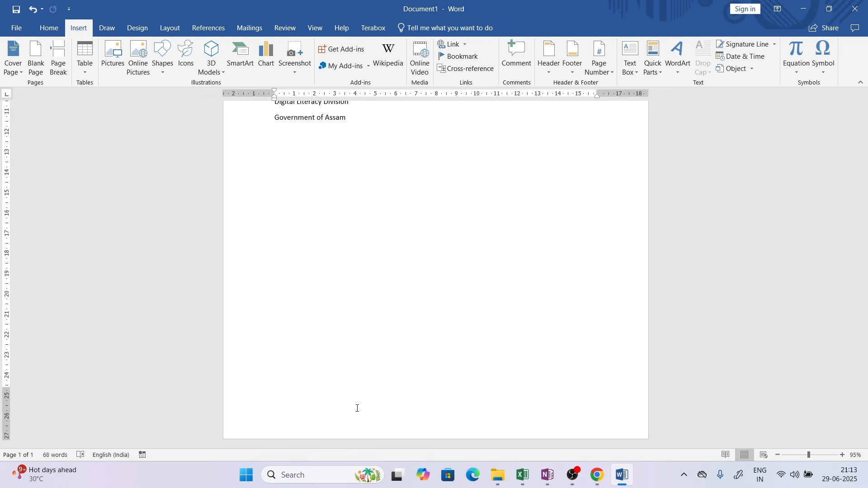
key(ctrl+z)
click(457, 375)
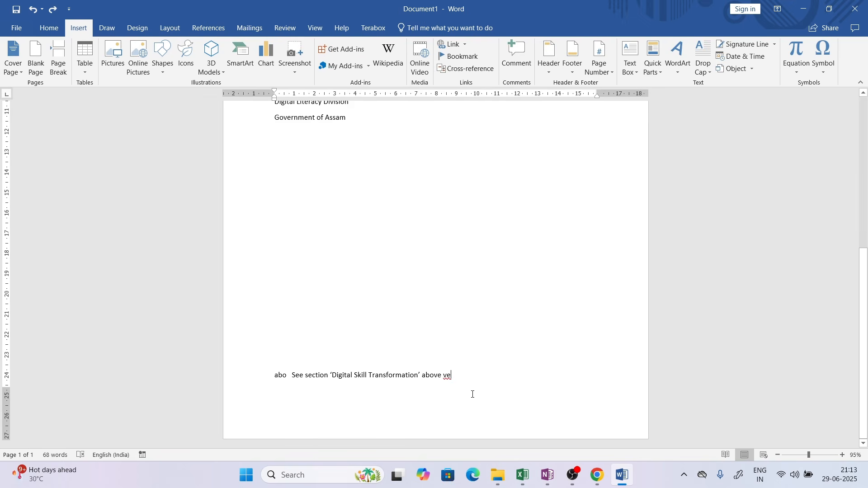
key(shift+Home)
key(BackSpace)
key(ctrl+z)
click(451, 376)
key(shift+Home)
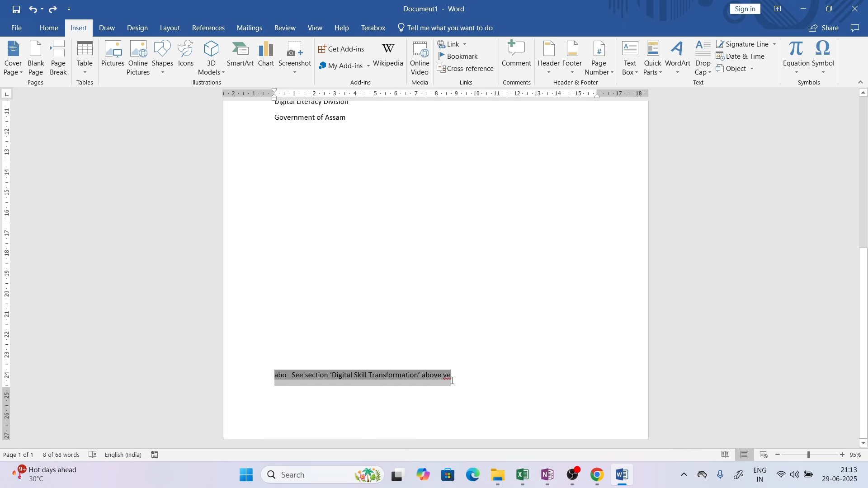
click(452, 377)
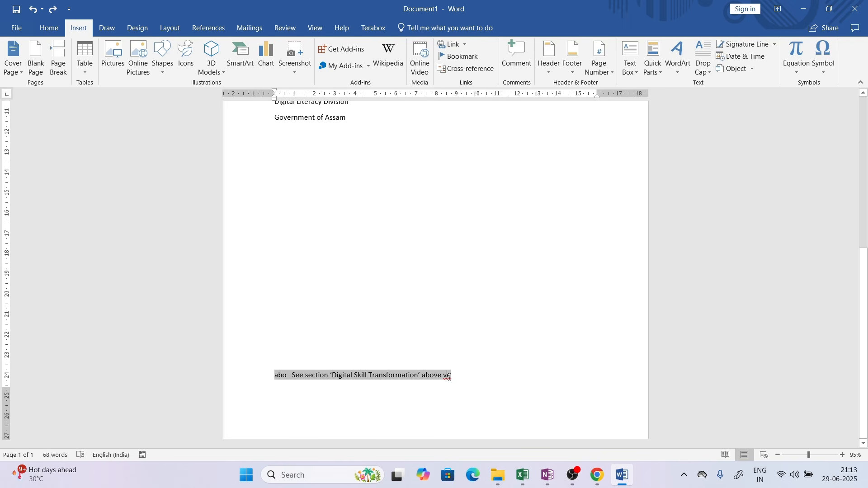
click(442, 403)
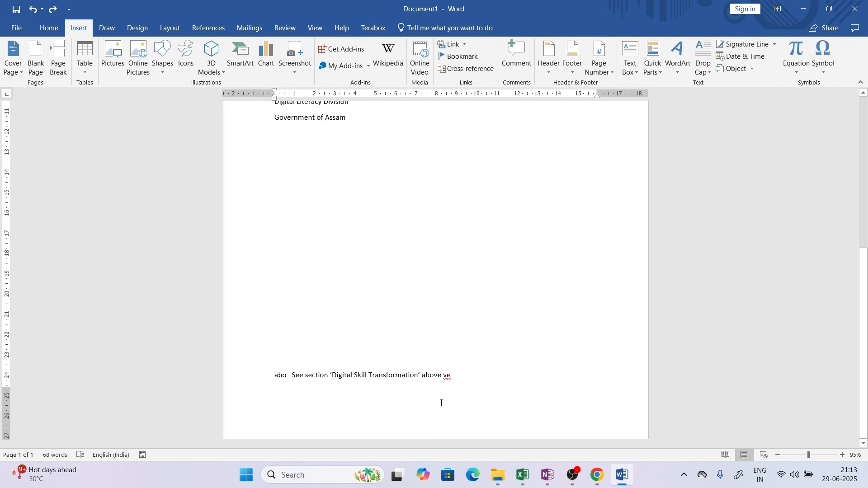
key(Left)
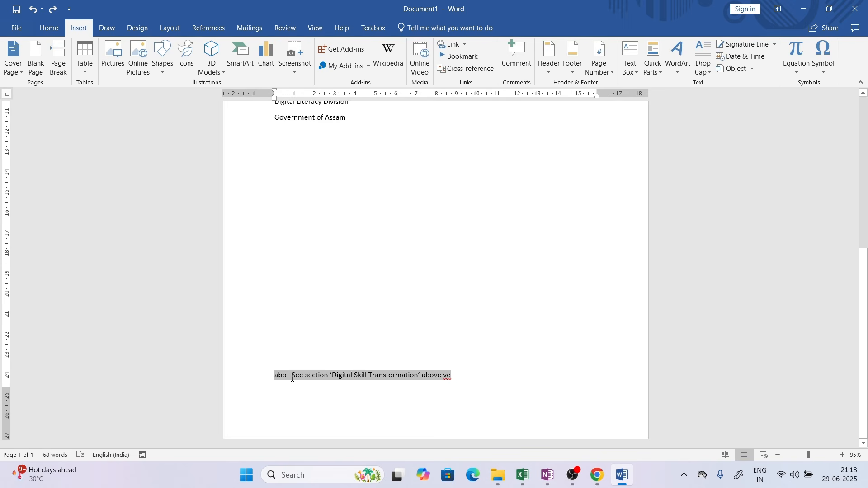
Step: Delete the leftover letters "abo" before and "ve" after the sentence in the cross-reference
drag(293, 374, 274, 375)
key(BackSpace)
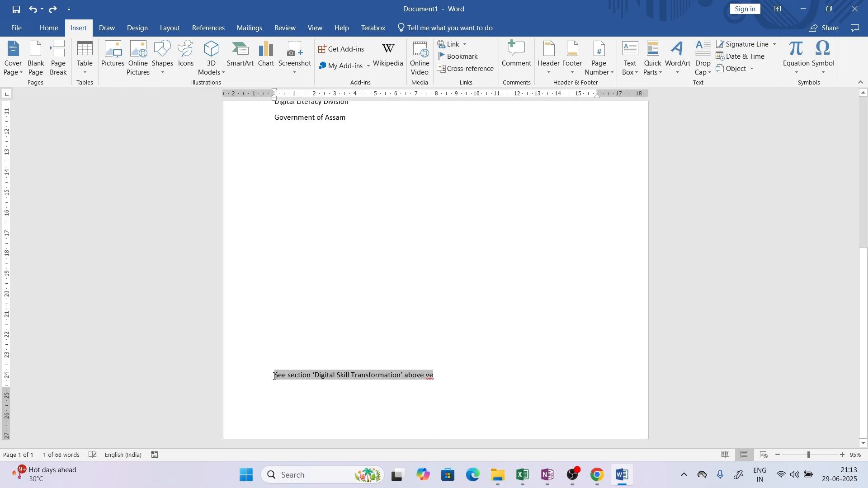
triple_click(443, 380)
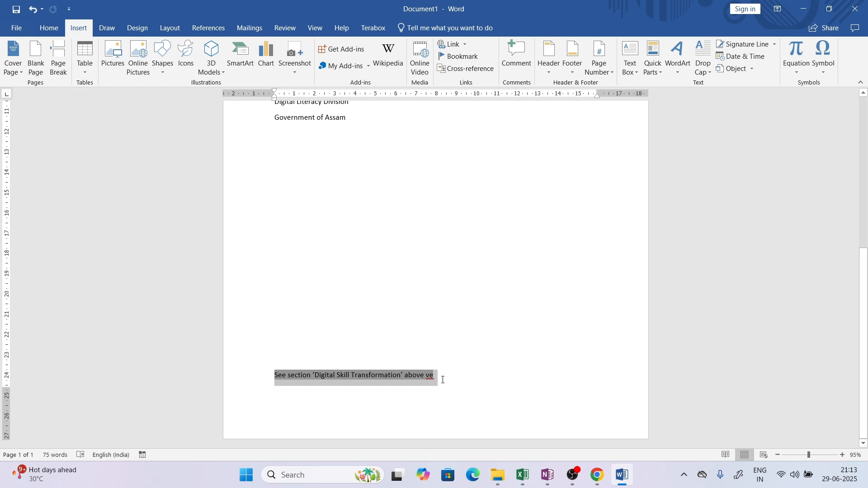
drag(437, 379, 435, 377)
click(427, 378)
key(BackSpace)
Step: Test the cross-reference at the end of the page by following its link to the report heading
click(354, 244)
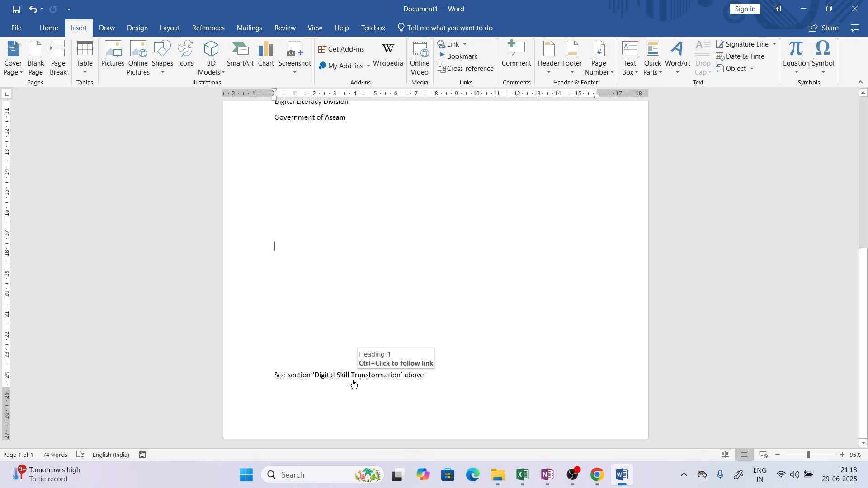
key(ctrl+Home)
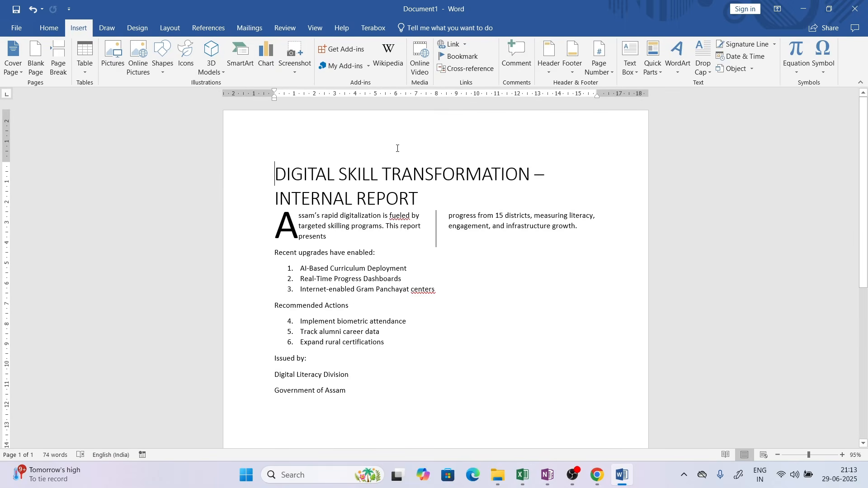
scroll(435, 407, down, 6)
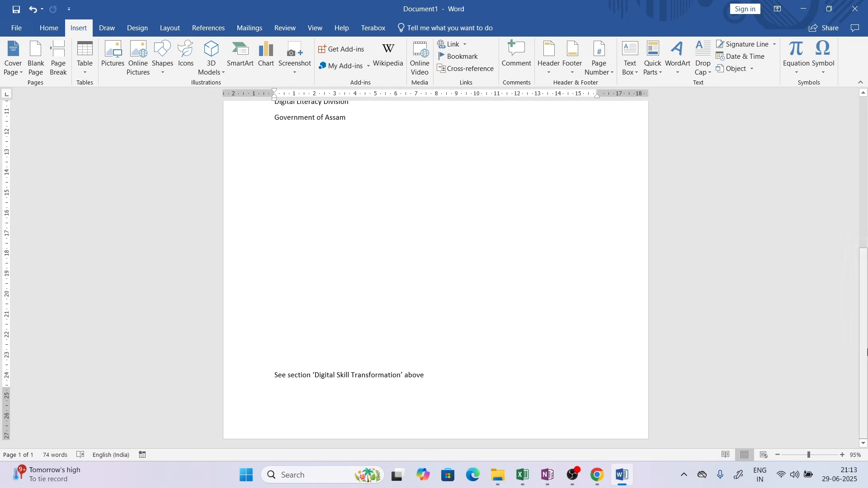
ctrl+click(358, 376)
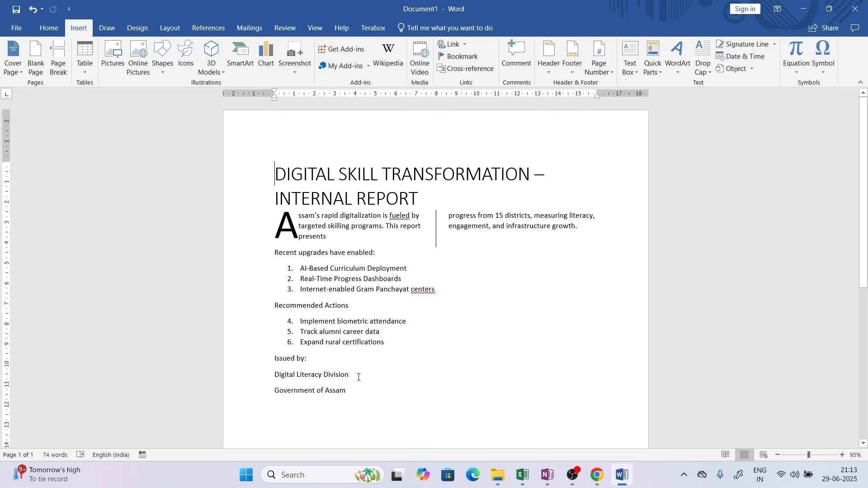
Step: Read task 6 in the PDF, then in Word insert a Blank (Three Columns) footer
click(598, 475)
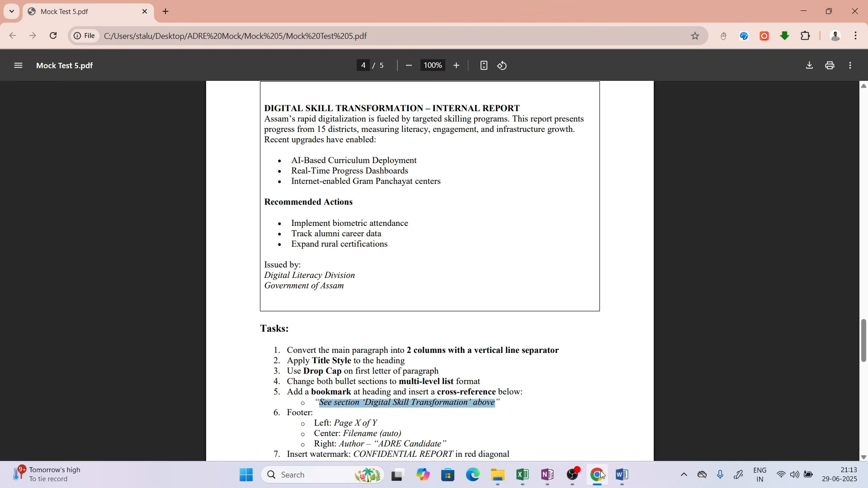
scroll(580, 410, down, 1)
scroll(580, 410, down, 1)
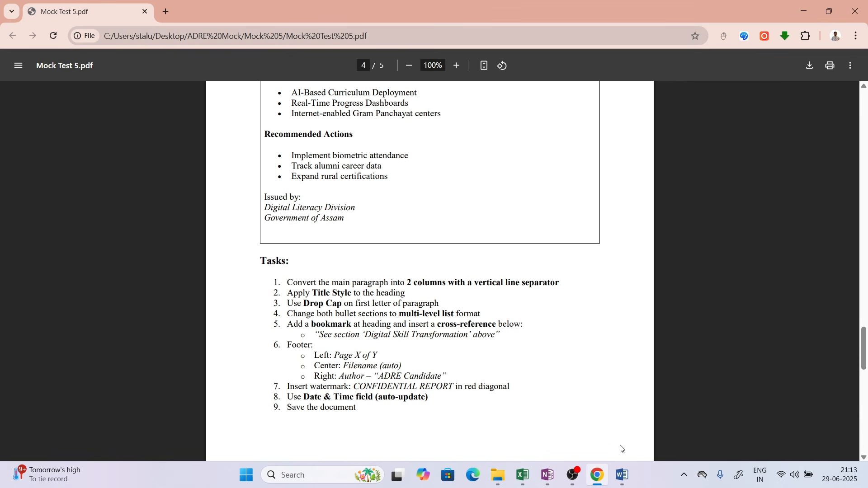
click(627, 478)
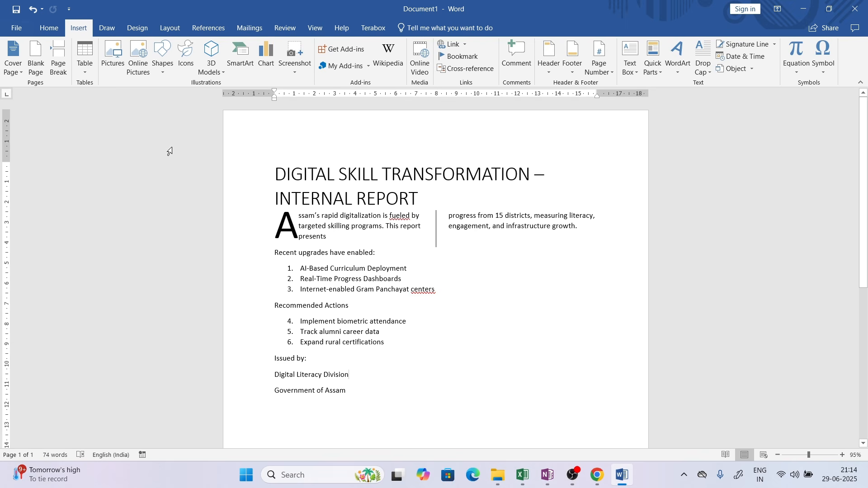
click(571, 65)
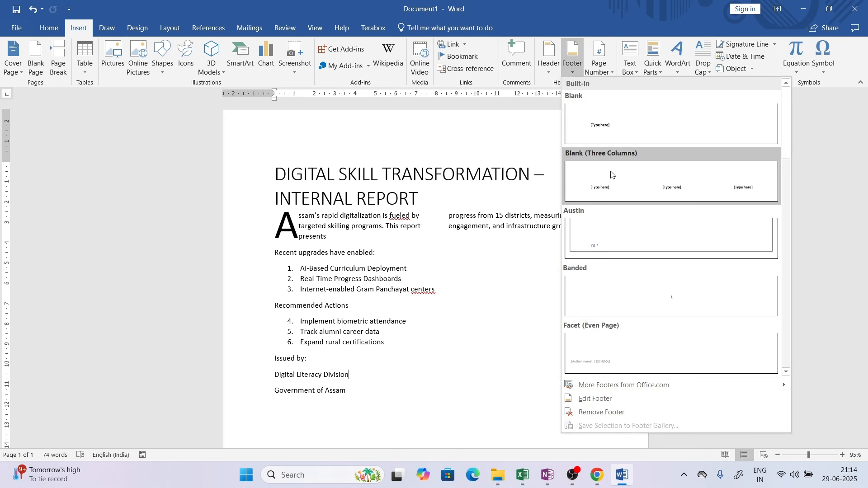
click(611, 171)
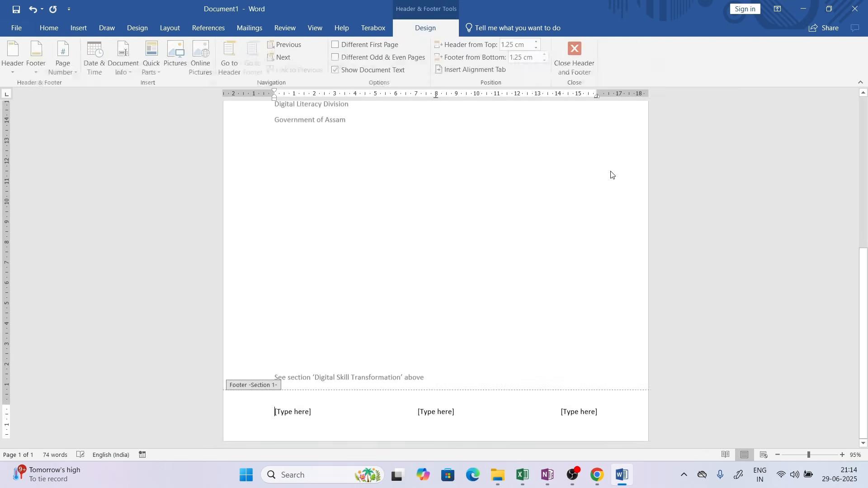
Step: Check the footer requirements in the PDF, then in Word replace the left footer placeholder with "Page" followed by a Page field
click(309, 410)
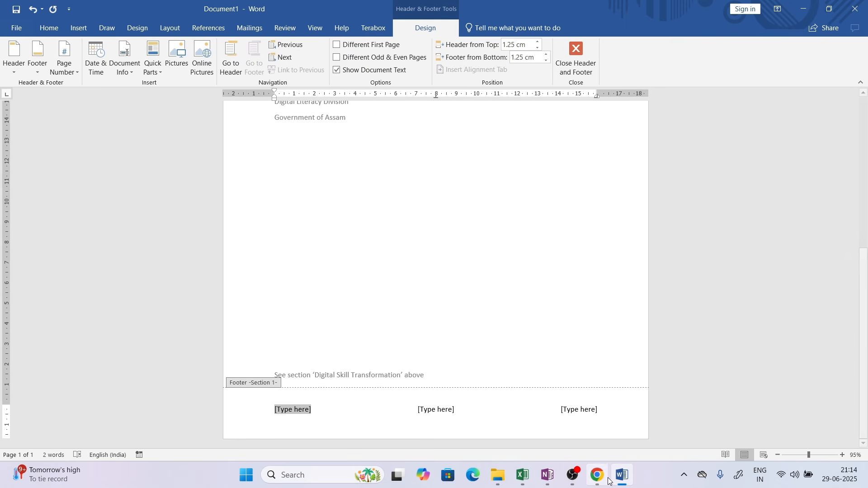
click(606, 480)
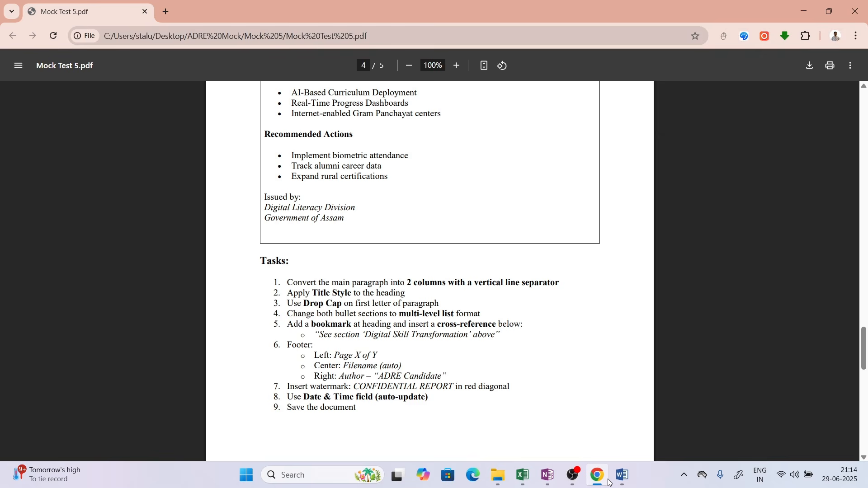
click(622, 475)
text(Page)
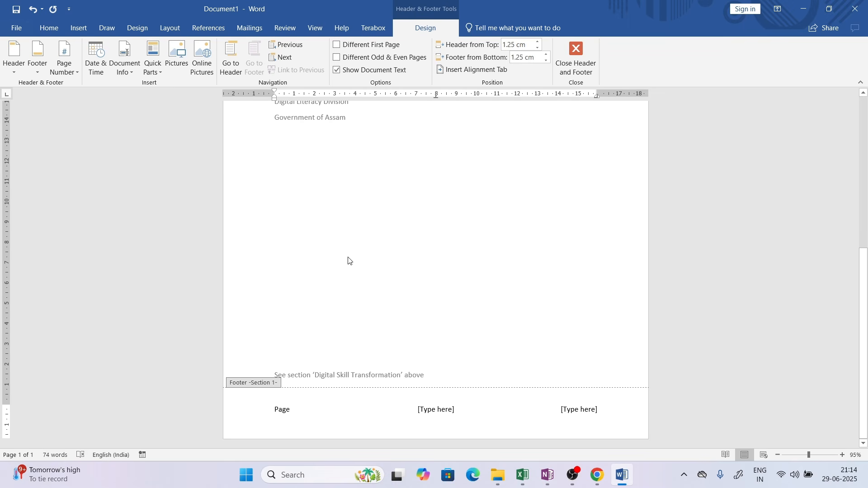
click(127, 69)
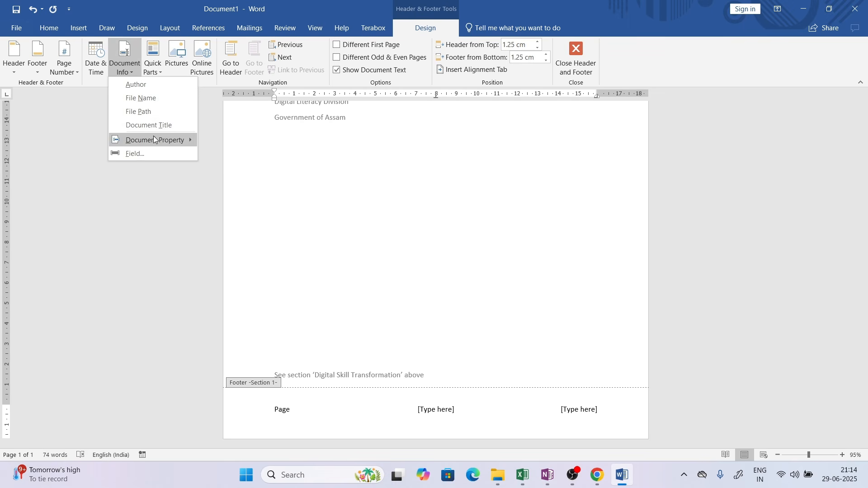
click(157, 151)
drag(327, 181, 330, 242)
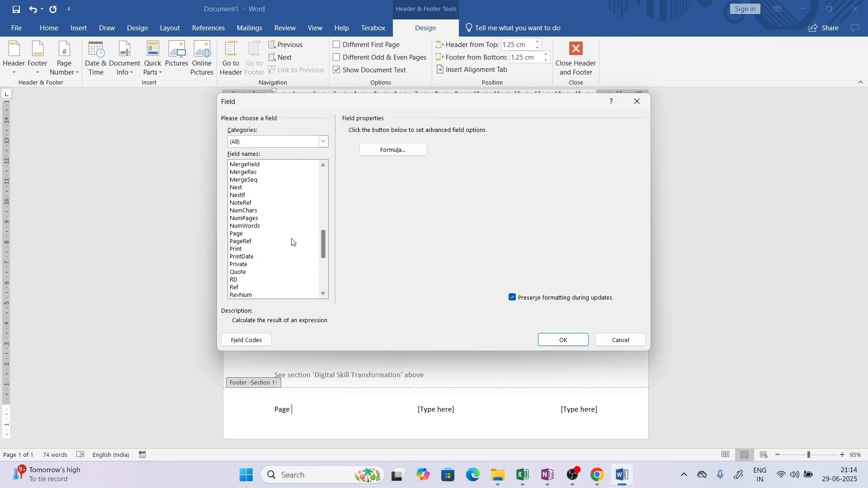
click(271, 235)
click(559, 338)
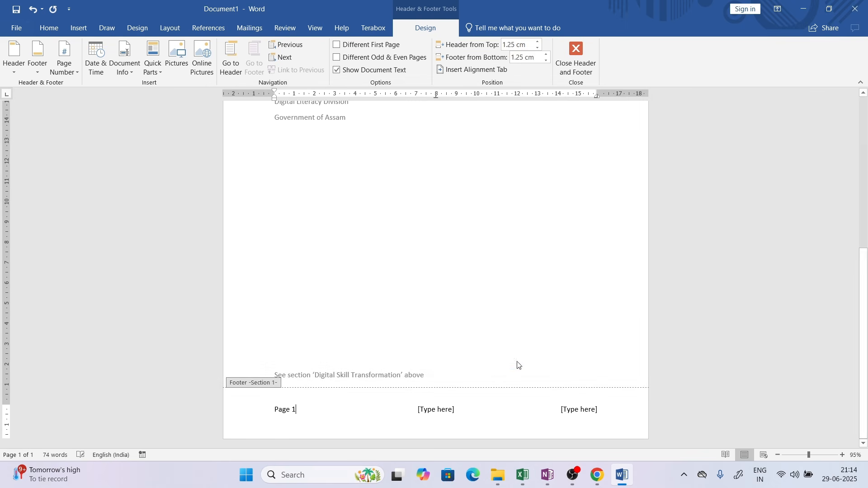
Step: Check the page format in the PDF, then in Word continue the left footer with "of" and a NumPages field
text(/)
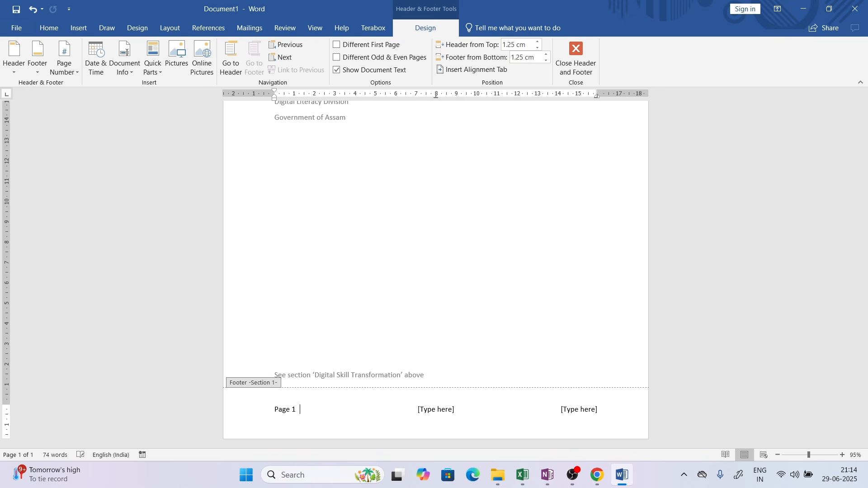
click(602, 483)
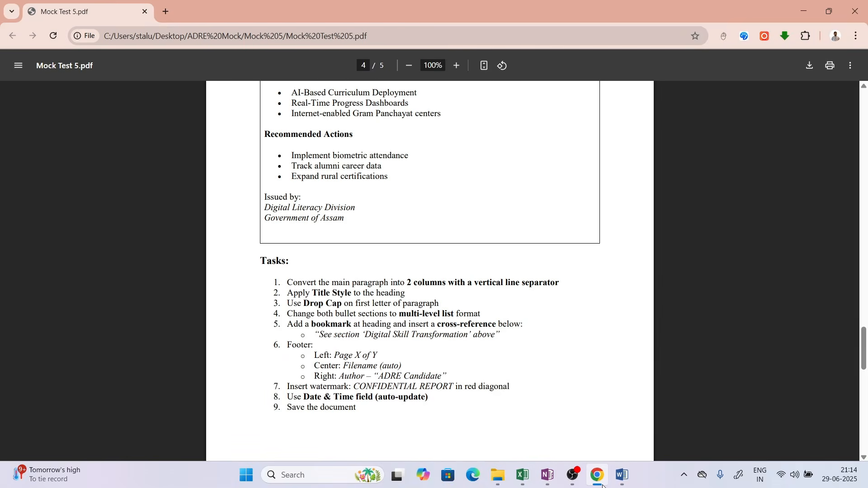
click(623, 475)
text(f)
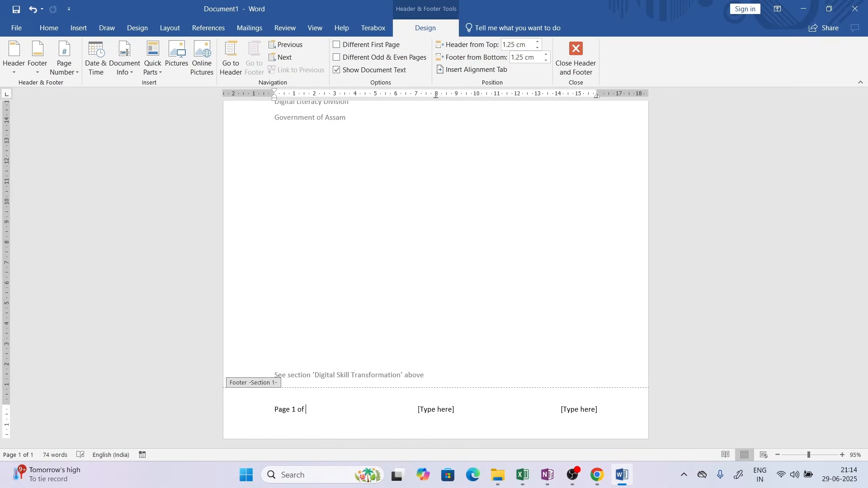
click(127, 51)
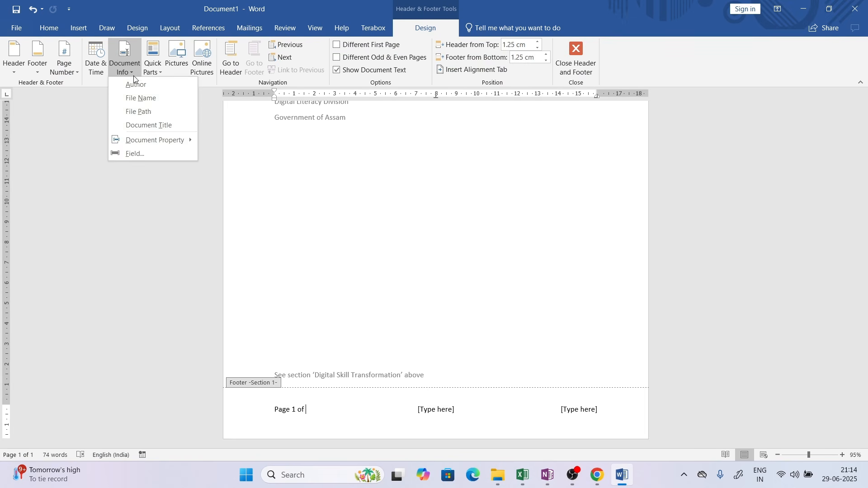
click(159, 157)
drag(323, 179, 322, 243)
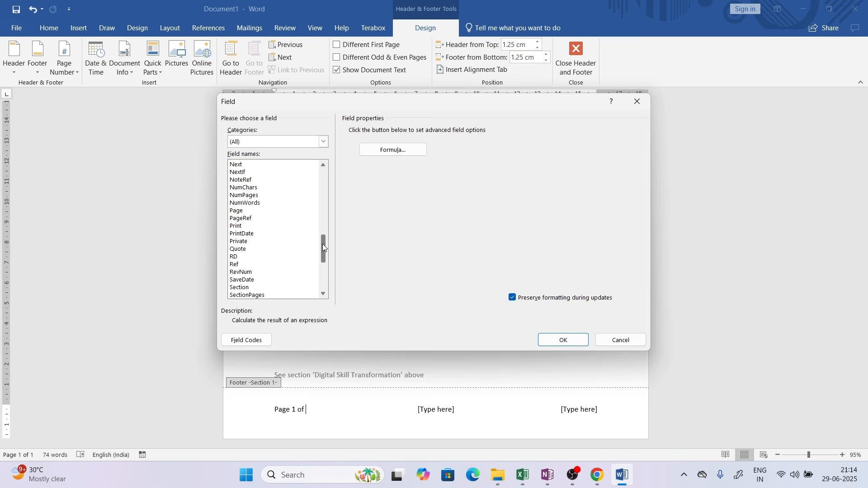
click(249, 198)
click(565, 341)
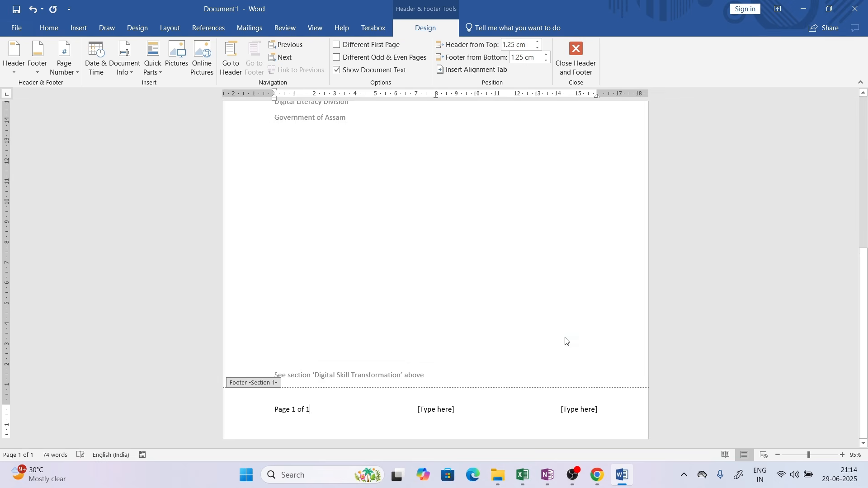
Step: Check the centre footer requirement in the PDF, then in Word replace the centre placeholder with the automatic File Name field
click(434, 410)
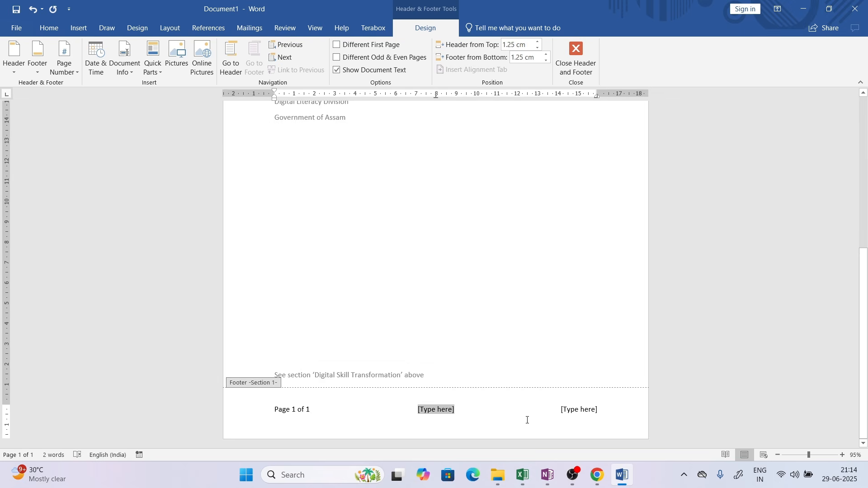
click(599, 477)
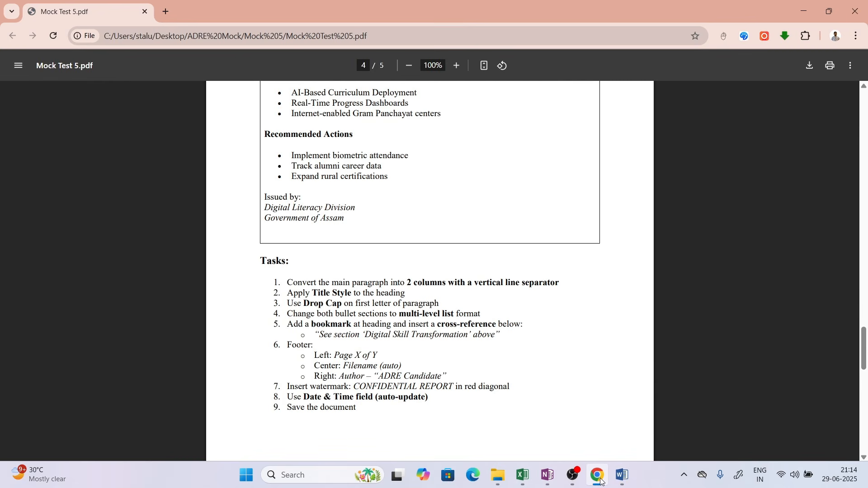
click(600, 477)
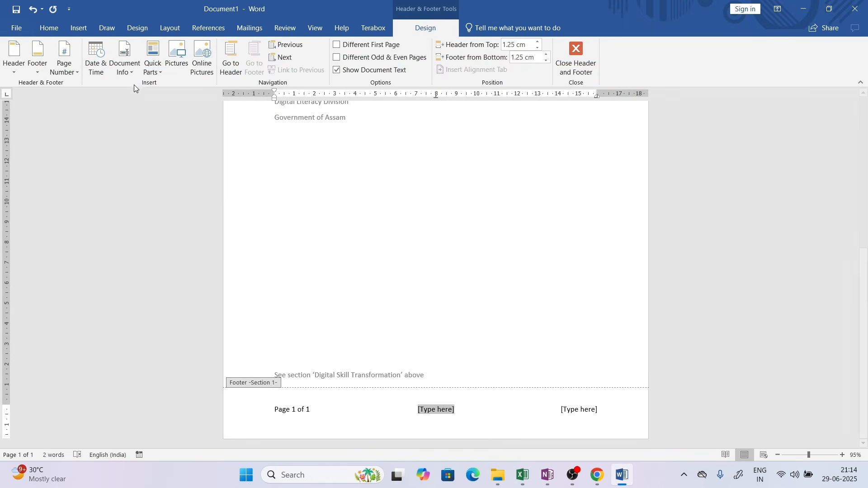
click(127, 68)
click(145, 96)
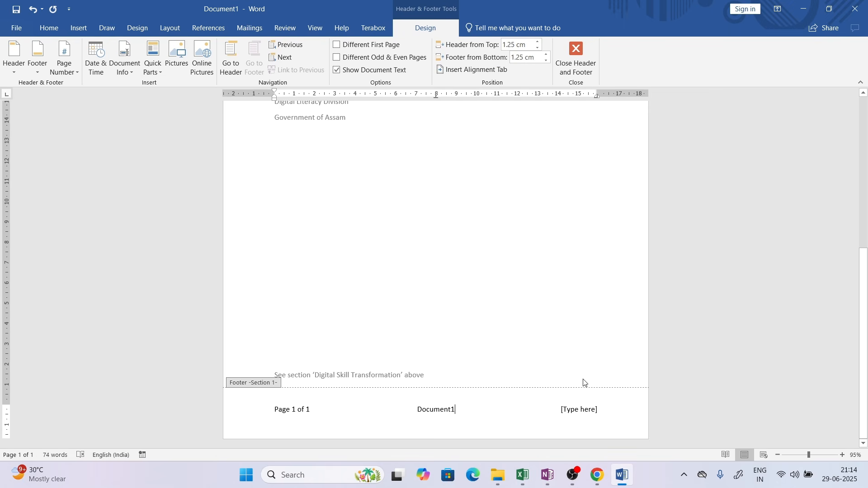
Step: Copy "ADRE Candidate" from the PDF, then in Word replace the right footer placeholder with the Author document property
click(589, 410)
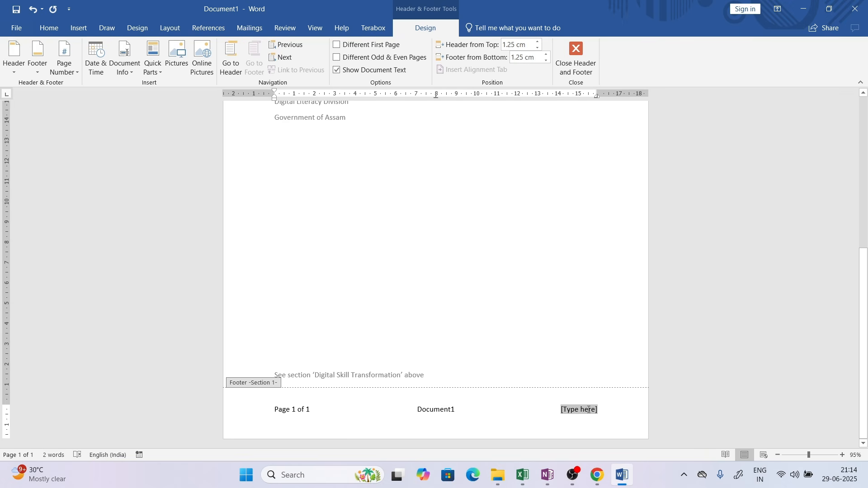
click(600, 480)
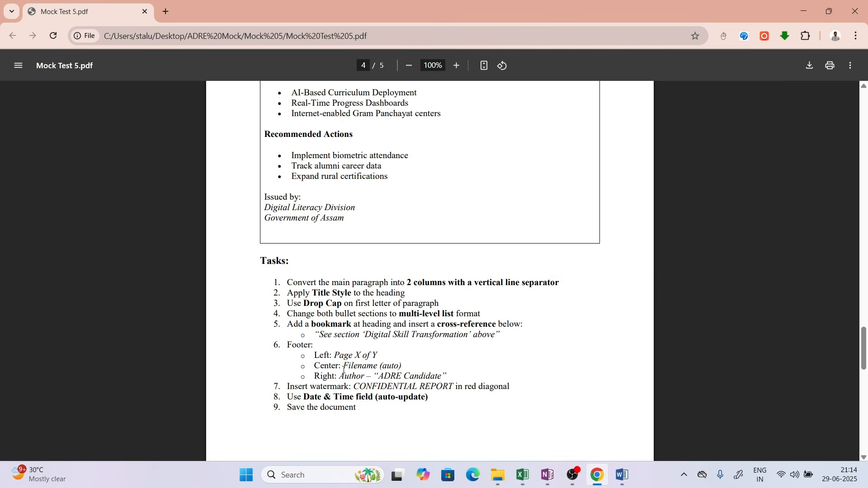
drag(380, 376, 440, 376)
key(ctrl+c)
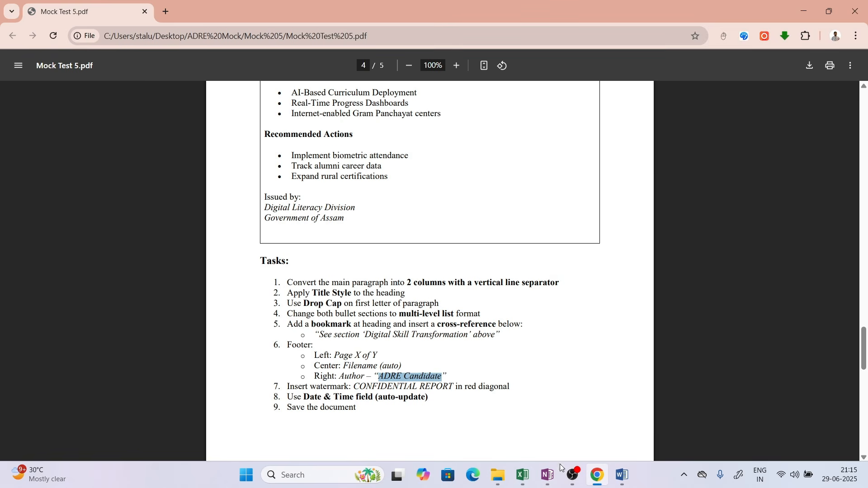
click(617, 478)
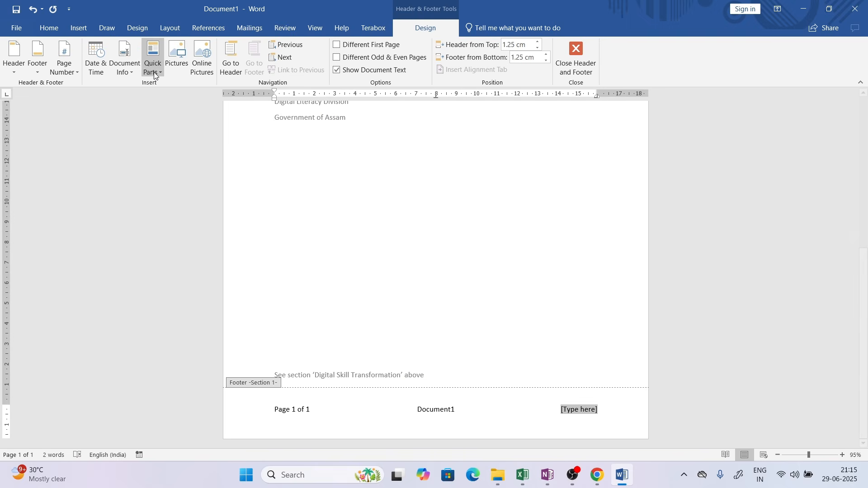
click(131, 70)
mouse_move(168, 135)
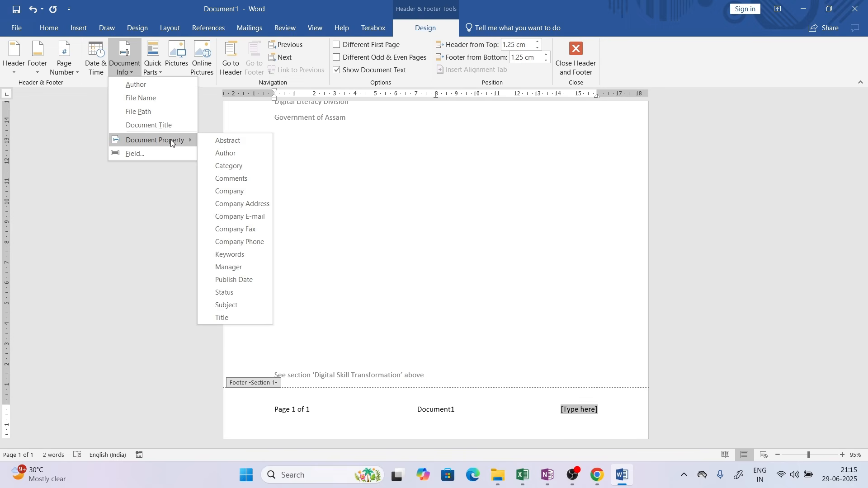
click(231, 151)
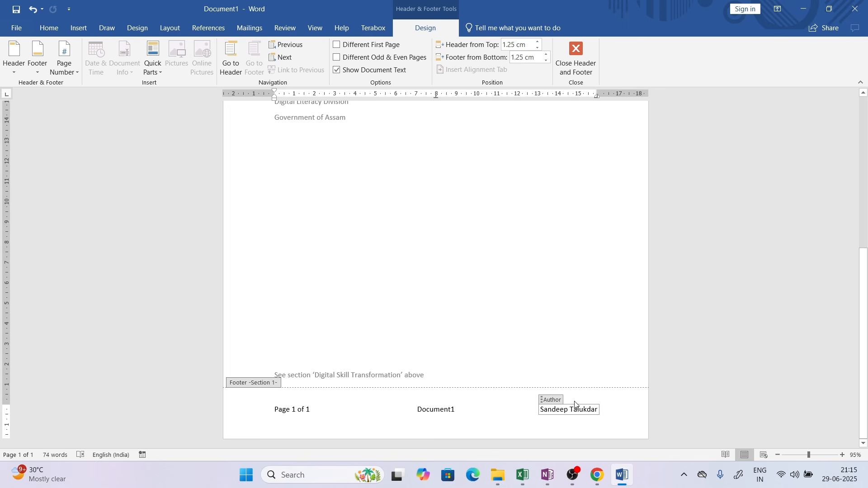
Step: Replace the author name in the right footer with the copied text "ADRE Candidate" and close the footer
triple_click(576, 408)
double_click(577, 408)
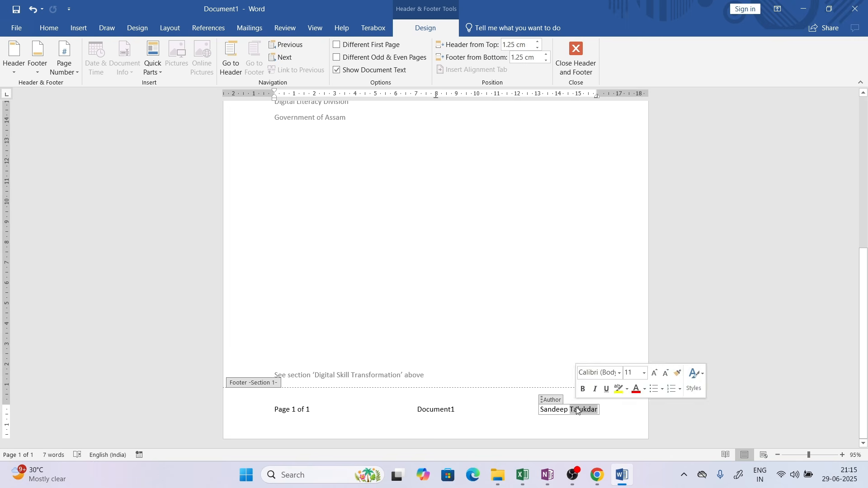
key(BackSpace)
key(BackSpace)
key(BackSpace)
key(BackSpace)
key(BackSpace)
key(BackSpace)
key(BackSpace)
key(BackSpace)
key(BackSpace)
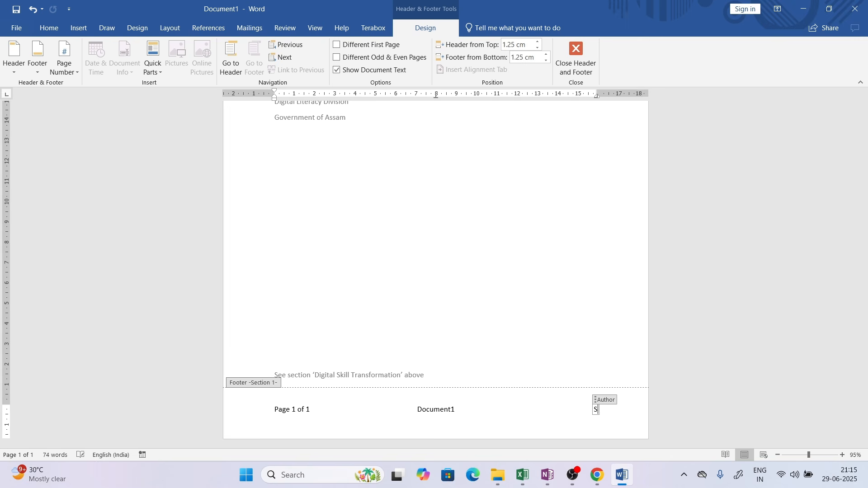
key(ctrl+v)
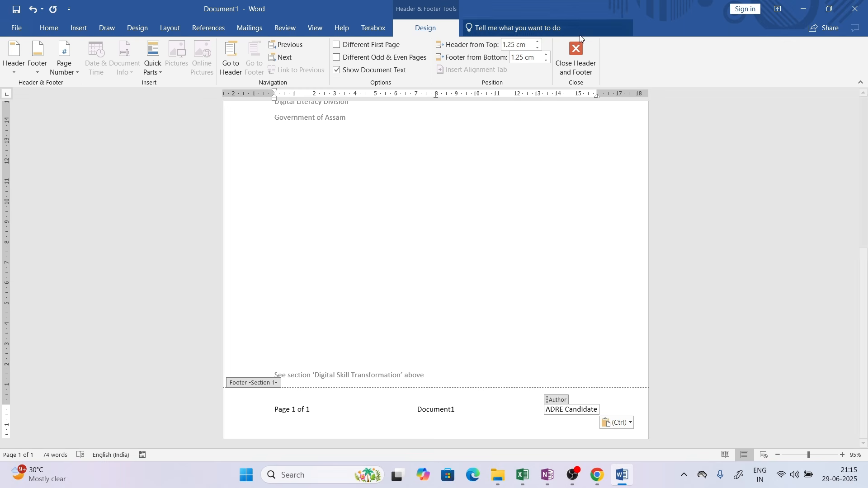
click(574, 57)
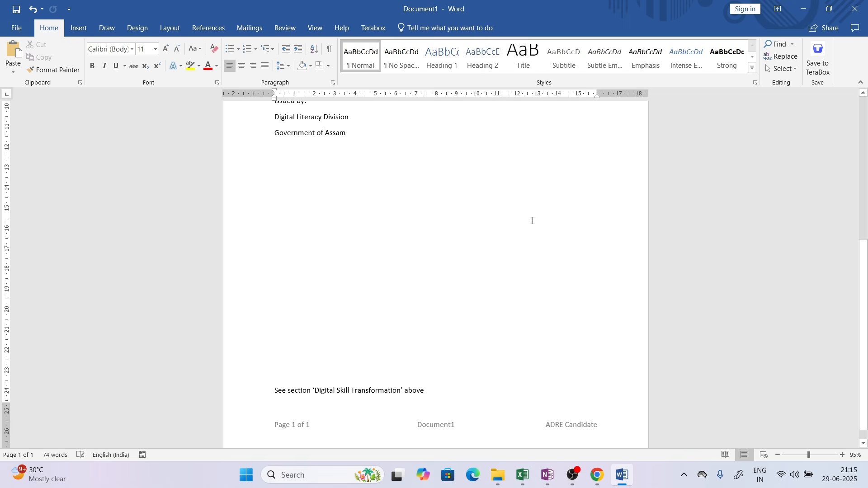
Step: Copy the watermark text "CONFIDENTIAL REPORT" from the PDF task list and return to Word
click(601, 475)
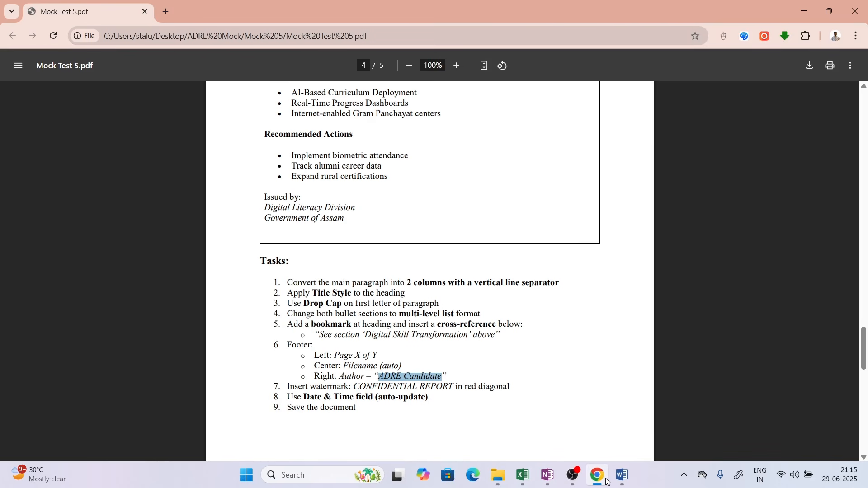
drag(356, 388, 452, 385)
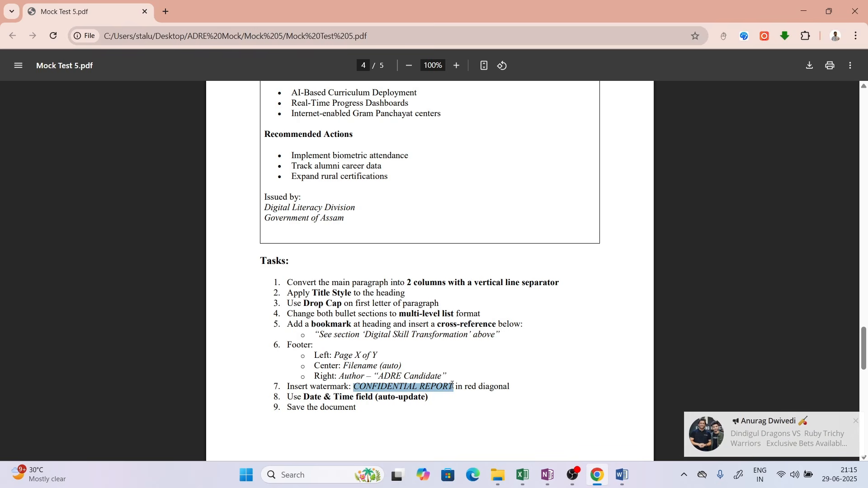
click(622, 475)
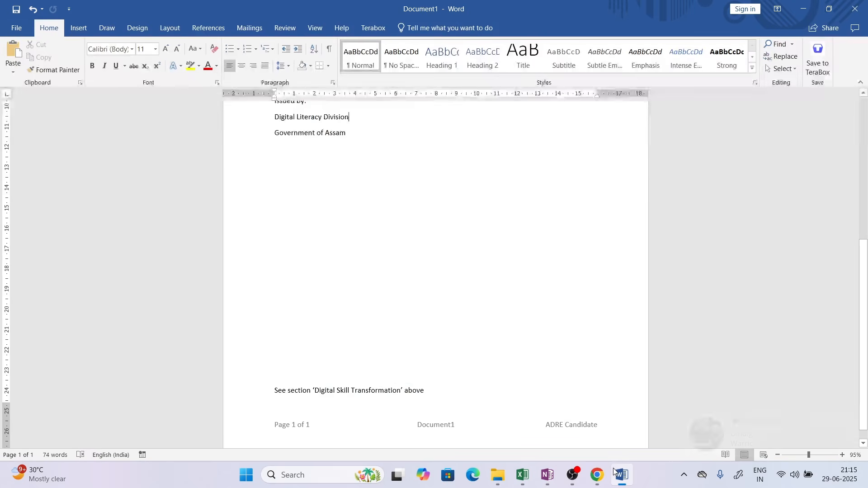
Step: Set up a custom text watermark and replace its default text with "CONFIDENTIAL REPORT"
click(79, 33)
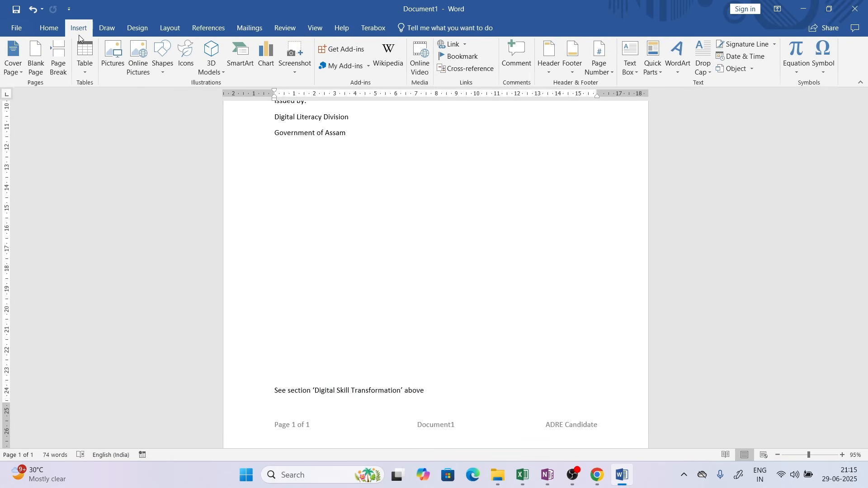
click(170, 29)
click(131, 33)
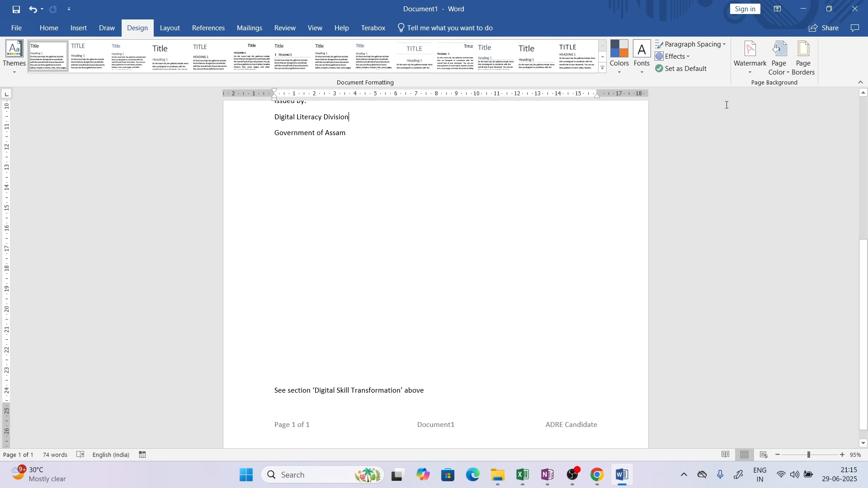
click(753, 71)
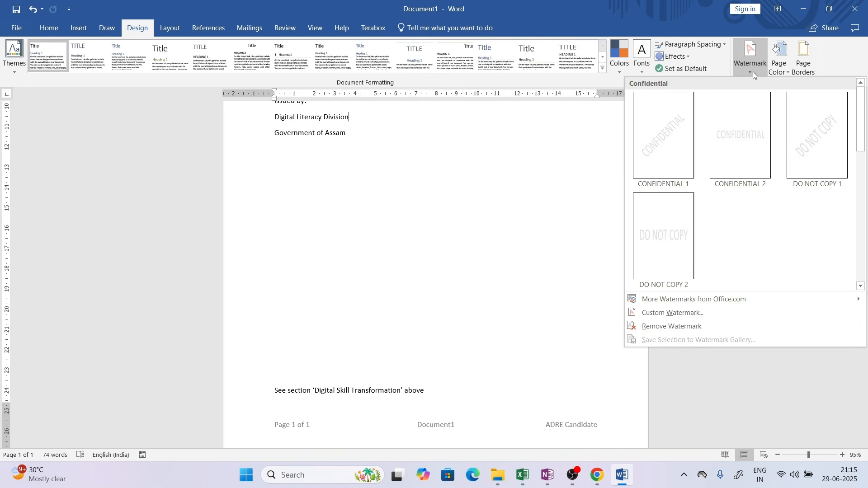
click(687, 317)
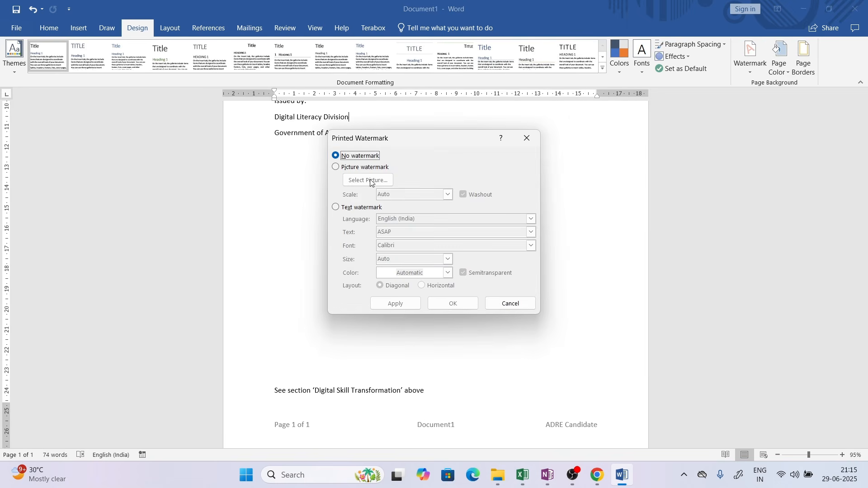
click(350, 208)
click(400, 231)
double_click(400, 232)
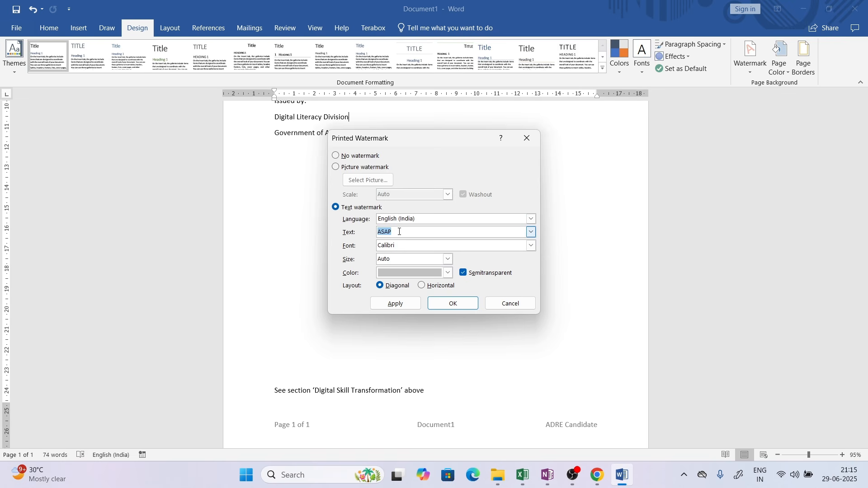
text(CONFIDENTIAL REPORT)
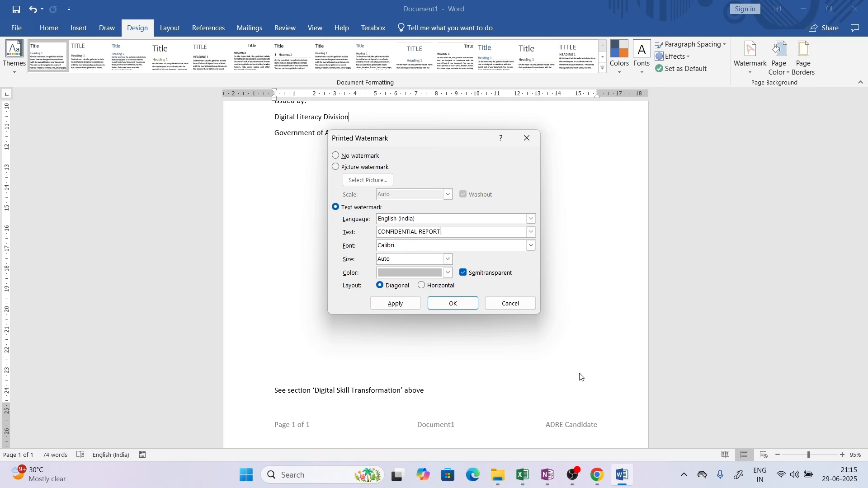
Step: Check the watermark requirement in the PDF, then in Word set the watermark colour to red with diagonal layout and apply it
click(593, 472)
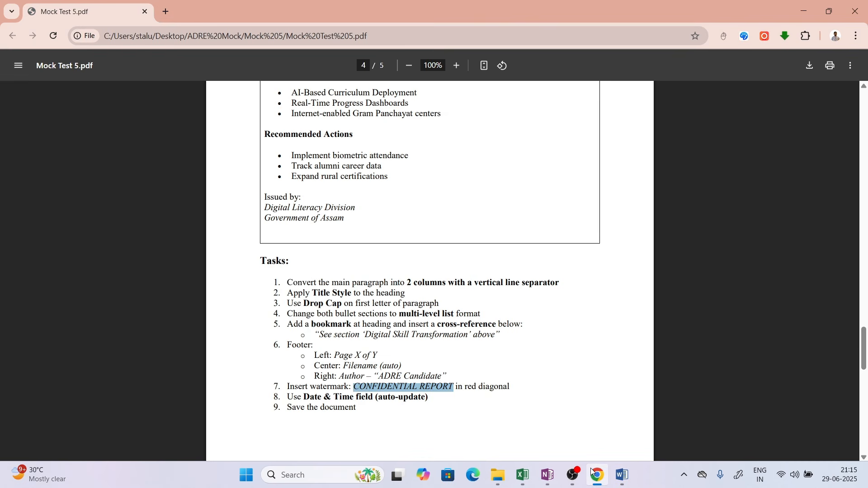
click(593, 472)
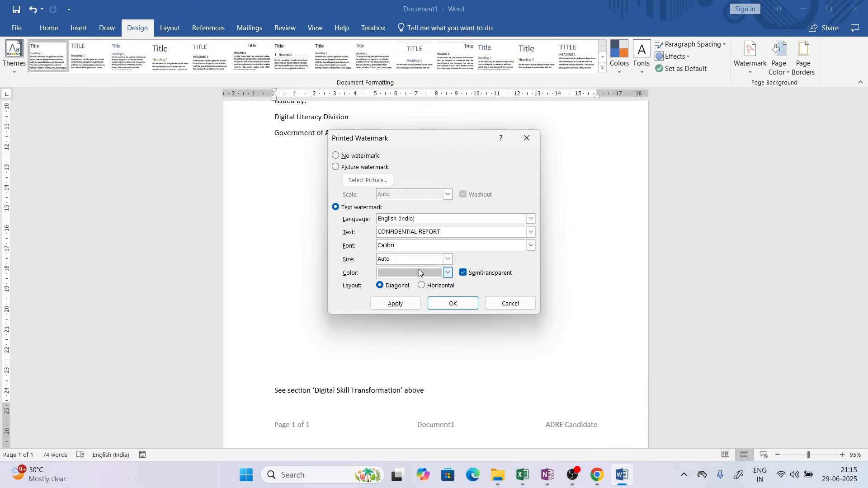
click(431, 273)
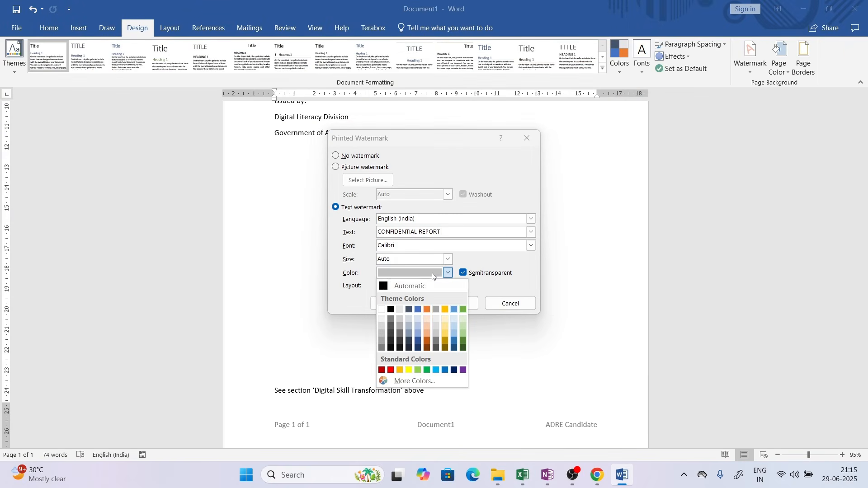
click(392, 370)
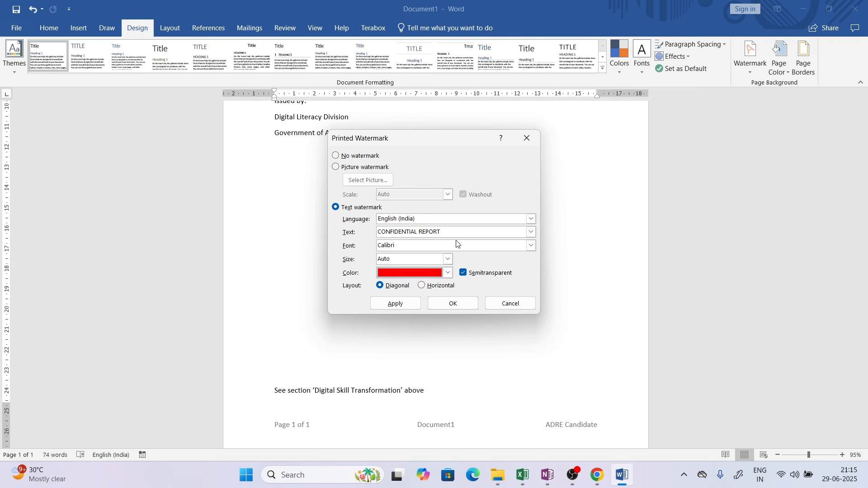
click(417, 304)
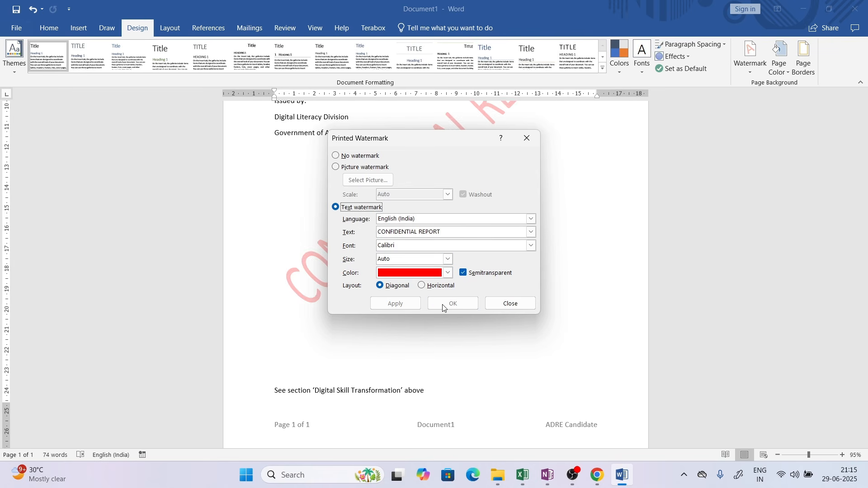
click(500, 303)
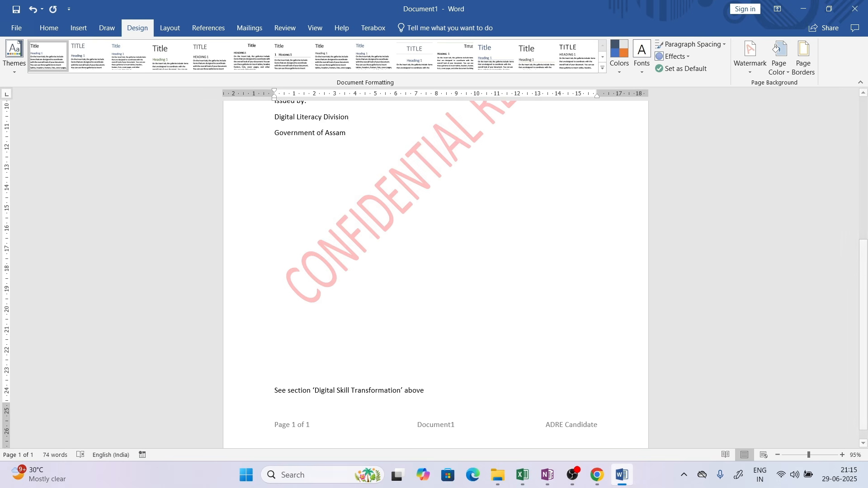
Step: Check the date task in the PDF, then in Word insert an automatically updating date below "Government of Assam" in the "29 June 2025" format
click(596, 476)
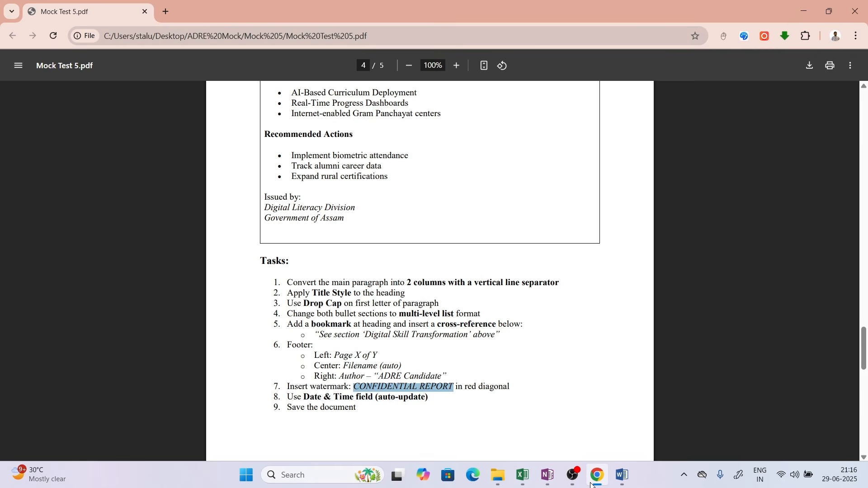
click(592, 484)
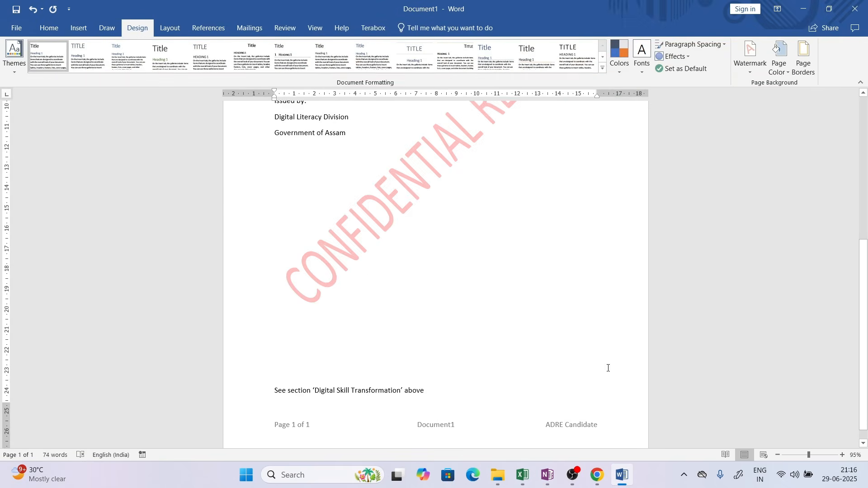
drag(866, 260, 866, 131)
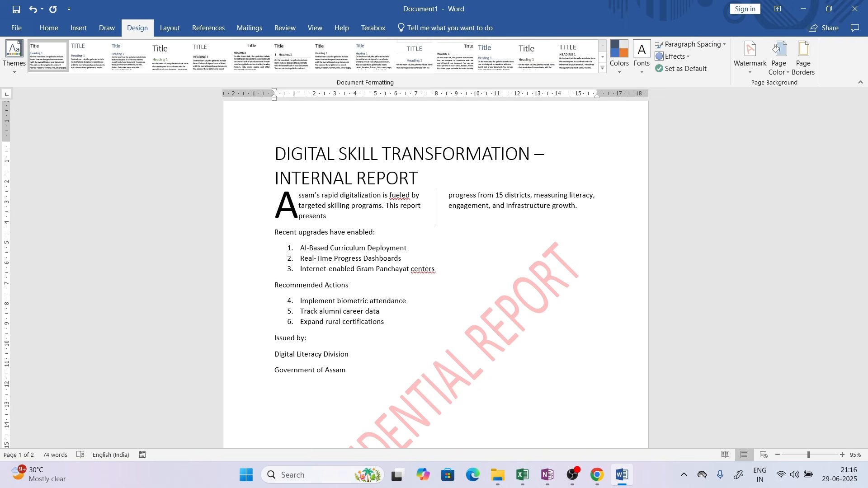
click(88, 34)
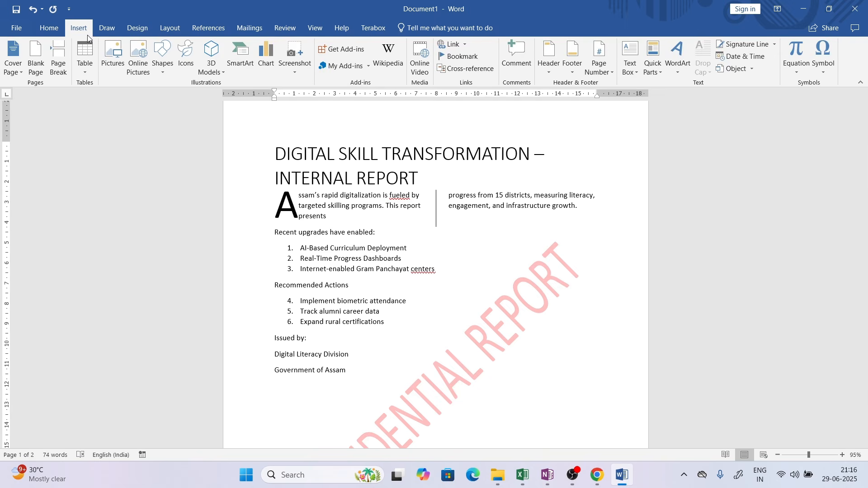
click(743, 56)
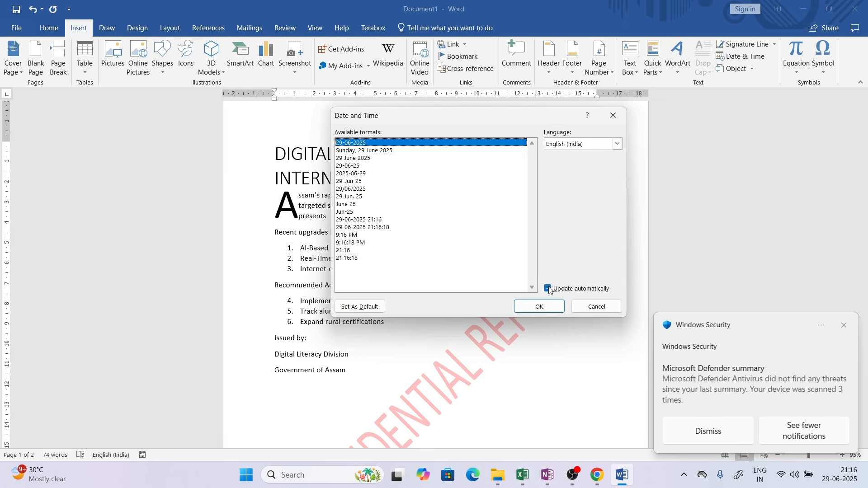
click(843, 326)
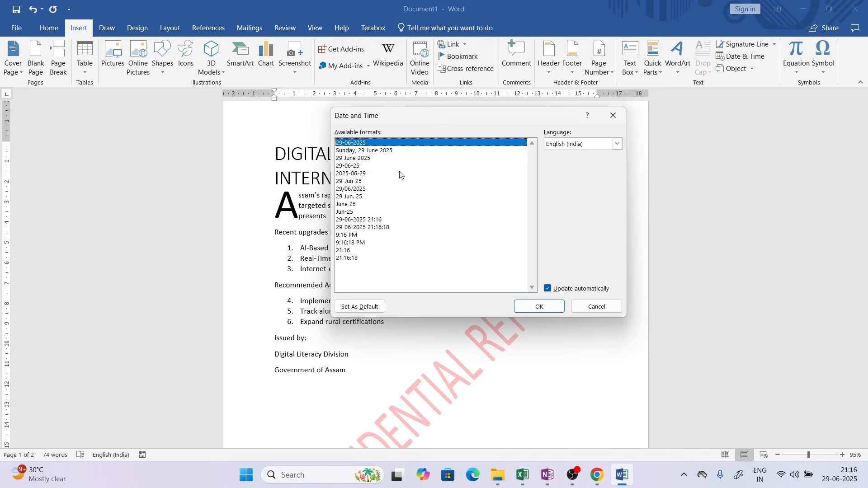
click(365, 151)
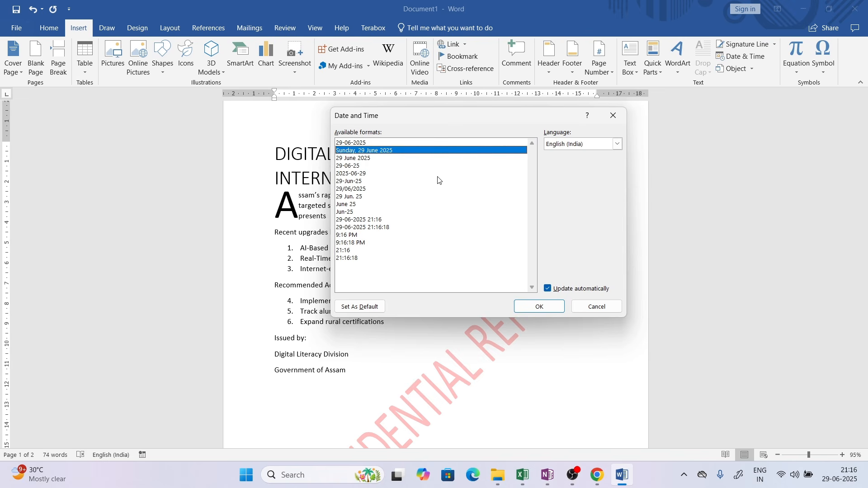
click(378, 158)
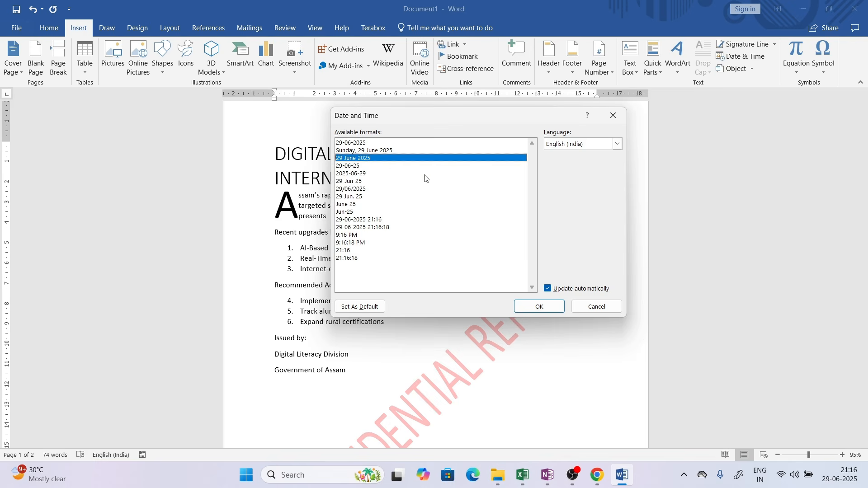
click(535, 307)
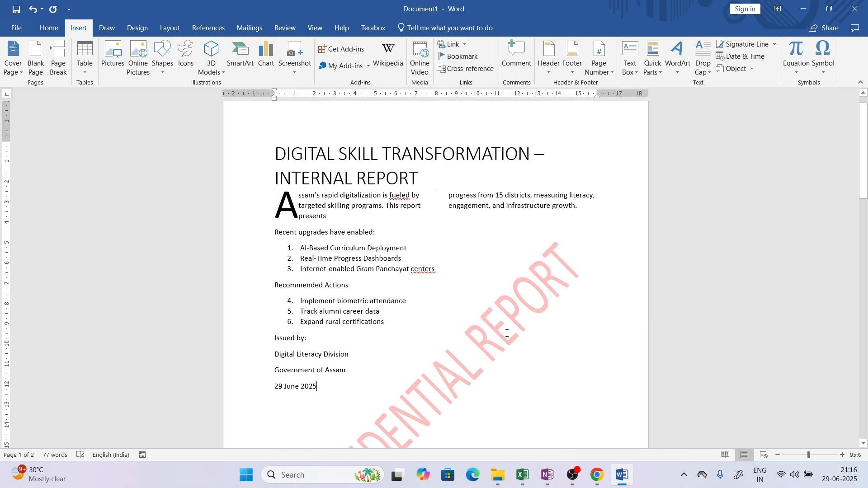
click(463, 403)
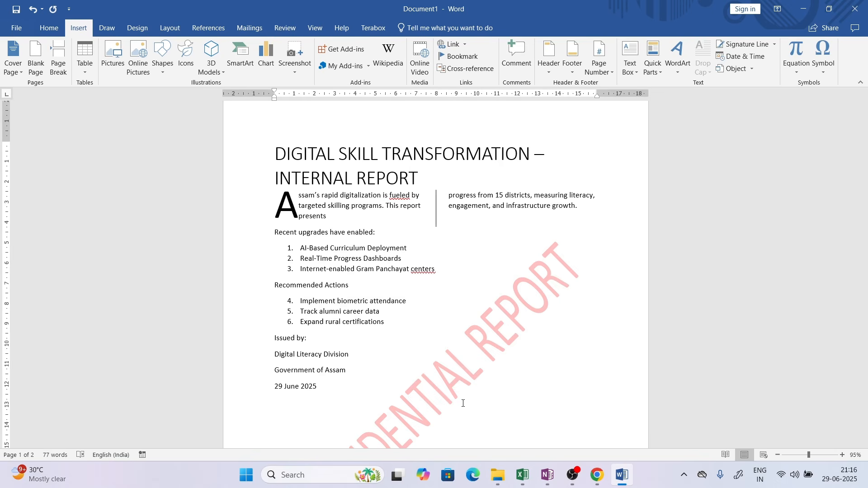
Step: Copy the required file name "Digital_Progress_Report" from the Section B heading of the PDF and return to Word
click(597, 475)
click(577, 399)
scroll(577, 399, up, 1)
scroll(577, 399, up, 5)
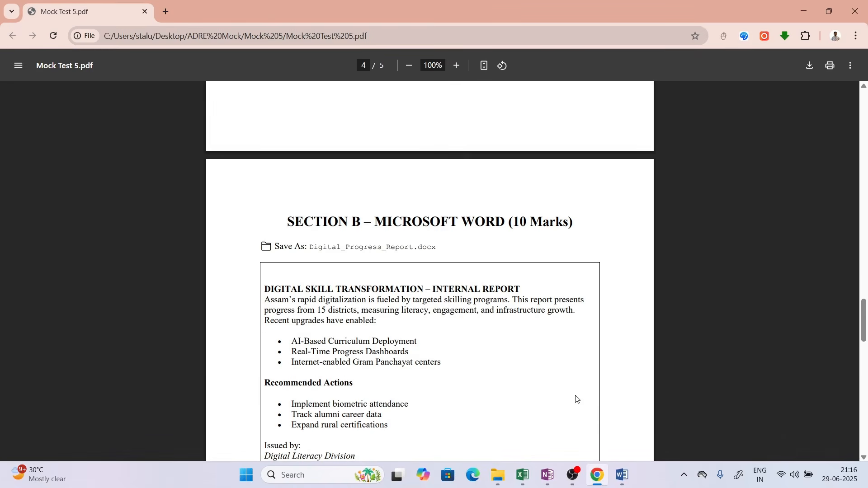
drag(310, 247, 412, 249)
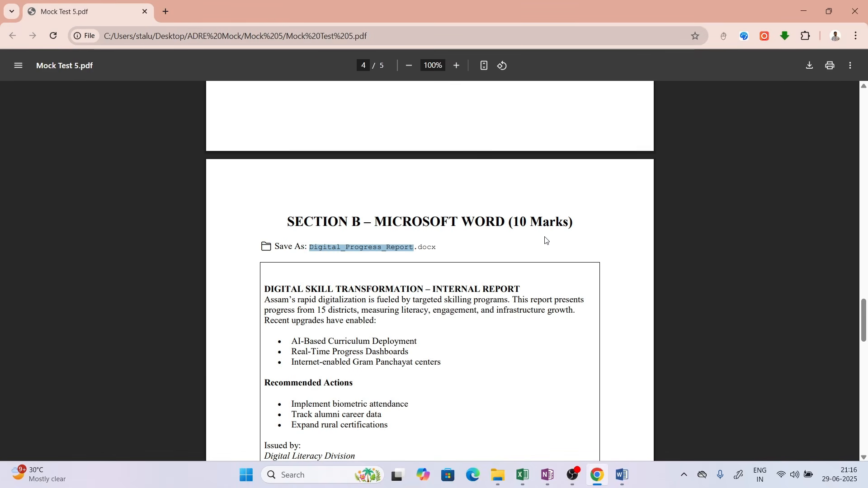
click(625, 471)
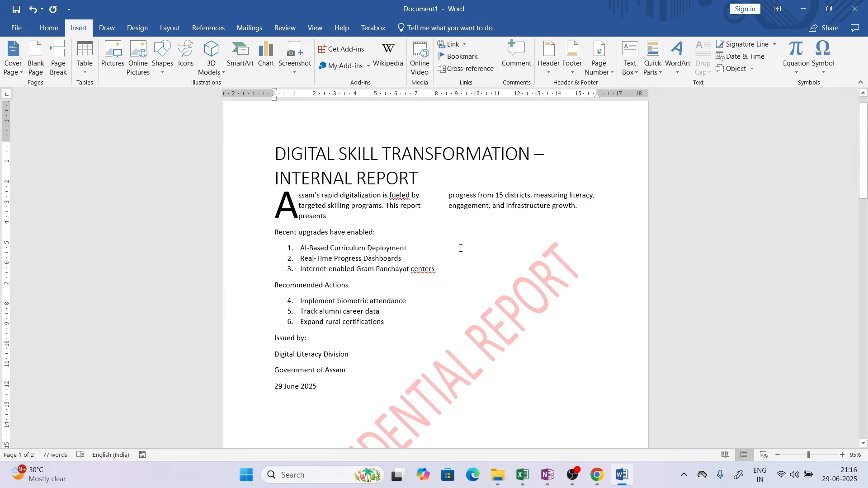
Step: Save the document as Digital_Progress_Report in the Desktop folder ADRE Mock > Mock 5
click(9, 30)
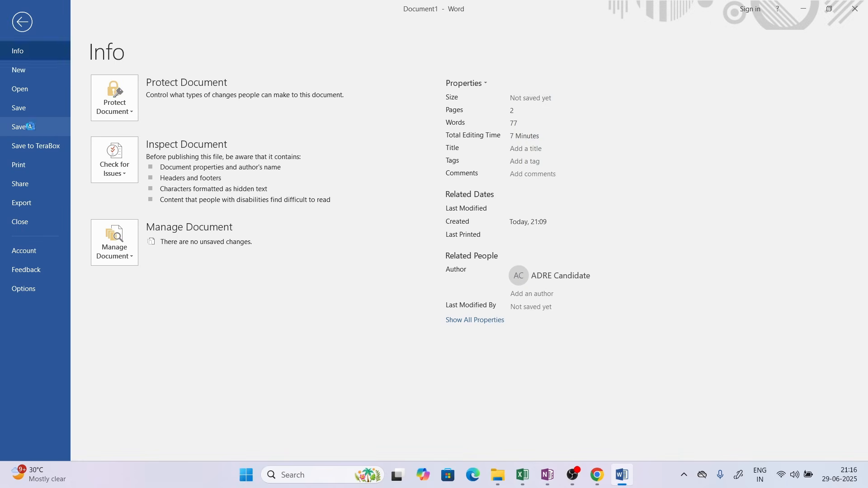
click(31, 128)
click(171, 210)
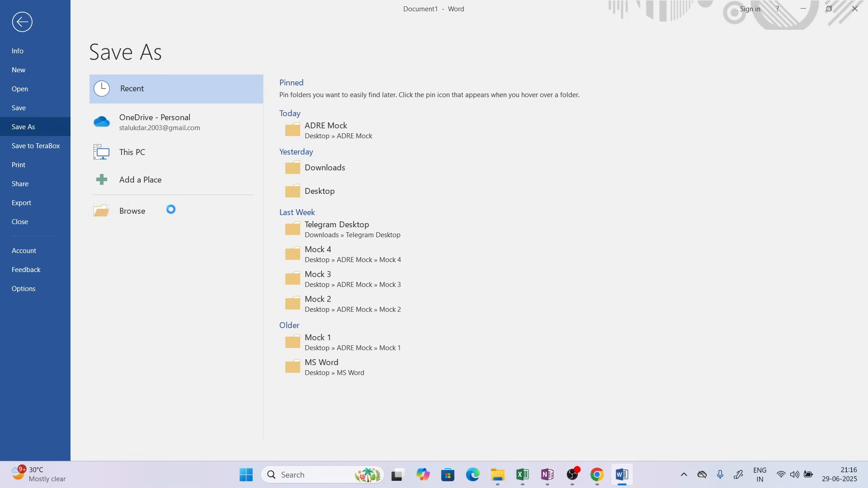
click(60, 117)
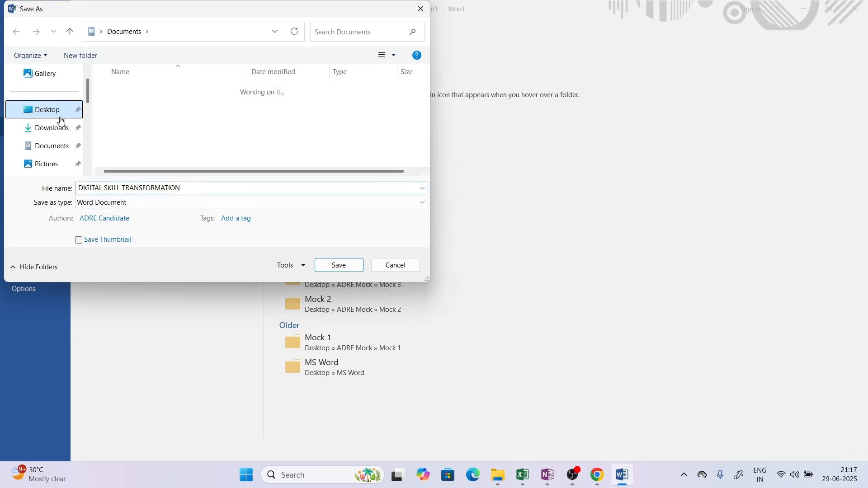
double_click(169, 99)
double_click(160, 157)
click(197, 190)
key(ctrl+a)
text(Digital_Progress_Report)
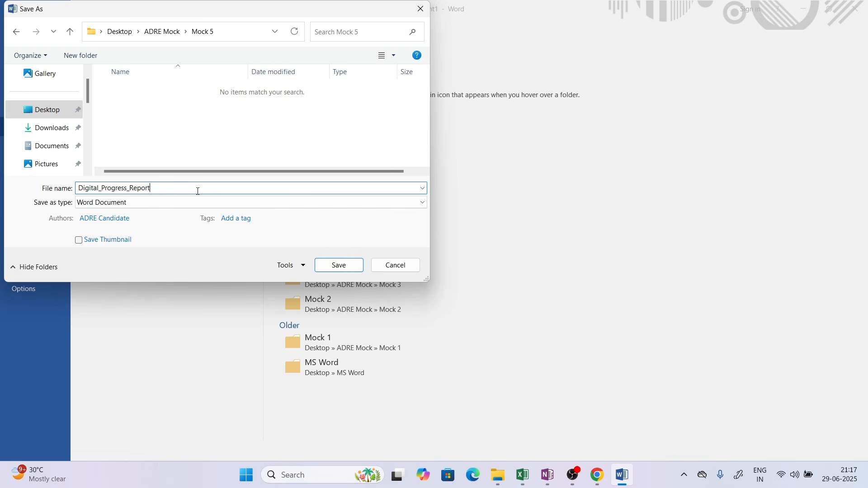
click(340, 267)
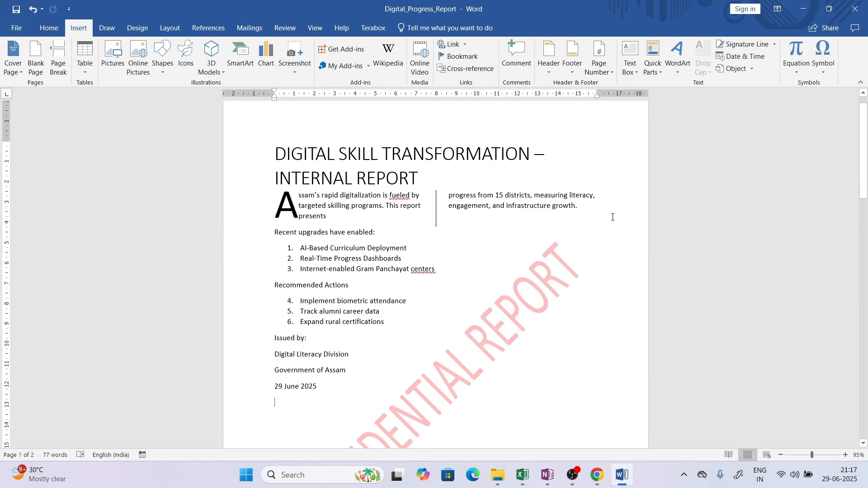
Step: Delete an empty line above "See section 'Digital Skill Transformation' above" to bring that sentence back onto the first page
scroll(517, 318, down, 10)
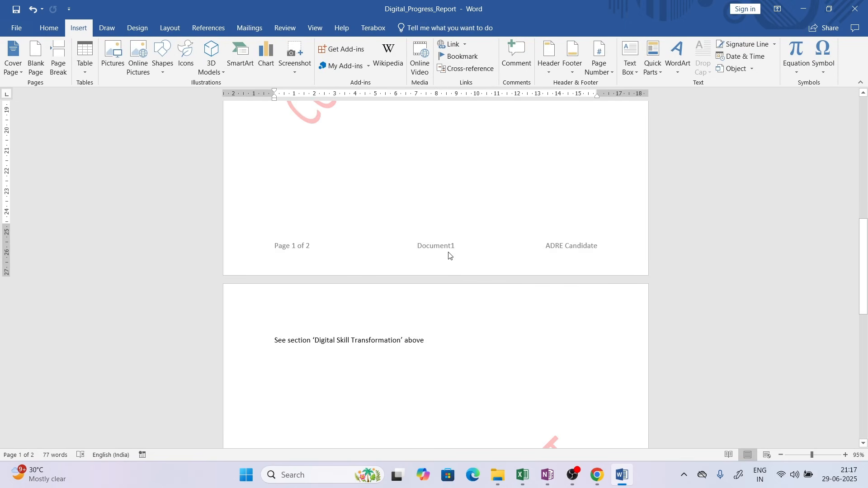
triple_click(273, 343)
key(Up)
key(Down)
key(Up)
key(Delete)
key(Down)
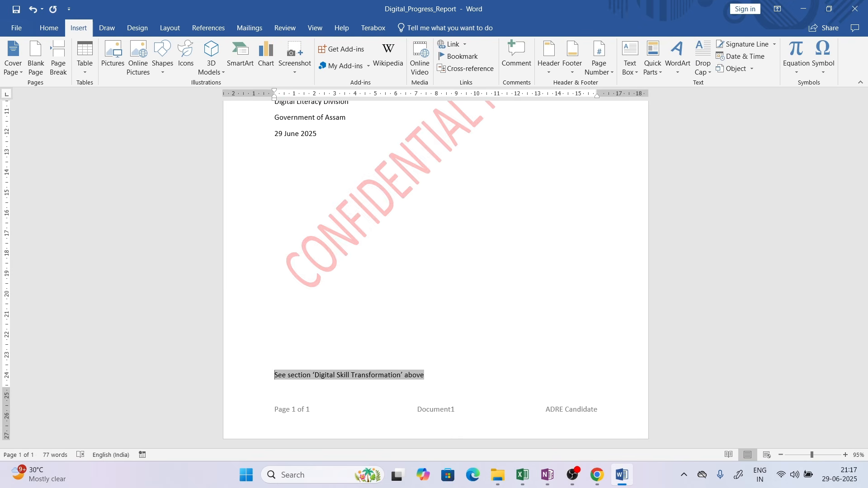
Step: Replace "Document1" in the centre of the footer with an automatic File Name field and close the footer
click(424, 411)
double_click(449, 412)
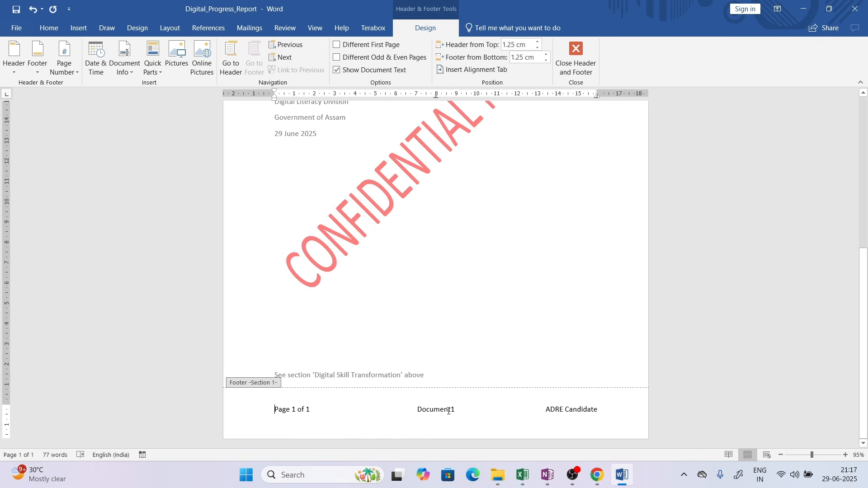
double_click(449, 412)
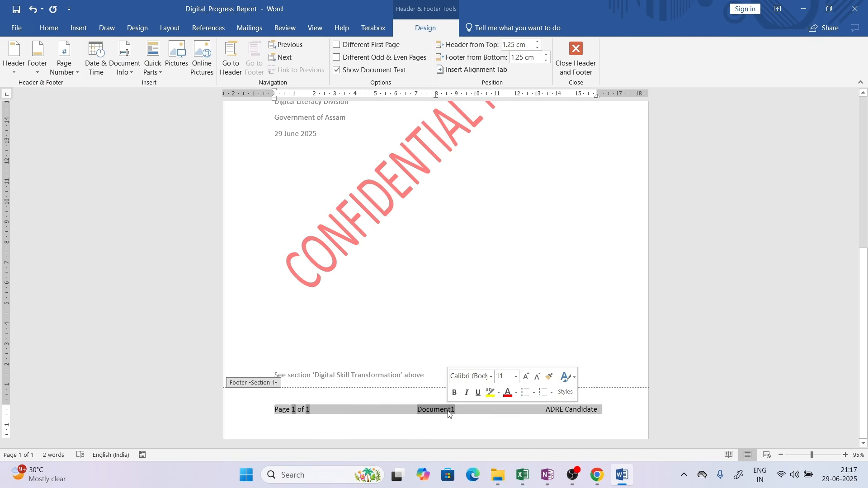
click(460, 411)
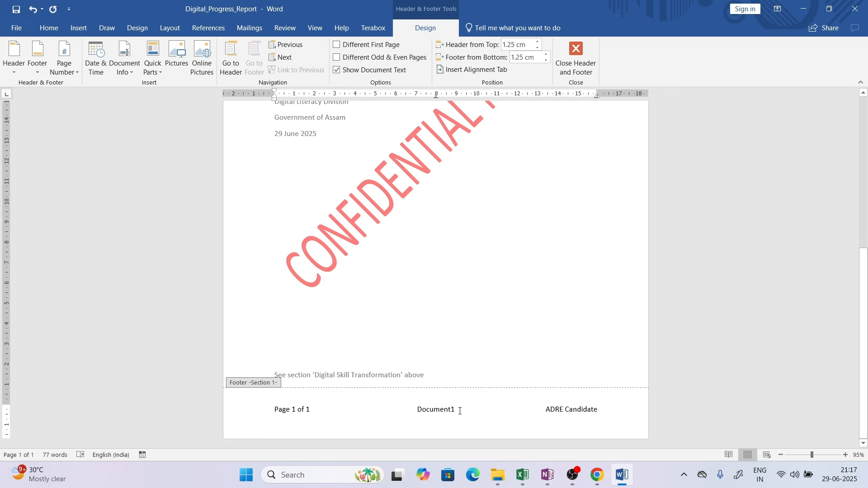
key(BackSpace)
key(BackSpace)
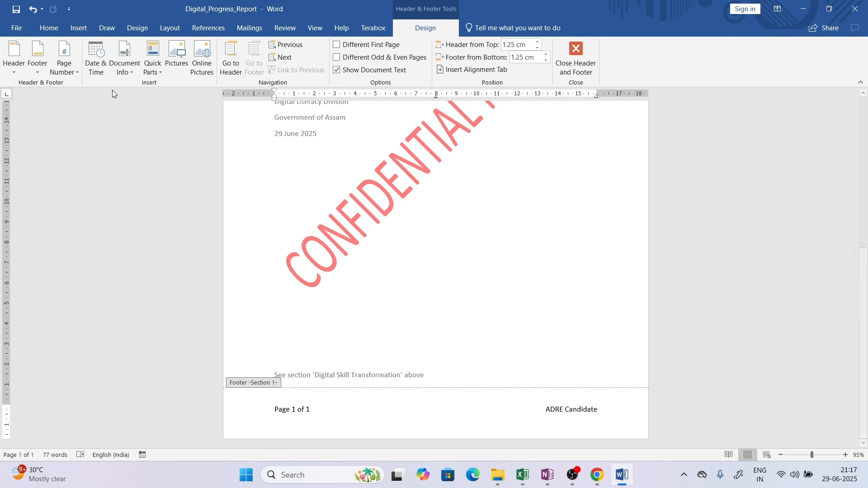
click(125, 63)
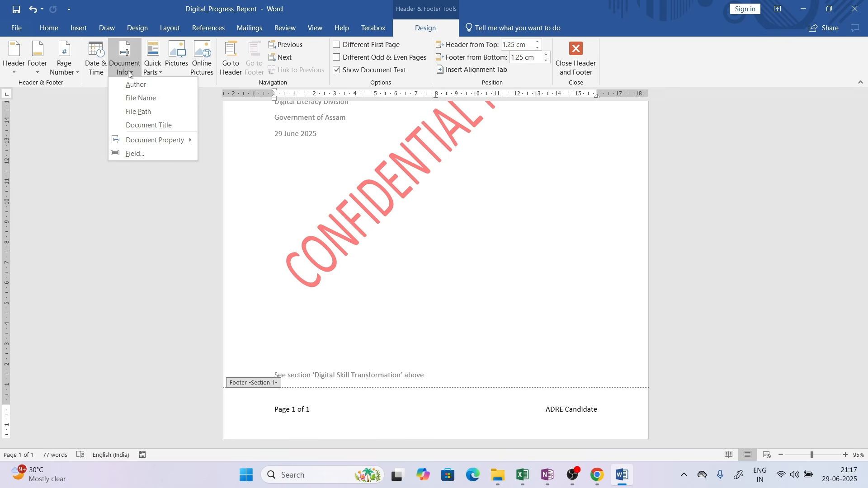
click(131, 98)
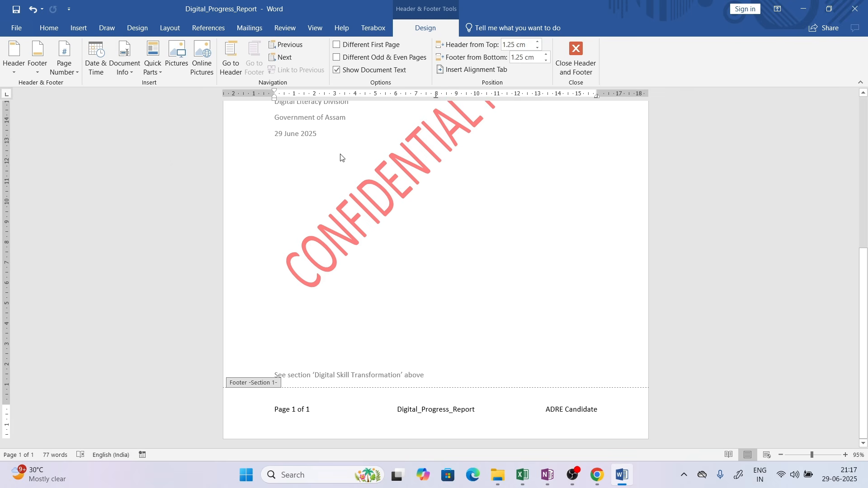
click(577, 65)
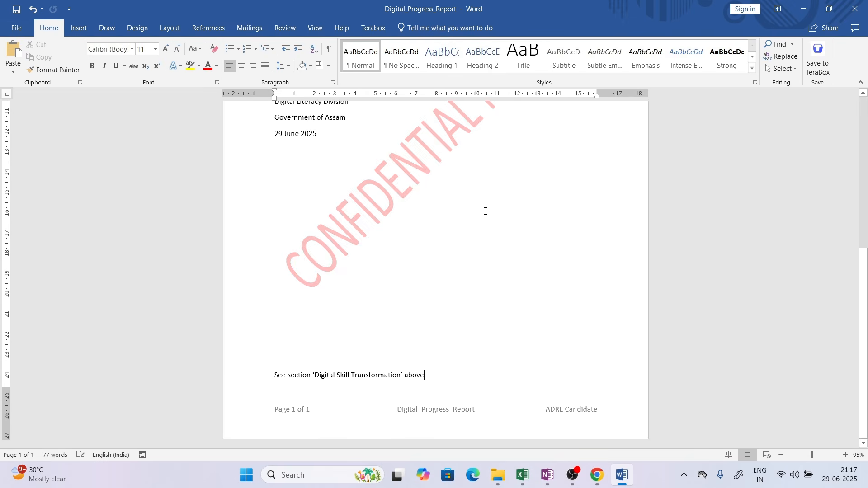
Step: Switch to the Mock Test 5 PDF in Chrome and read through the Section C PowerPoint tasks for all five slides
drag(865, 288, 864, 267)
click(597, 475)
click(478, 392)
scroll(479, 393, down, 1)
scroll(478, 393, down, 5)
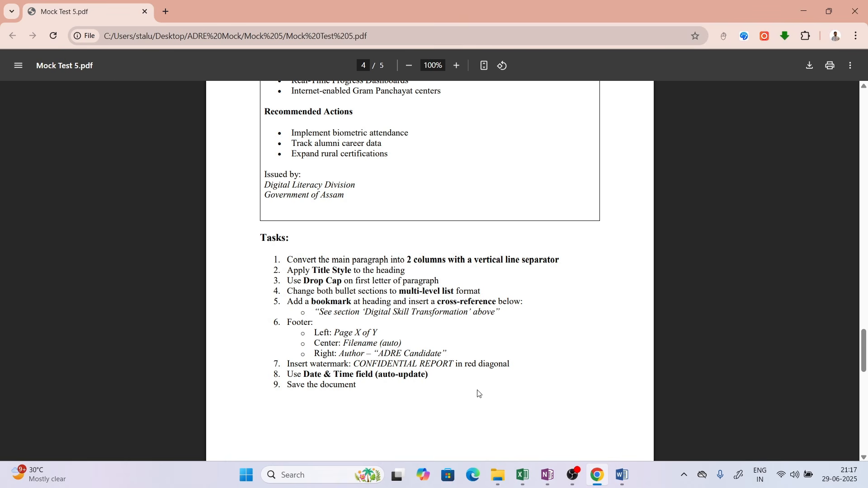
scroll(478, 394, down, 10)
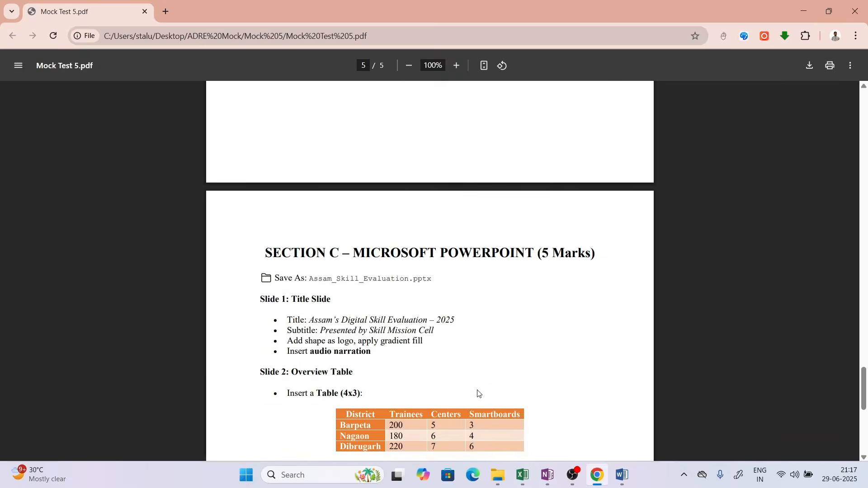
scroll(476, 390, down, 2)
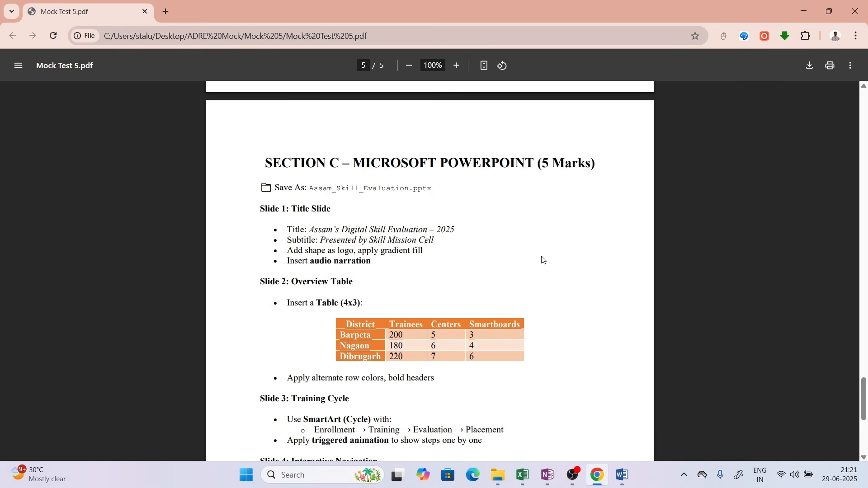
scroll(543, 260, down, 3)
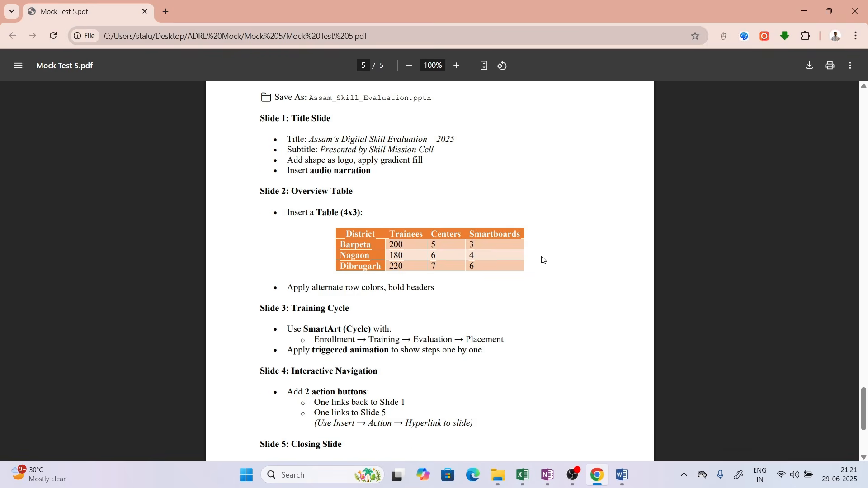
scroll(544, 259, down, 2)
scroll(543, 260, up, 3)
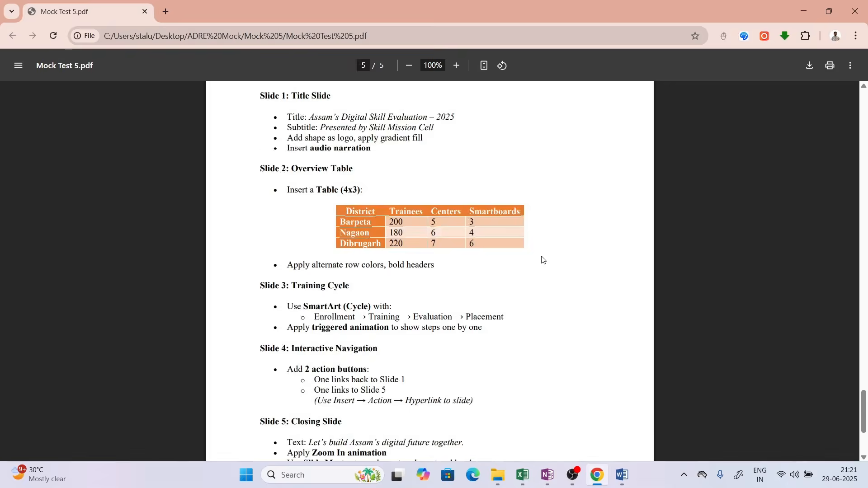
scroll(543, 259, up, 1)
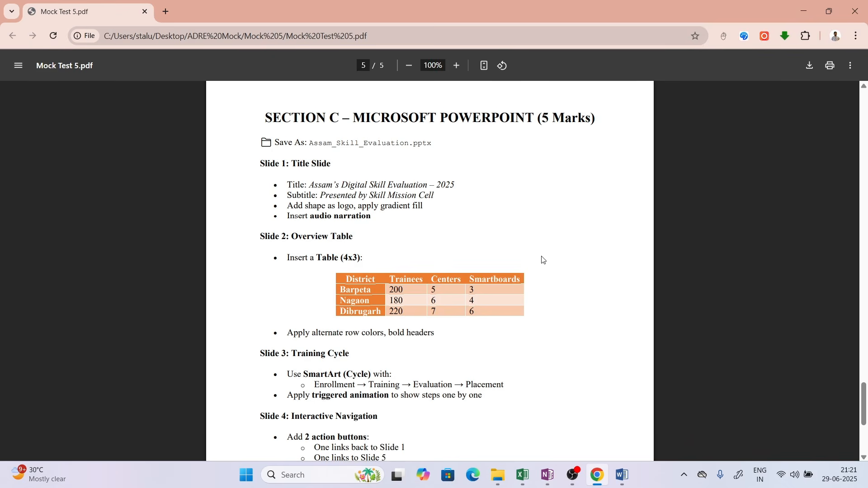
Step: Launch PowerPoint and create a blank presentation
key(super)
text(ower)
key(BackSpace)
key(BackSpace)
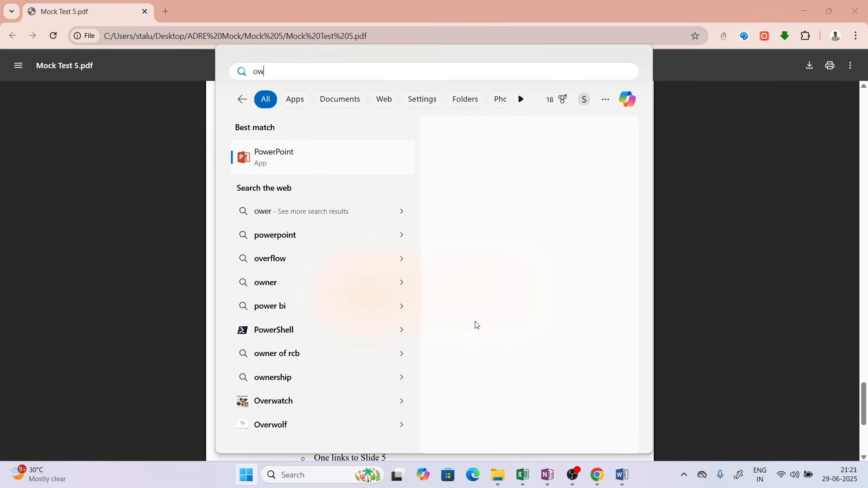
key(Return)
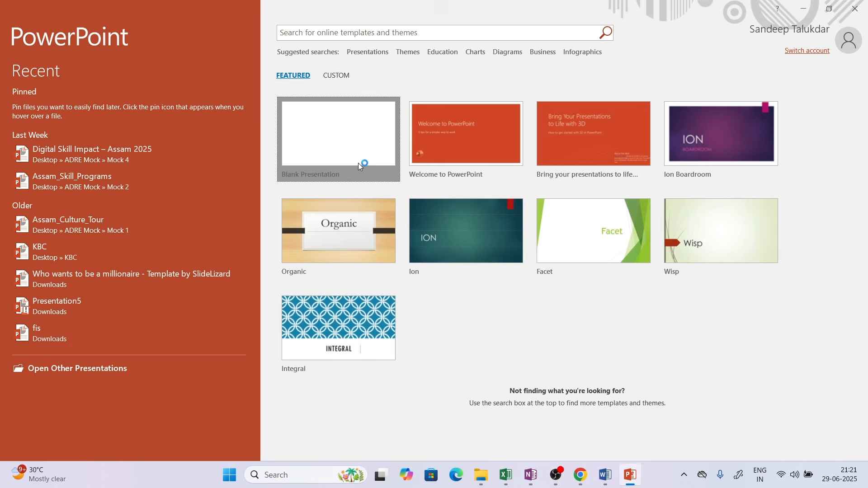
click(359, 165)
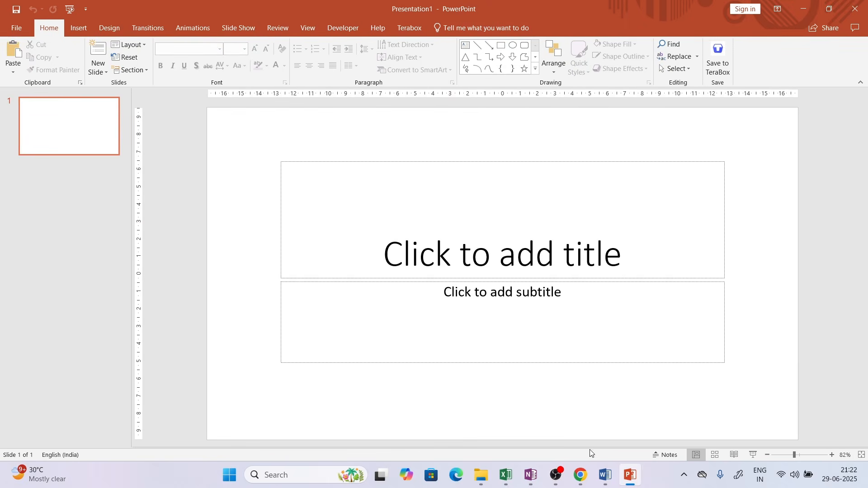
Step: Copy the title "Assam’s Digital Skill Evaluation – 2025" from the PDF into slide 1's title placeholder in PowerPoint, and return to the PDF
click(581, 475)
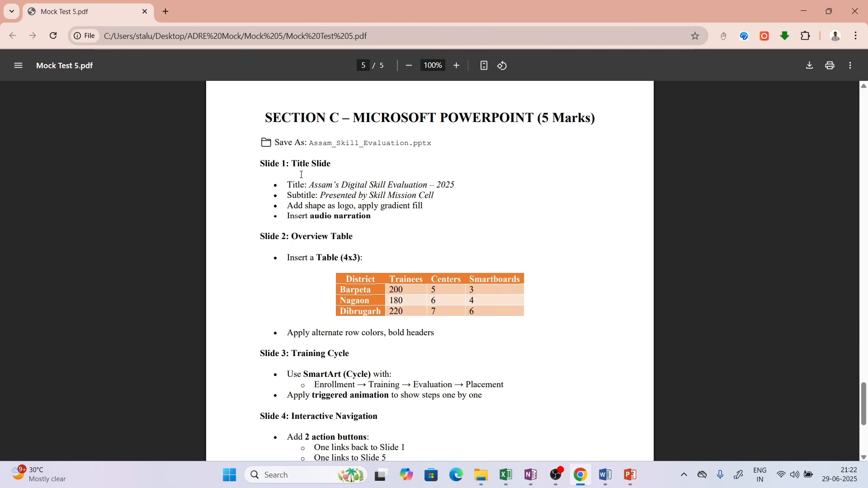
drag(310, 185, 462, 186)
key(ctrl+c)
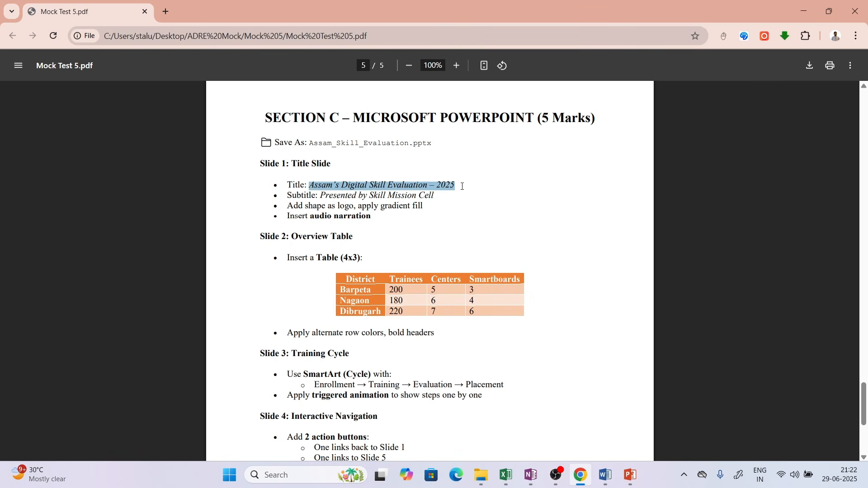
click(632, 475)
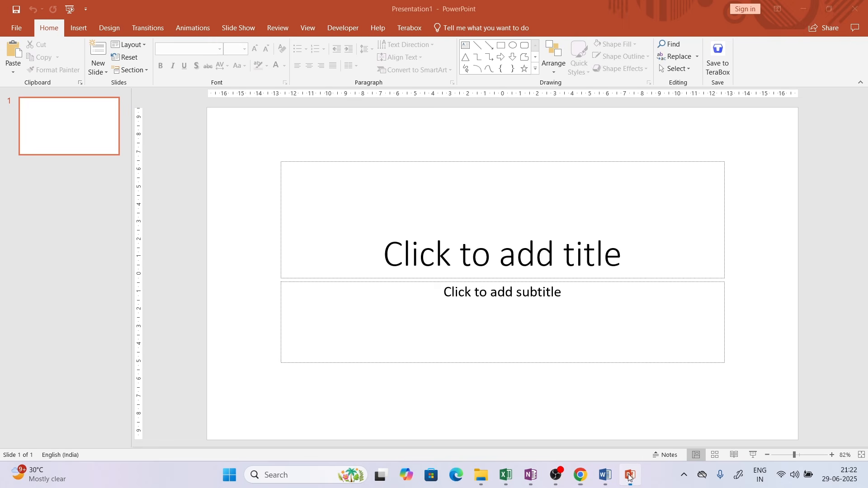
click(459, 235)
key(ctrl+v)
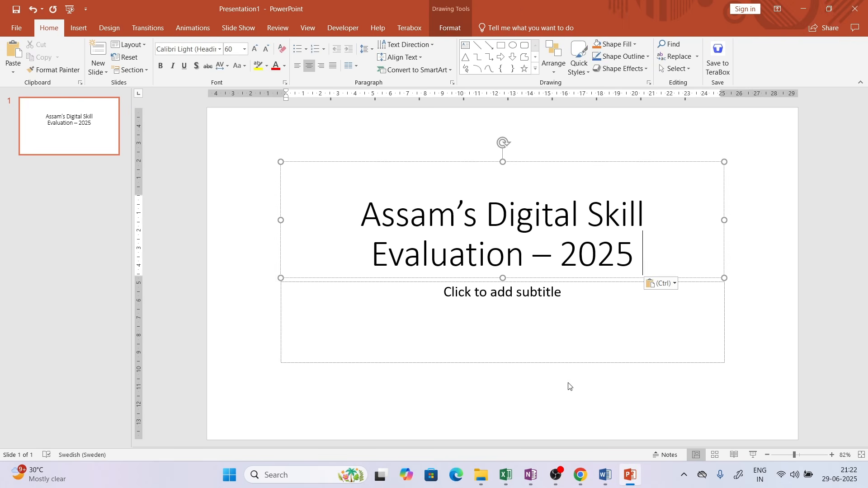
click(568, 384)
click(581, 475)
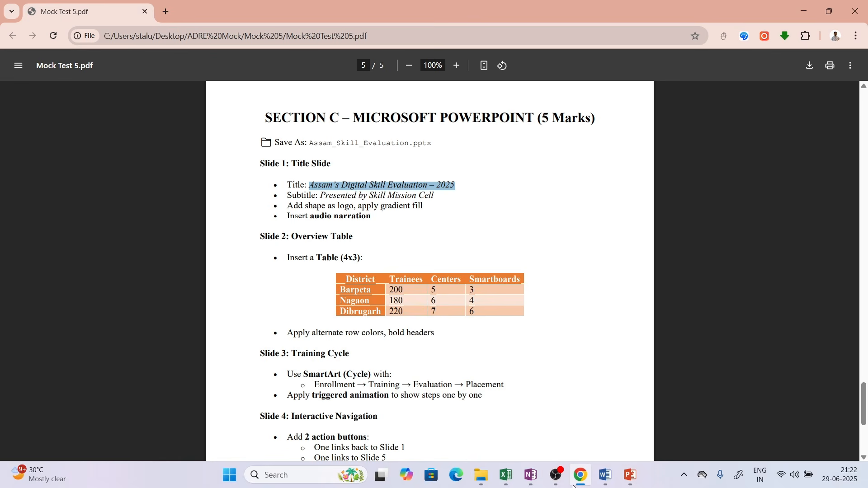